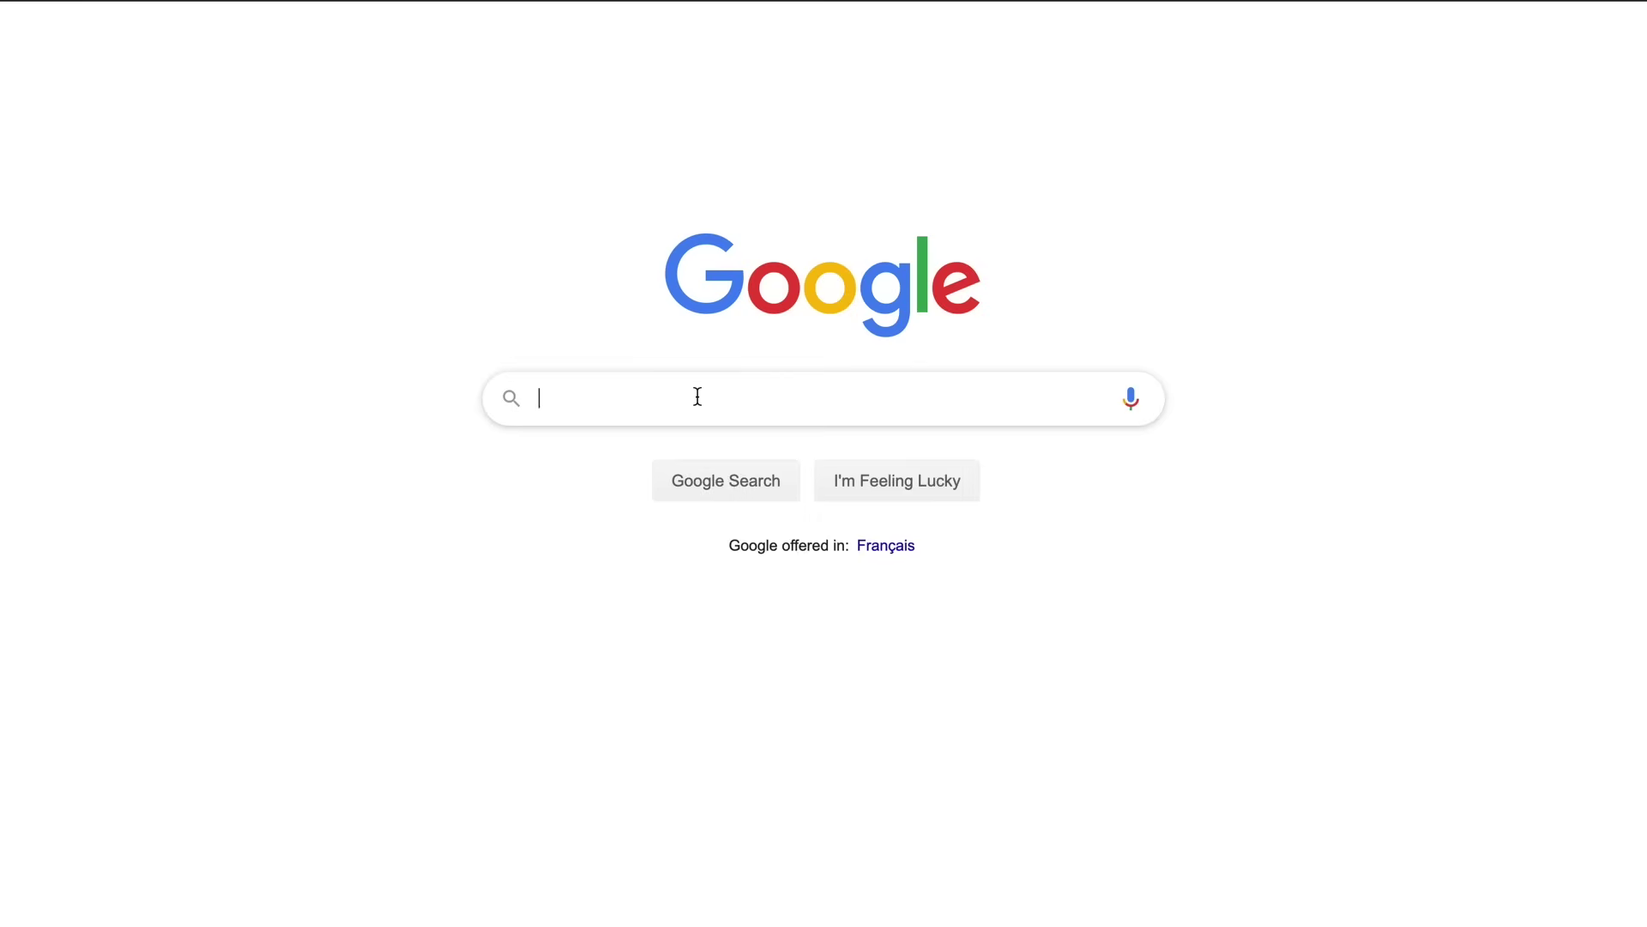
Step: Search Google for "download medibang paint" and open the download page on the official MediBang Paint site
{"action": "type", "text": "download medi"}
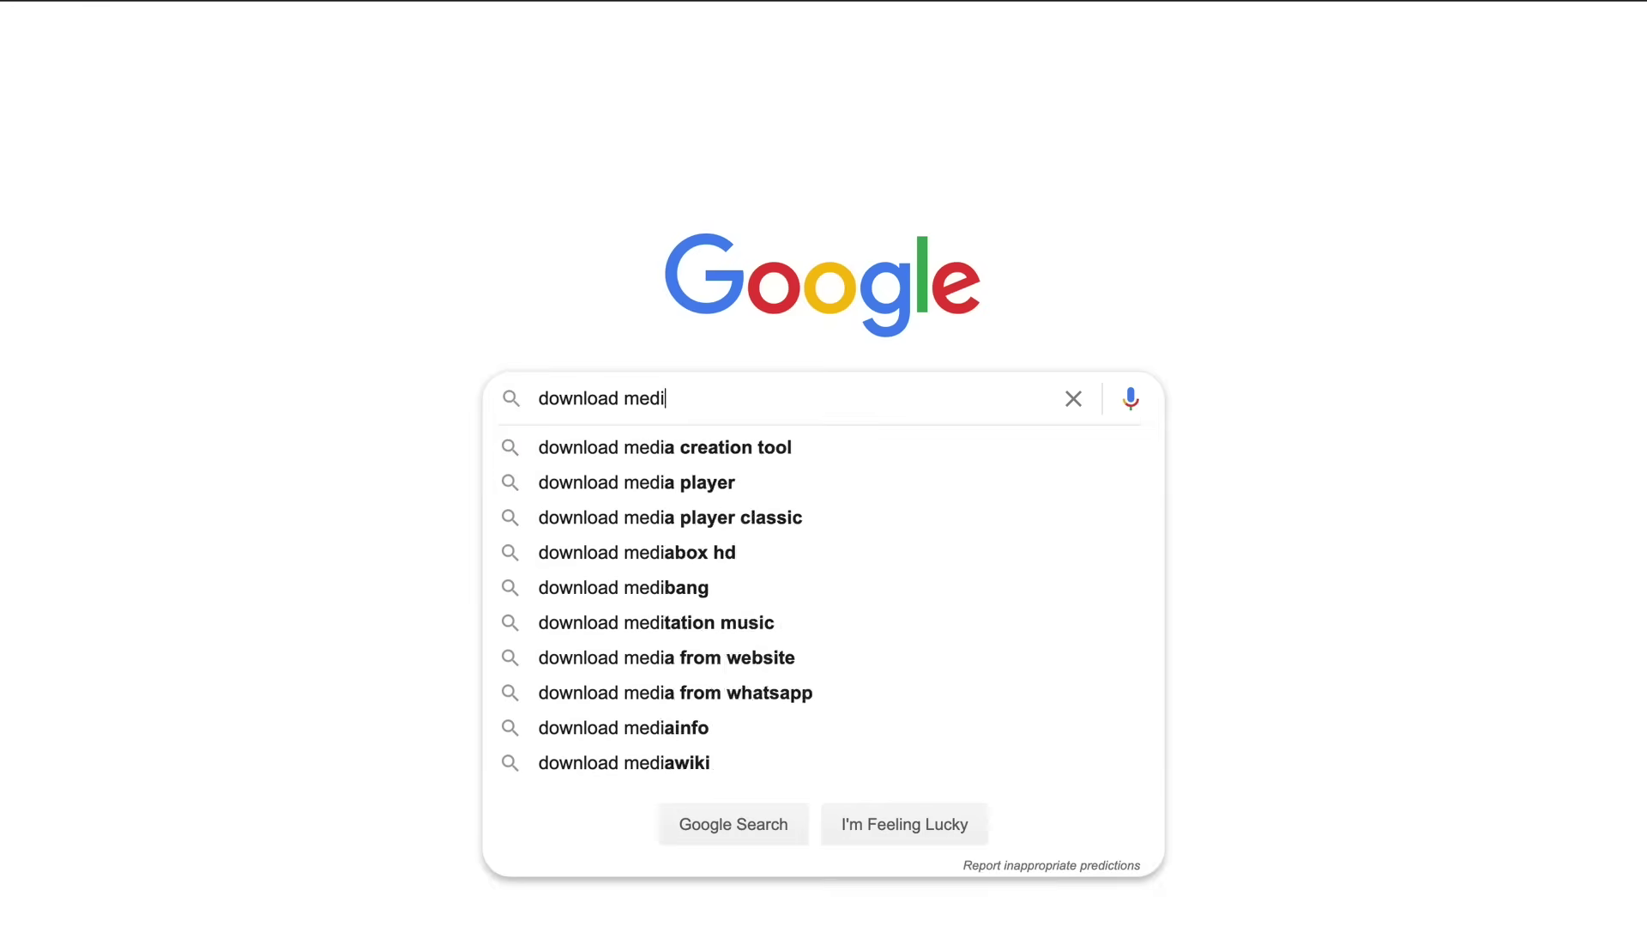
{"action": "type", "text": "bang paint"}
{"action": "key", "text": "Return"}
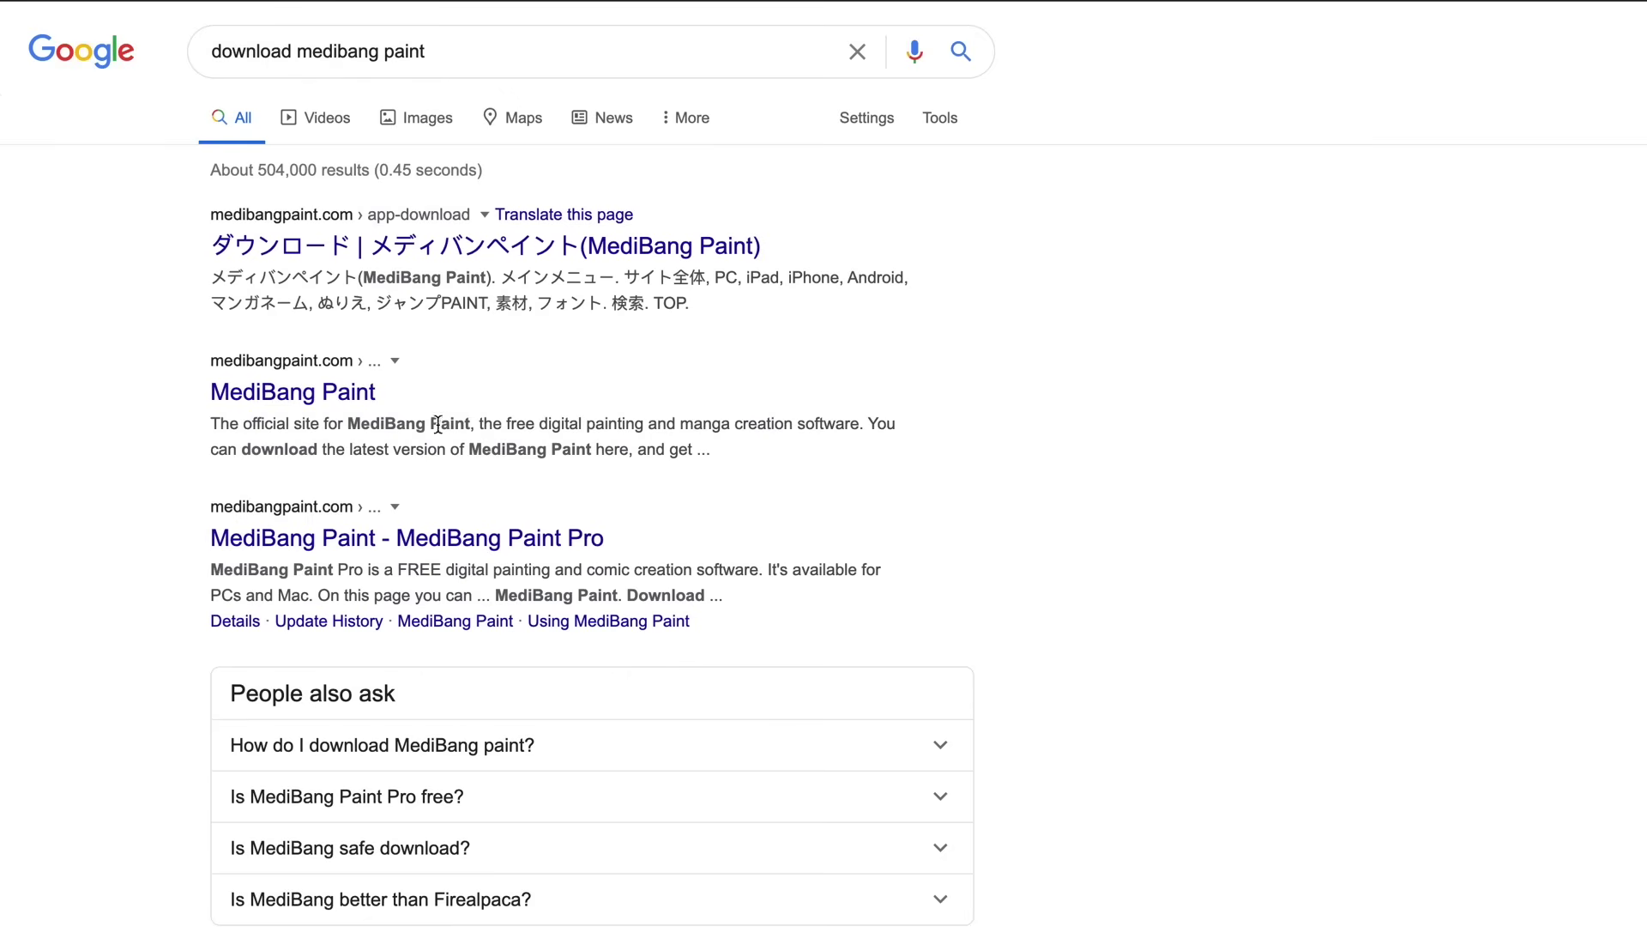
{"action": "left_click", "coordinate": [327, 393]}
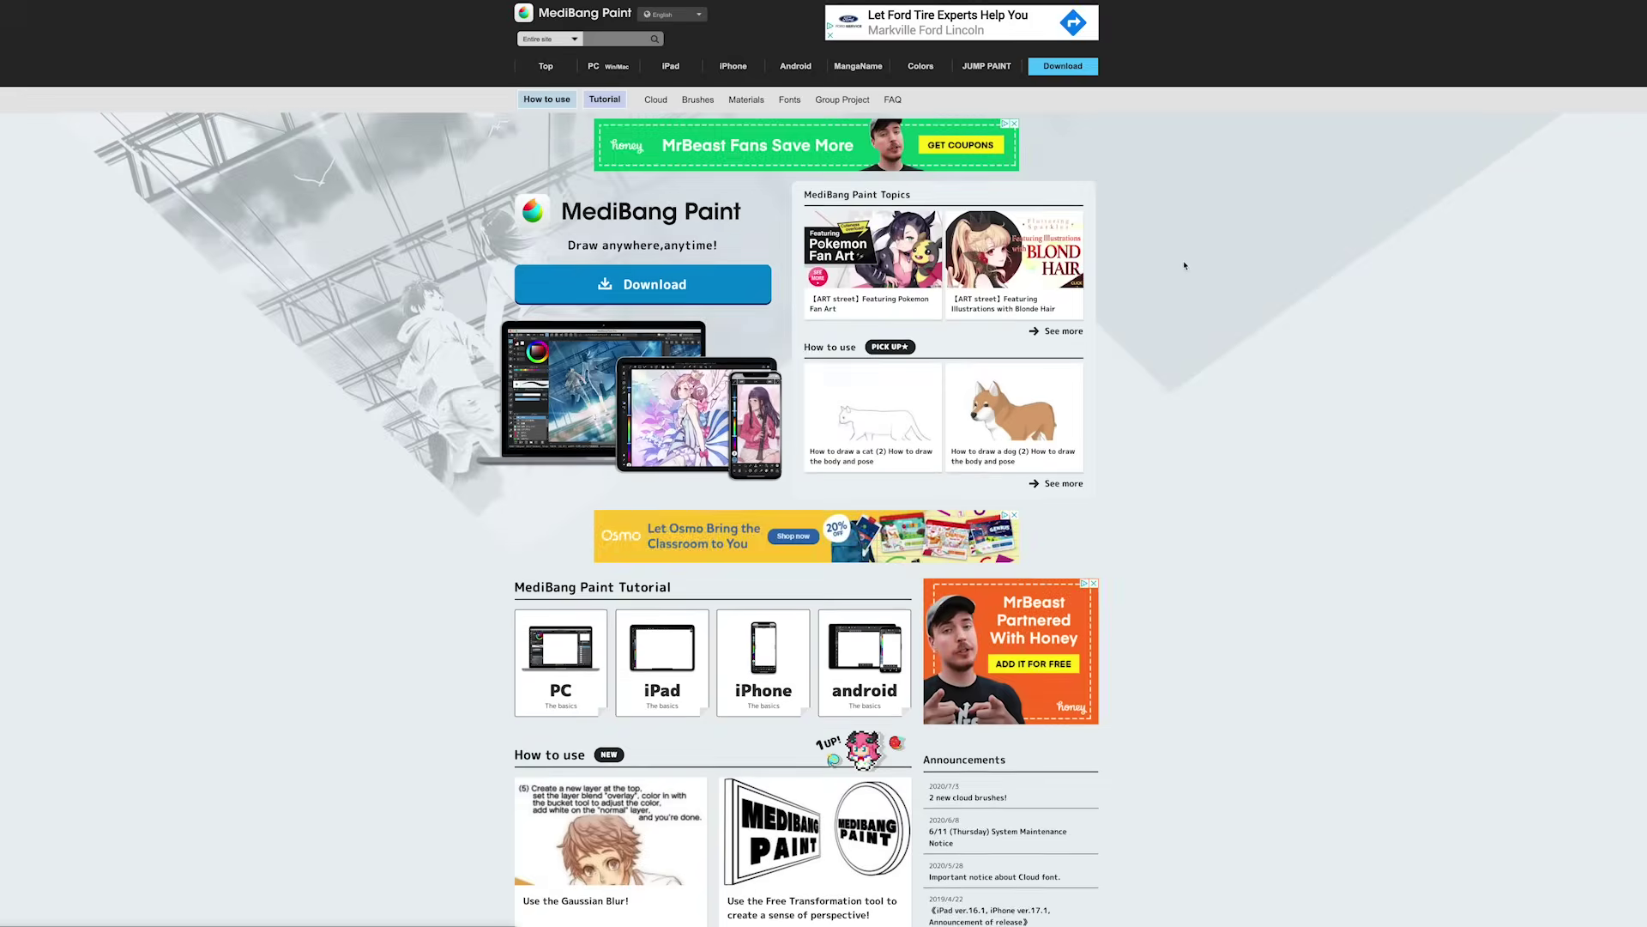
{"action": "scroll", "coordinate": [1184, 264], "scroll_direction": "down", "scroll_amount": 1}
{"action": "left_click", "coordinate": [680, 170]}
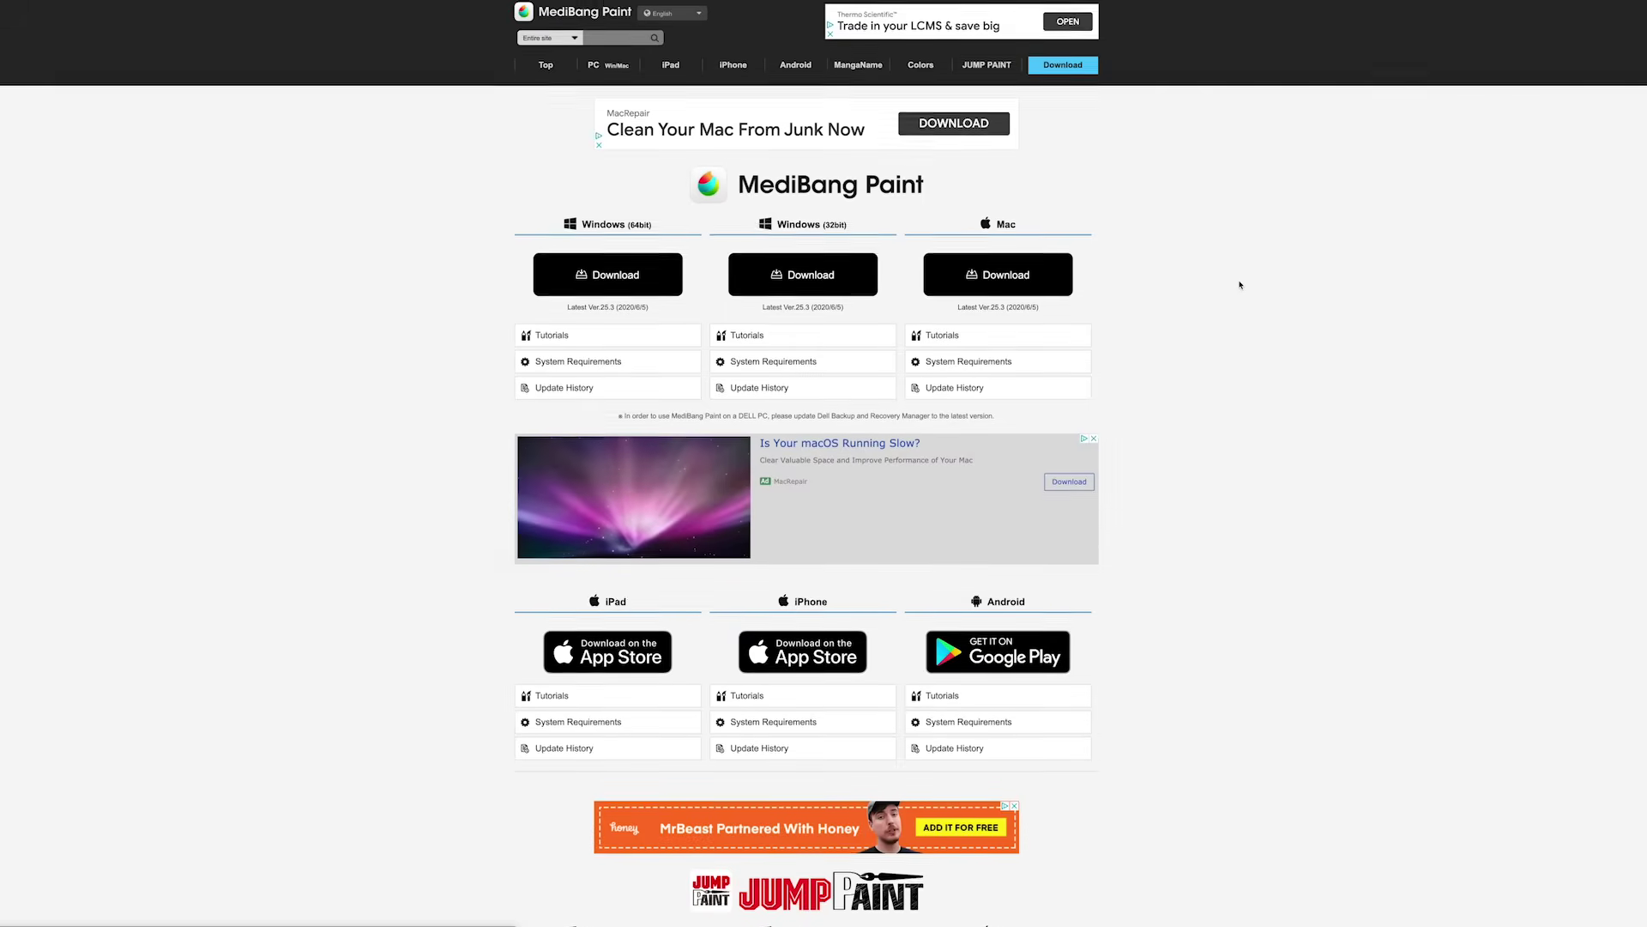
{"action": "scroll", "coordinate": [1233, 281], "scroll_direction": "down", "scroll_amount": 1}
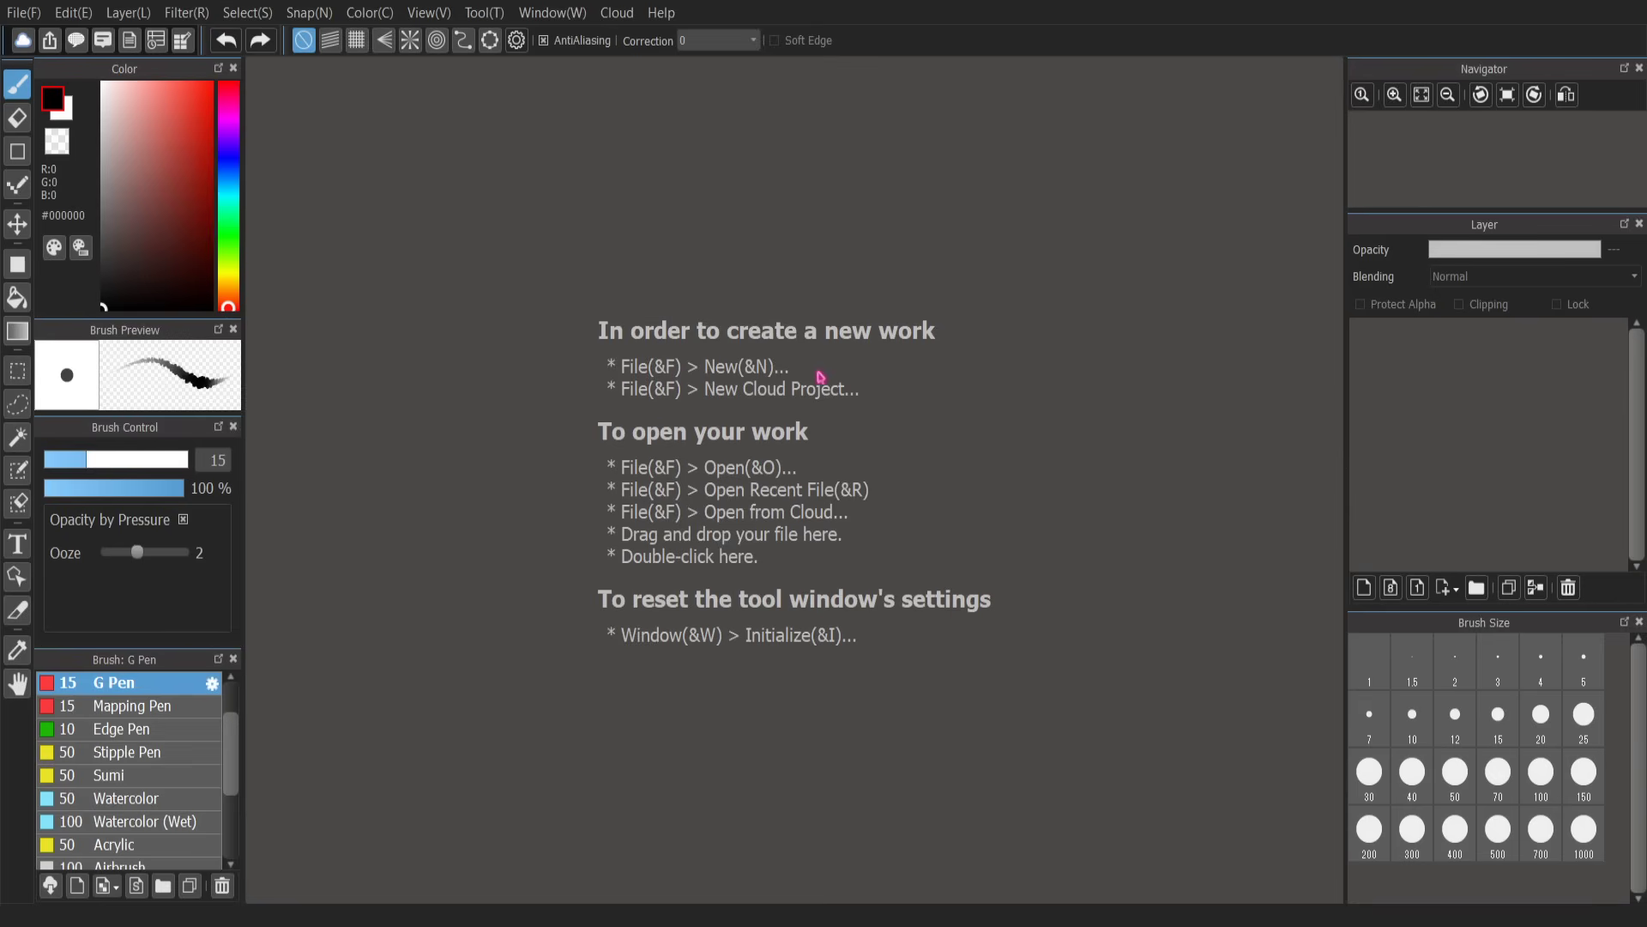
Step: Switch to MediBang Paint and create a new 1500 × 1500 pixel image at 350 dpi
{"action": "key", "text": "ctrl+n"}
{"action": "left_click", "coordinate": [996, 699]}
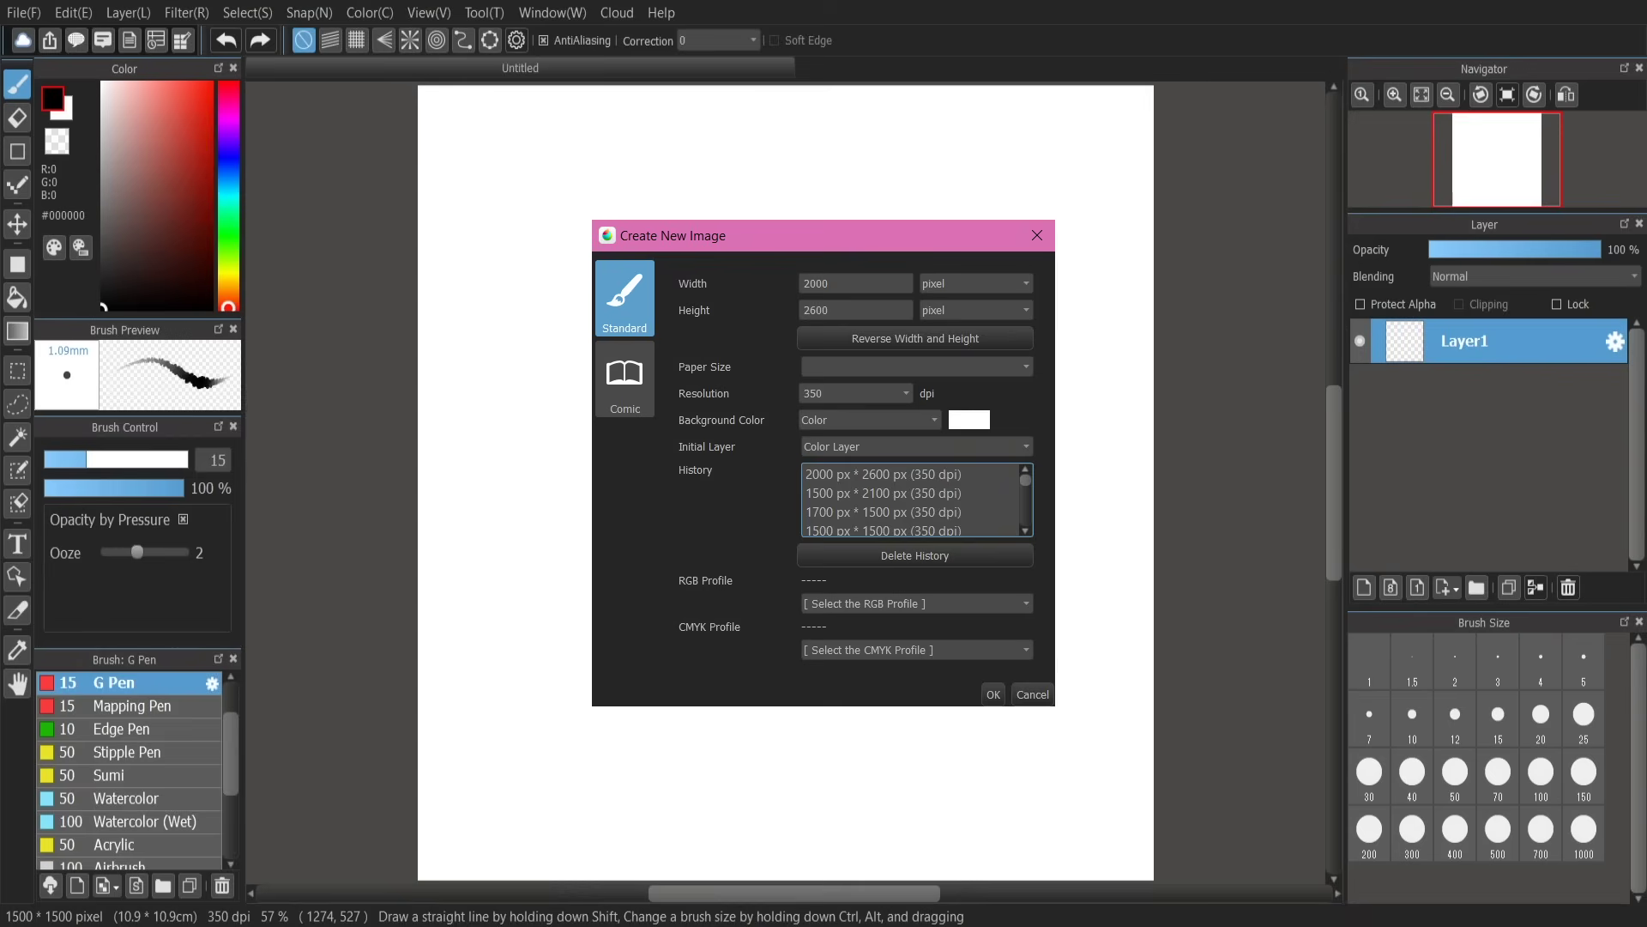
{"action": "key", "text": "Escape"}
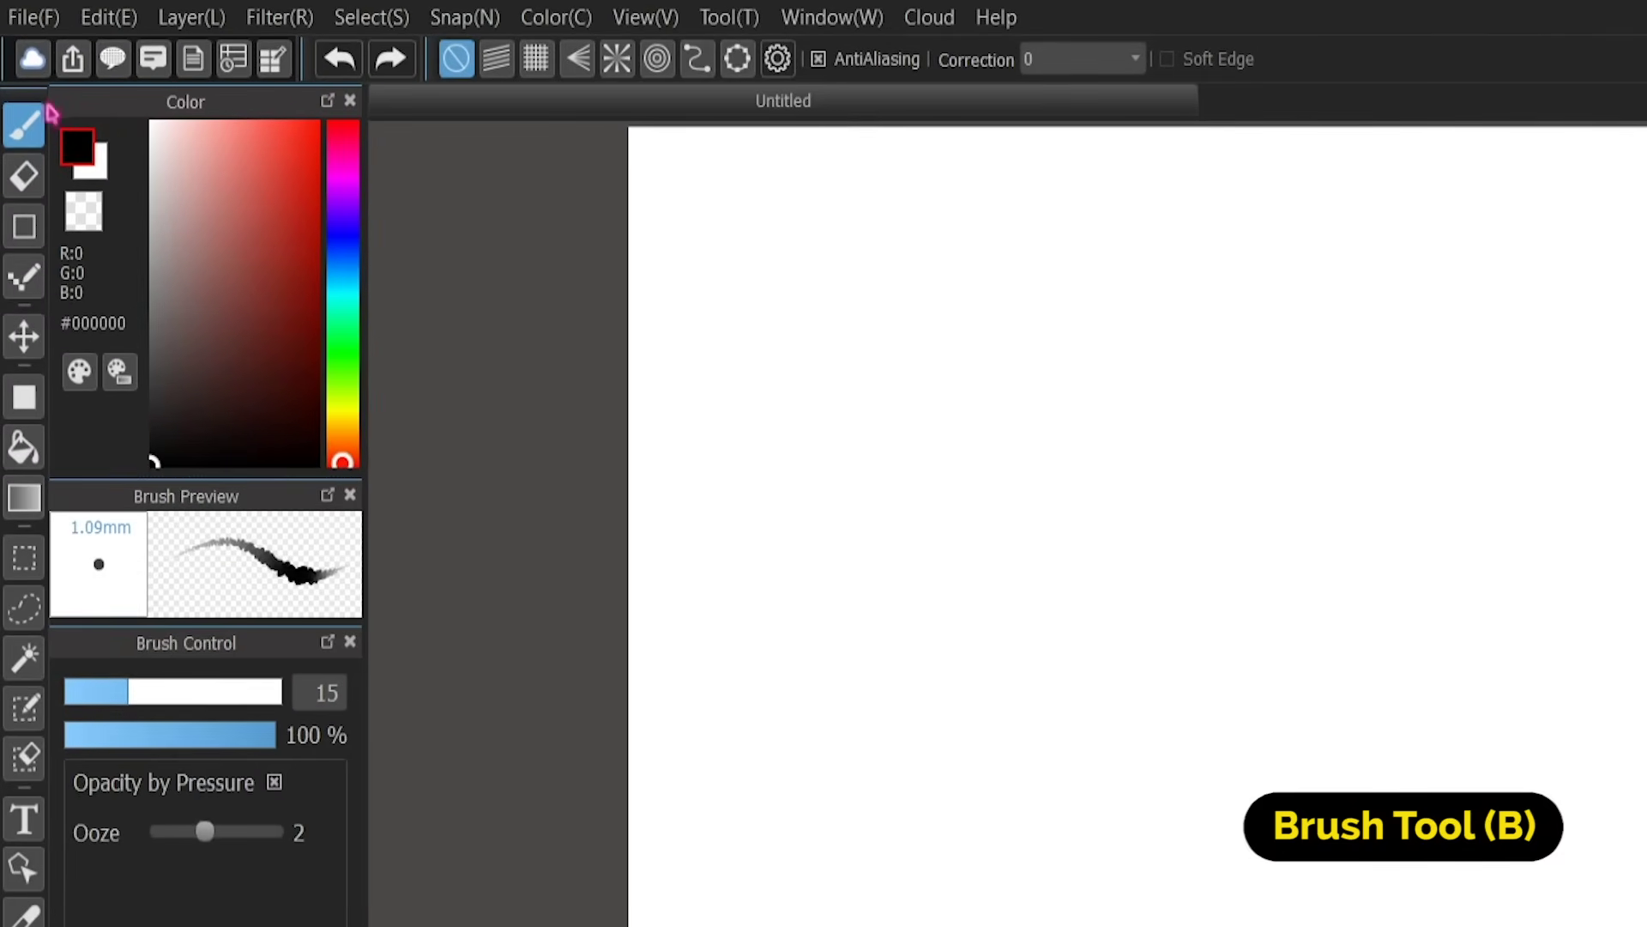
Step: Activate the Brush tool, choose the Pen brush and set its size to 20
{"action": "key", "text": "e"}
{"action": "key", "text": "b"}
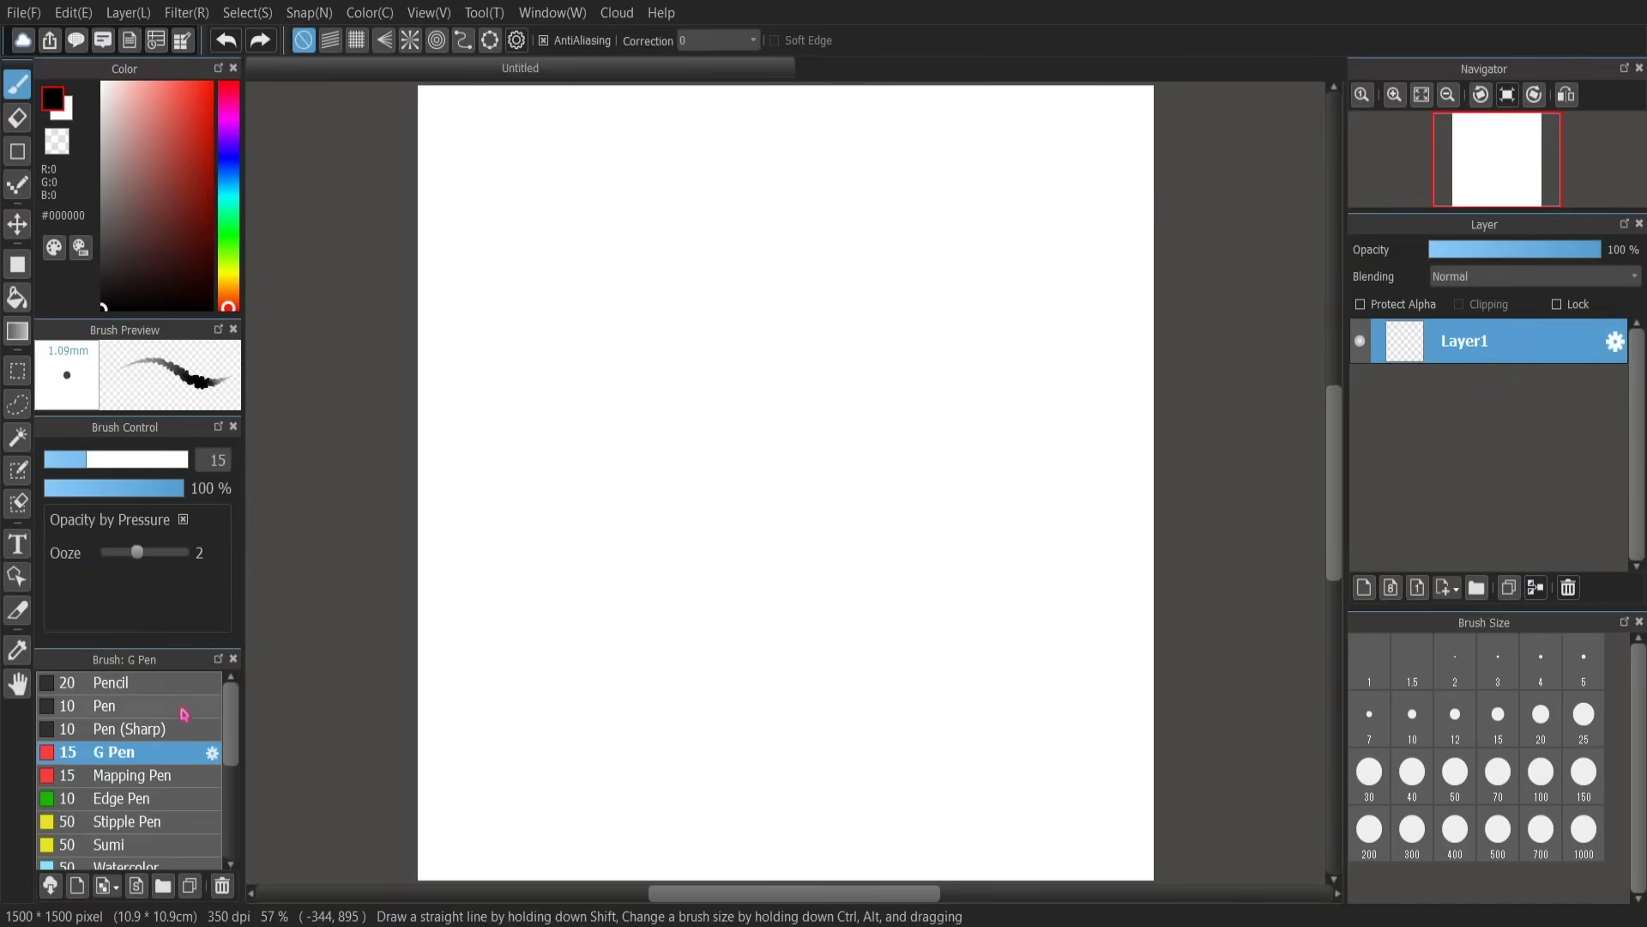
{"action": "left_click", "coordinate": [183, 711]}
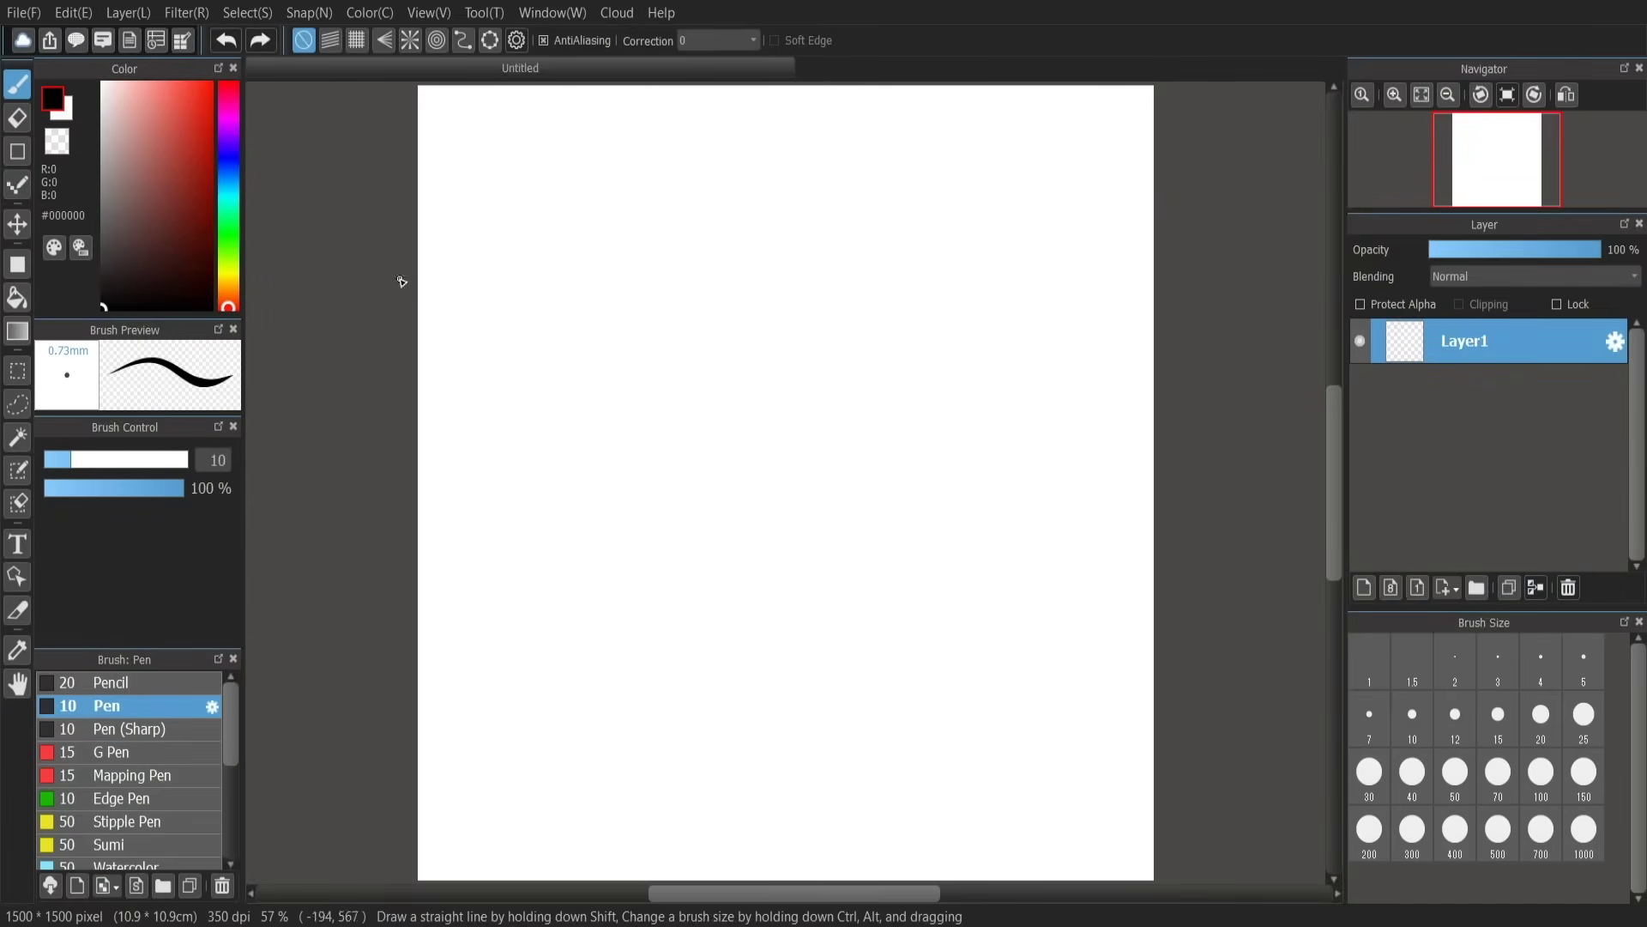
{"action": "mouse_move", "coordinate": [234, 719]}
{"action": "left_mouse_down"}
{"action": "mouse_move", "coordinate": [236, 824]}
{"action": "mouse_move", "coordinate": [239, 678]}
{"action": "mouse_move", "coordinate": [233, 828]}
{"action": "left_mouse_up"}
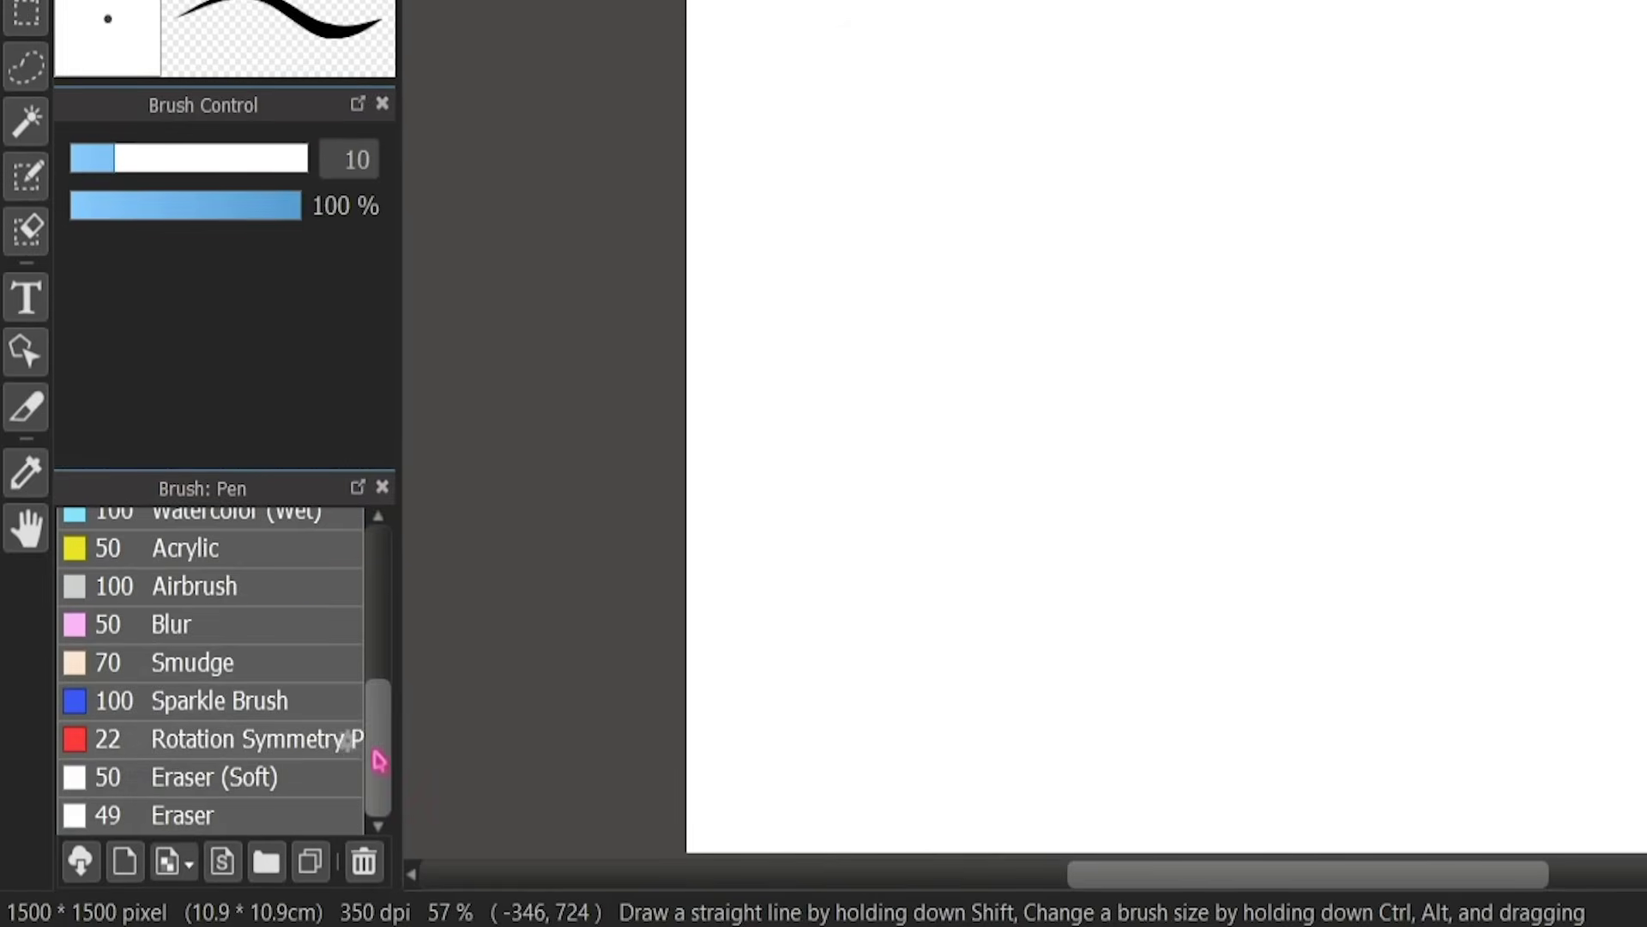
{"action": "left_click_drag", "start_coordinate": [379, 761], "coordinate": [371, 595]}
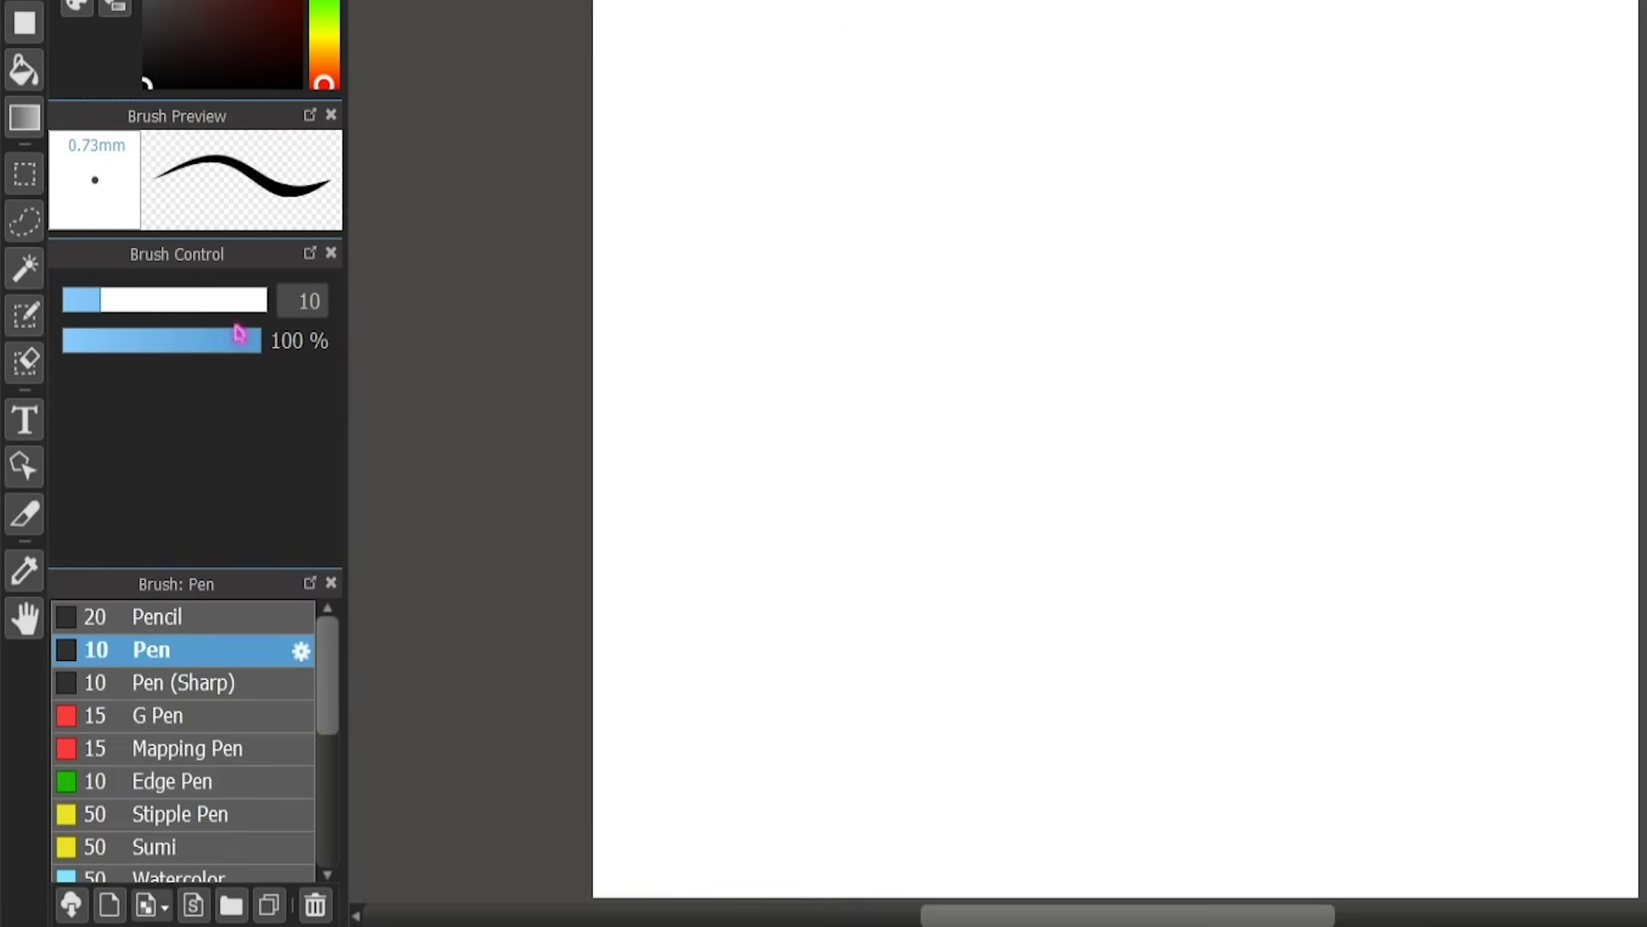
{"action": "mouse_move", "coordinate": [110, 313]}
{"action": "left_mouse_down"}
{"action": "mouse_move", "coordinate": [338, 331]}
{"action": "mouse_move", "coordinate": [172, 338]}
{"action": "mouse_move", "coordinate": [472, 320]}
{"action": "mouse_move", "coordinate": [338, 349]}
{"action": "mouse_move", "coordinate": [214, 353]}
{"action": "mouse_move", "coordinate": [390, 327]}
{"action": "mouse_move", "coordinate": [111, 360]}
{"action": "mouse_move", "coordinate": [170, 357]}
{"action": "mouse_move", "coordinate": [143, 361]}
{"action": "left_mouse_up"}
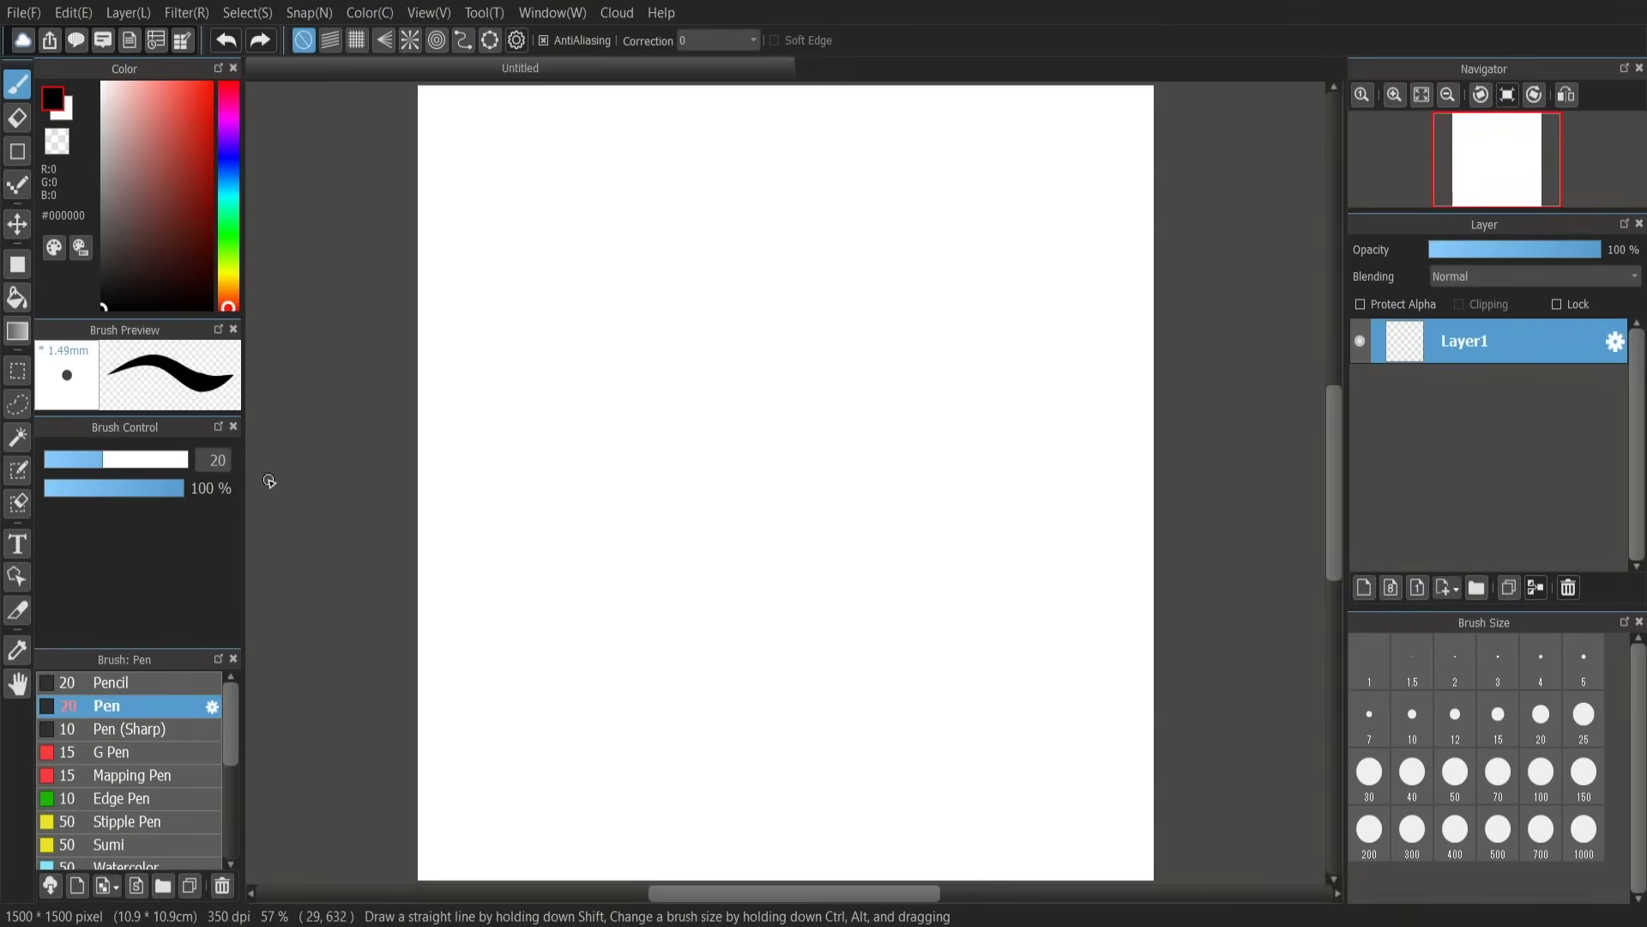
Step: Draw a wavy black stroke in the middle of the canvas at 100% brush opacity
{"action": "mouse_move", "coordinate": [158, 493]}
{"action": "left_mouse_down"}
{"action": "mouse_move", "coordinate": [111, 512]}
{"action": "mouse_move", "coordinate": [138, 494]}
{"action": "mouse_move", "coordinate": [165, 522]}
{"action": "mouse_move", "coordinate": [317, 512]}
{"action": "left_mouse_up"}
{"action": "mouse_move", "coordinate": [686, 386]}
{"action": "left_mouse_down"}
{"action": "mouse_move", "coordinate": [730, 321]}
{"action": "mouse_move", "coordinate": [710, 423]}
{"action": "mouse_move", "coordinate": [962, 530]}
{"action": "left_mouse_up"}
Step: Set the brush opacity to 52% and draw overlapping test strokes beside the wavy black line
{"action": "left_click", "coordinate": [117, 490]}
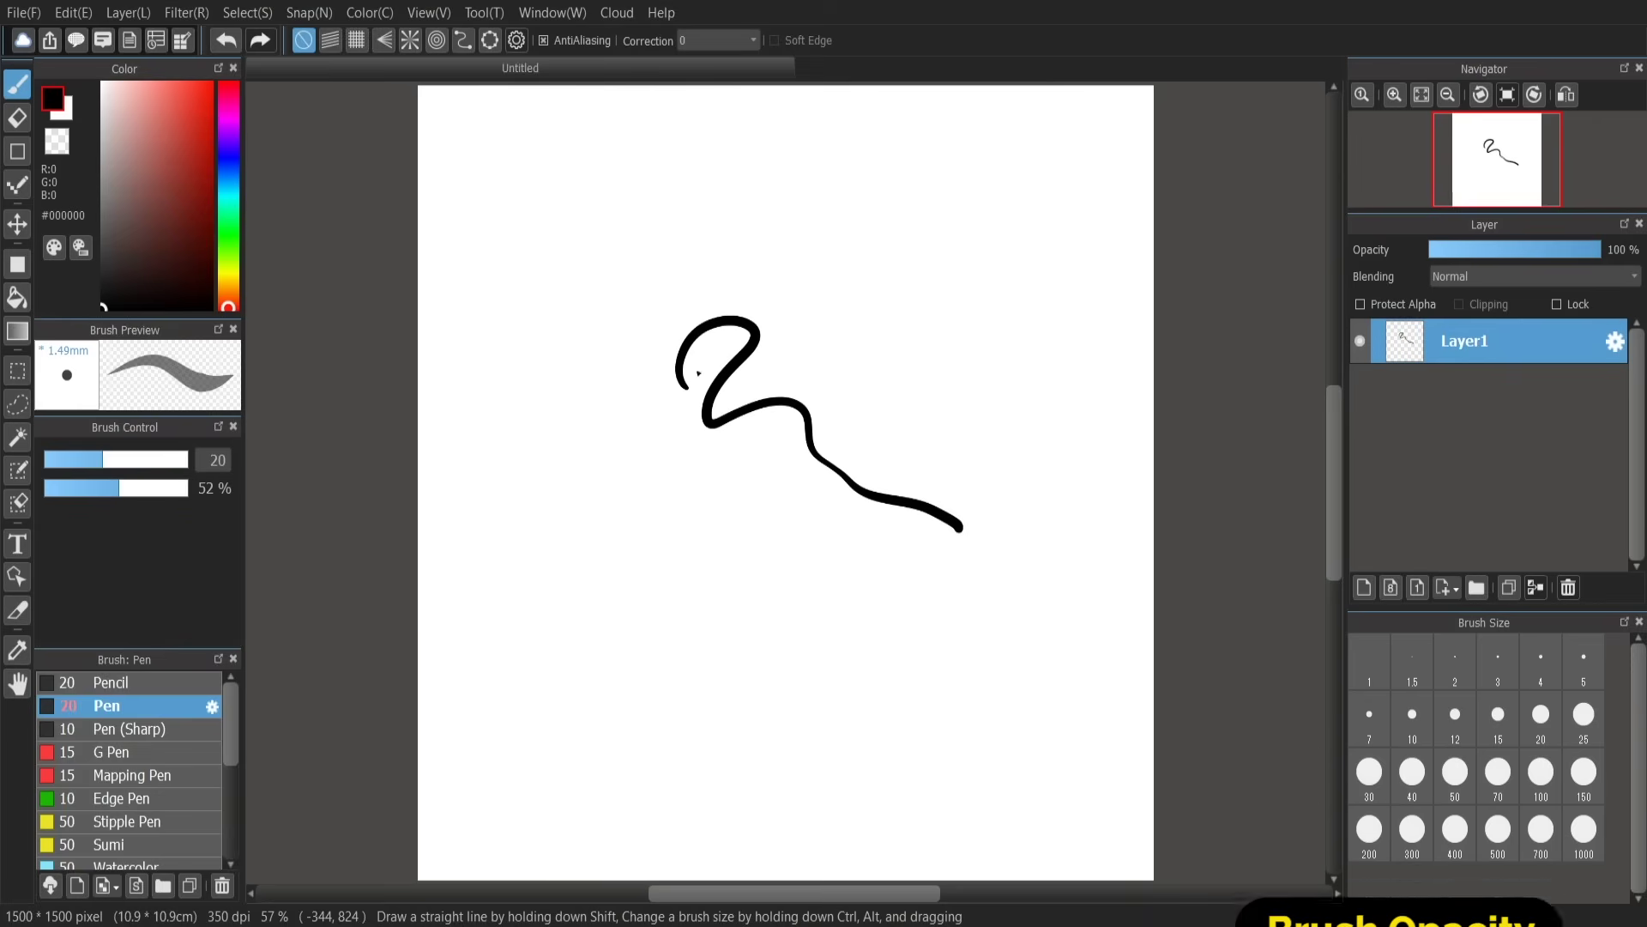
{"action": "mouse_move", "coordinate": [770, 468]}
{"action": "left_mouse_down"}
{"action": "mouse_move", "coordinate": [722, 526]}
{"action": "mouse_move", "coordinate": [837, 431]}
{"action": "mouse_move", "coordinate": [928, 440]}
{"action": "left_mouse_up"}
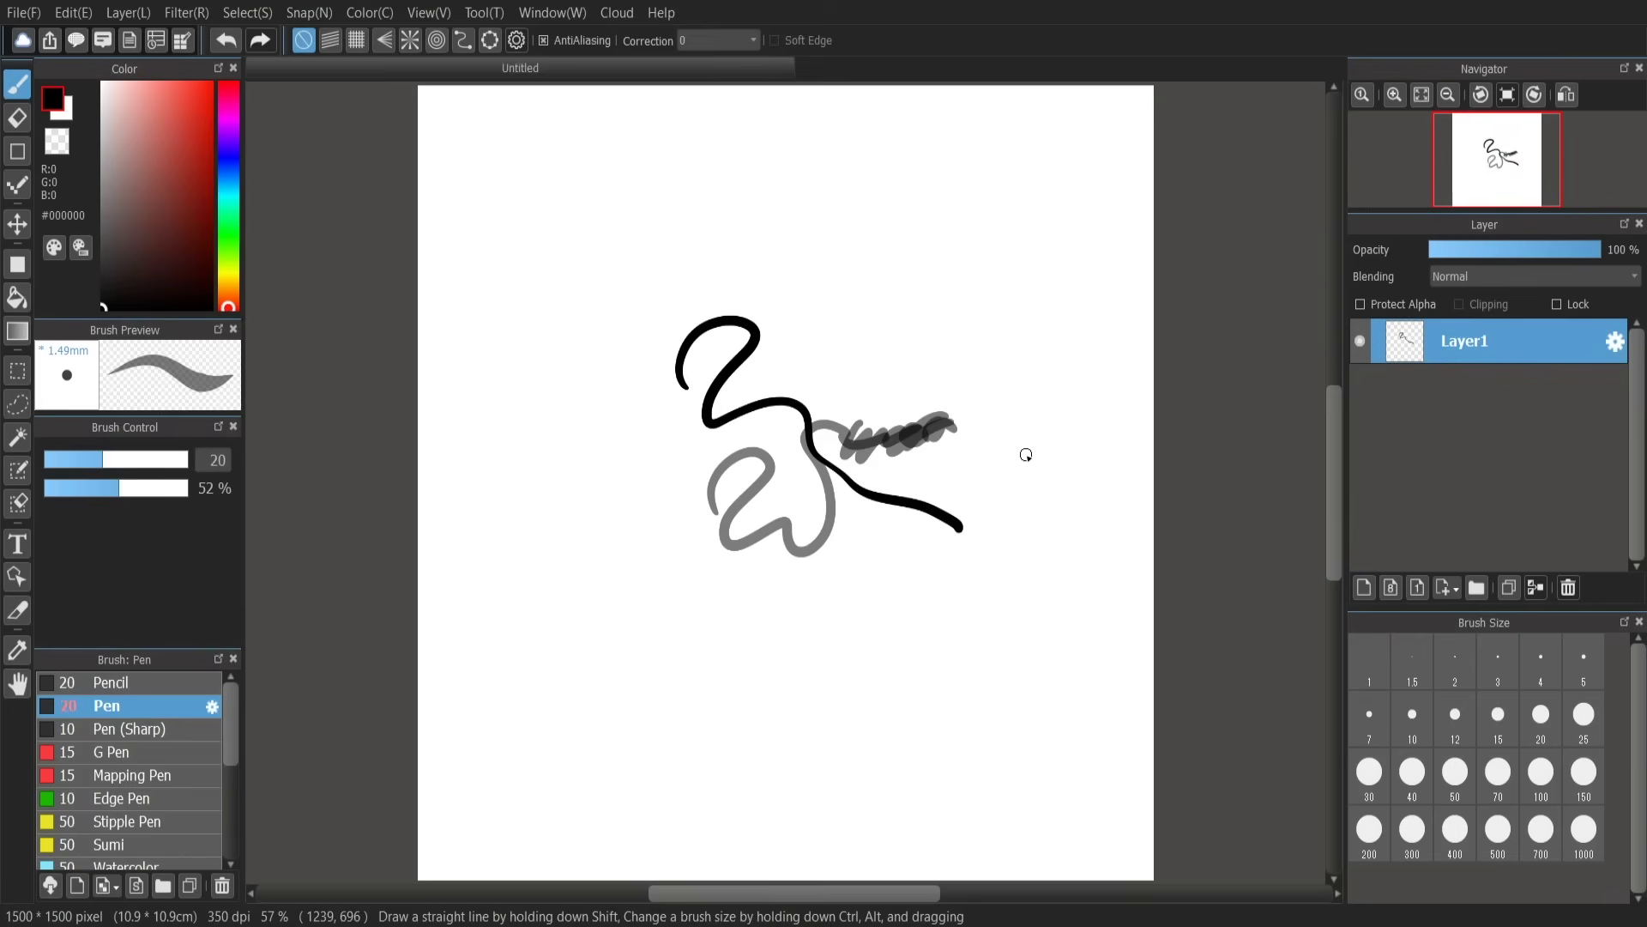
Step: Undo the semi-transparent strokes and set the brush opacity to 100%
{"action": "key", "text": "ctrl+z"}
{"action": "key", "text": "ctrl+z"}
{"action": "key", "text": "ctrl+z"}
{"action": "key", "text": "ctrl+z"}
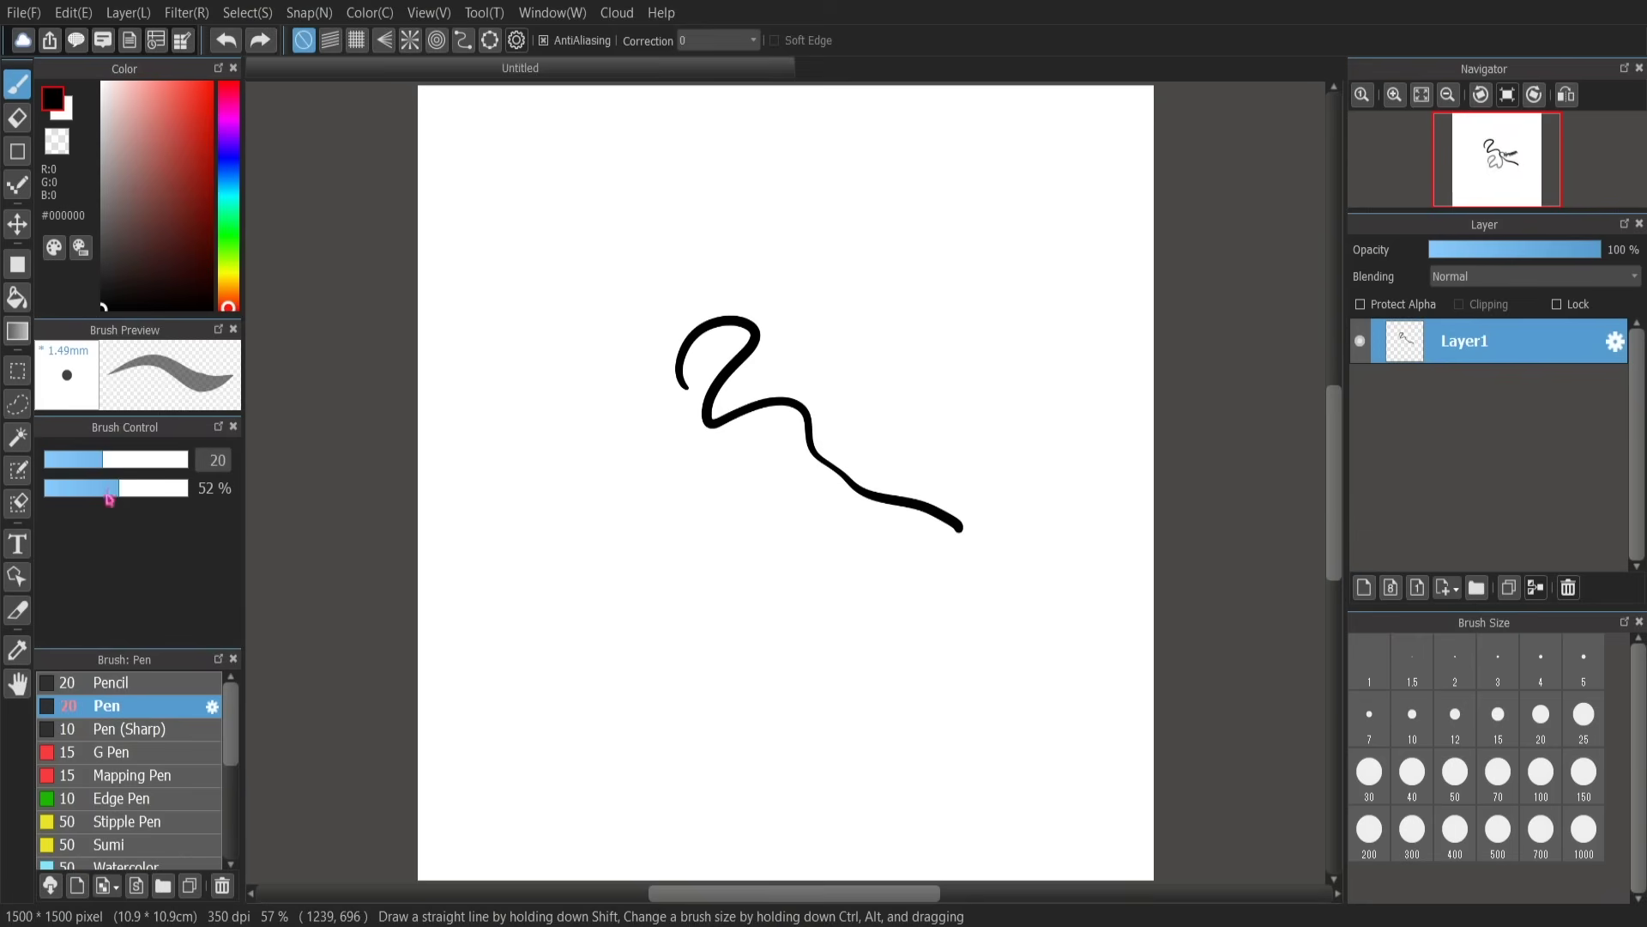
{"action": "left_click_drag", "start_coordinate": [110, 499], "coordinate": [194, 491]}
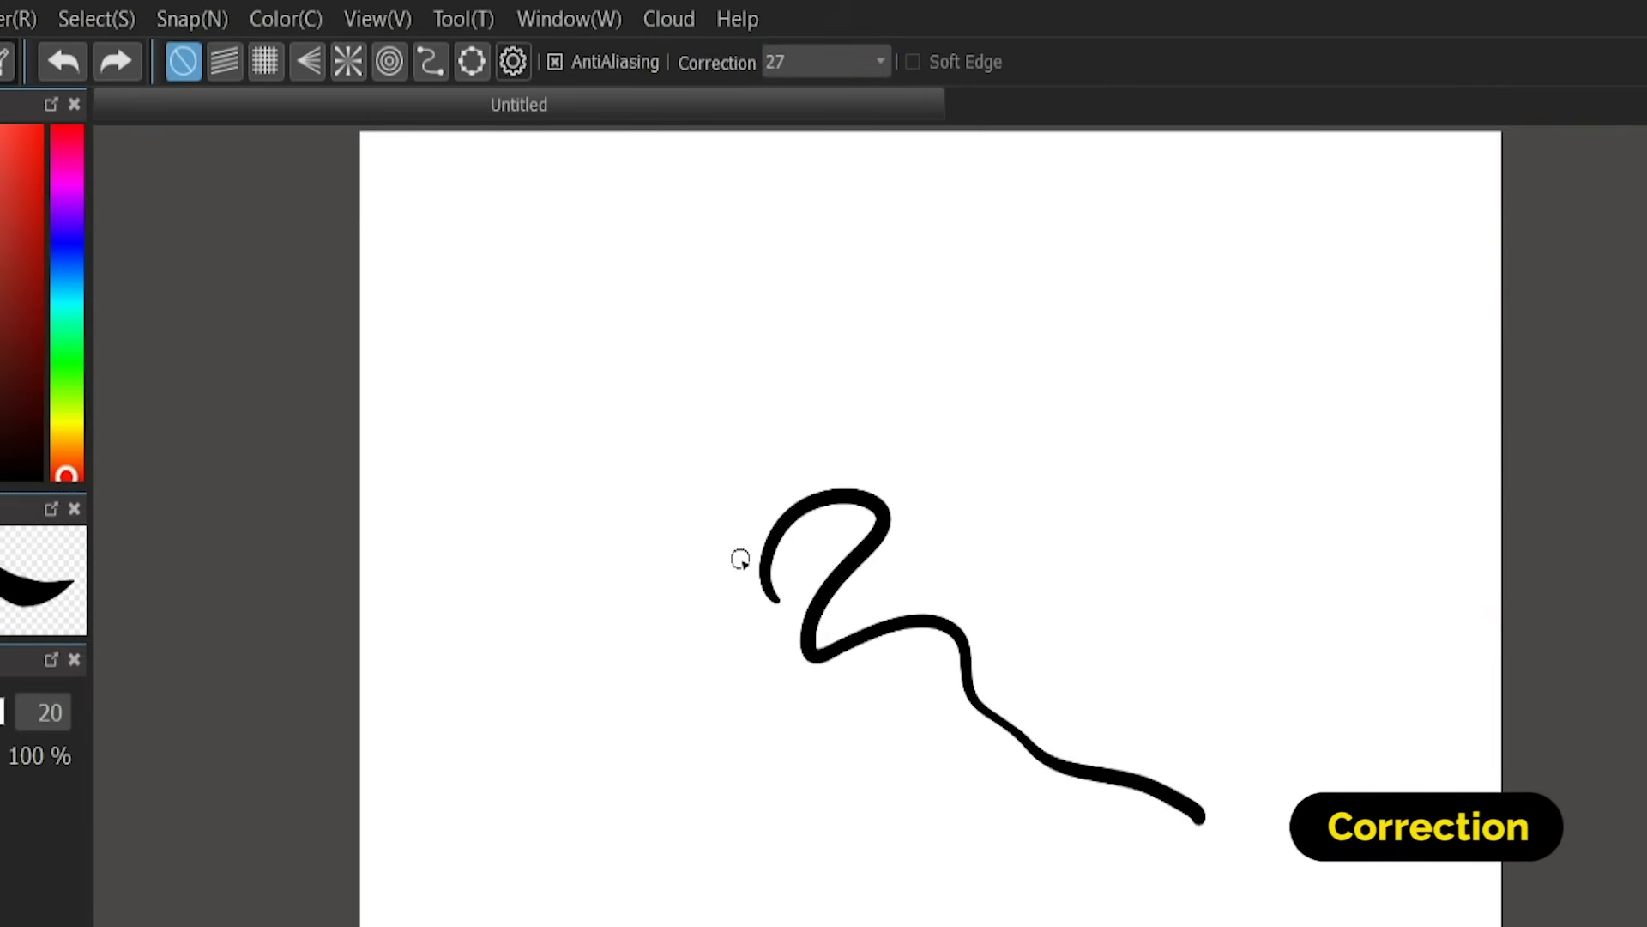
Step: Set the stroke Correction to 0 and draw a long vertical line along the left side of the canvas
{"action": "left_click_drag", "start_coordinate": [830, 62], "coordinate": [831, 100]}
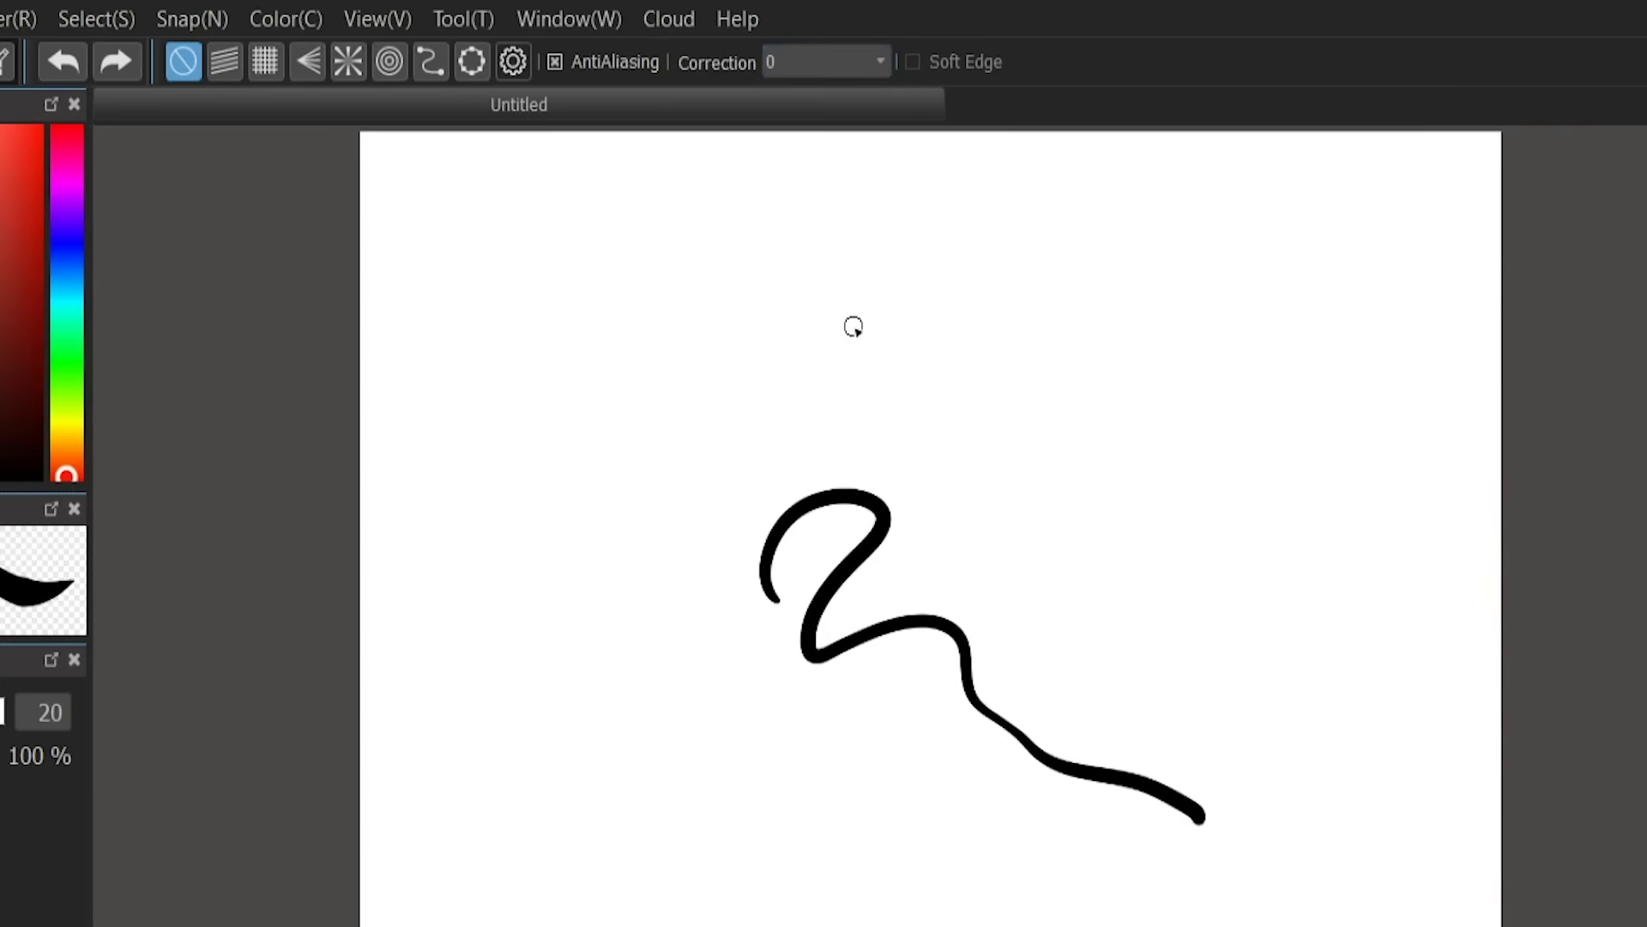
{"action": "left_click_drag", "start_coordinate": [455, 199], "coordinate": [490, 747]}
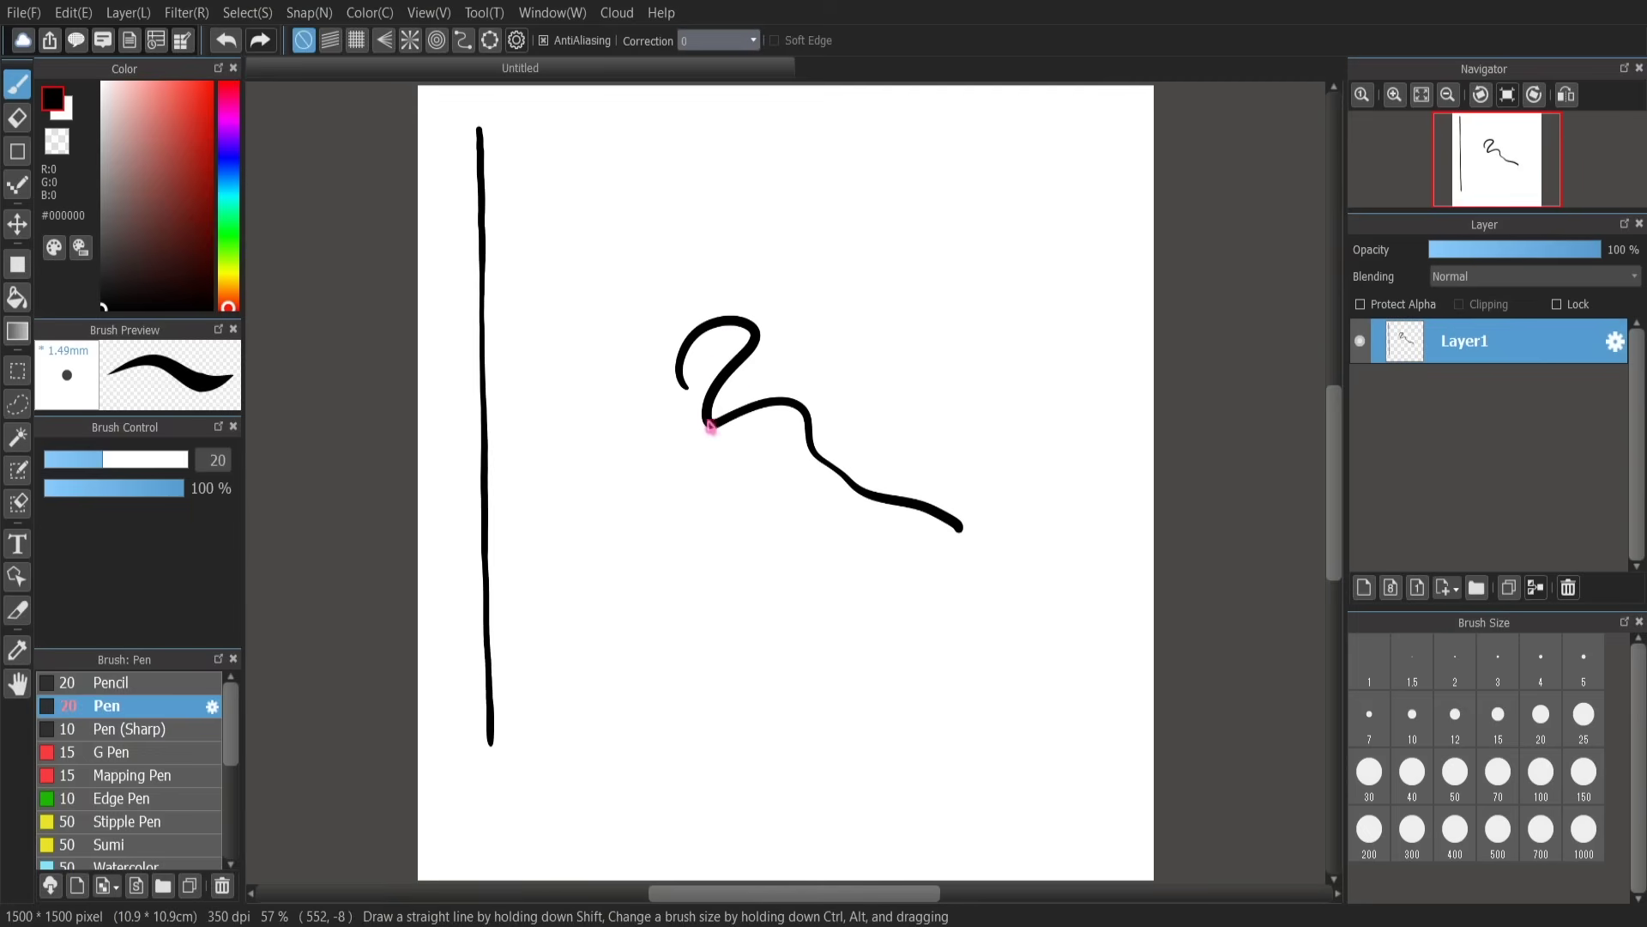
Step: Set the stroke Correction to 27 and draw a second long vertical line beside the first one
{"action": "left_click_drag", "start_coordinate": [719, 41], "coordinate": [689, 82]}
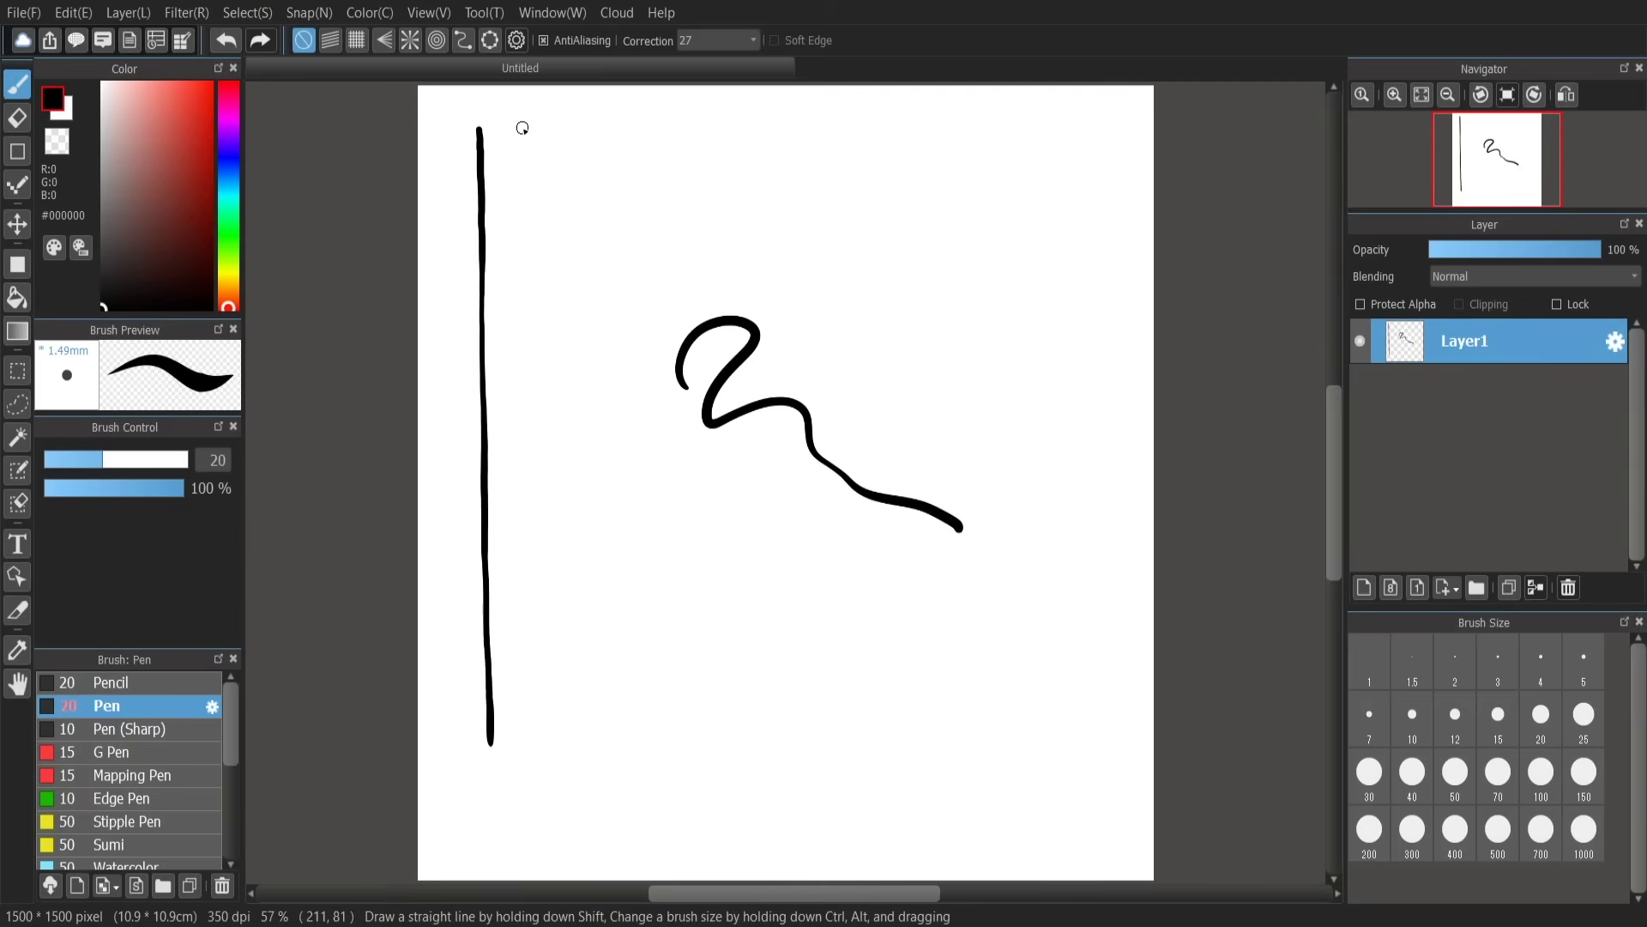
{"action": "left_click_drag", "start_coordinate": [522, 238], "coordinate": [550, 695]}
{"action": "key", "text": "ctrl+z"}
{"action": "left_click_drag", "start_coordinate": [538, 129], "coordinate": [552, 712]}
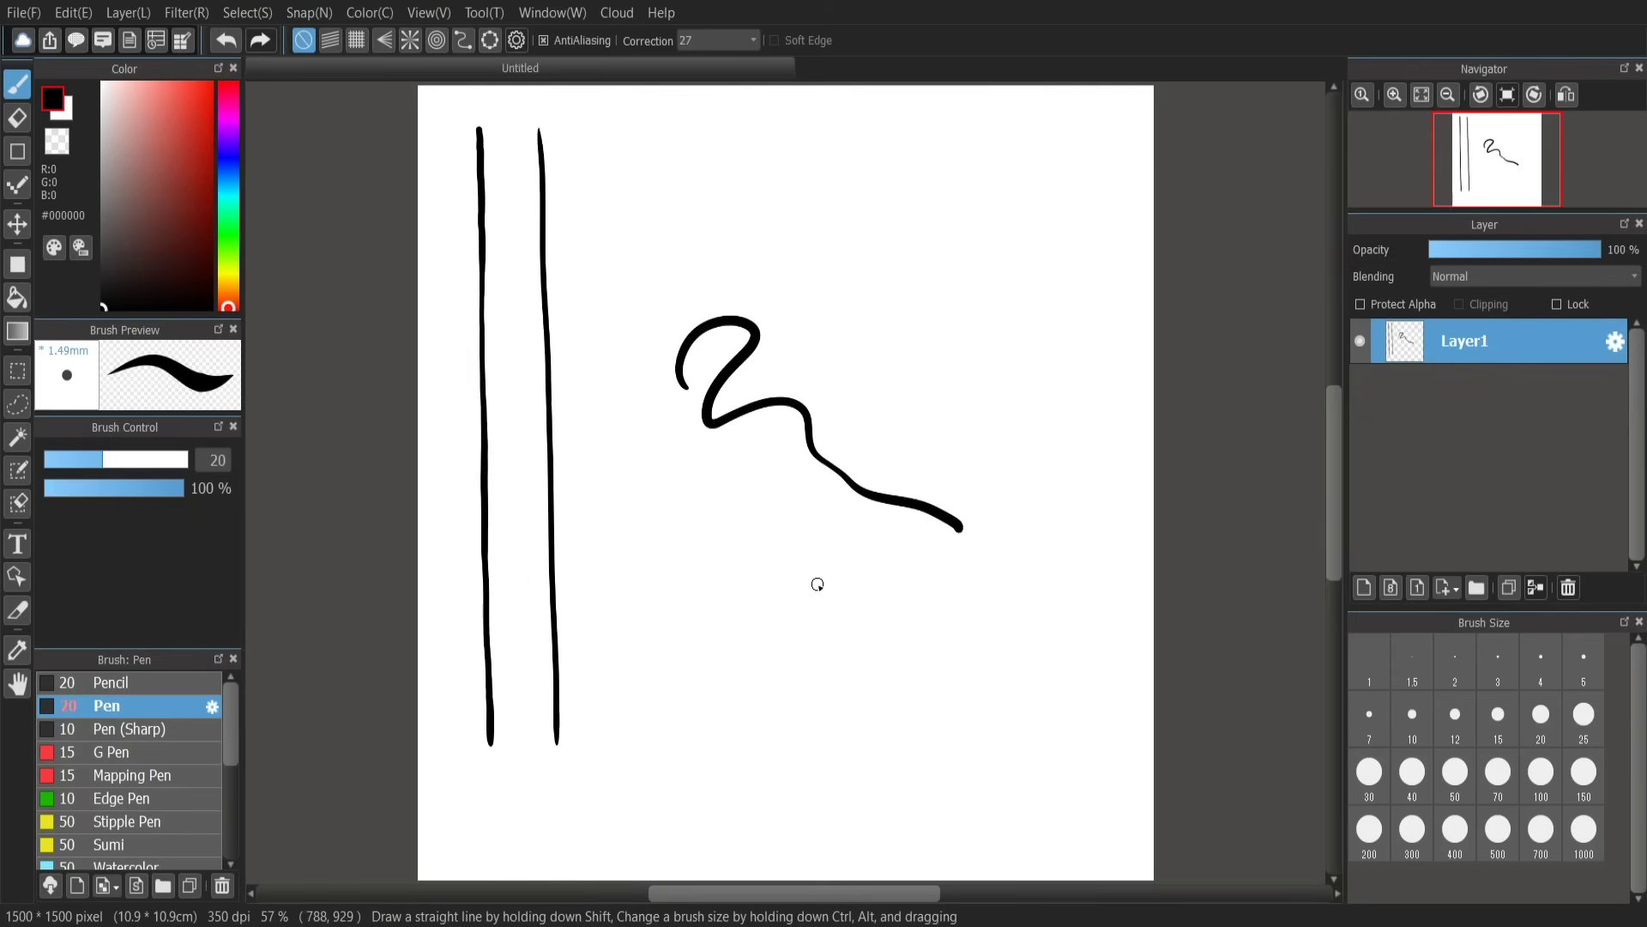
Step: Draw large looping and wavy strokes across the canvas at Correction 27, and clear the layer
{"action": "mouse_move", "coordinate": [845, 257]}
{"action": "left_mouse_down"}
{"action": "mouse_move", "coordinate": [904, 147]}
{"action": "mouse_move", "coordinate": [839, 378]}
{"action": "mouse_move", "coordinate": [1078, 371]}
{"action": "mouse_move", "coordinate": [809, 577]}
{"action": "mouse_move", "coordinate": [709, 780]}
{"action": "mouse_move", "coordinate": [996, 475]}
{"action": "left_mouse_up"}
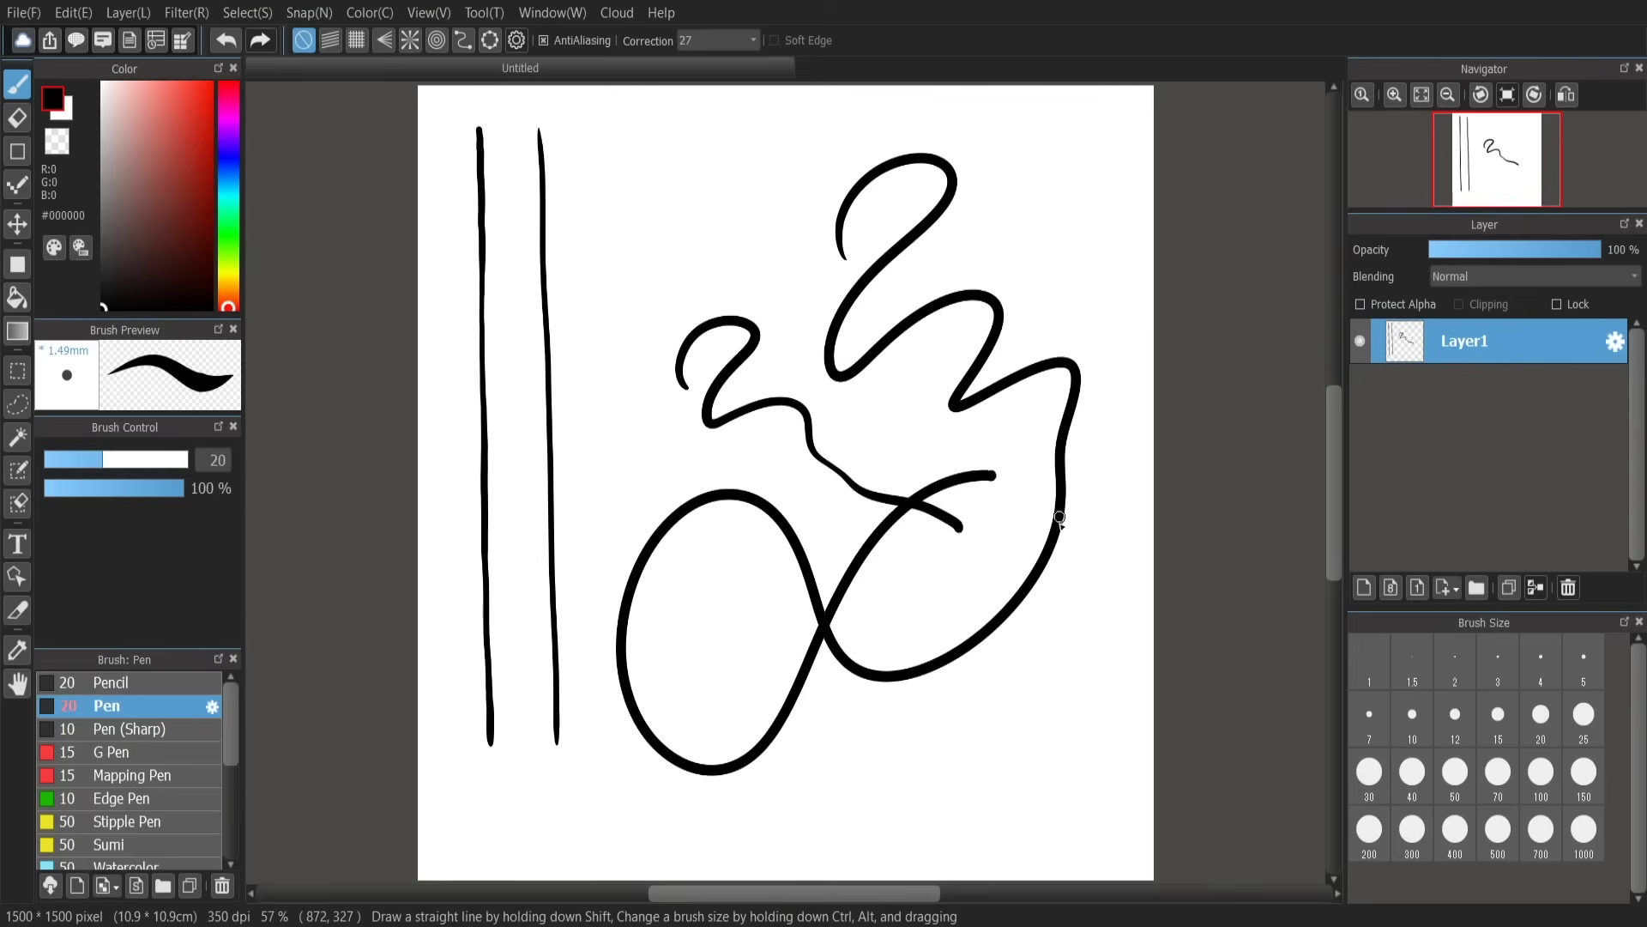
{"action": "mouse_move", "coordinate": [1060, 517]}
{"action": "left_mouse_down"}
{"action": "mouse_move", "coordinate": [909, 660]}
{"action": "mouse_move", "coordinate": [819, 523]}
{"action": "mouse_move", "coordinate": [673, 430]}
{"action": "mouse_move", "coordinate": [828, 222]}
{"action": "left_mouse_up"}
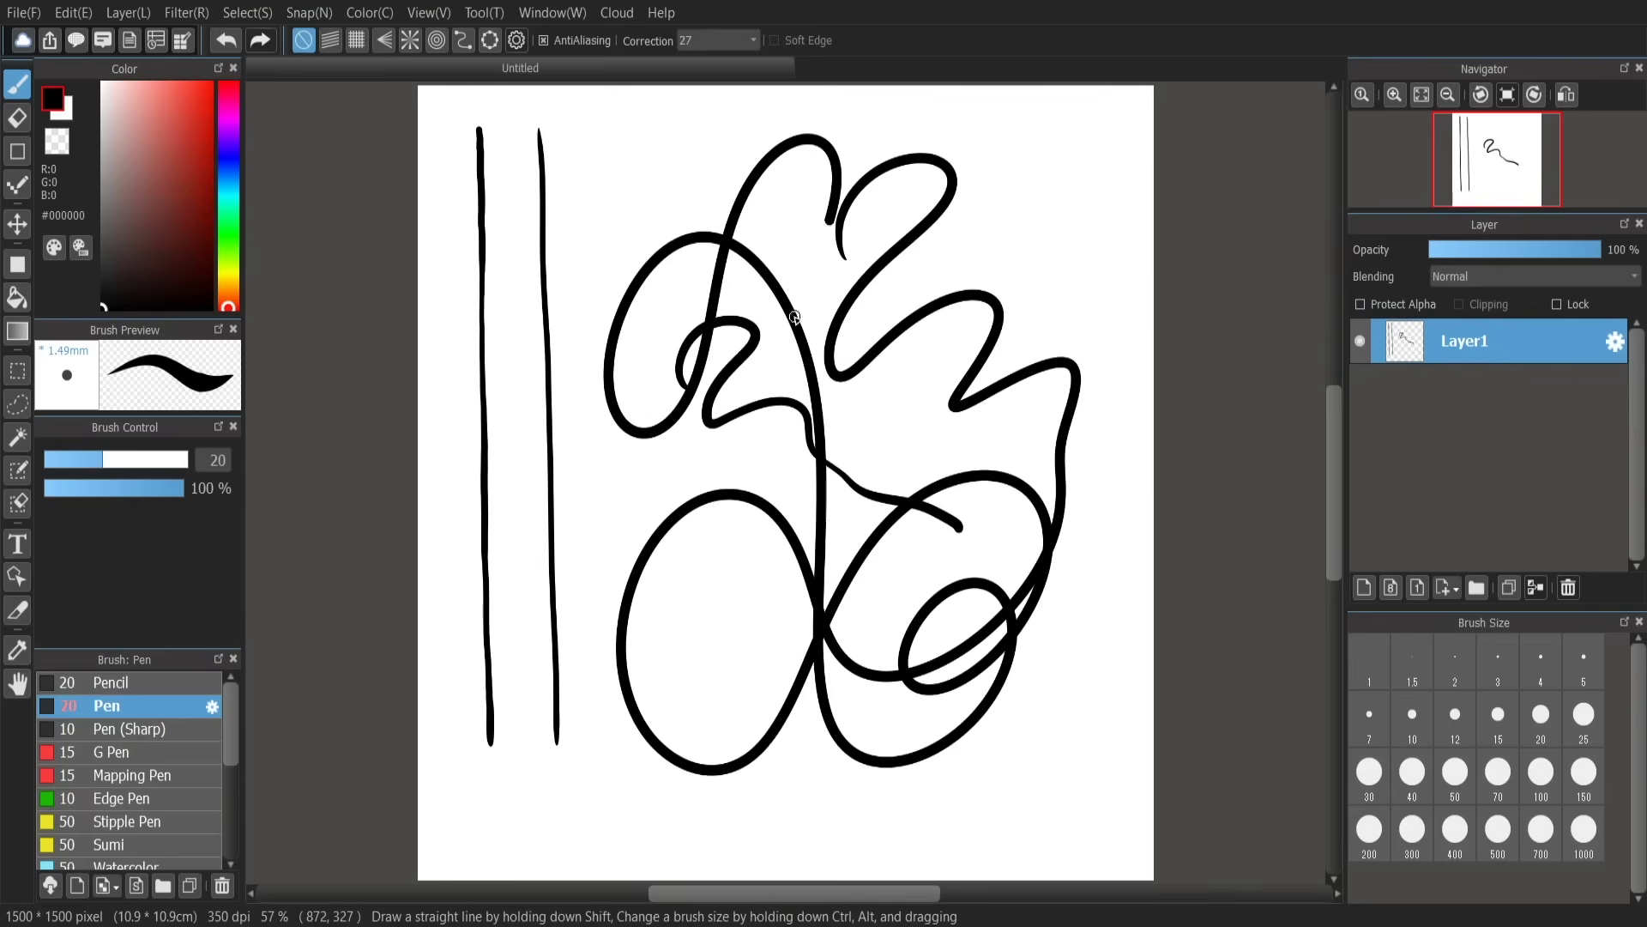
{"action": "left_click_drag", "start_coordinate": [794, 318], "coordinate": [799, 321]}
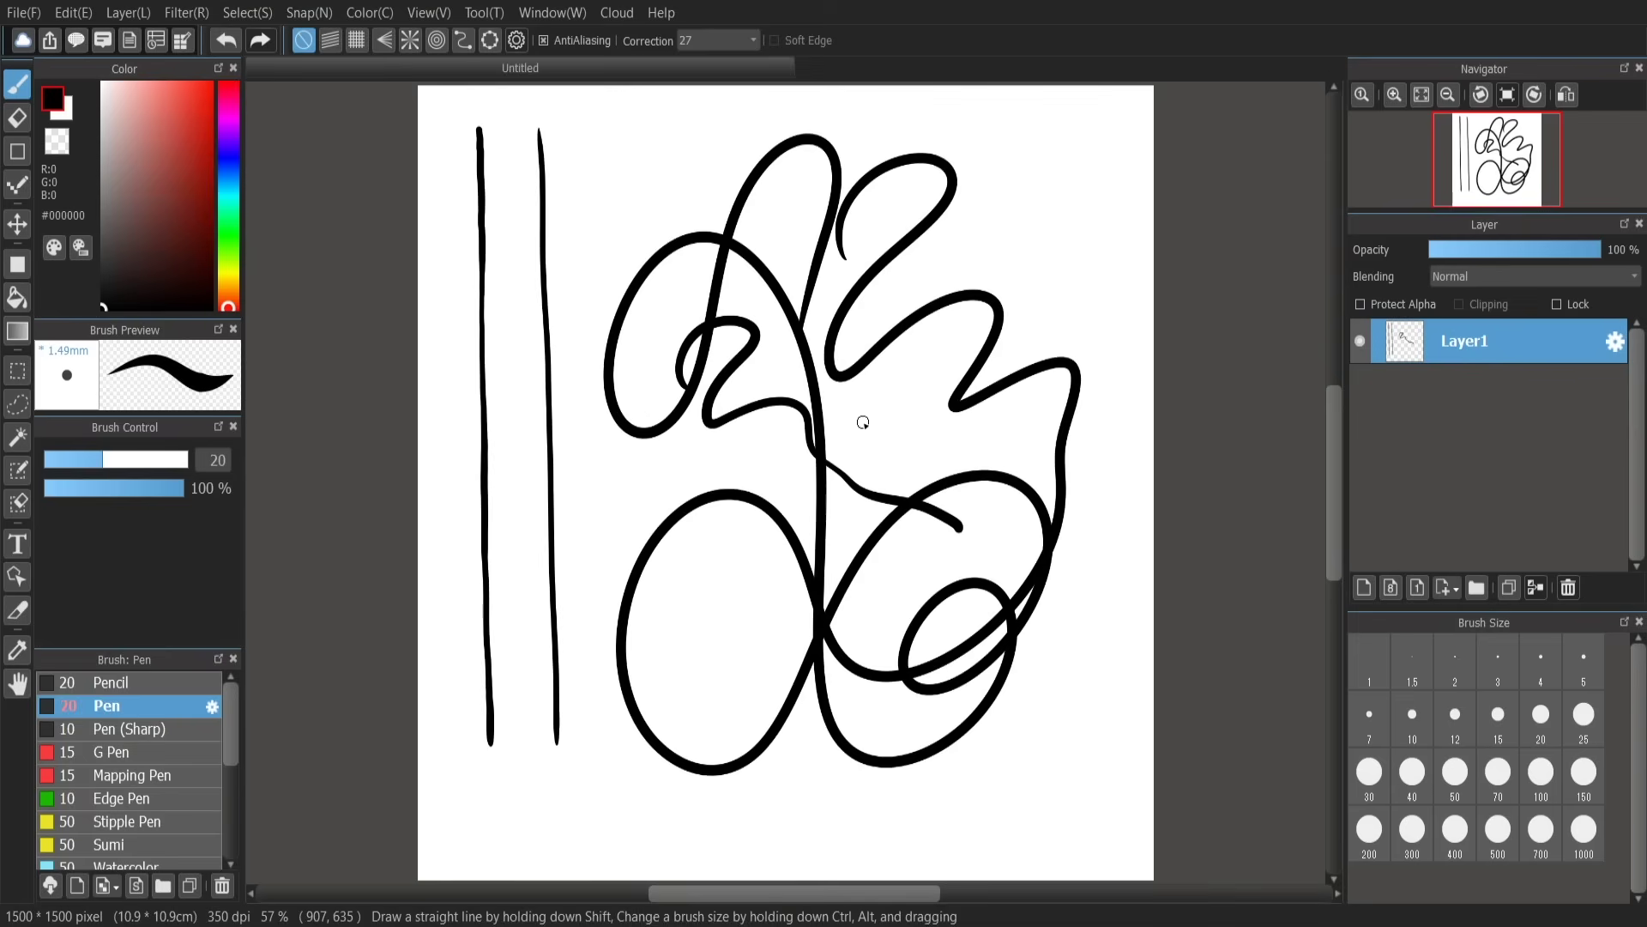
{"action": "mouse_move", "coordinate": [1000, 190]}
{"action": "left_mouse_down"}
{"action": "mouse_move", "coordinate": [1073, 231]}
{"action": "mouse_move", "coordinate": [1024, 541]}
{"action": "mouse_move", "coordinate": [1000, 814]}
{"action": "left_mouse_up"}
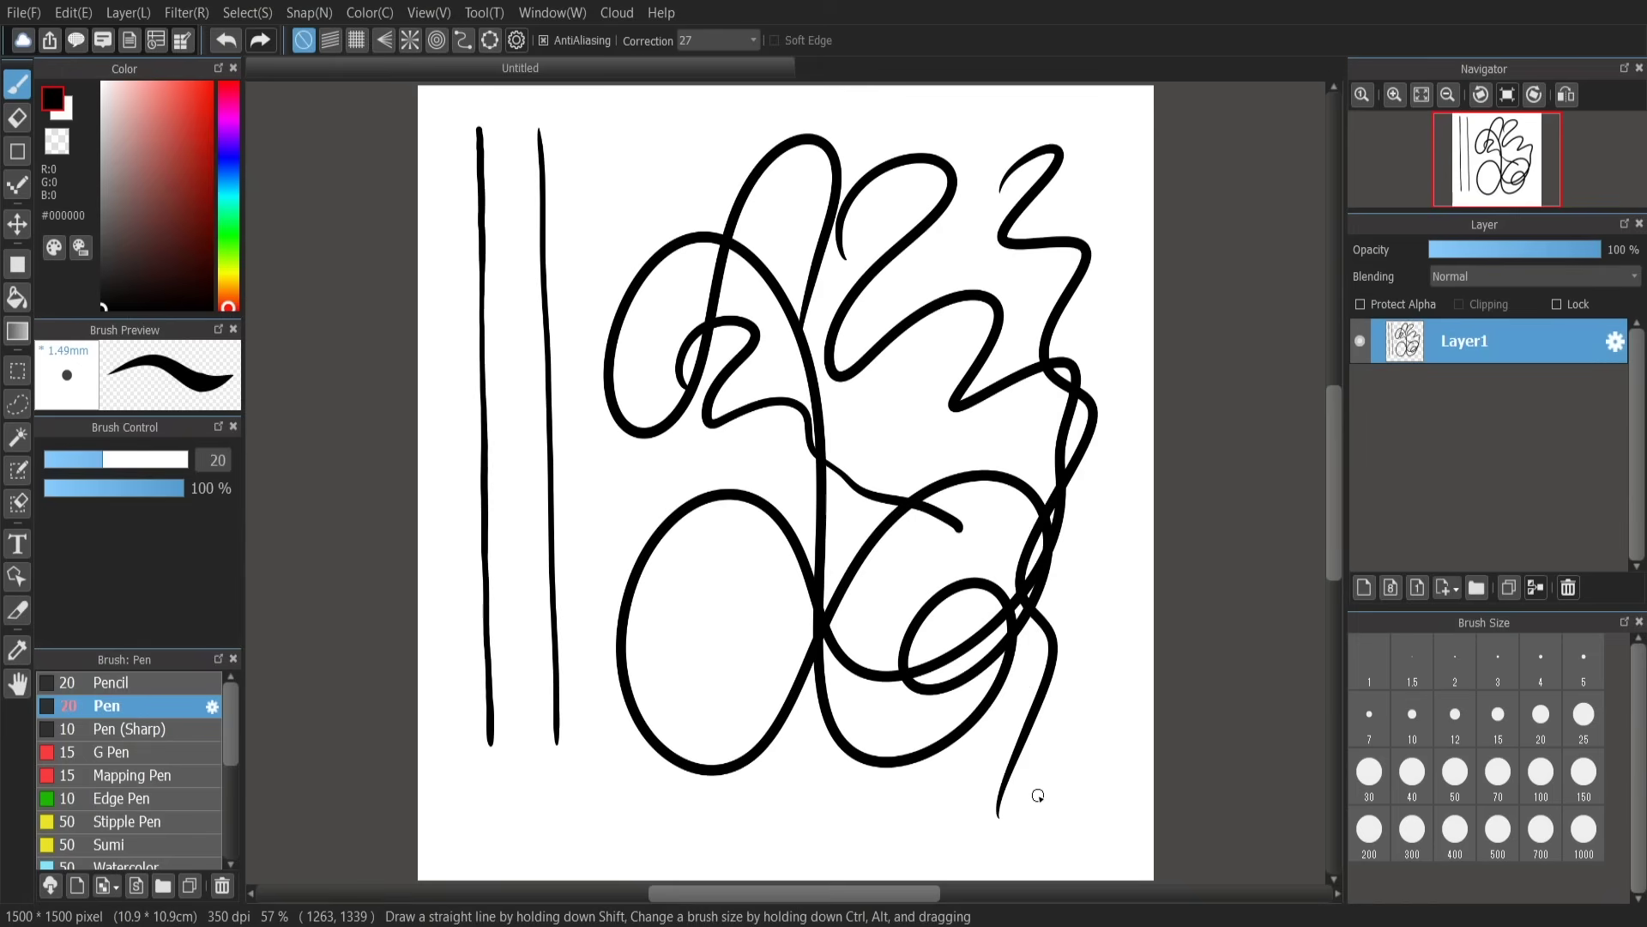
{"action": "key", "text": "Delete"}
Step: Draw a tall zigzag at Correction 27 and another beside it at Correction 0, and undo both
{"action": "mouse_move", "coordinate": [622, 158]}
{"action": "left_mouse_down"}
{"action": "mouse_move", "coordinate": [556, 284]}
{"action": "mouse_move", "coordinate": [827, 242]}
{"action": "mouse_move", "coordinate": [512, 428]}
{"action": "mouse_move", "coordinate": [841, 373]}
{"action": "mouse_move", "coordinate": [484, 593]}
{"action": "mouse_move", "coordinate": [826, 481]}
{"action": "mouse_move", "coordinate": [441, 721]}
{"action": "mouse_move", "coordinate": [753, 630]}
{"action": "mouse_move", "coordinate": [674, 780]}
{"action": "mouse_move", "coordinate": [775, 813]}
{"action": "left_mouse_up"}
{"action": "left_click", "coordinate": [754, 40]}
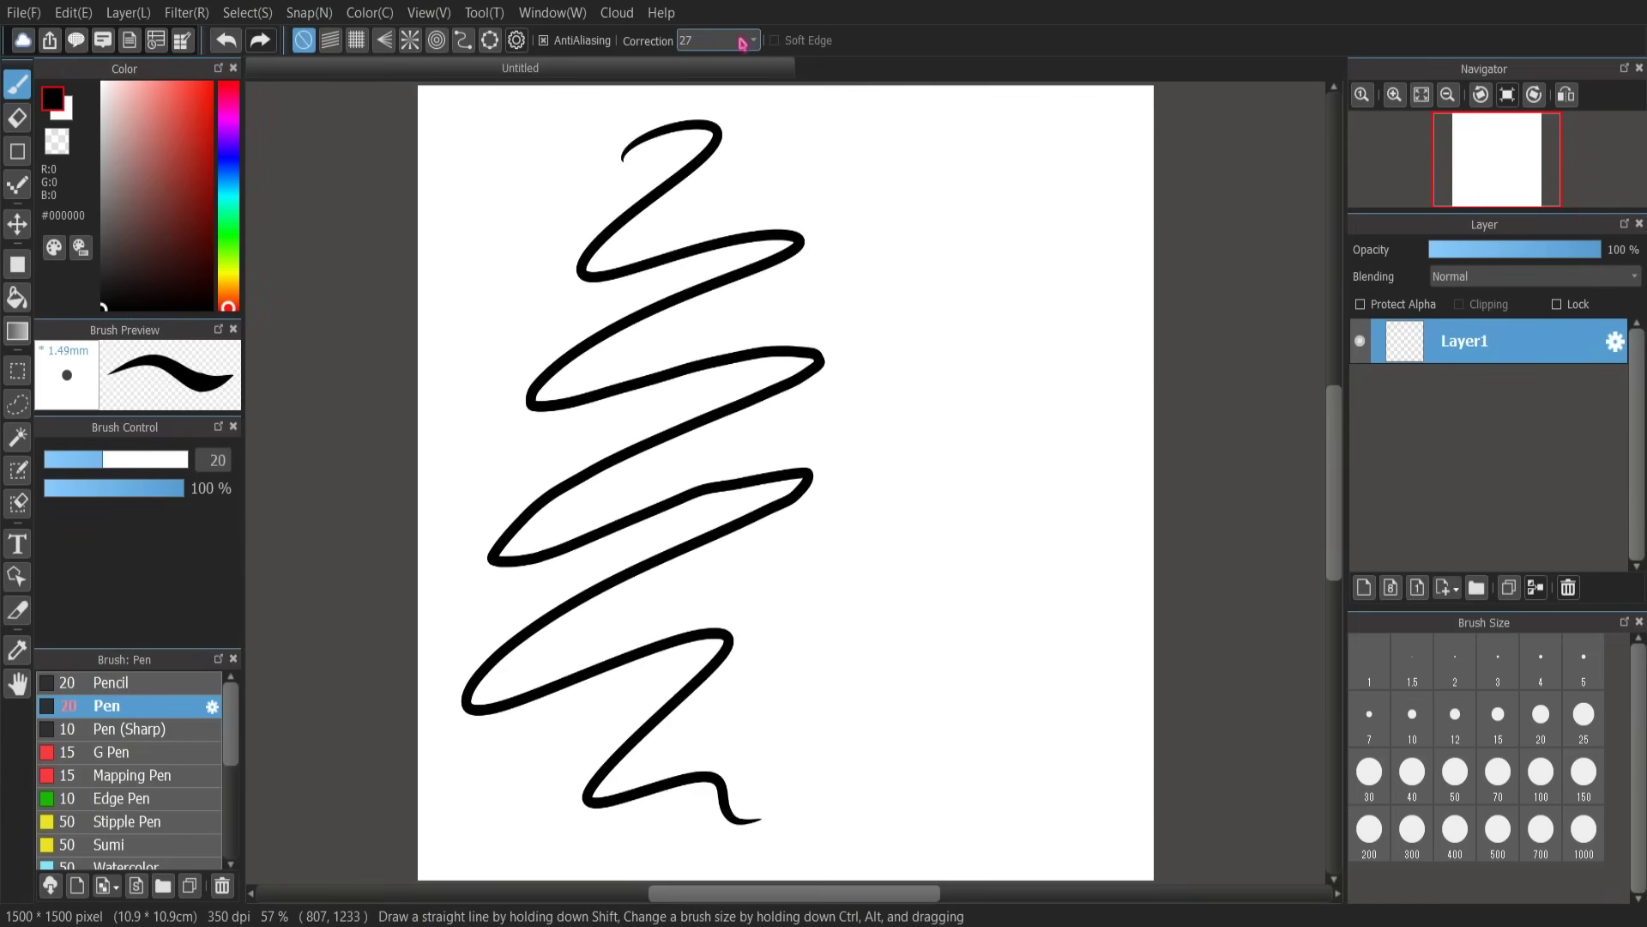
{"action": "left_click", "coordinate": [775, 94]}
{"action": "mouse_move", "coordinate": [912, 146]}
{"action": "left_mouse_down"}
{"action": "mouse_move", "coordinate": [951, 463]}
{"action": "mouse_move", "coordinate": [812, 733]}
{"action": "mouse_move", "coordinate": [999, 847]}
{"action": "left_mouse_up"}
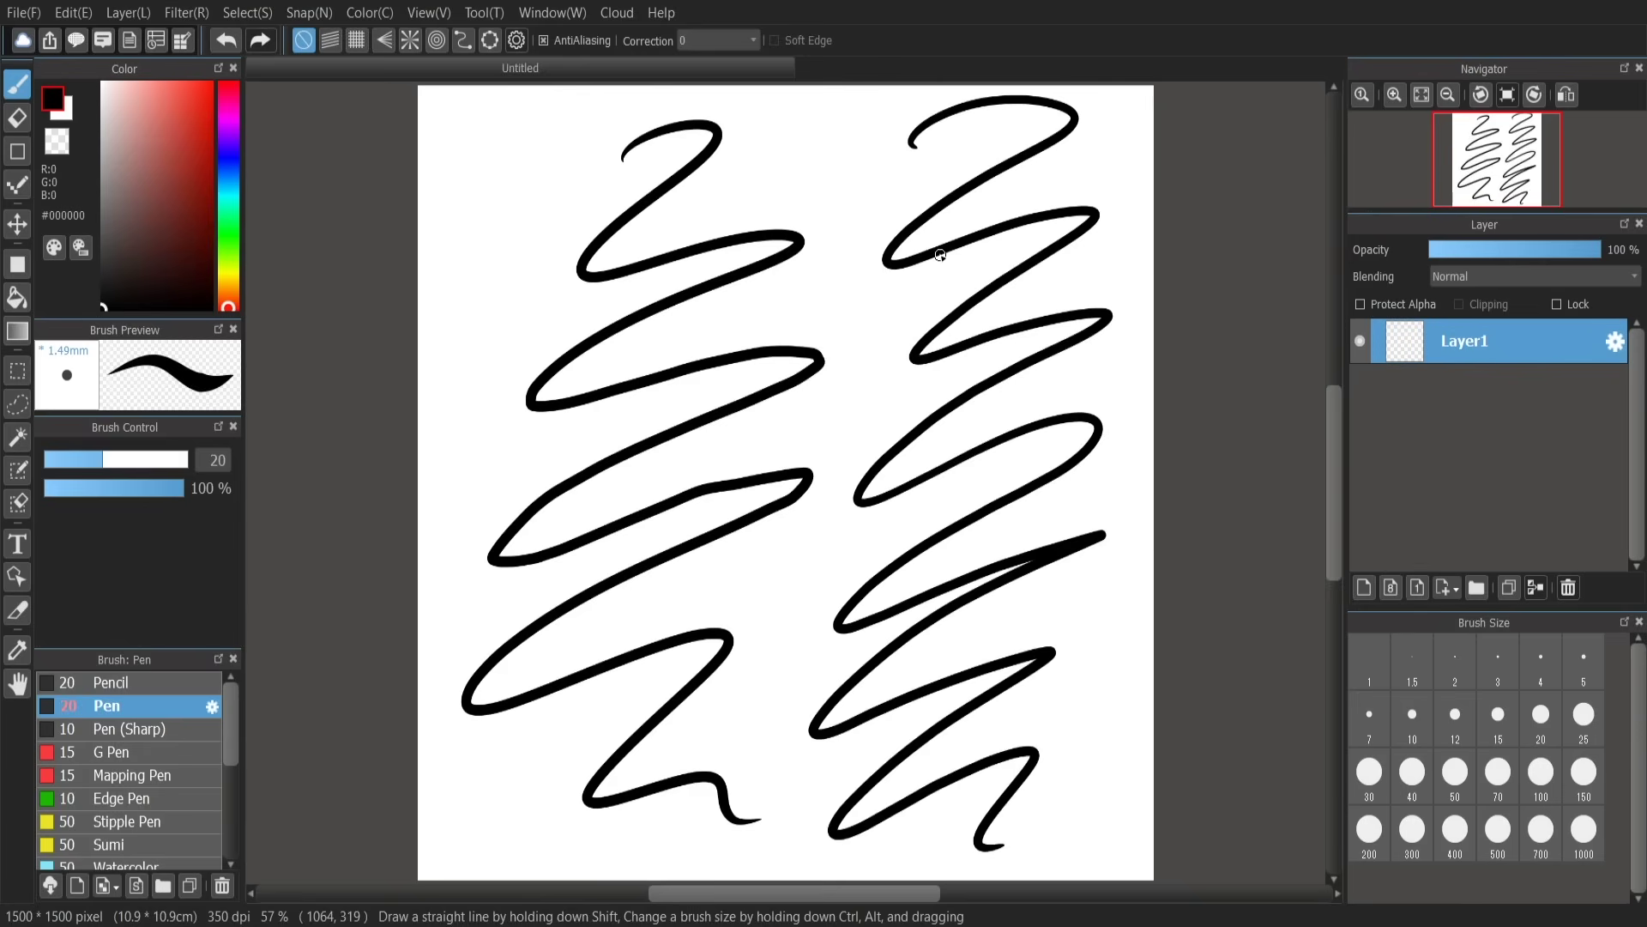
{"action": "key", "text": "ctrl+z"}
{"action": "key", "text": "ctrl+z"}
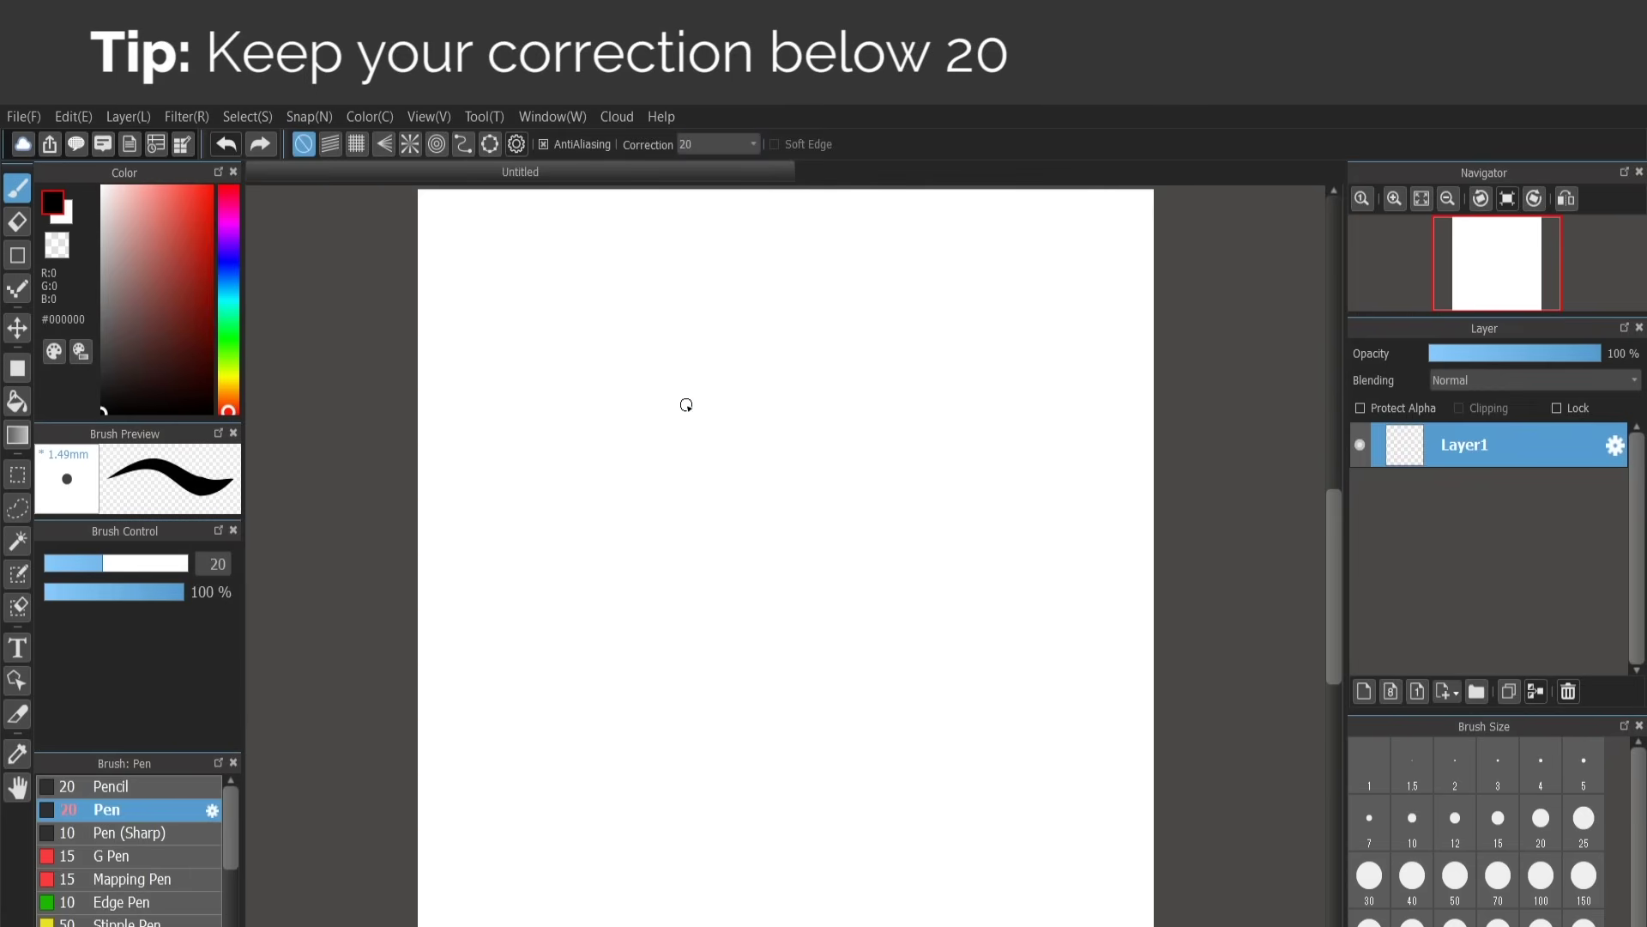
Step: Draw a simple smiling face with two tall eyes and a curved mouth at Correction 20
{"action": "left_click_drag", "start_coordinate": [674, 372], "coordinate": [665, 512]}
{"action": "left_click_drag", "start_coordinate": [718, 360], "coordinate": [710, 517]}
{"action": "left_click_drag", "start_coordinate": [631, 558], "coordinate": [784, 482]}
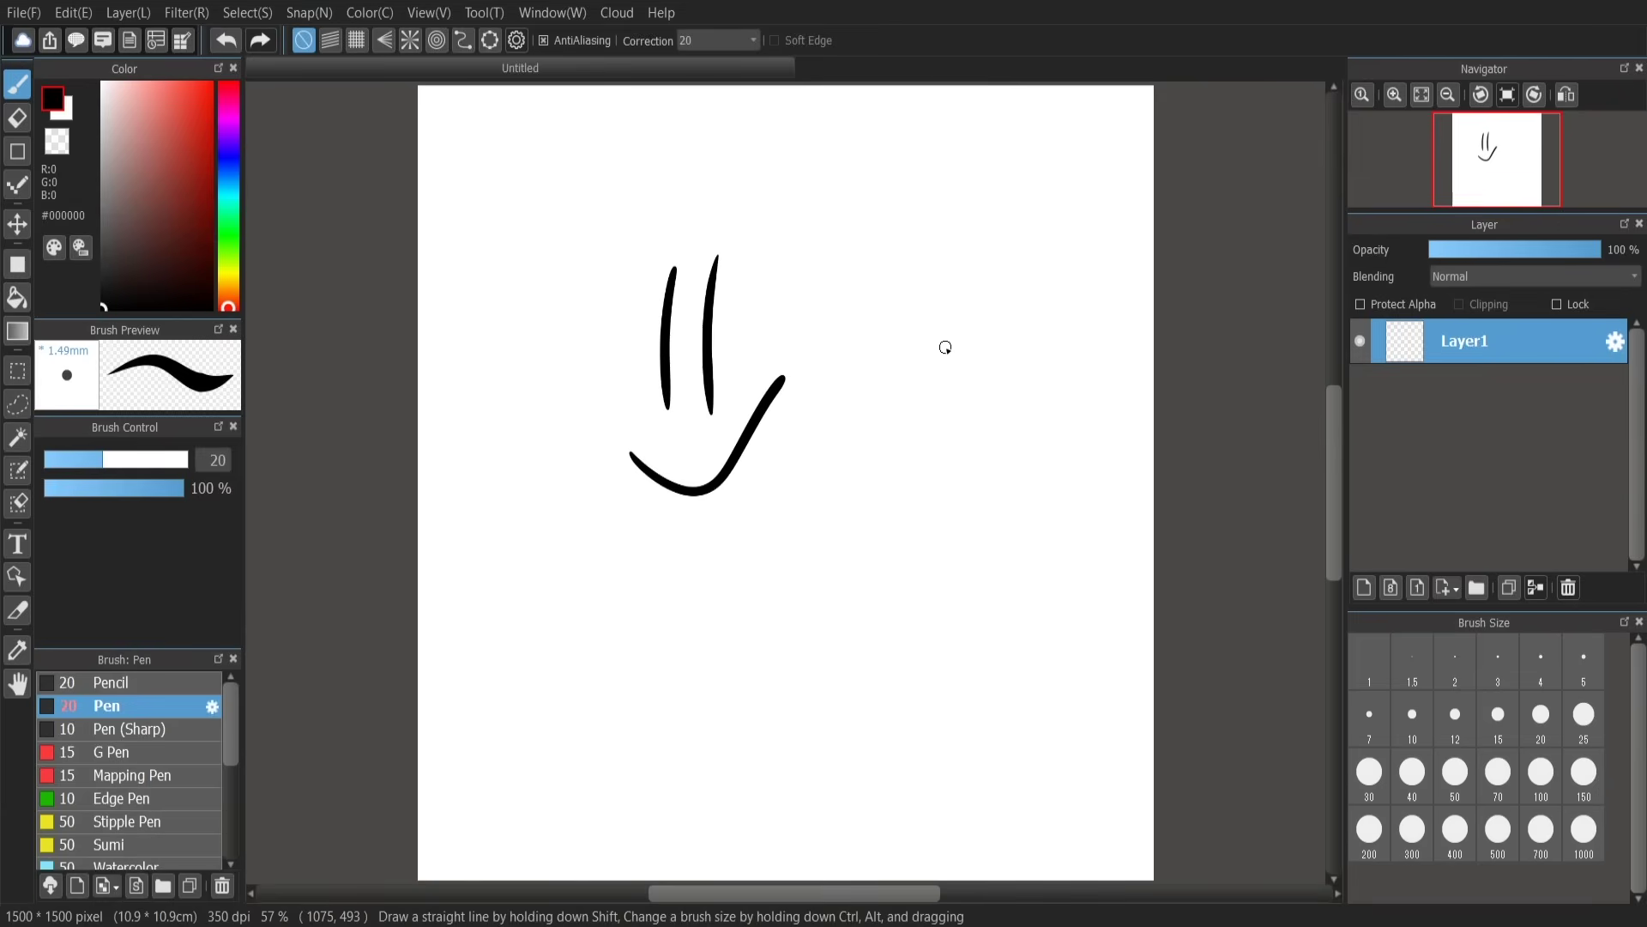
Step: Clear the smiling face from the layer and set the stroke Correction to 0
{"action": "key", "text": "Delete"}
{"action": "scroll", "coordinate": [718, 40], "scroll_direction": "up", "scroll_amount": 5}
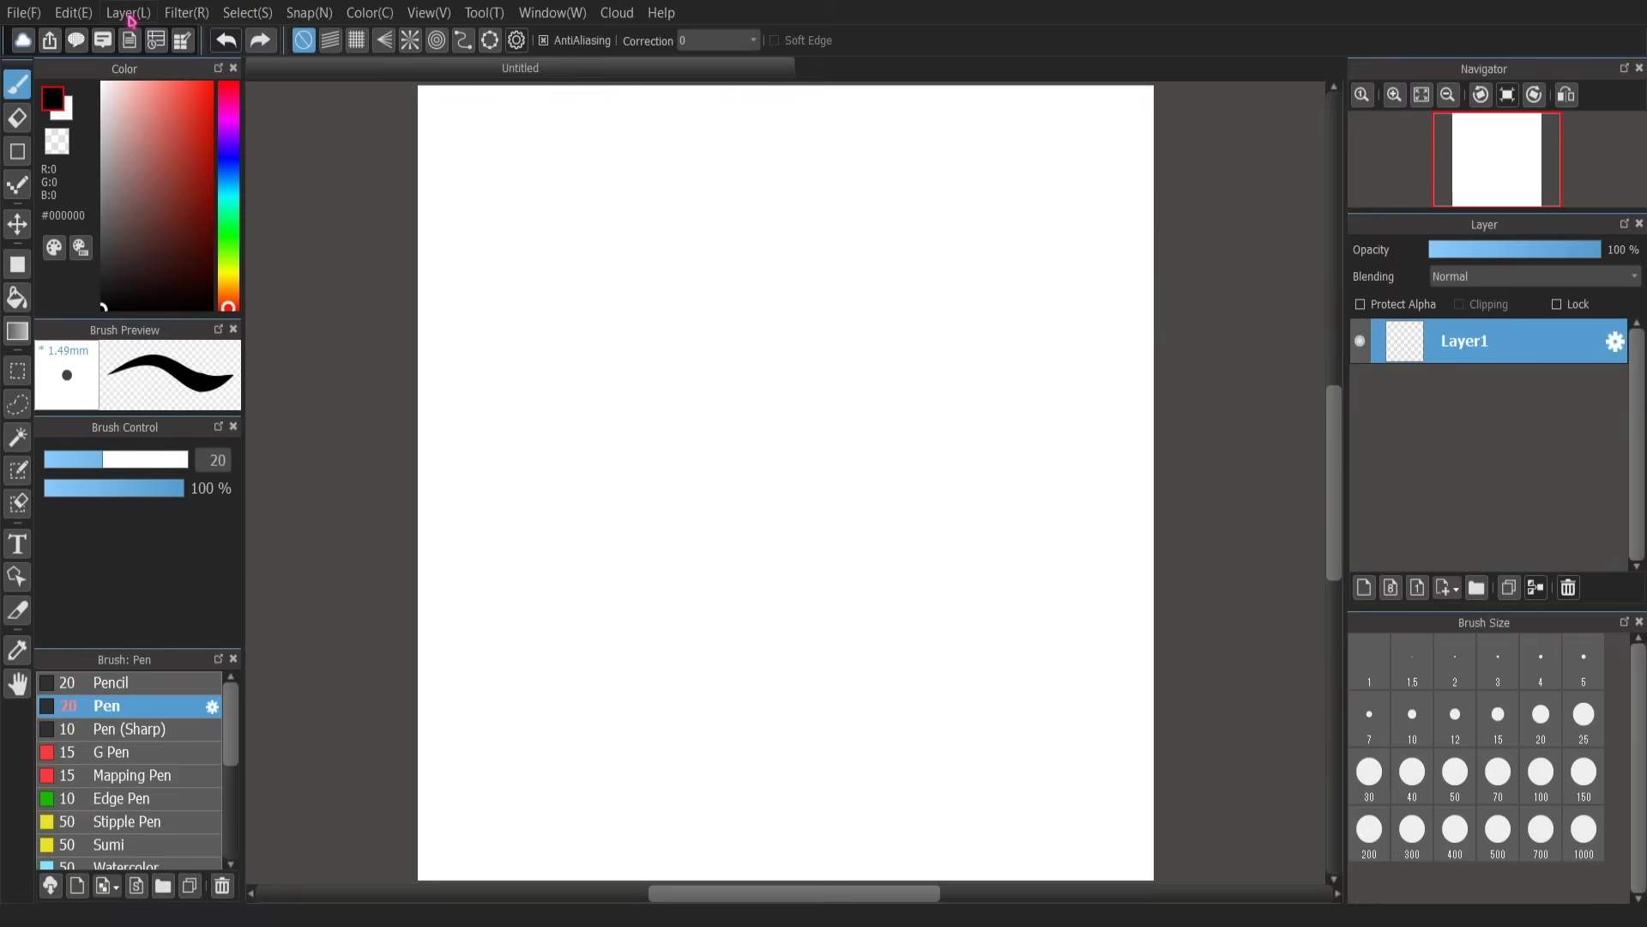
Step: Draw a small face with two short eye strokes and an open smiling mouth near the canvas centre
{"action": "left_click", "coordinate": [26, 118]}
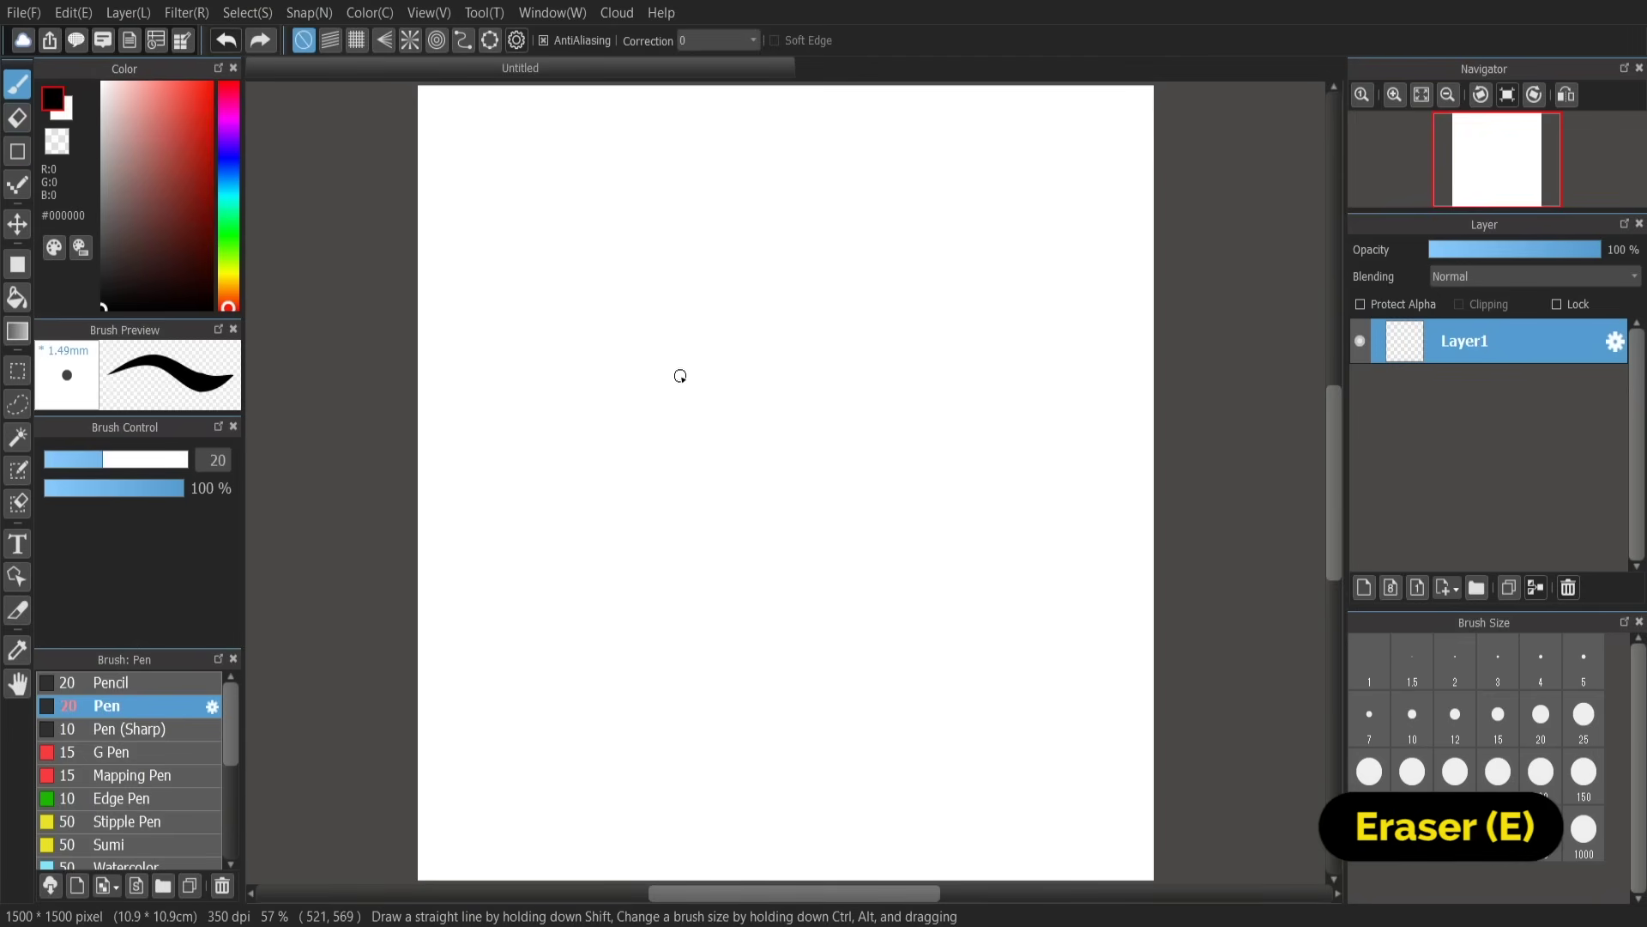
{"action": "left_click_drag", "start_coordinate": [684, 367], "coordinate": [674, 410]}
{"action": "left_click_drag", "start_coordinate": [726, 367], "coordinate": [719, 408]}
{"action": "mouse_move", "coordinate": [664, 426]}
{"action": "left_mouse_down"}
{"action": "mouse_move", "coordinate": [735, 422]}
{"action": "mouse_move", "coordinate": [725, 452]}
{"action": "mouse_move", "coordinate": [736, 425]}
{"action": "left_mouse_up"}
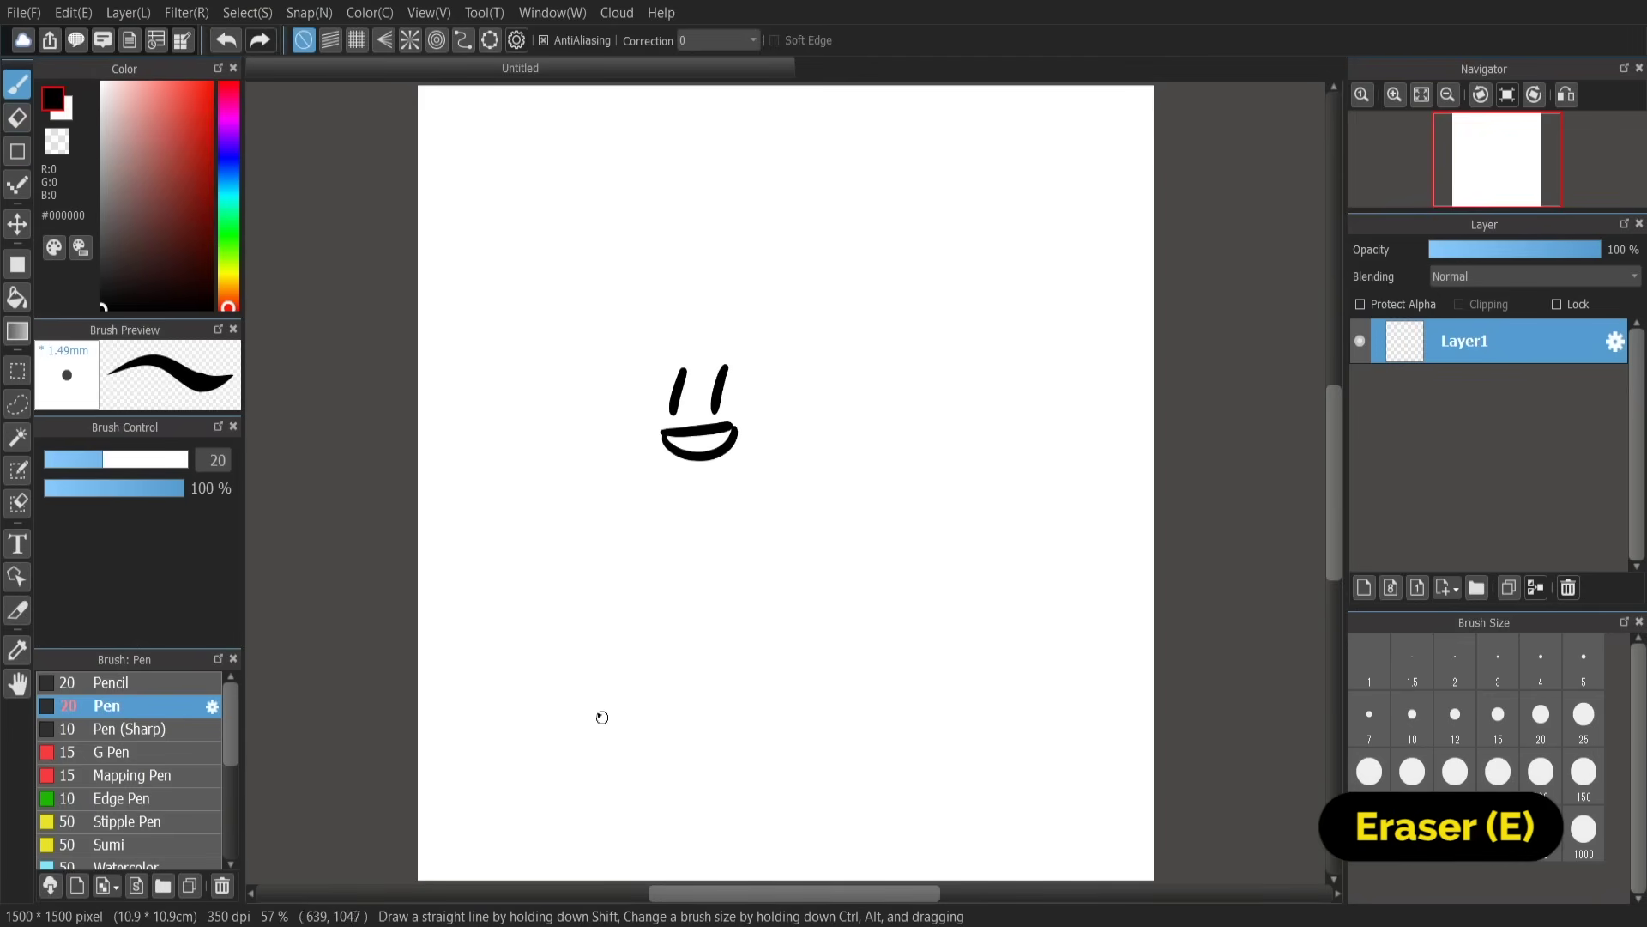
Step: Erase the small face with the Eraser tool at size 22, and set the eraser size to 46
{"action": "left_click", "coordinate": [17, 117]}
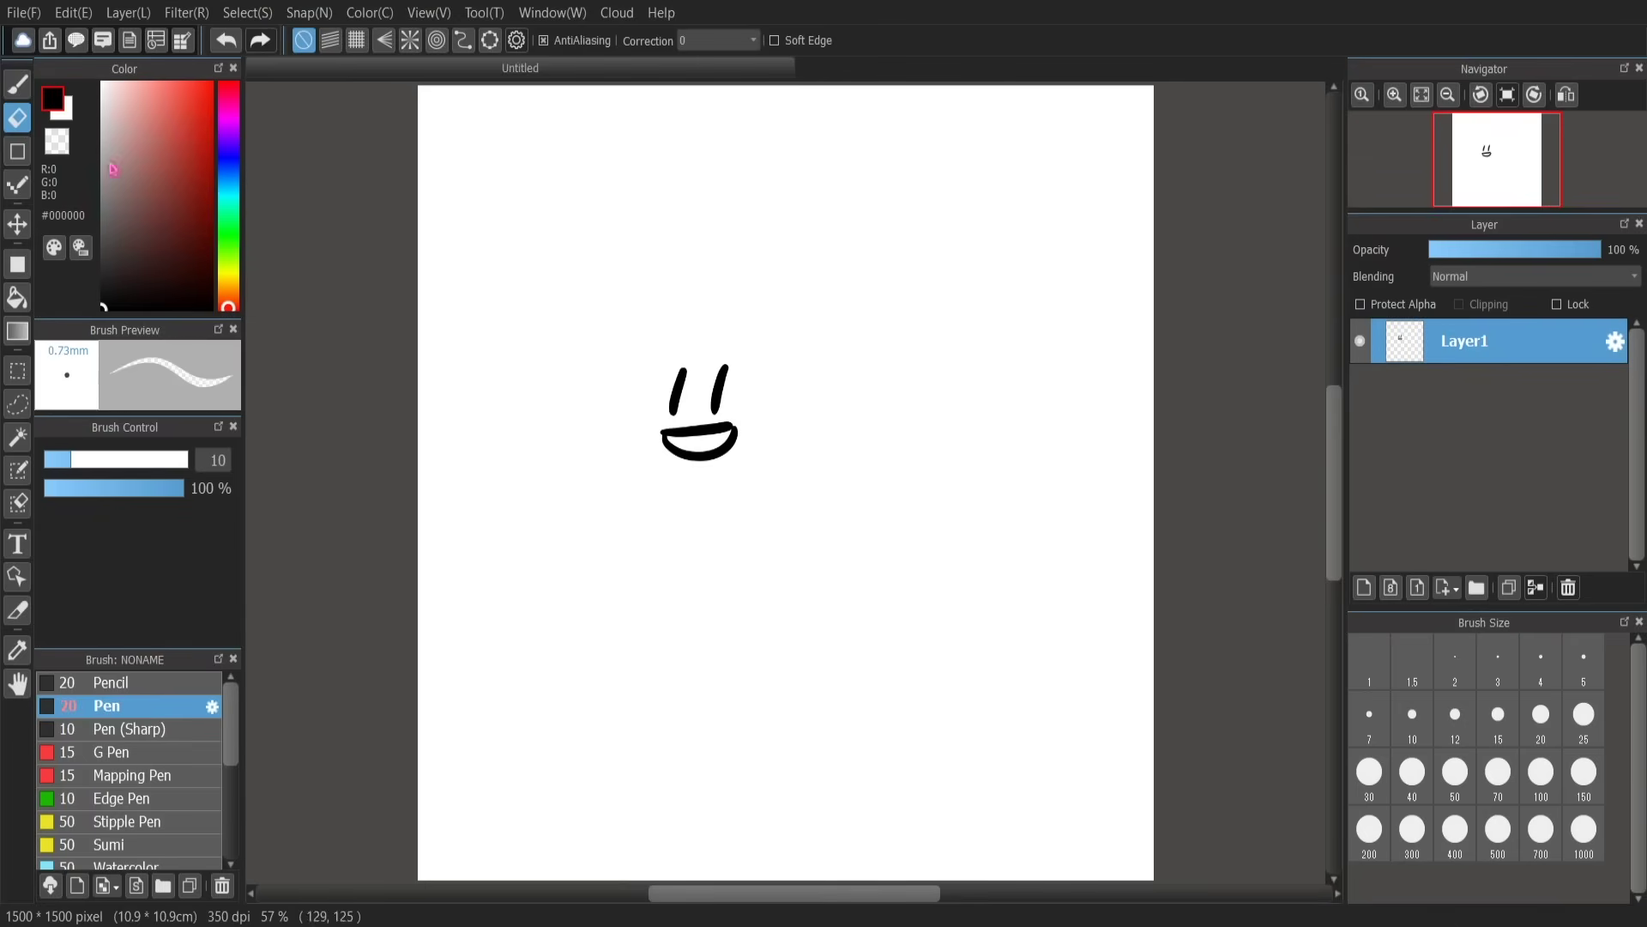
{"action": "left_click_drag", "start_coordinate": [96, 464], "coordinate": [108, 461]}
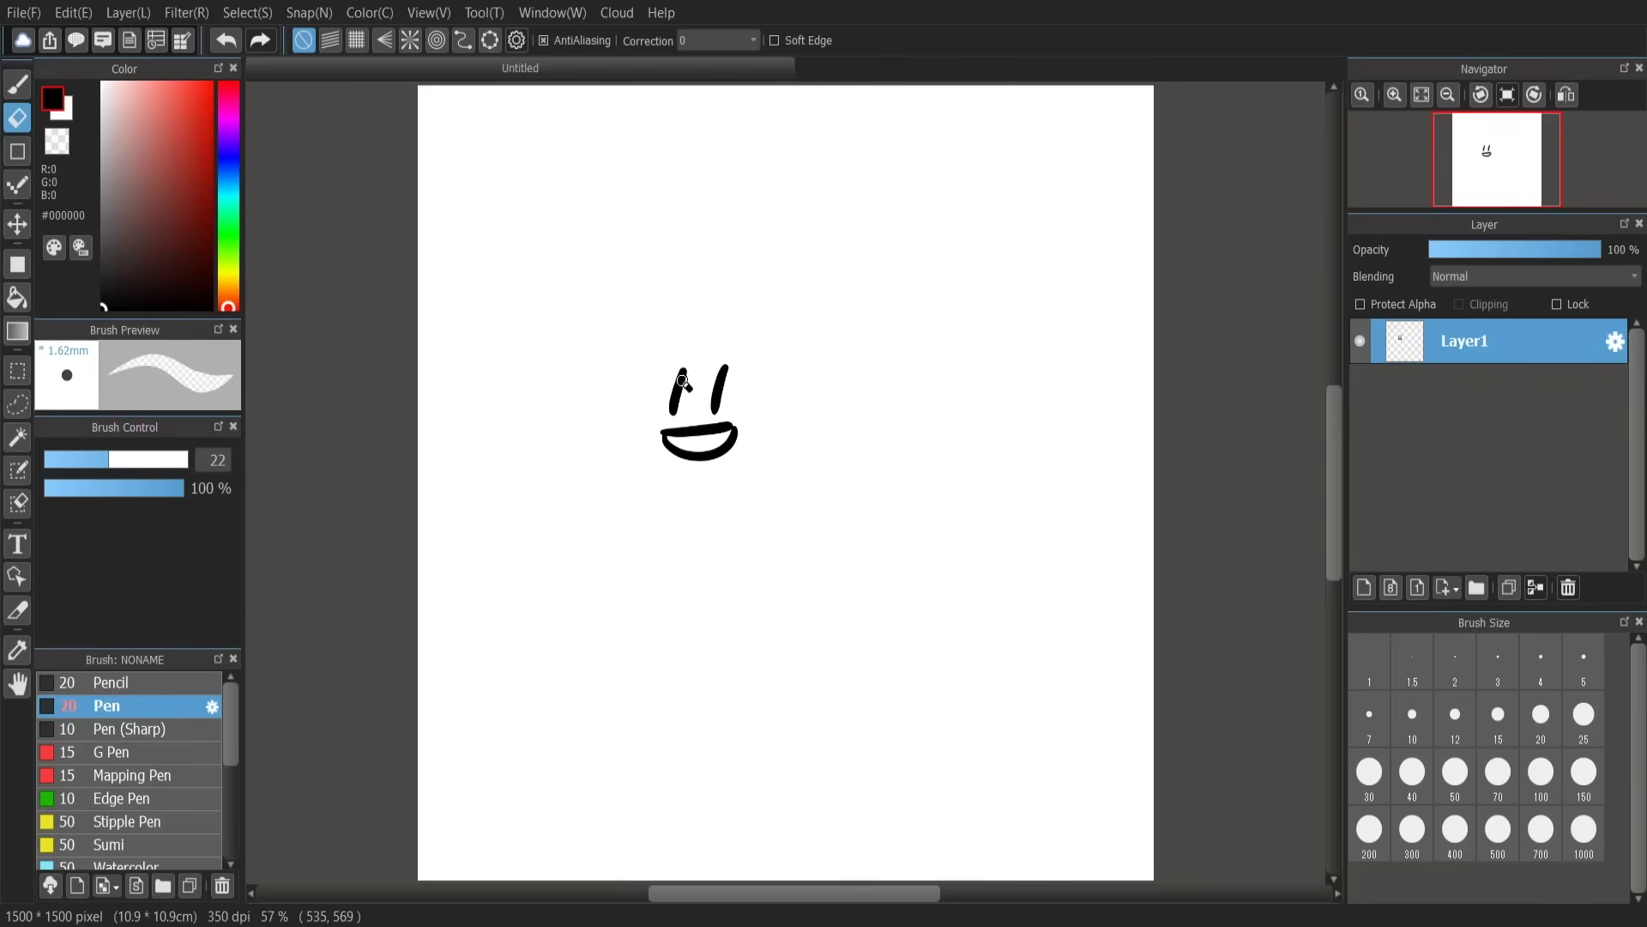
{"action": "mouse_move", "coordinate": [682, 381]}
{"action": "left_mouse_down"}
{"action": "mouse_move", "coordinate": [669, 418]}
{"action": "mouse_move", "coordinate": [707, 375]}
{"action": "mouse_move", "coordinate": [728, 381]}
{"action": "mouse_move", "coordinate": [670, 456]}
{"action": "left_mouse_up"}
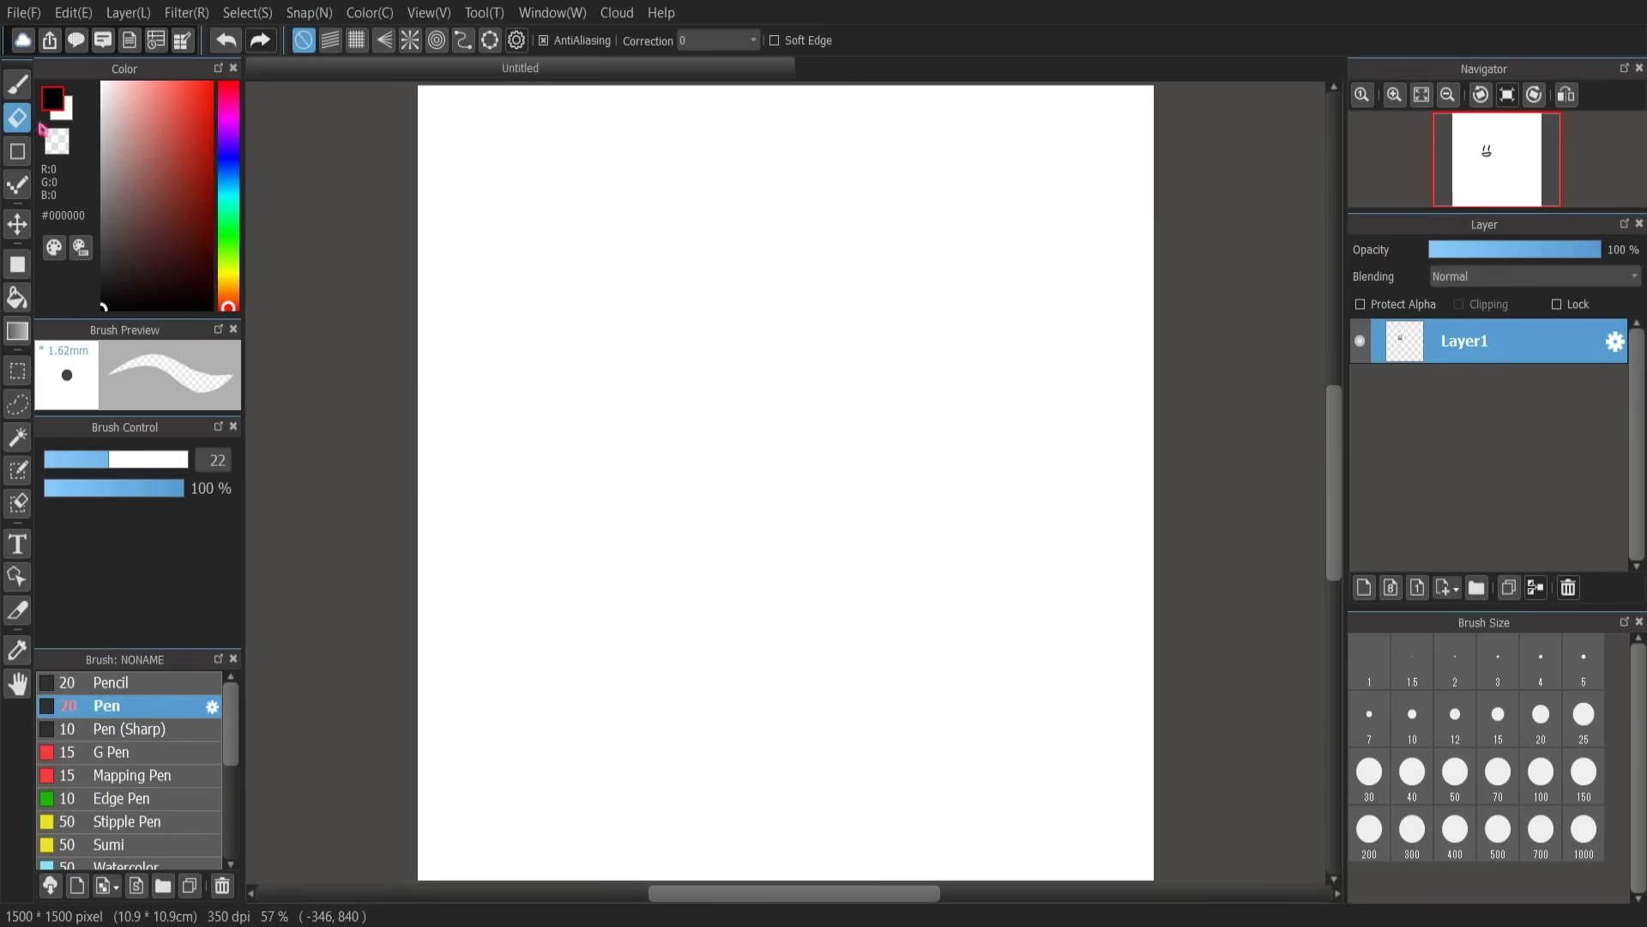
{"action": "mouse_move", "coordinate": [108, 471]}
{"action": "left_mouse_down"}
{"action": "mouse_move", "coordinate": [118, 502]}
{"action": "mouse_move", "coordinate": [150, 505]}
{"action": "left_mouse_up"}
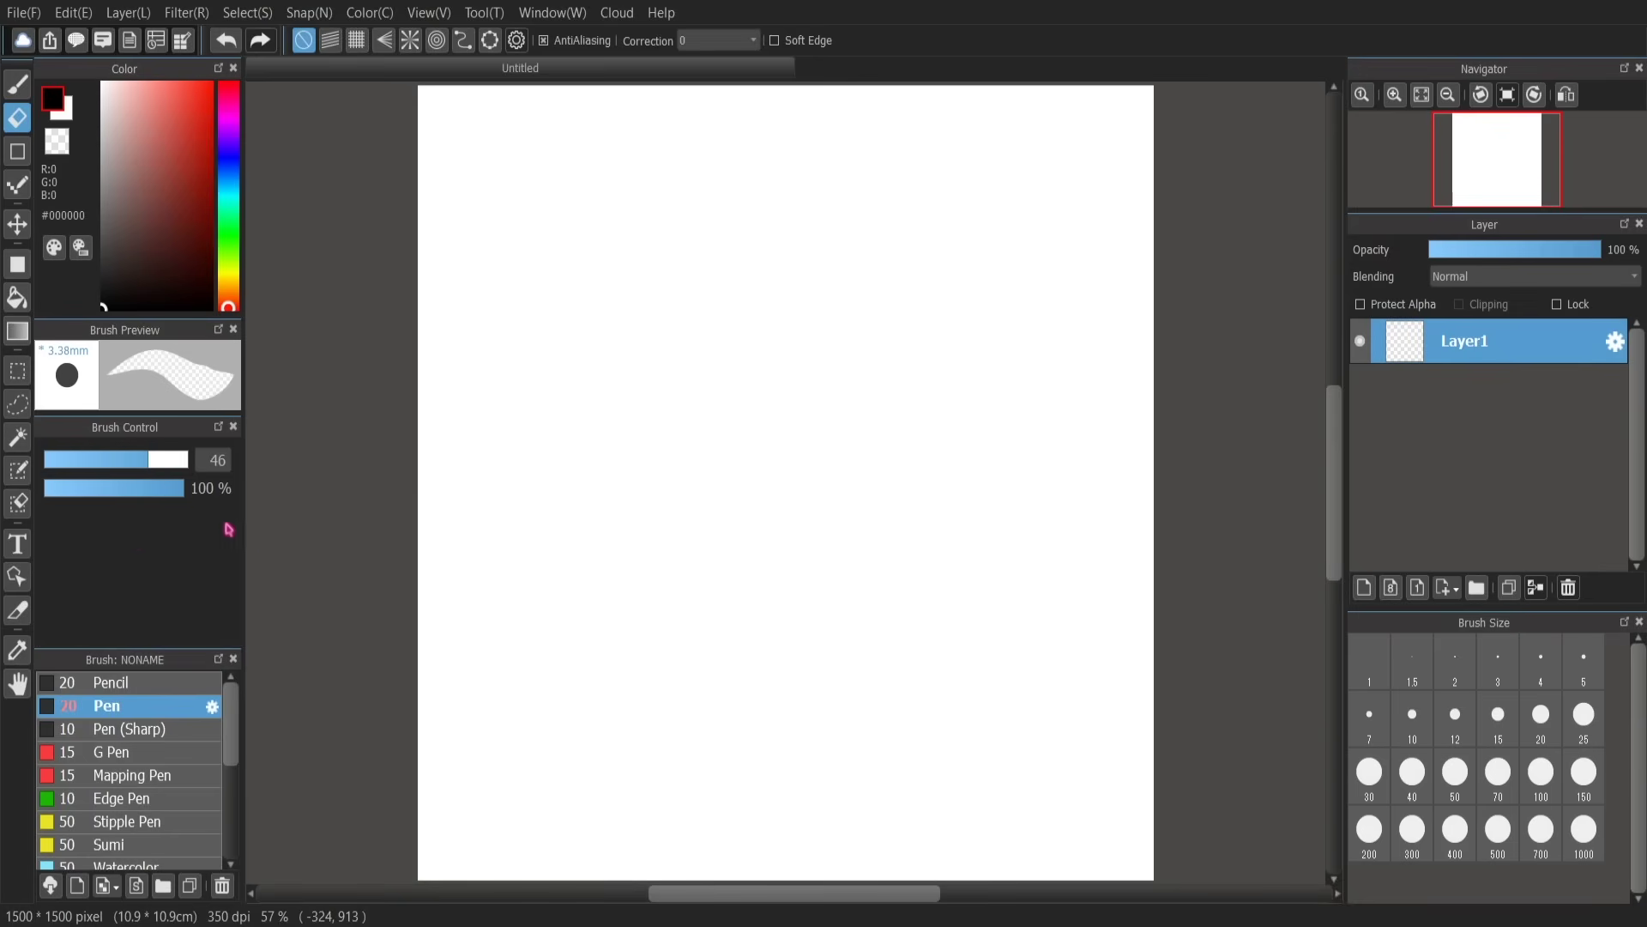
Step: Browse the brush list down to the Eraser (Soft) and Eraser brushes
{"action": "left_click_drag", "start_coordinate": [233, 726], "coordinate": [239, 843]}
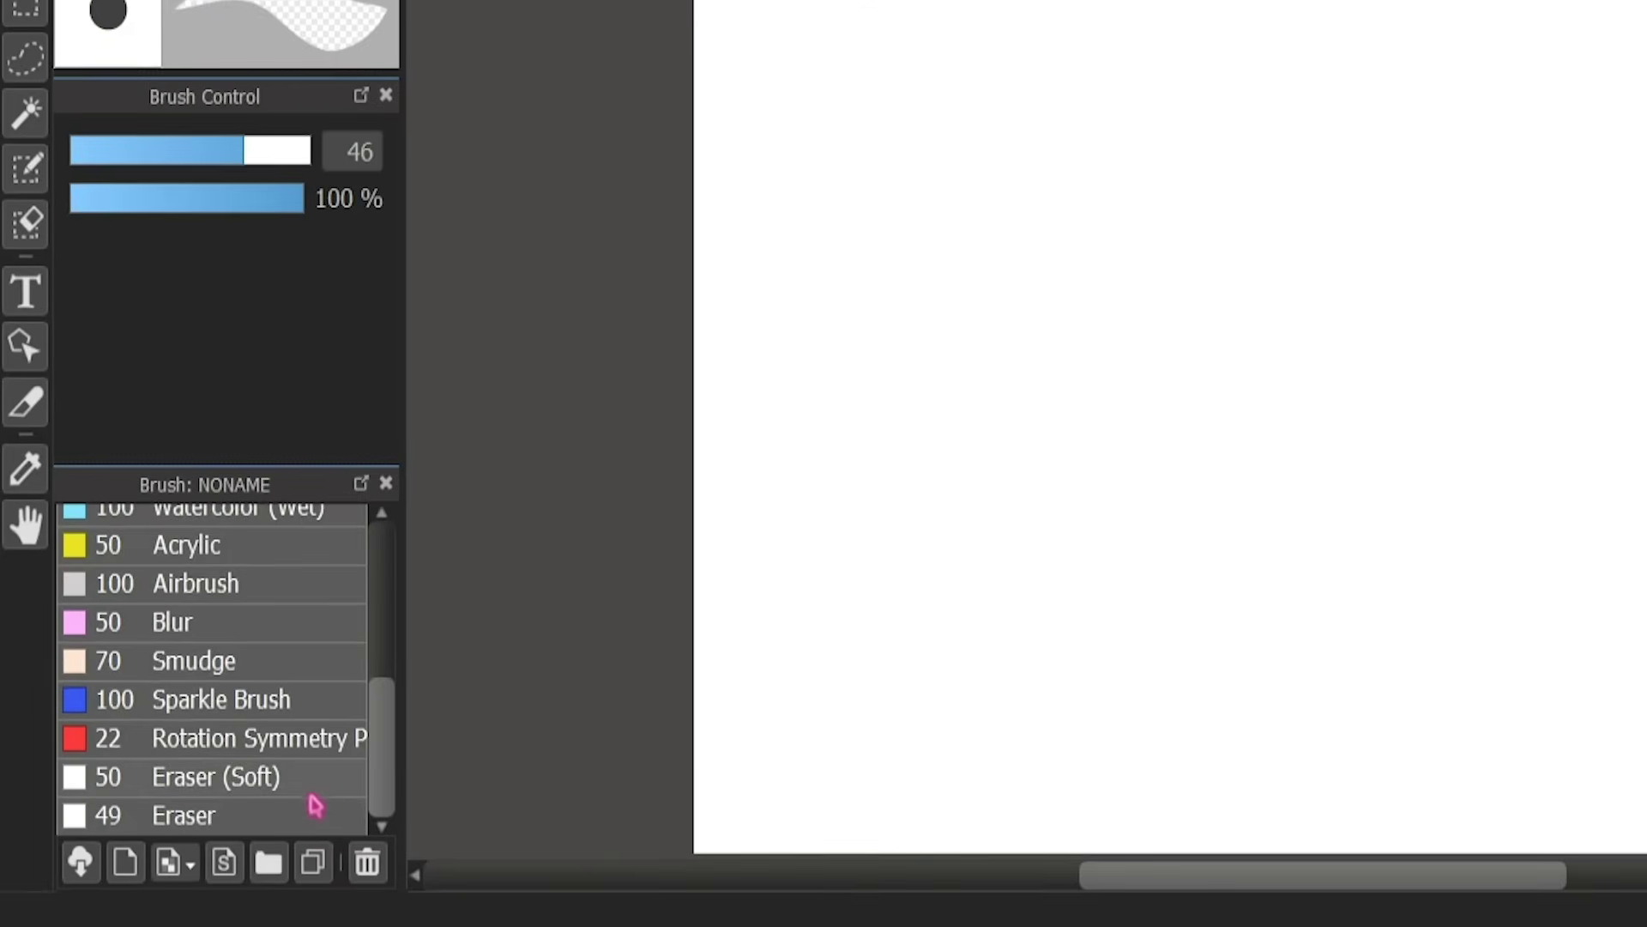
{"action": "mouse_move", "coordinate": [387, 717]}
{"action": "left_mouse_down"}
{"action": "mouse_move", "coordinate": [389, 558]}
{"action": "mouse_move", "coordinate": [383, 625]}
{"action": "mouse_move", "coordinate": [421, 664]}
{"action": "left_mouse_up"}
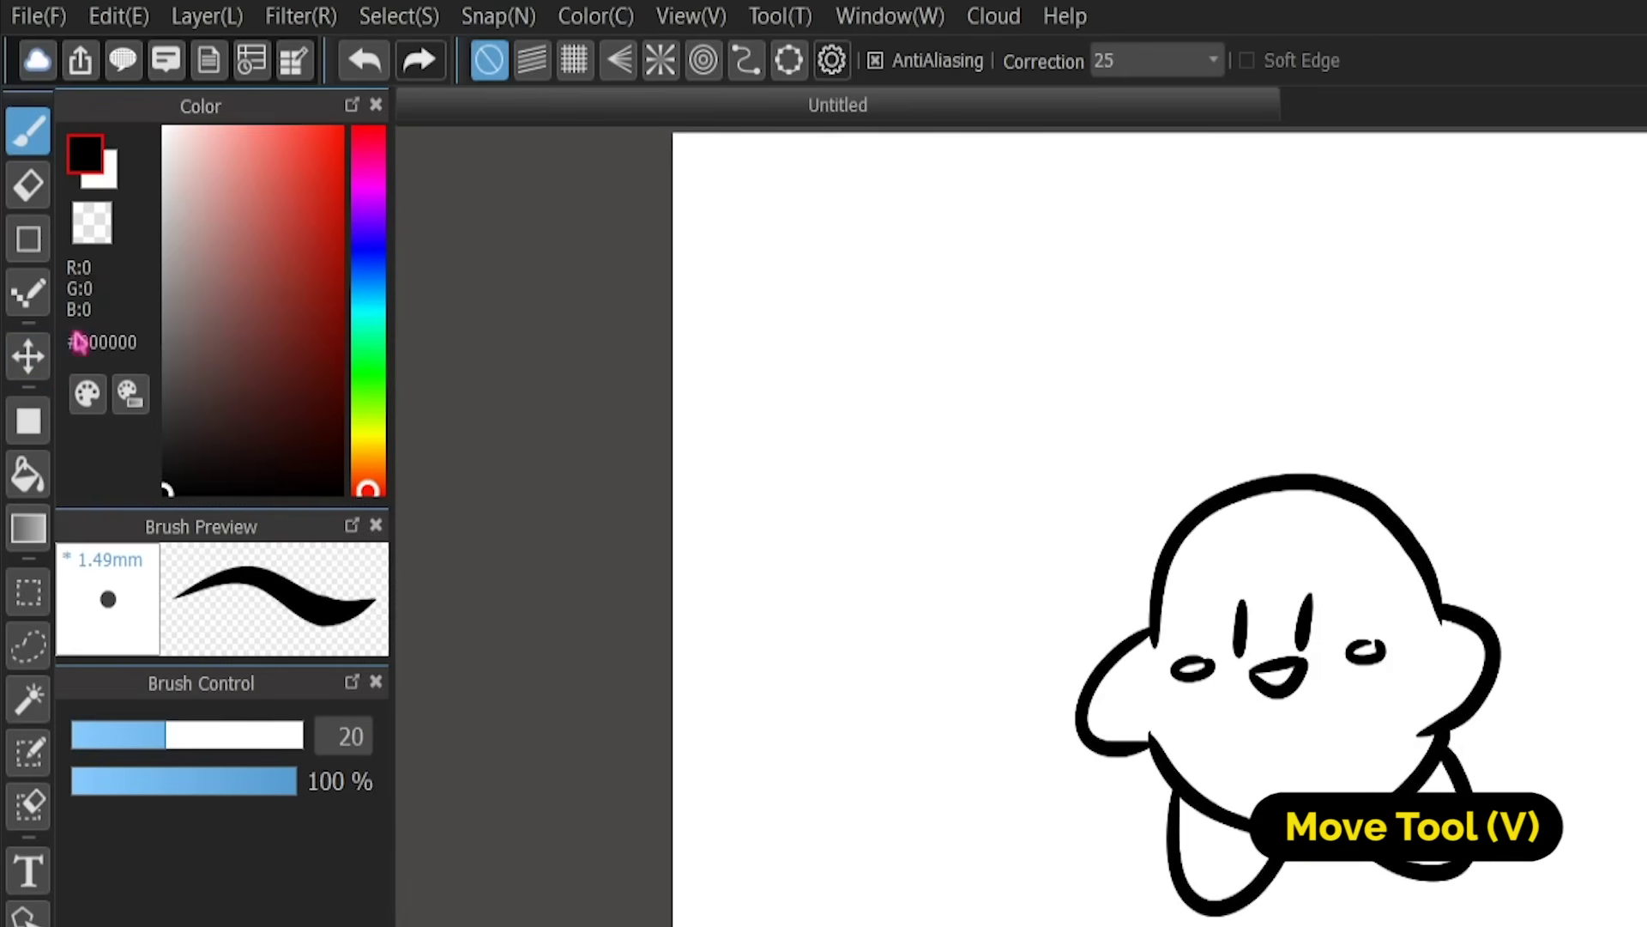
Step: Sketch a small four-way arrow symbol beside the character's head and undo it
{"action": "left_click_drag", "start_coordinate": [1049, 430], "coordinate": [1015, 547]}
{"action": "left_click_drag", "start_coordinate": [988, 451], "coordinate": [1094, 490]}
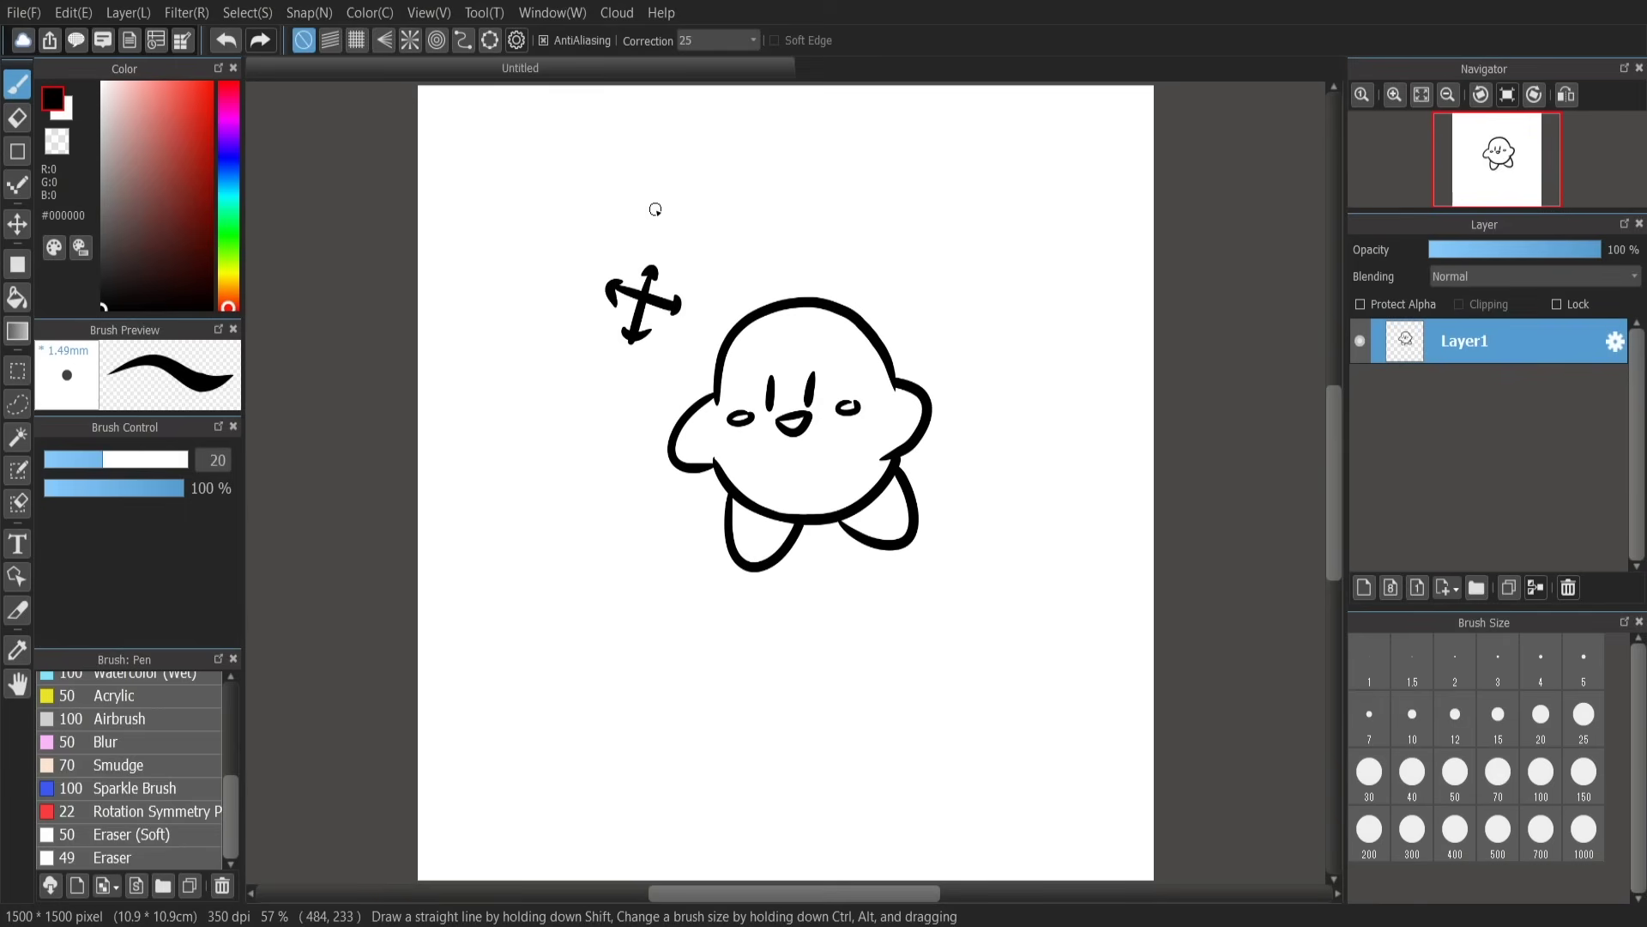
{"action": "key", "text": "ctrl+z"}
{"action": "key", "text": "ctrl+z"}
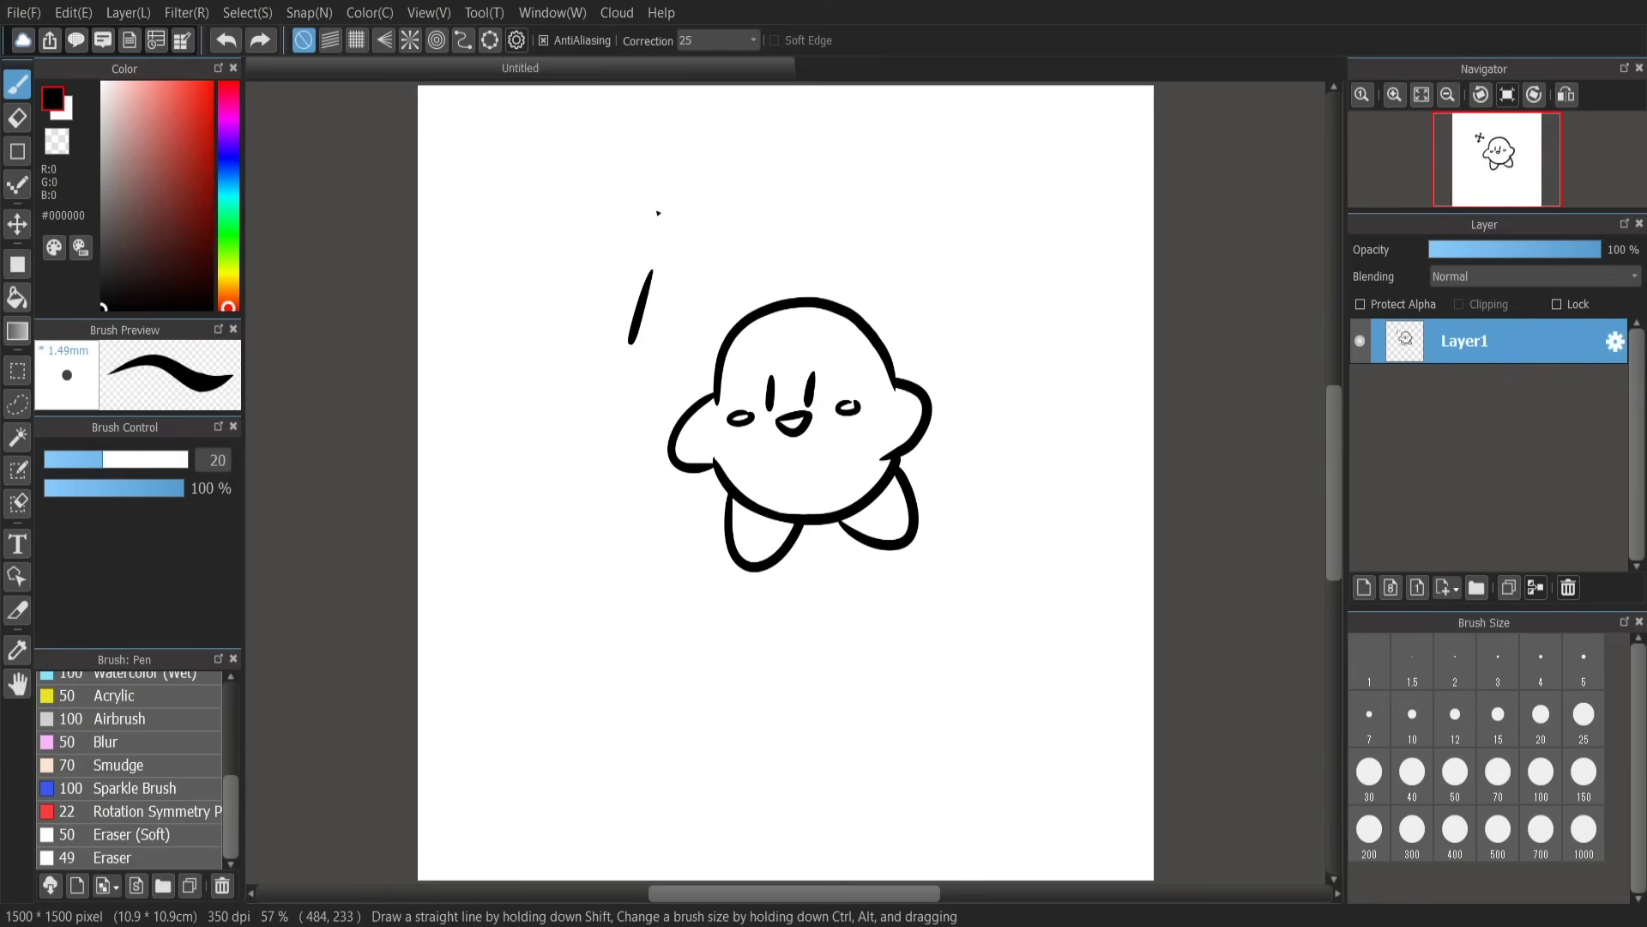
Step: Shift the character drawing slightly down and to the left on the canvas with the Move tool
{"action": "key", "text": "v"}
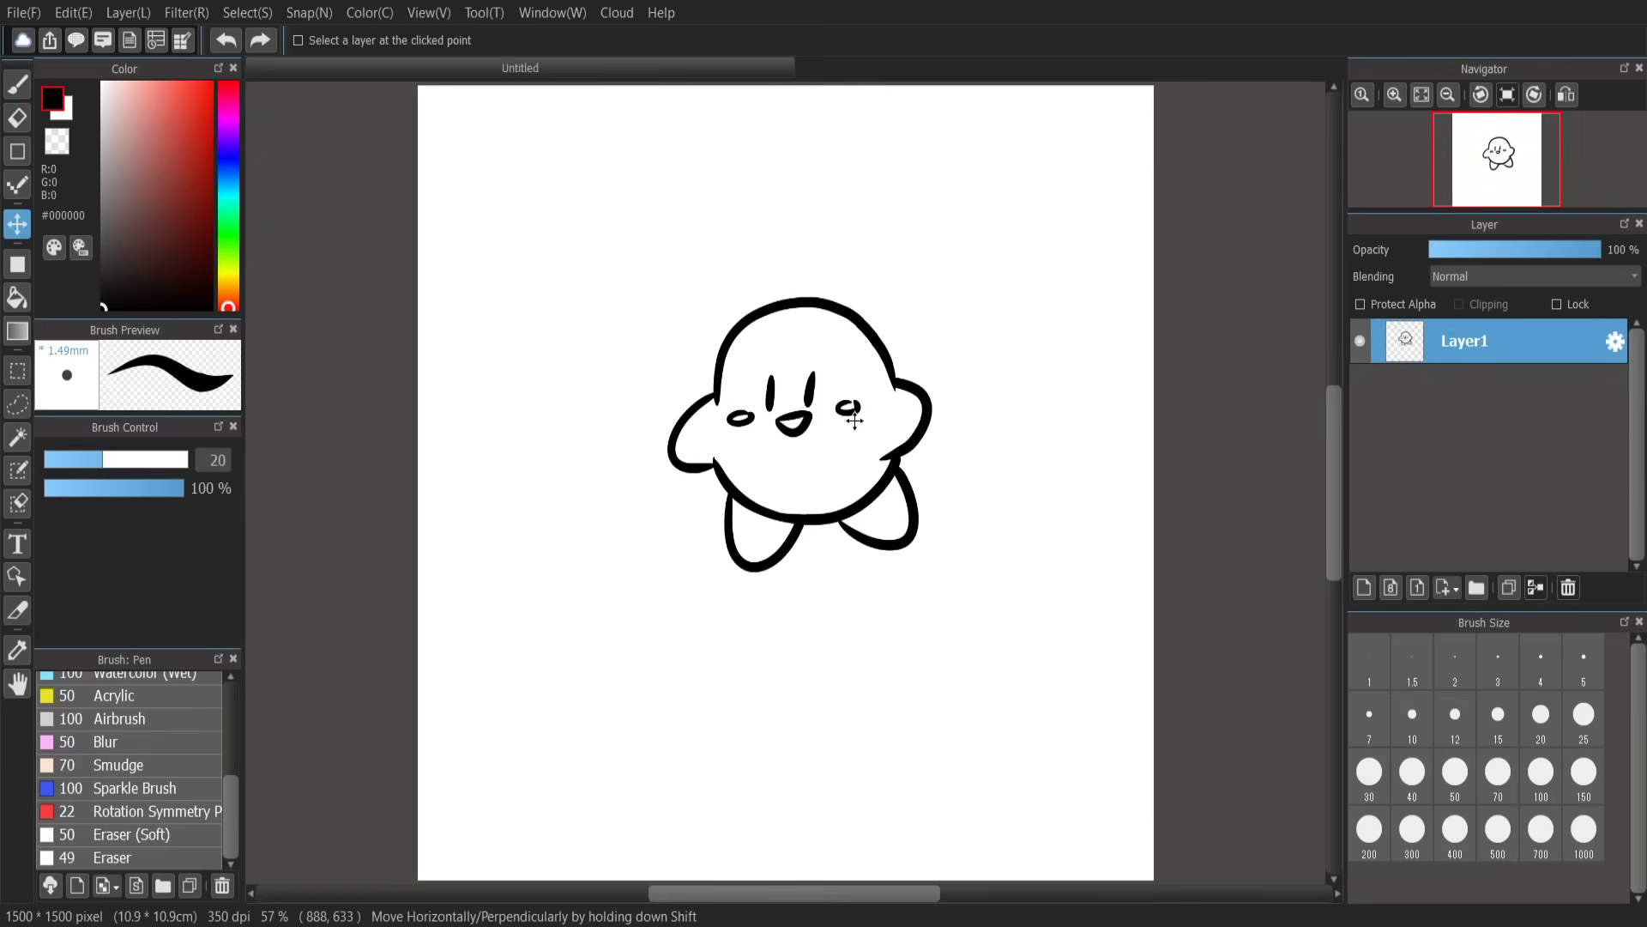
{"action": "mouse_move", "coordinate": [856, 409]}
{"action": "left_mouse_down"}
{"action": "mouse_move", "coordinate": [802, 500]}
{"action": "mouse_move", "coordinate": [681, 515]}
{"action": "mouse_move", "coordinate": [761, 287]}
{"action": "mouse_move", "coordinate": [797, 425]}
{"action": "mouse_move", "coordinate": [602, 564]}
{"action": "mouse_move", "coordinate": [763, 322]}
{"action": "mouse_move", "coordinate": [821, 532]}
{"action": "mouse_move", "coordinate": [879, 529]}
{"action": "mouse_move", "coordinate": [853, 394]}
{"action": "mouse_move", "coordinate": [1202, 452]}
{"action": "mouse_move", "coordinate": [1175, 437]}
{"action": "mouse_move", "coordinate": [819, 468]}
{"action": "mouse_move", "coordinate": [836, 558]}
{"action": "mouse_move", "coordinate": [839, 457]}
{"action": "left_mouse_up"}
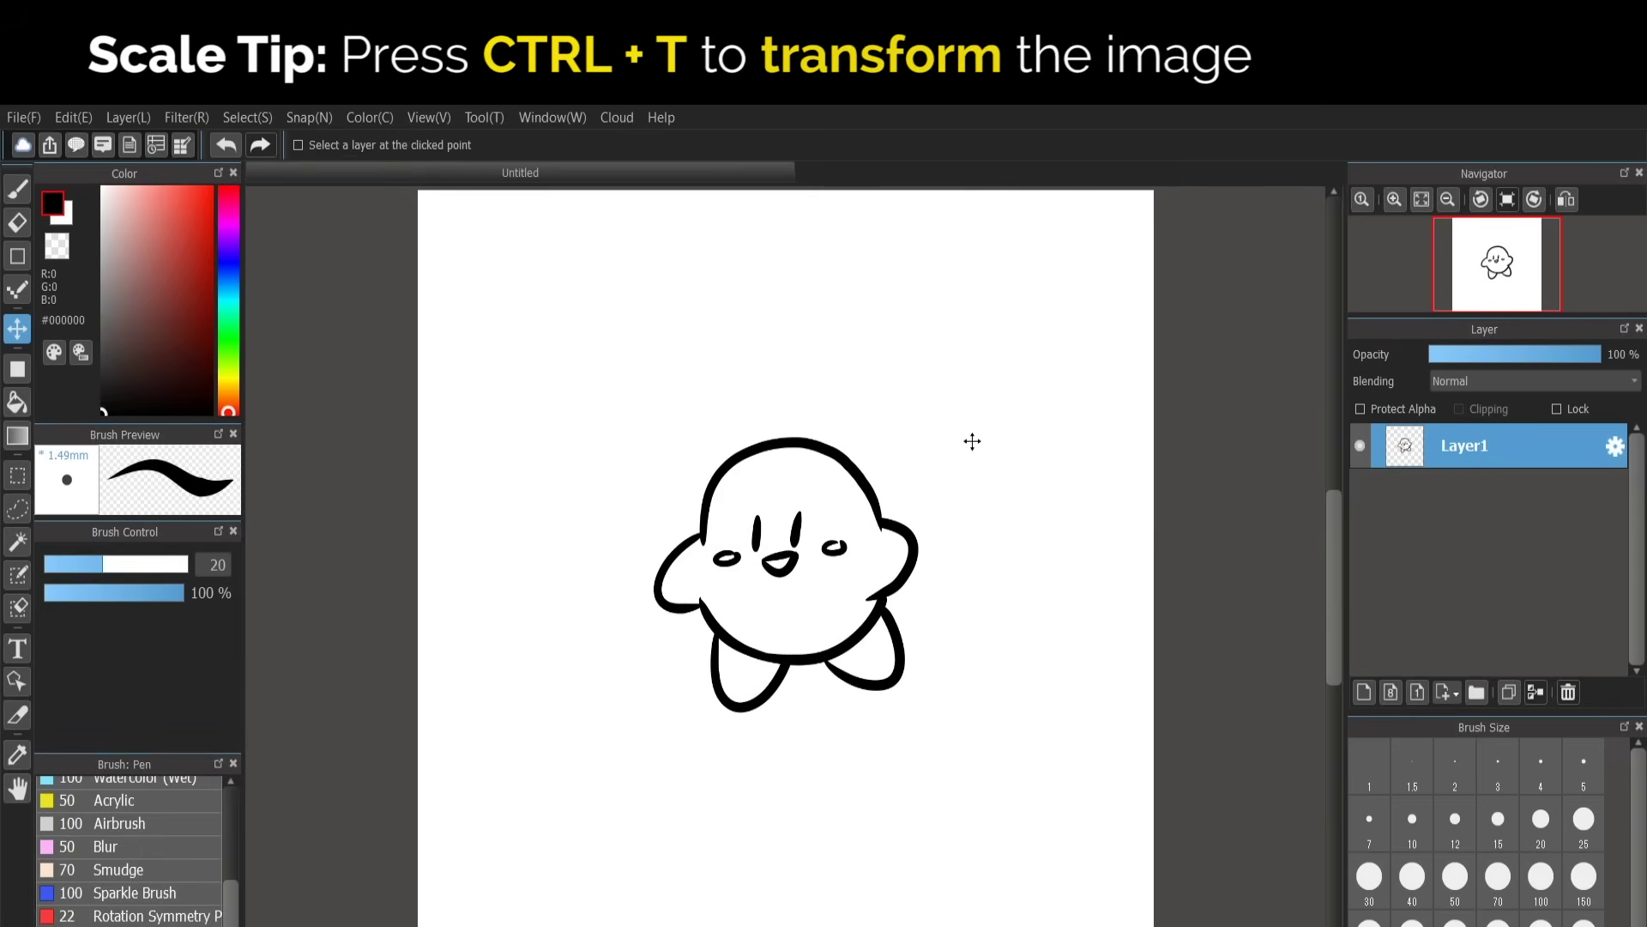
Step: Transform the character by enlarging it proportionally, try distorting its right side, and switch Free Transform off
{"action": "key", "text": "ctrl+t"}
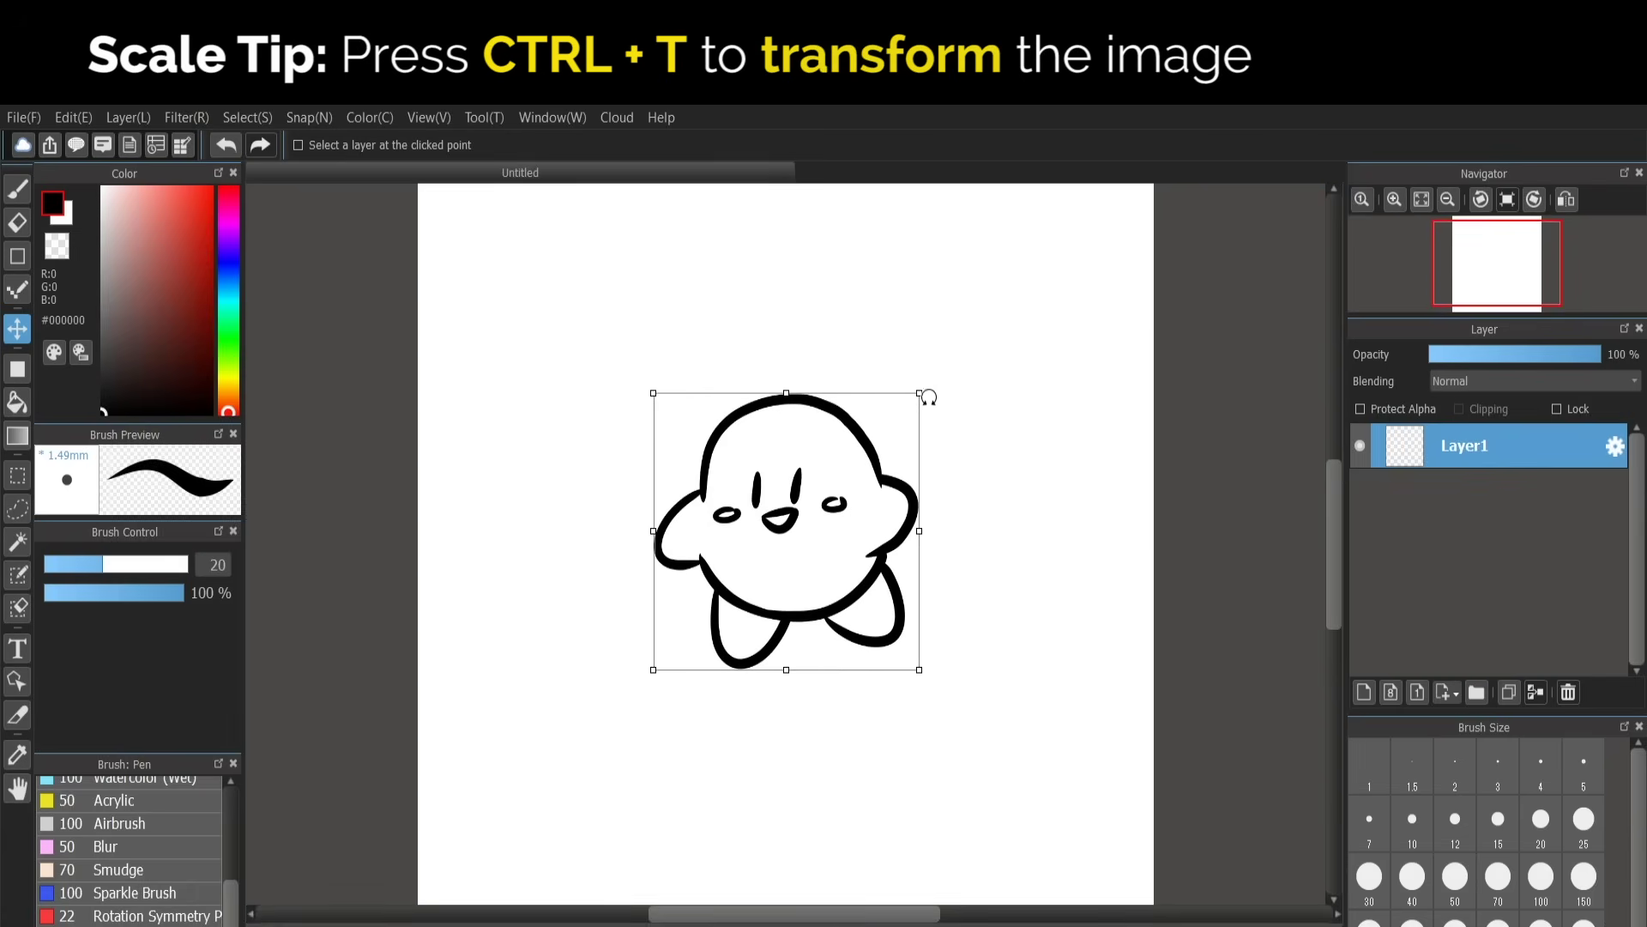
{"action": "left_click_drag", "start_coordinate": [928, 397], "coordinate": [1040, 339]}
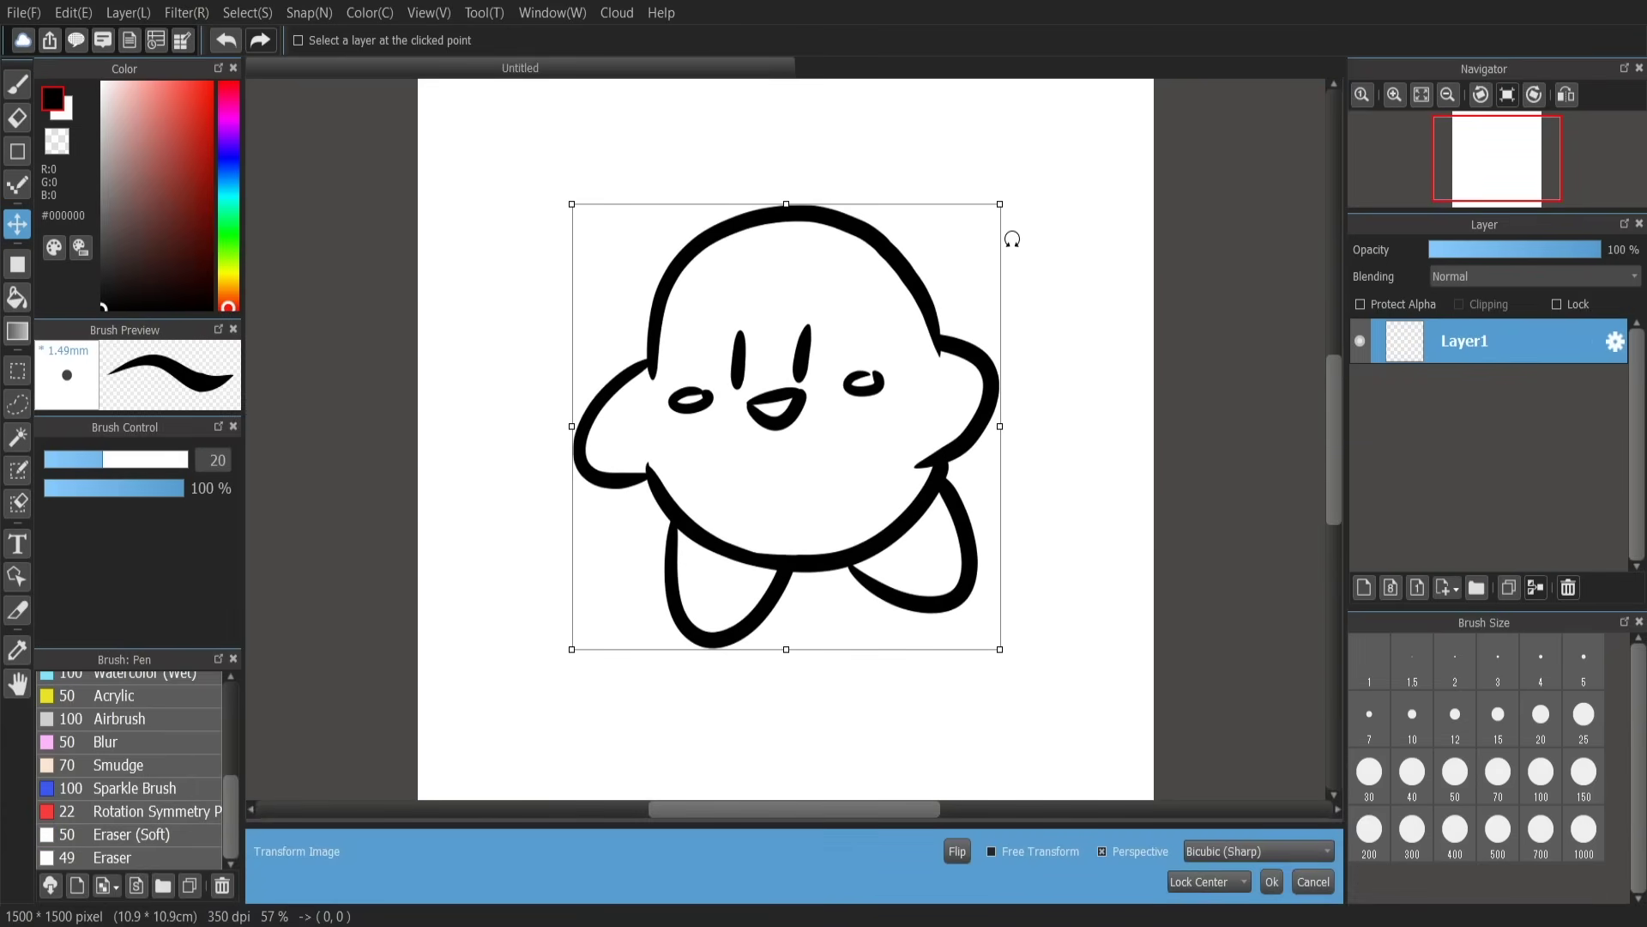
{"action": "left_click_drag", "start_coordinate": [1001, 426], "coordinate": [1004, 642]}
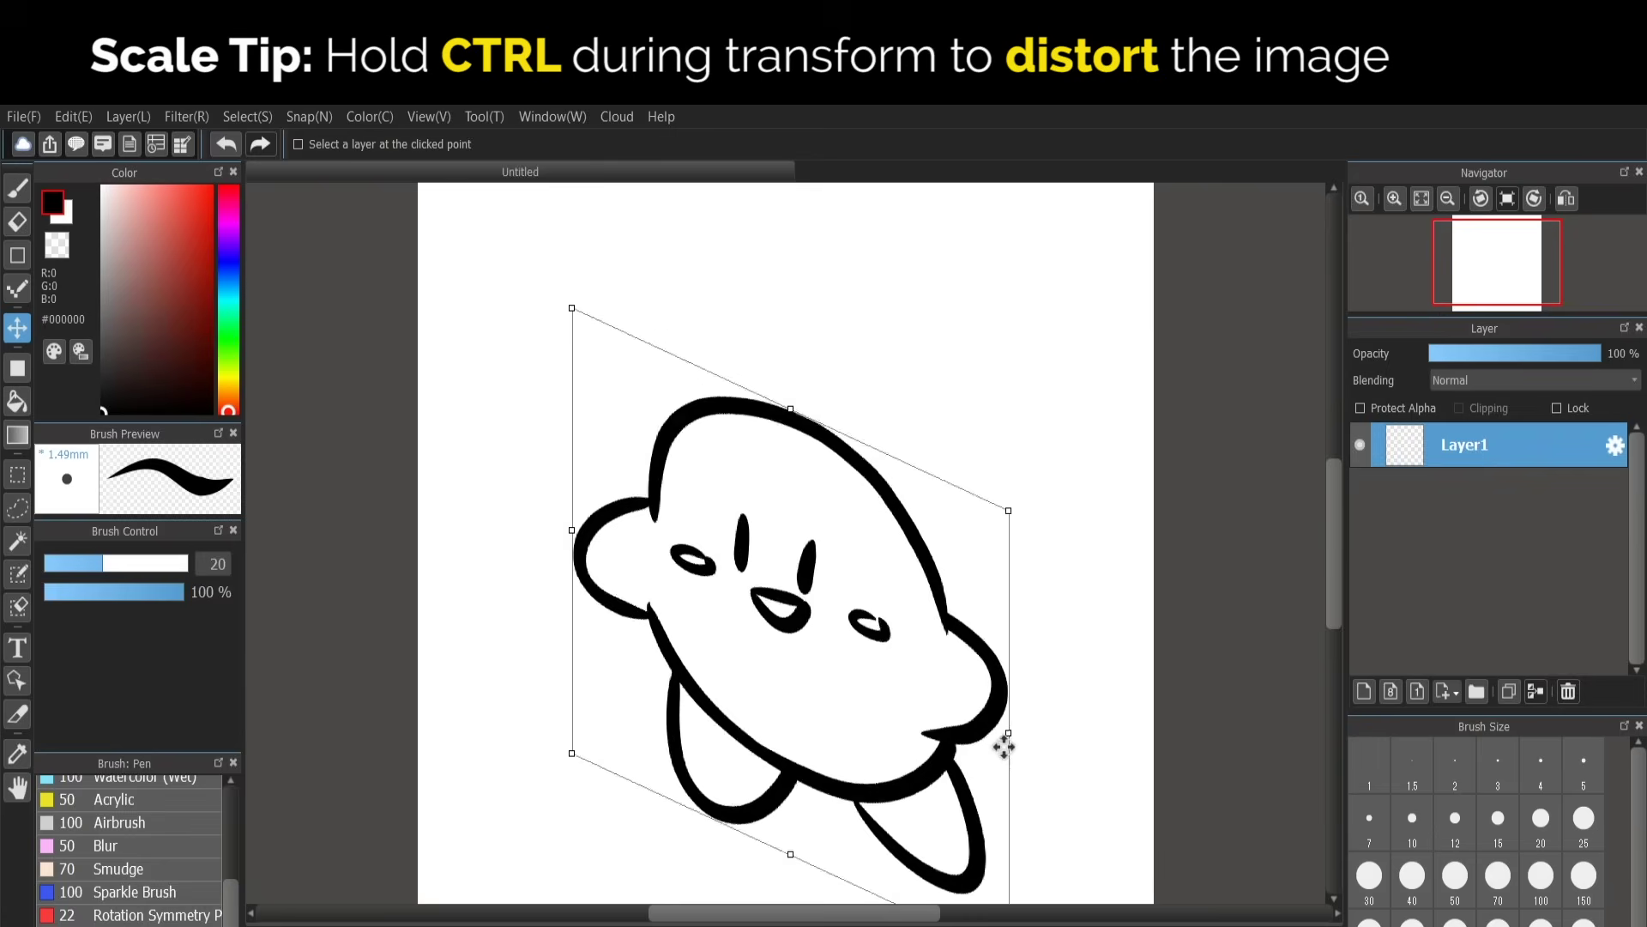
{"action": "left_click_drag", "start_coordinate": [1004, 747], "coordinate": [928, 499]}
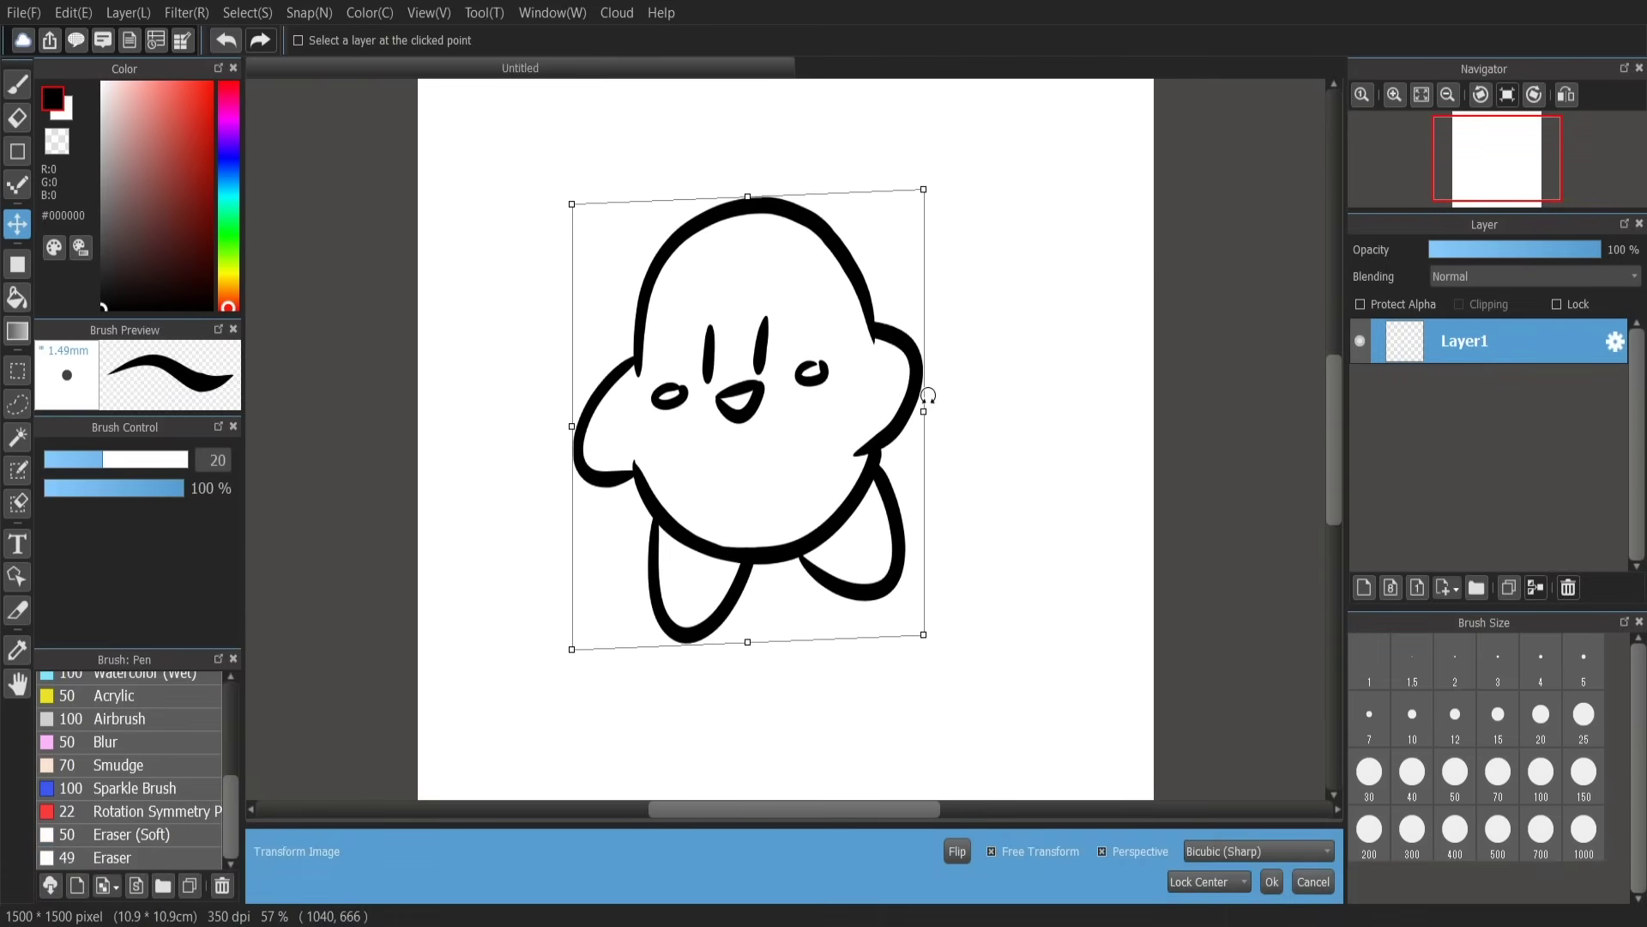
{"action": "left_click", "coordinate": [992, 852]}
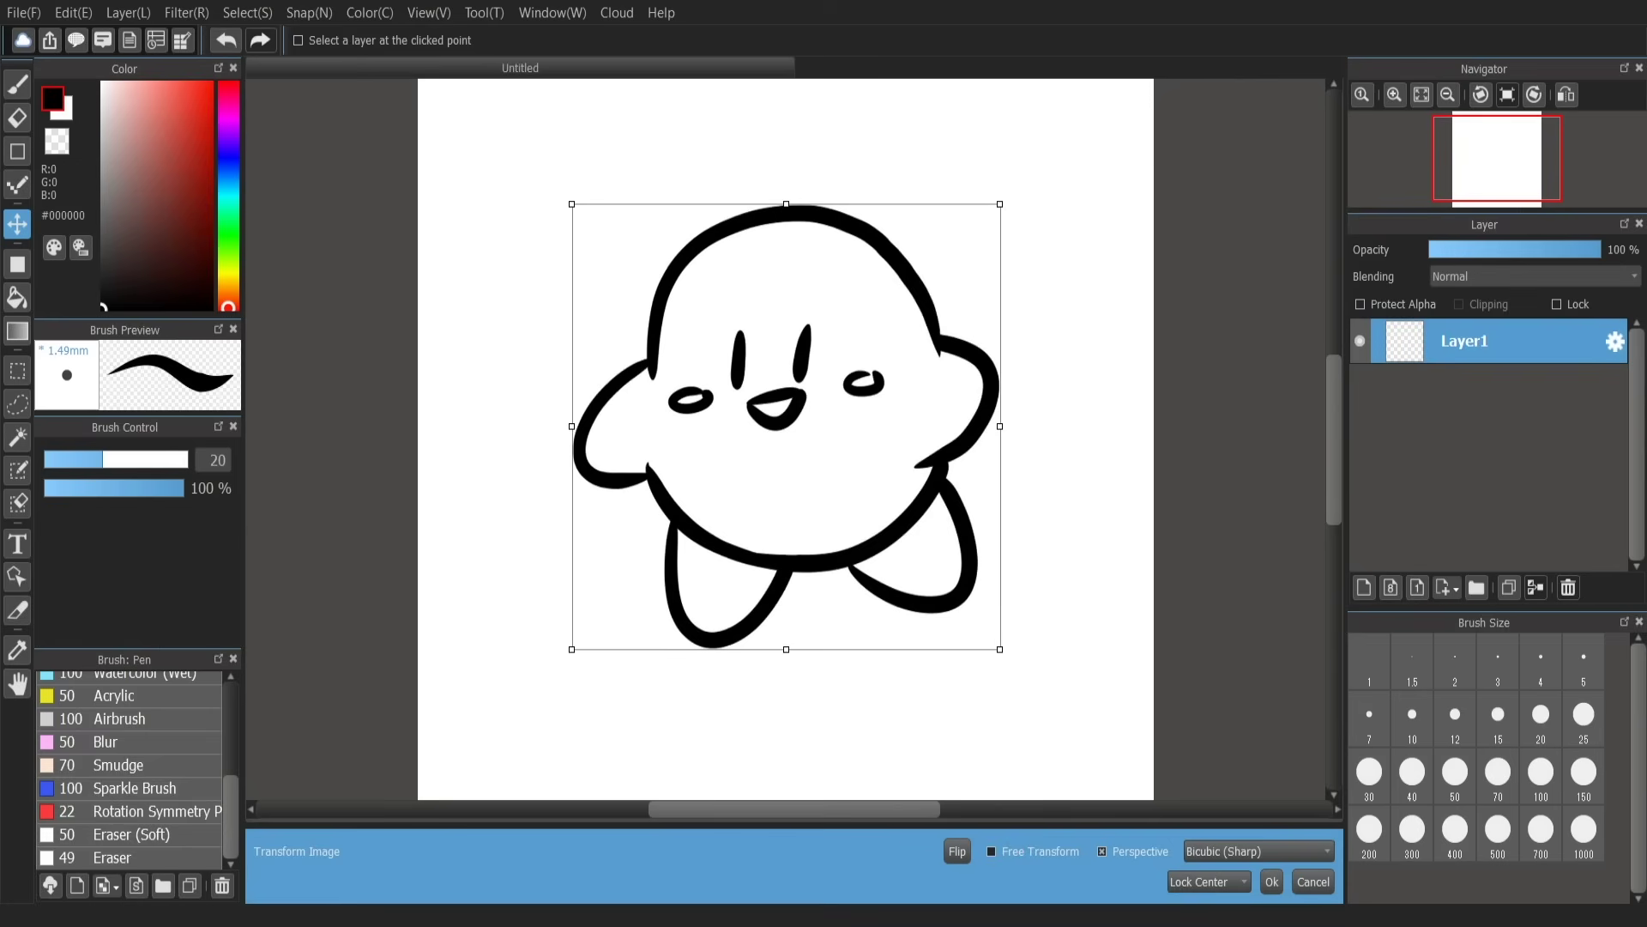
Step: Try stretching the character wide, squeezing it narrow and reducing its height, and cancel the transform
{"action": "left_click_drag", "start_coordinate": [1000, 426], "coordinate": [1144, 450]}
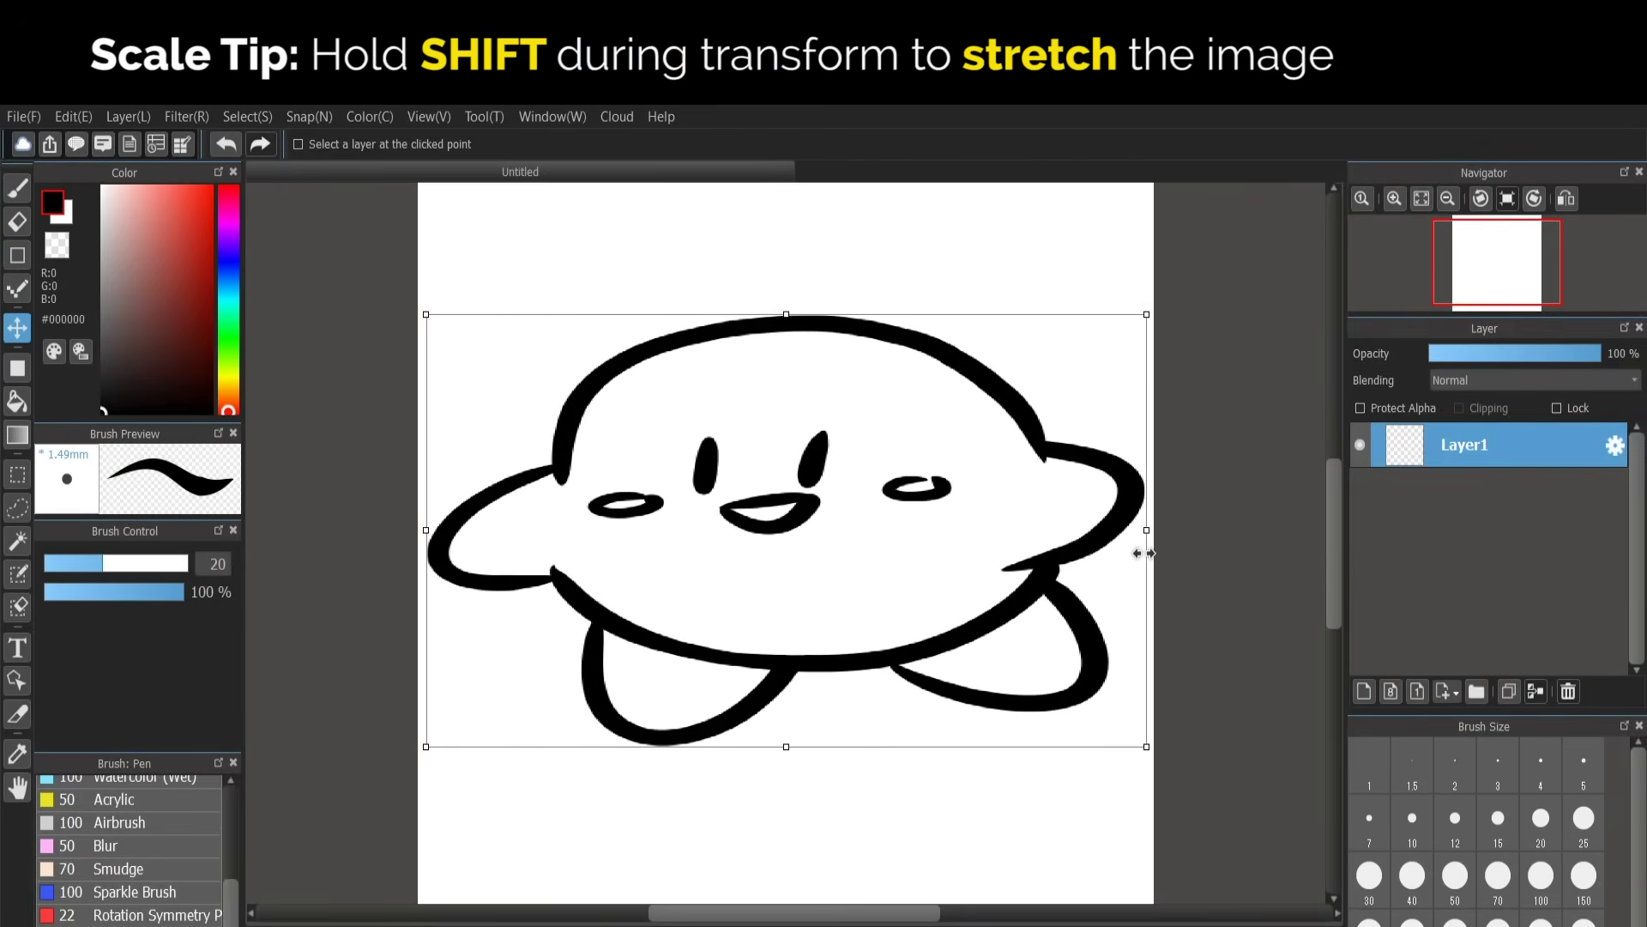
{"action": "left_click_drag", "start_coordinate": [1144, 553], "coordinate": [849, 638]}
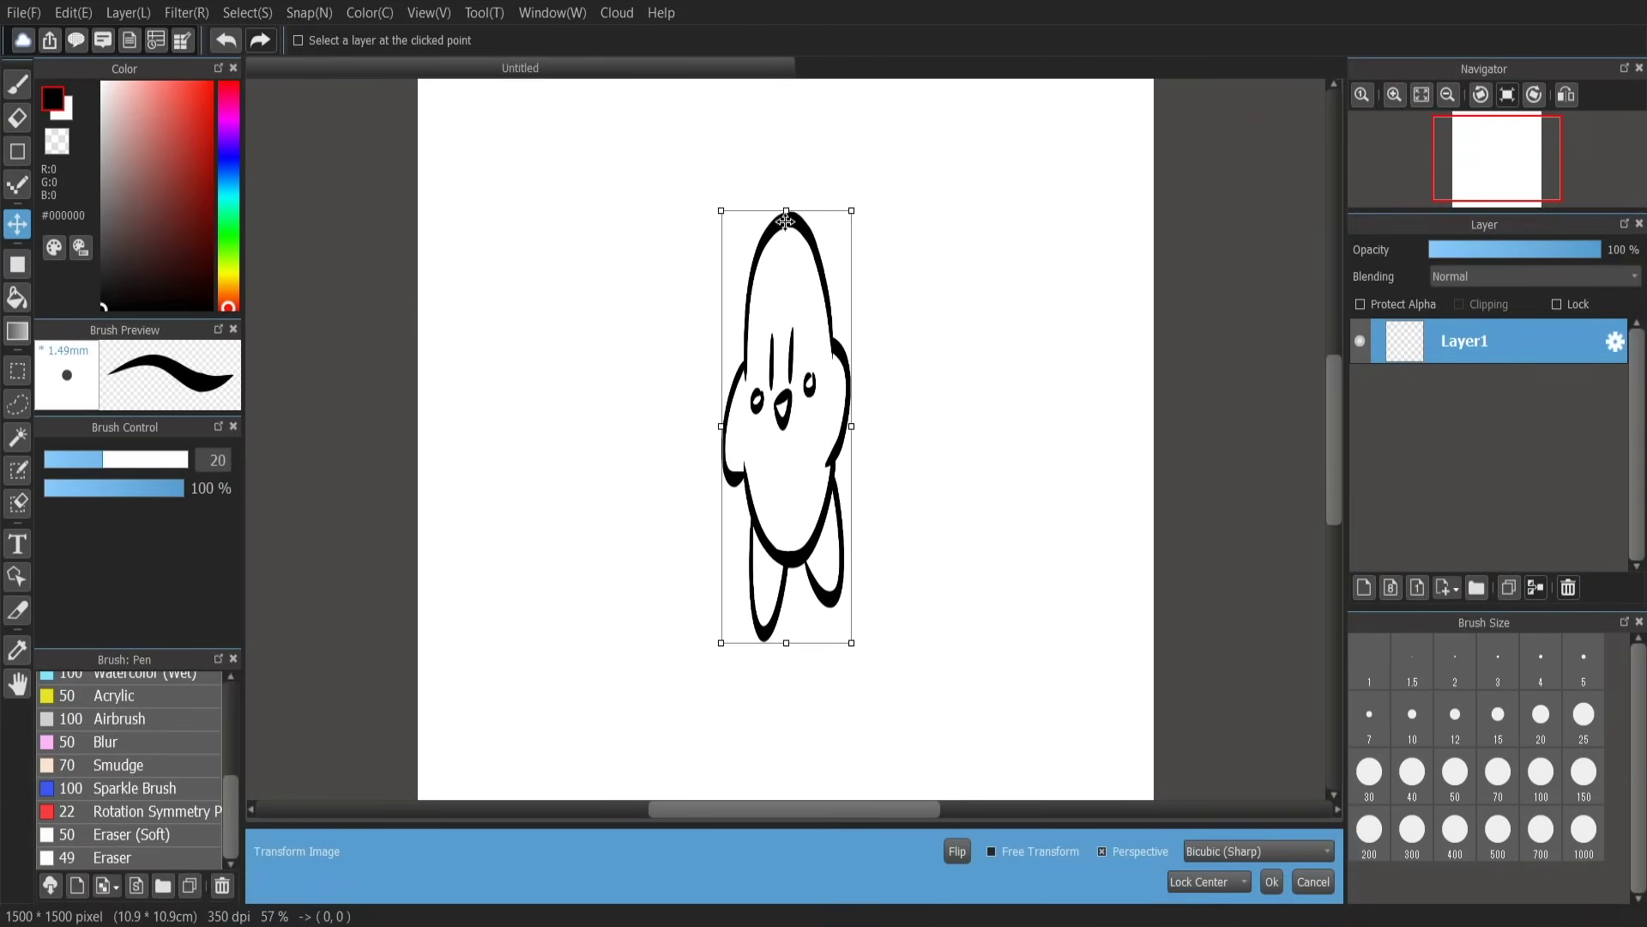
{"action": "left_click_drag", "start_coordinate": [786, 222], "coordinate": [786, 359]}
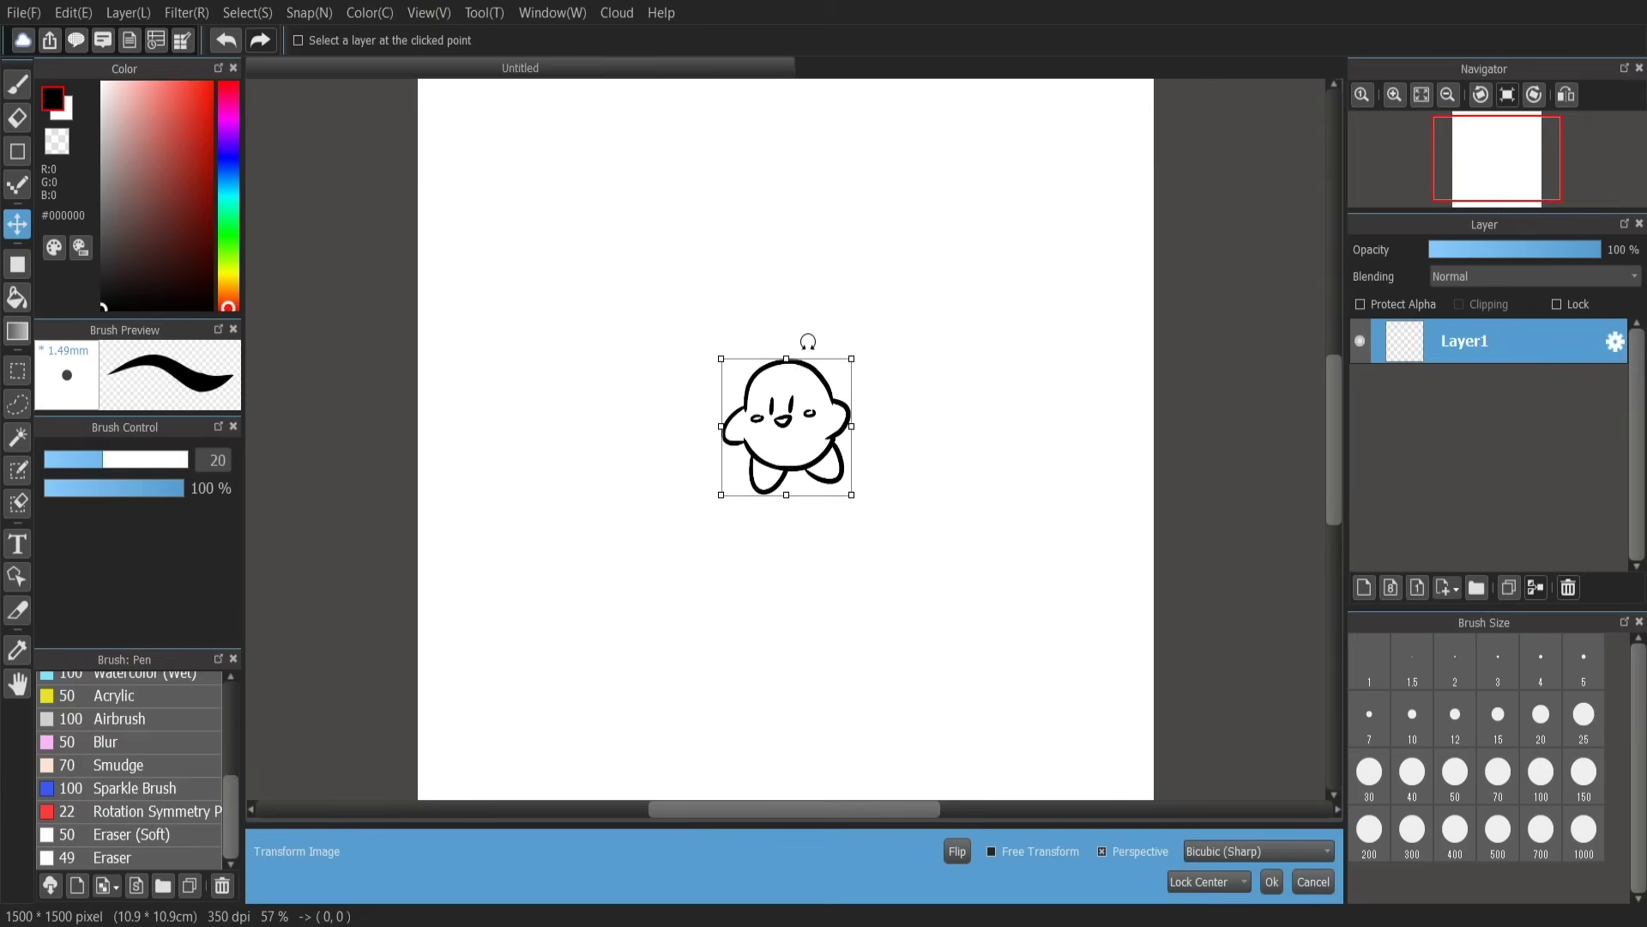
{"action": "left_click", "coordinate": [1308, 882]}
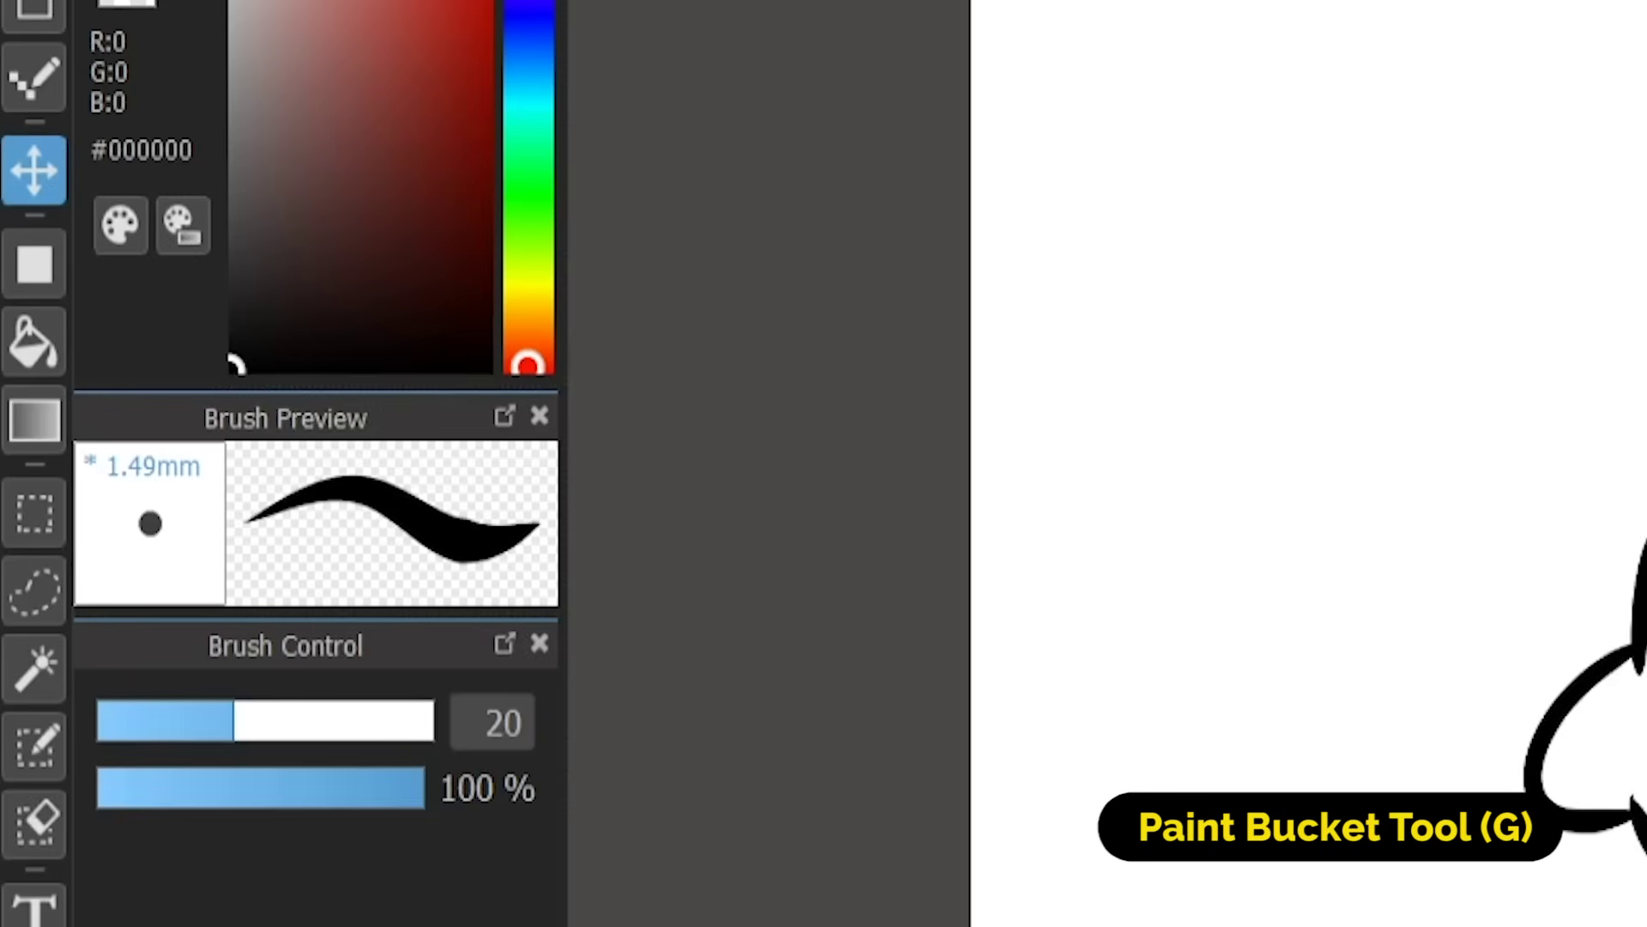
Step: Switch to the Paint Bucket tool, add a new layer and place it below Layer1
{"action": "left_click", "coordinate": [34, 343]}
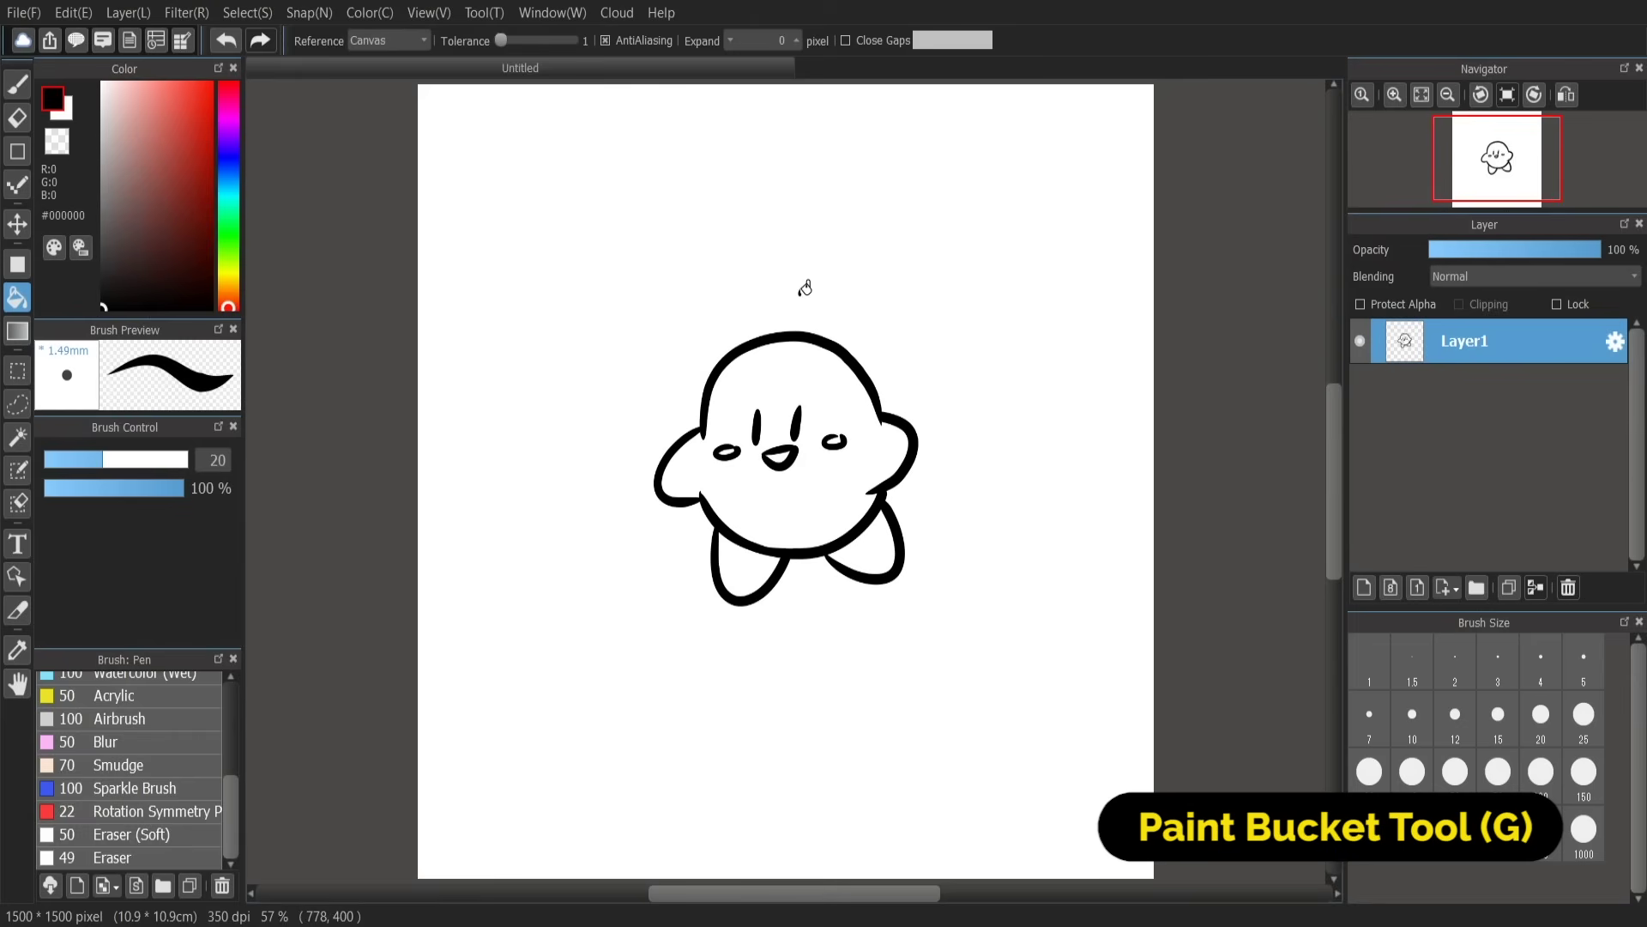
{"action": "left_click", "coordinate": [1365, 588]}
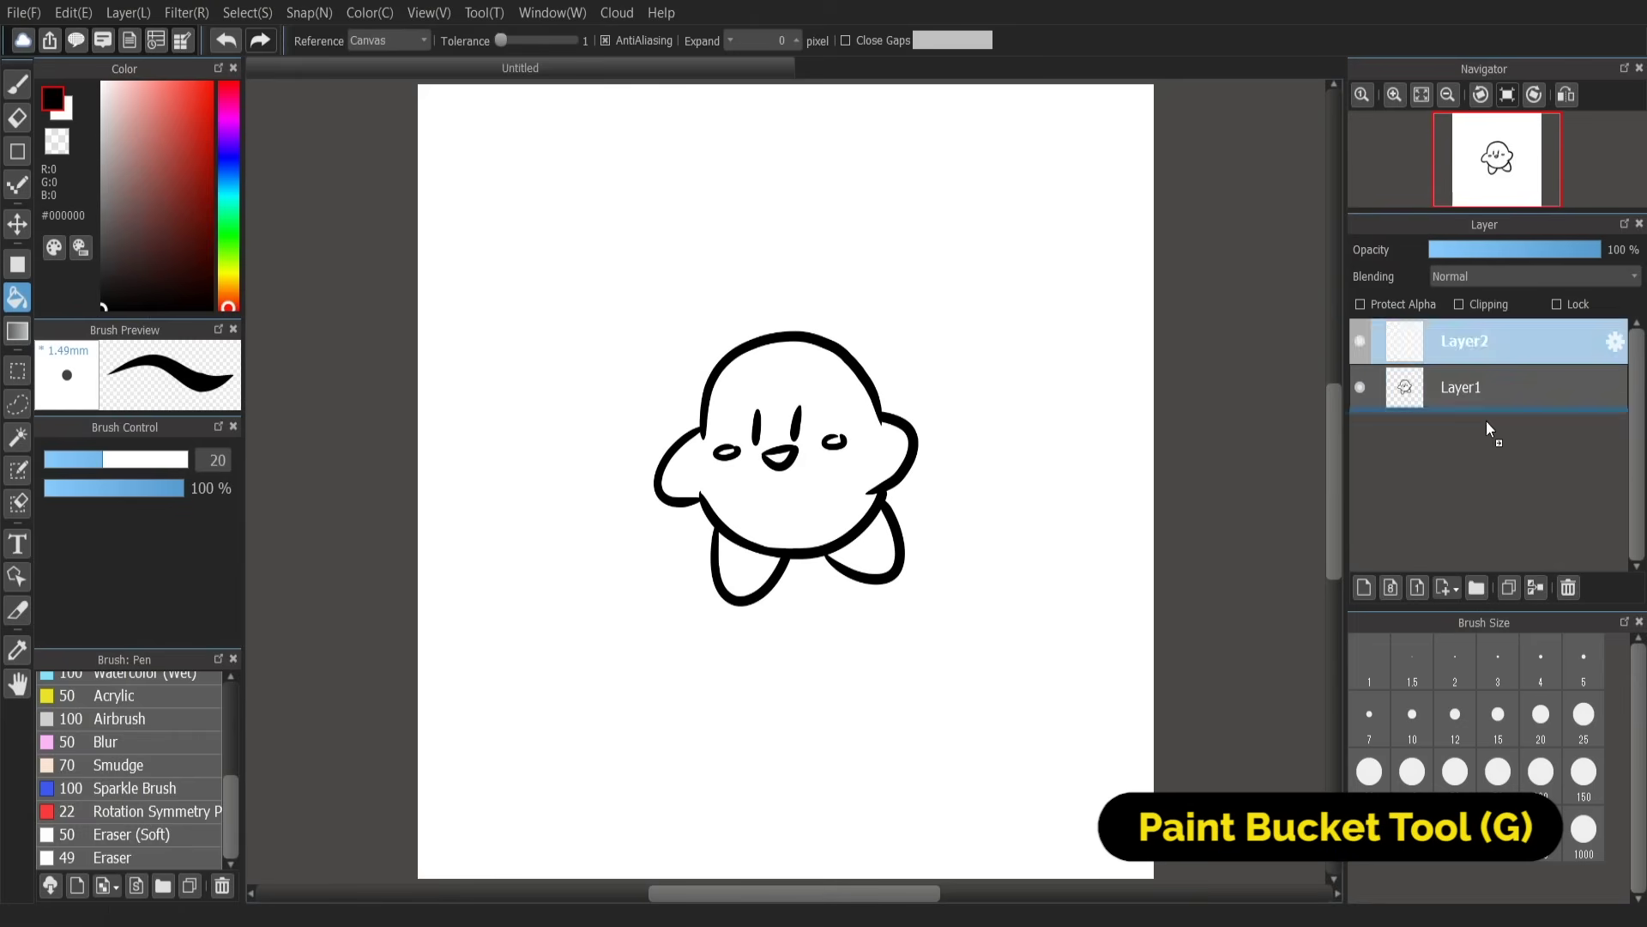
{"action": "left_click", "coordinate": [1490, 391]}
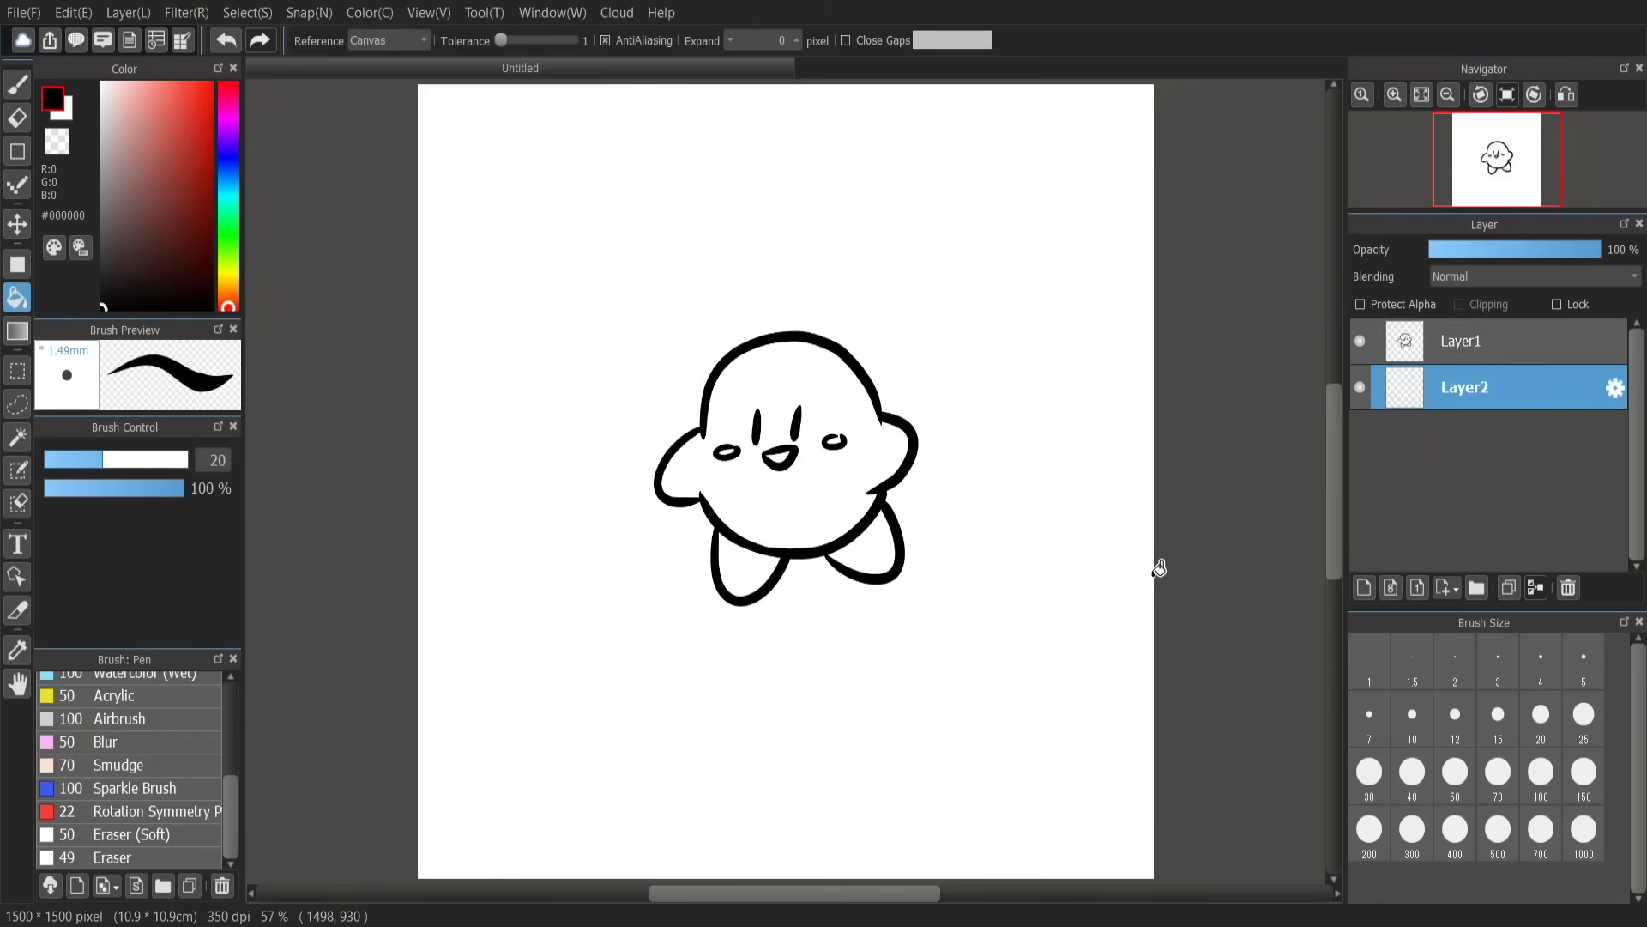
Step: Fill the character's body, arms and both feet on Layer2 with light pink #F7A4CC
{"action": "left_click", "coordinate": [228, 99]}
{"action": "left_click", "coordinate": [131, 101]}
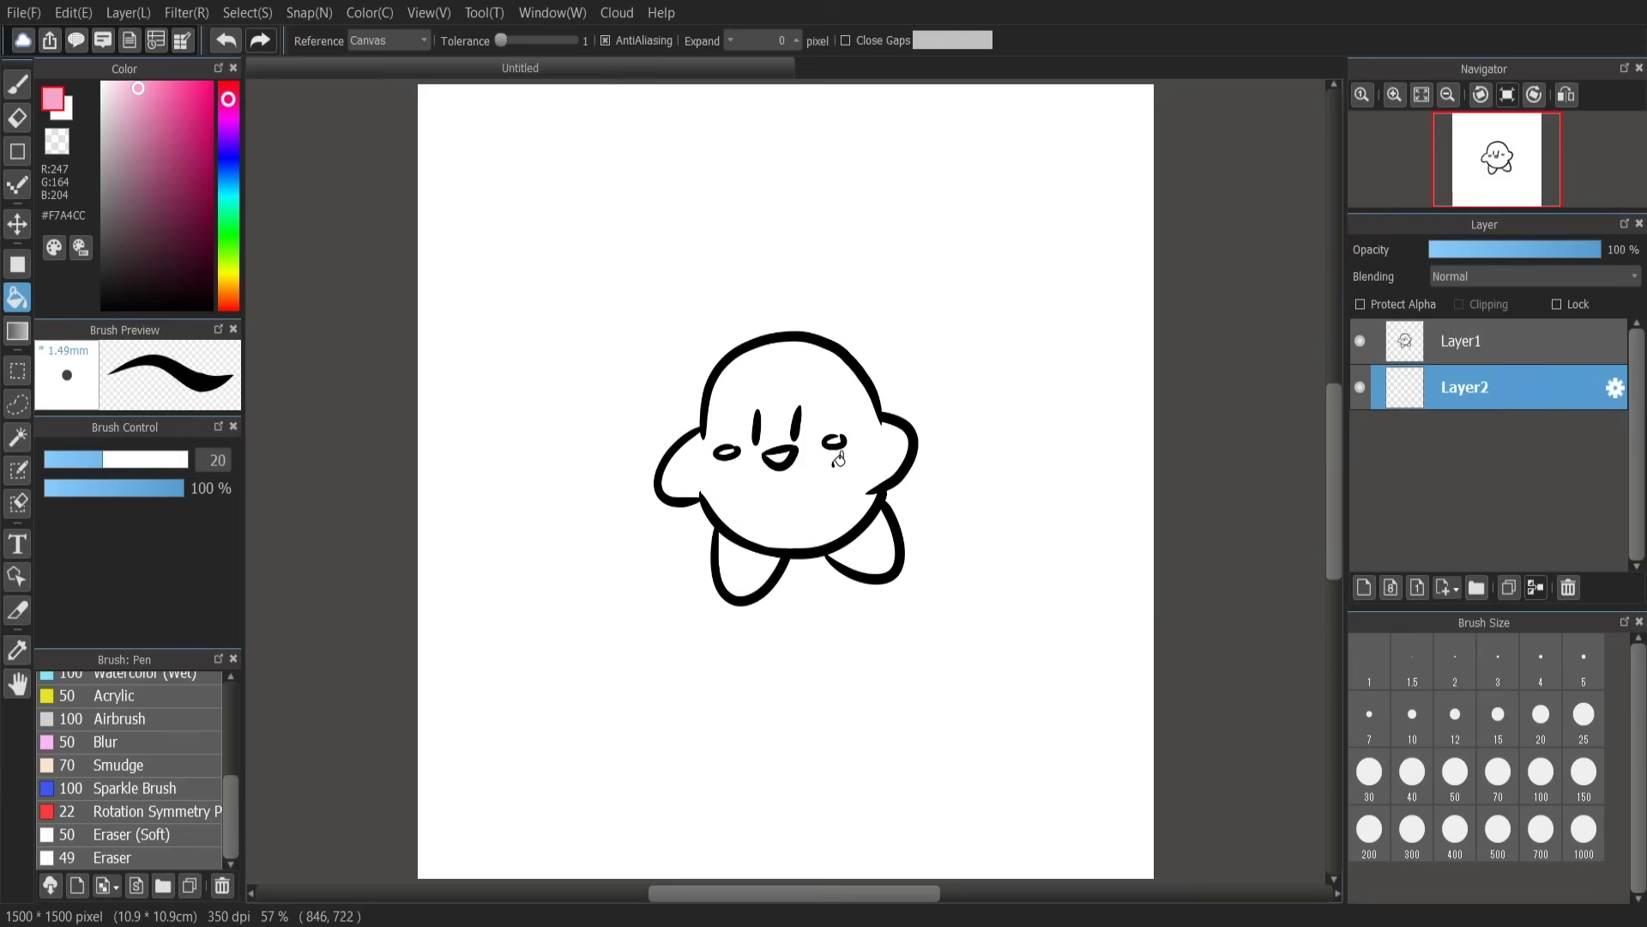
{"action": "left_click", "coordinate": [826, 382]}
{"action": "left_click", "coordinate": [744, 571]}
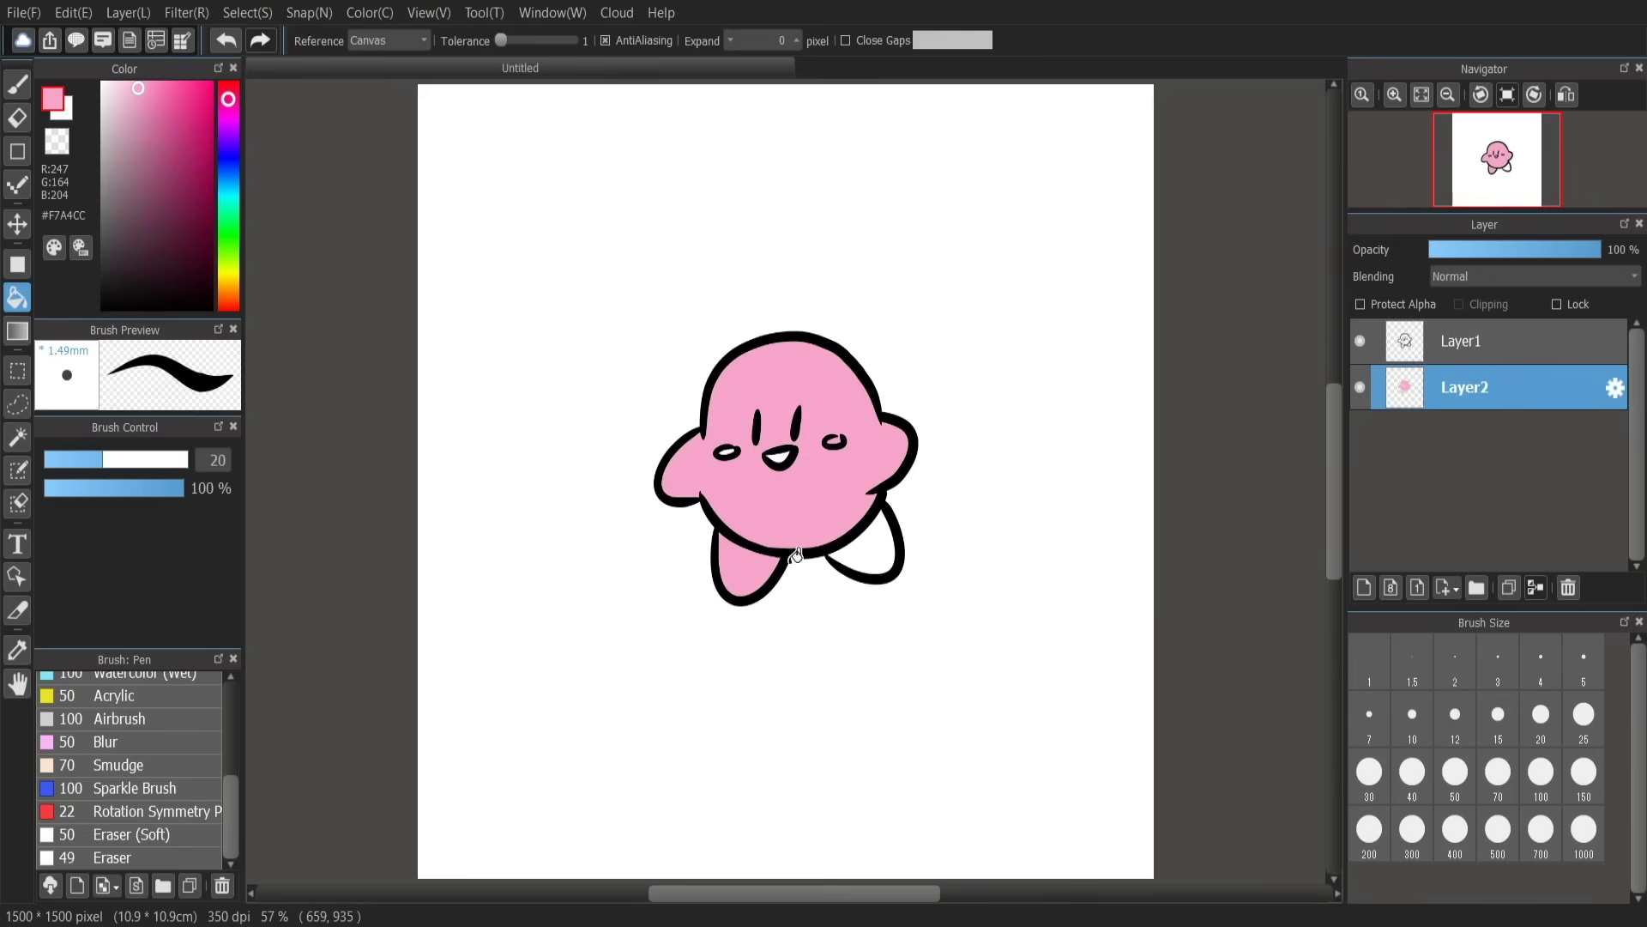
{"action": "left_click", "coordinate": [872, 544]}
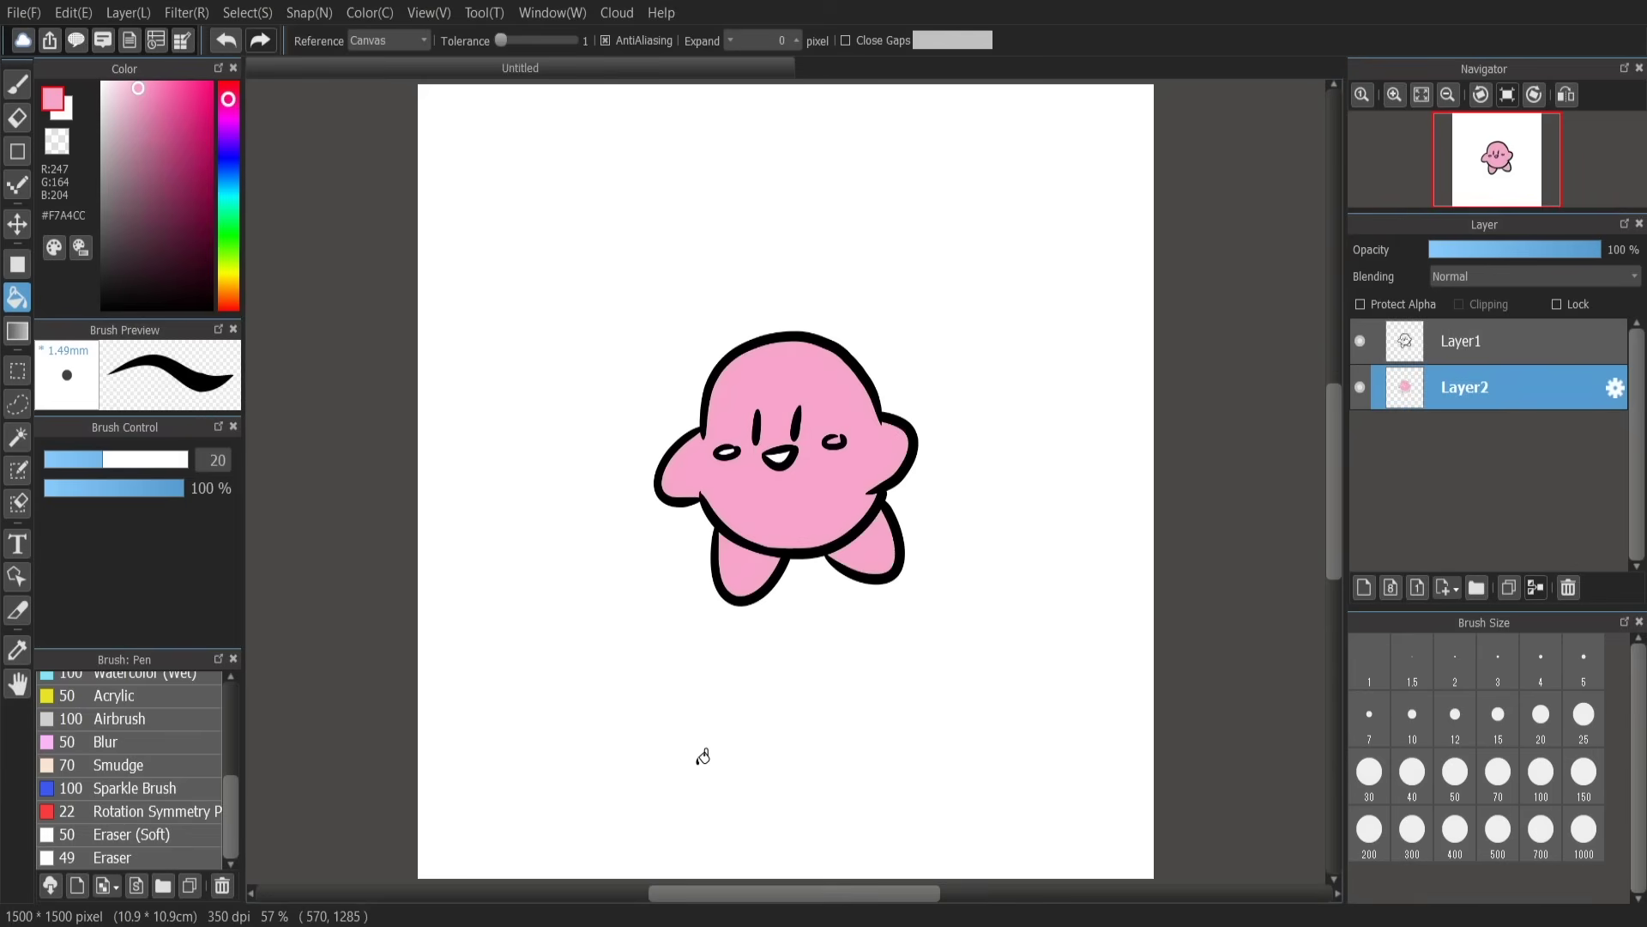
Step: Inspect the fill edges around the face up close and undo the pink fills
{"action": "scroll", "coordinate": [703, 756], "scroll_direction": "up", "scroll_amount": 7}
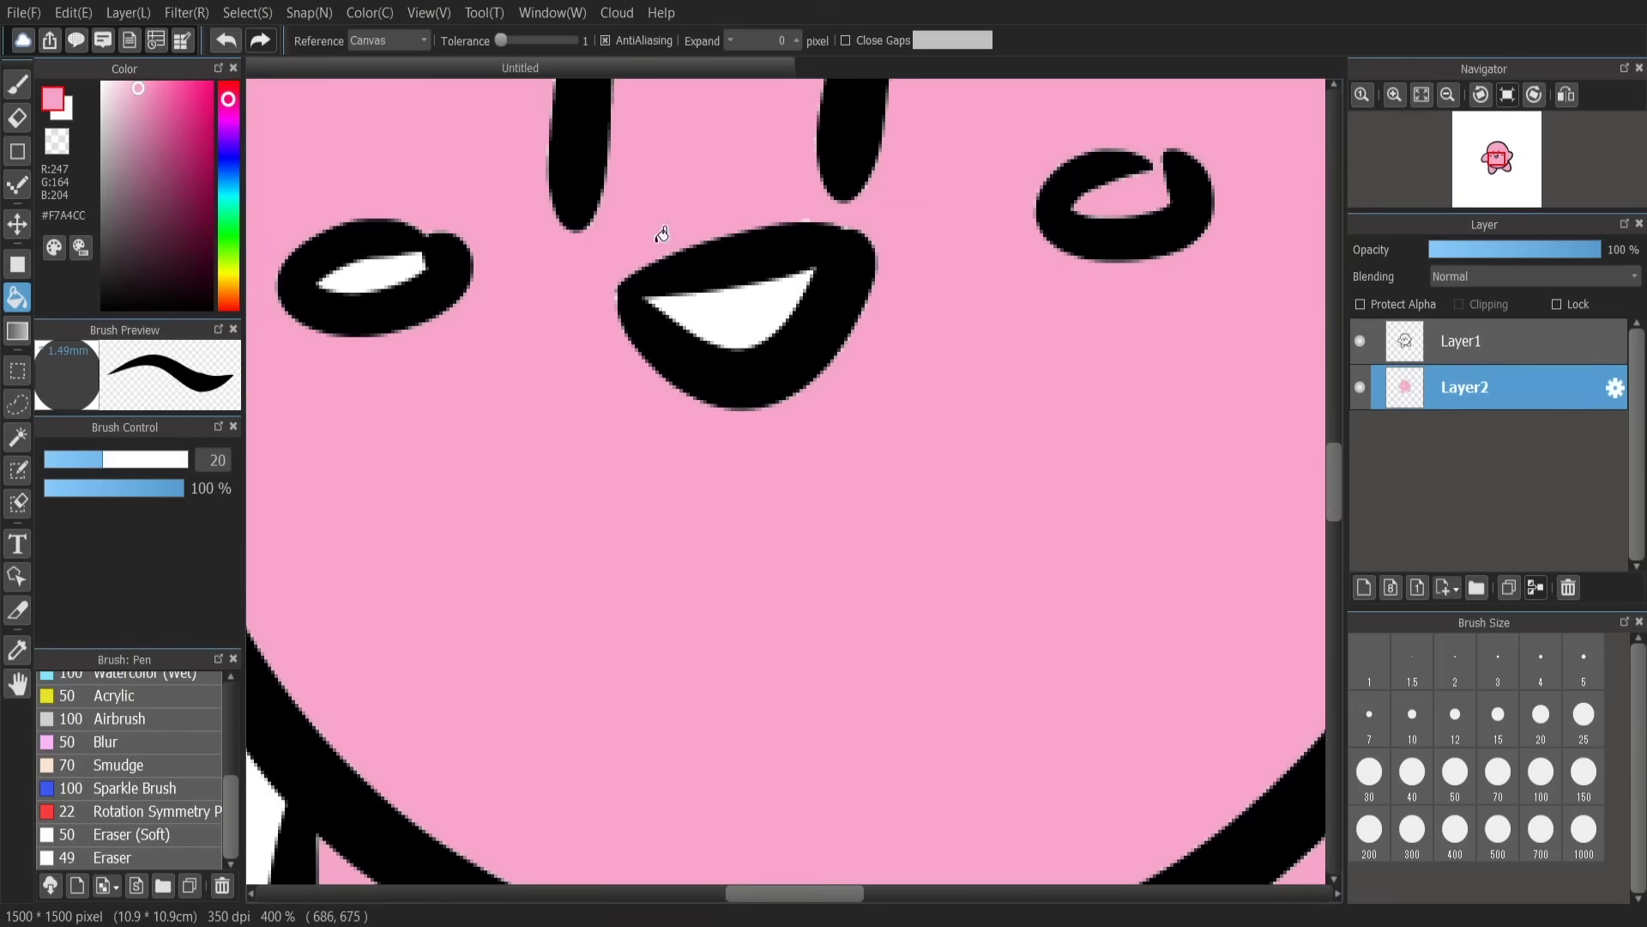
{"action": "scroll", "coordinate": [703, 327], "scroll_direction": "down", "scroll_amount": 8}
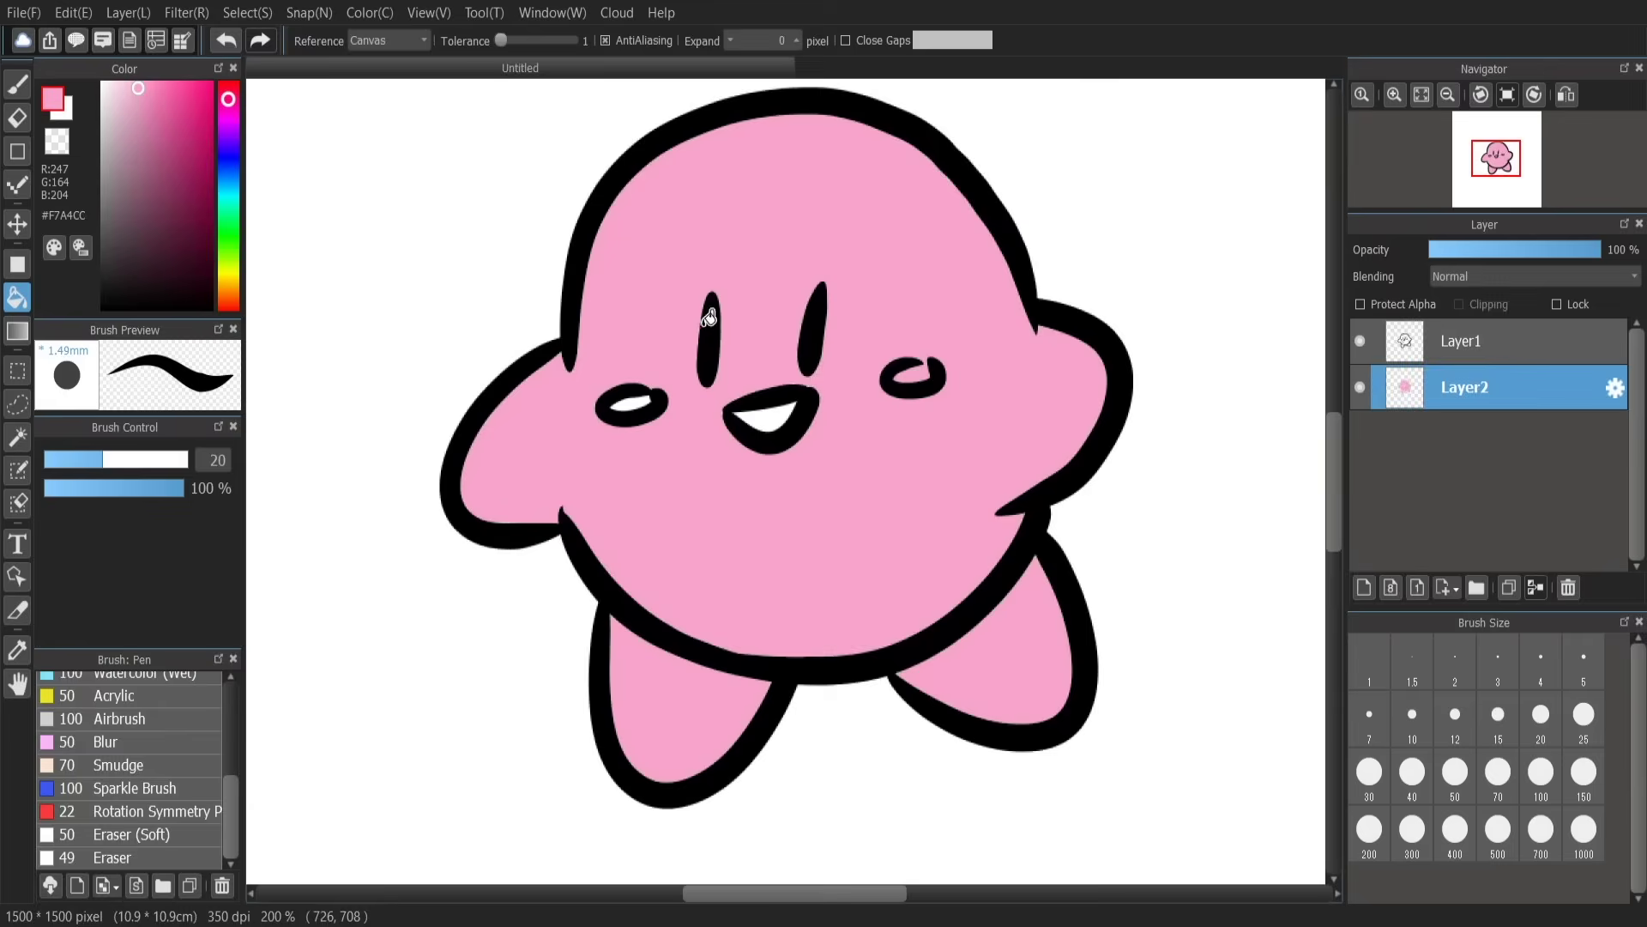
{"action": "key", "text": "ctrl+z"}
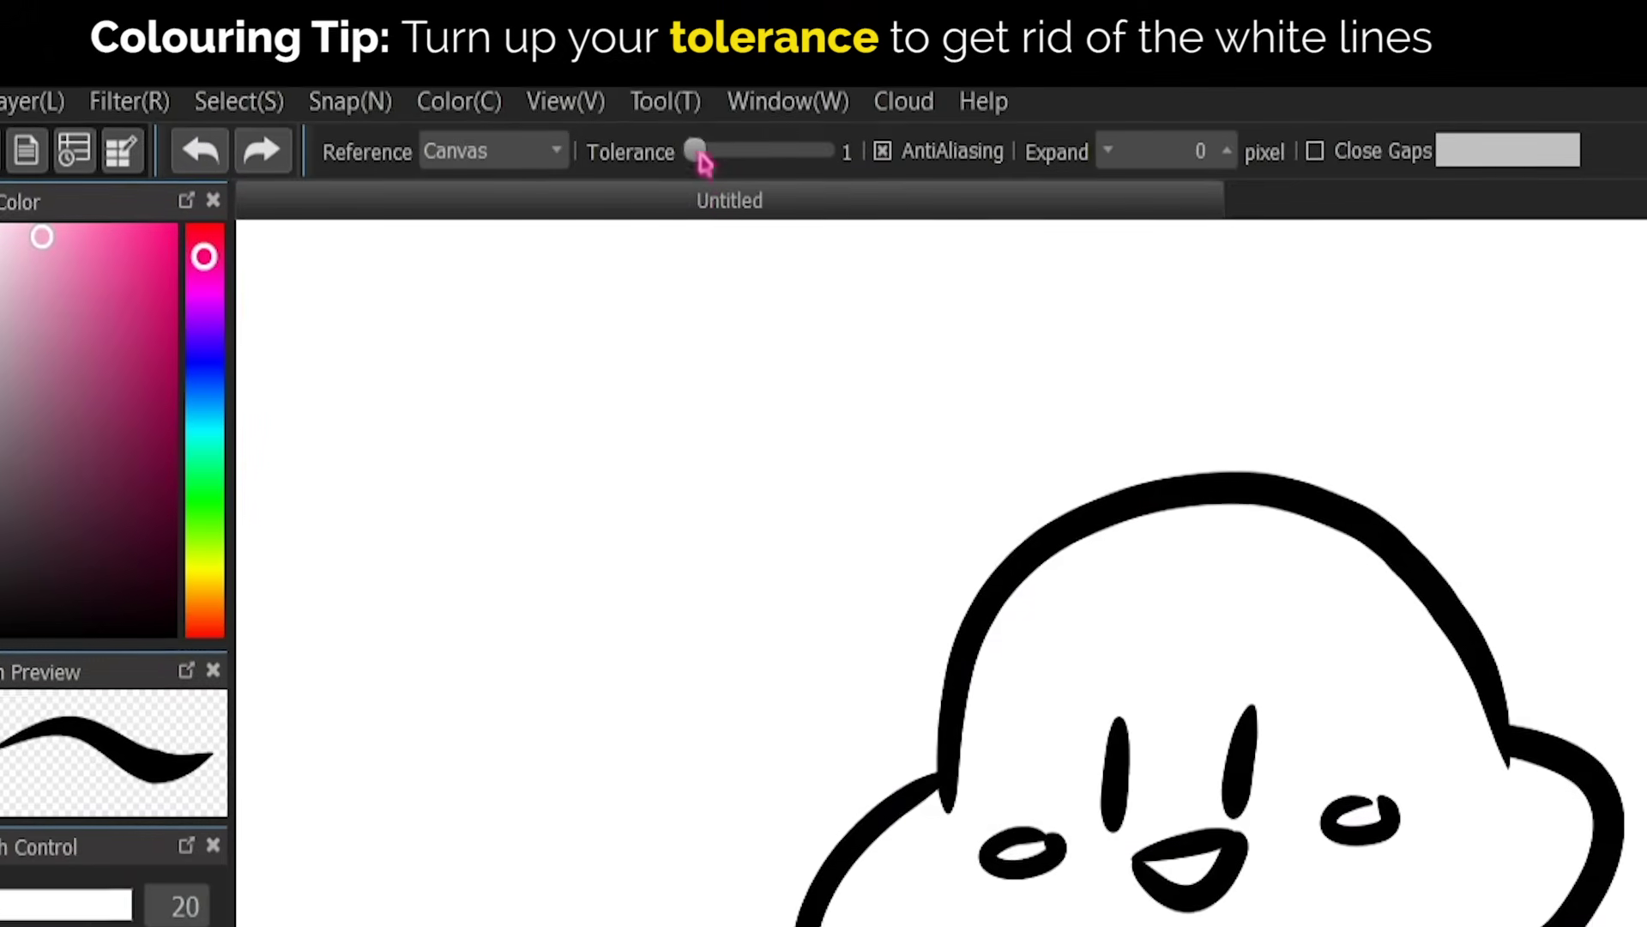
Step: Set the Paint Bucket tolerance to 170, test it with a pink fill of the body, and undo that fill
{"action": "left_click_drag", "start_coordinate": [558, 49], "coordinate": [562, 50]}
{"action": "left_click_drag", "start_coordinate": [702, 184], "coordinate": [791, 193]}
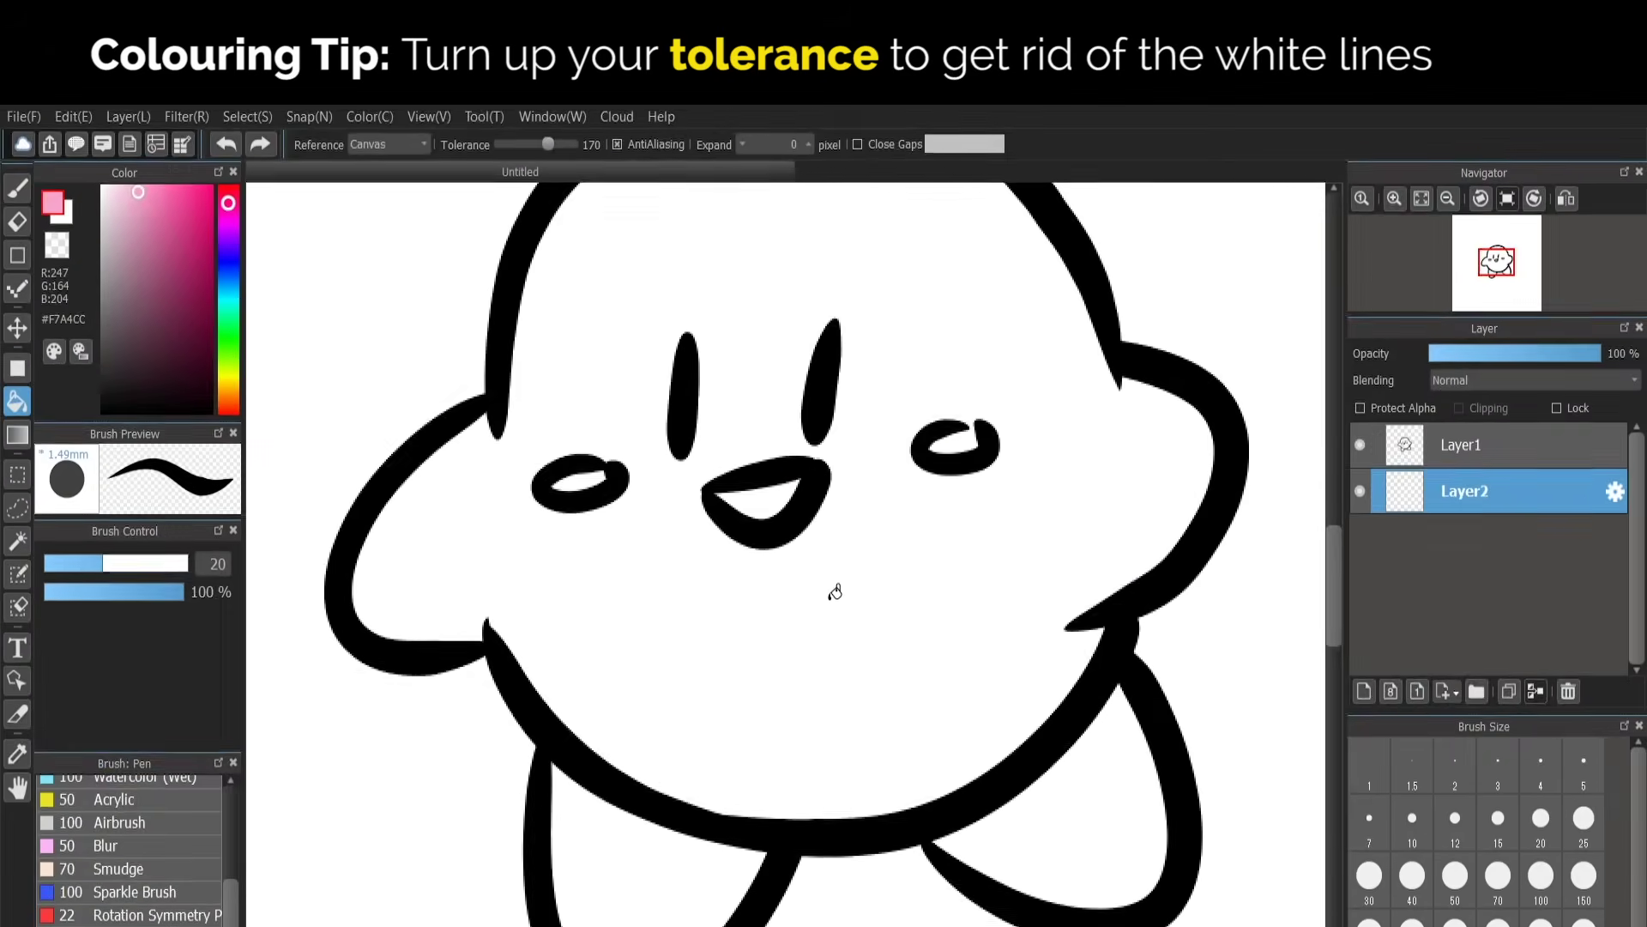
{"action": "left_click", "coordinate": [855, 506]}
{"action": "scroll", "coordinate": [856, 506], "scroll_direction": "up", "scroll_amount": 1}
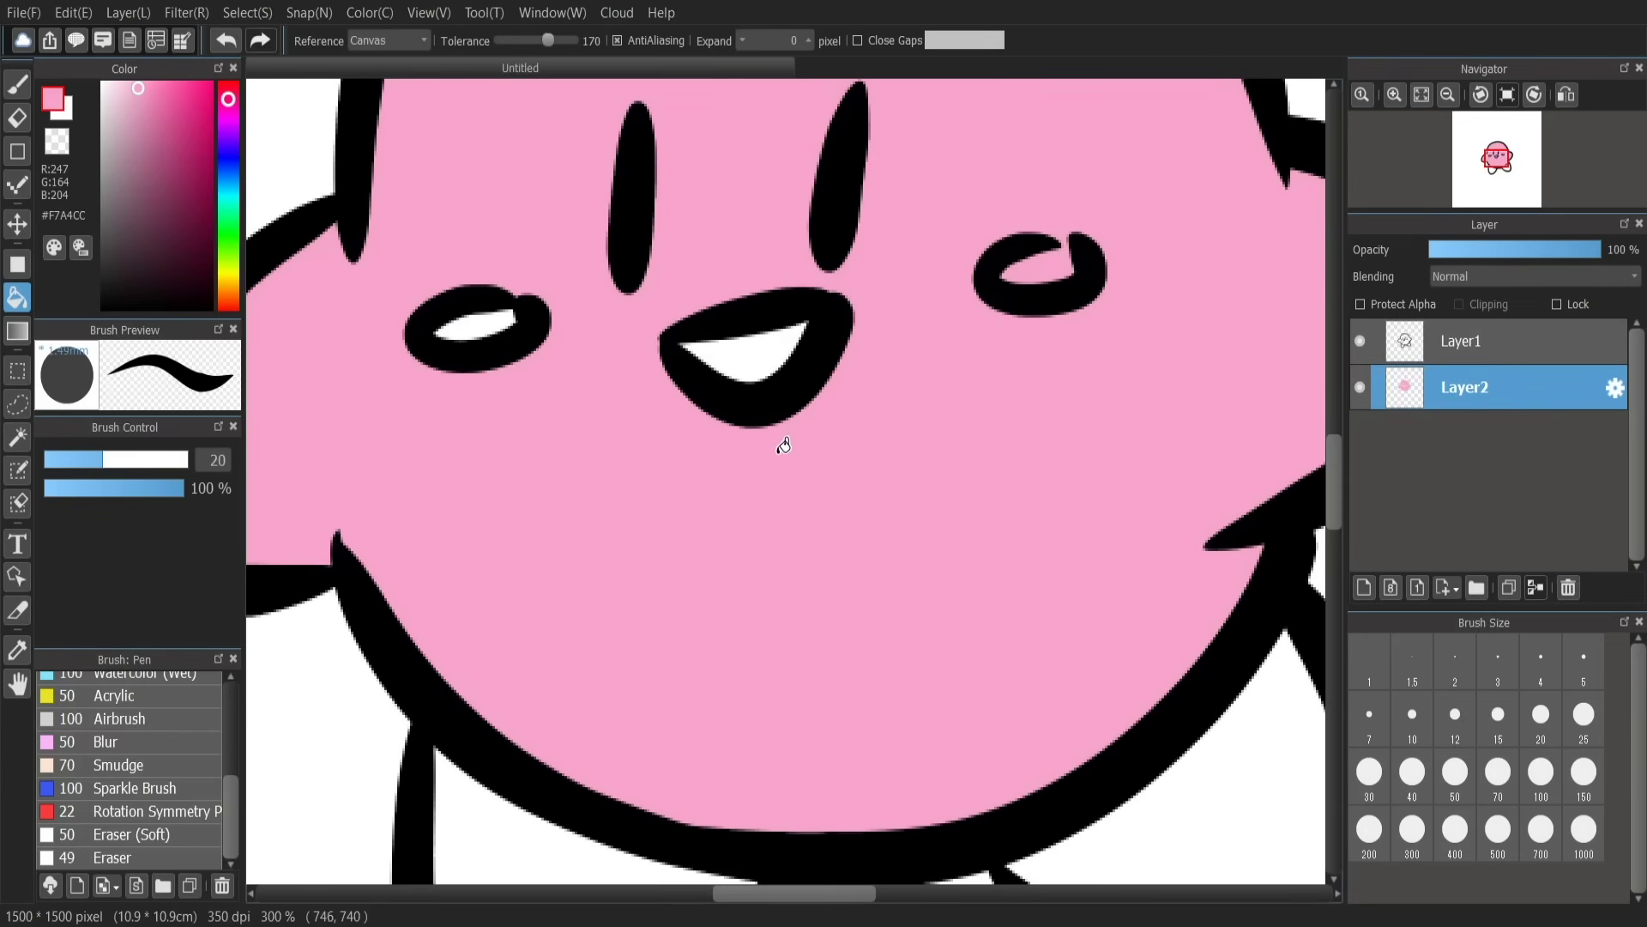
{"action": "key", "text": "ctrl+z"}
Step: Refill the character's body and both feet with light pink #F7A4CC at tolerance 170
{"action": "scroll", "coordinate": [784, 445], "scroll_direction": "down", "scroll_amount": 3}
{"action": "scroll", "coordinate": [1047, 614], "scroll_direction": "down", "scroll_amount": 1}
{"action": "left_click", "coordinate": [853, 515]}
{"action": "left_click", "coordinate": [875, 558]}
{"action": "left_click", "coordinate": [742, 584]}
Step: Fill both feet, the mouth and the two cheeks with reddish pink #E24667
{"action": "left_click", "coordinate": [179, 107]}
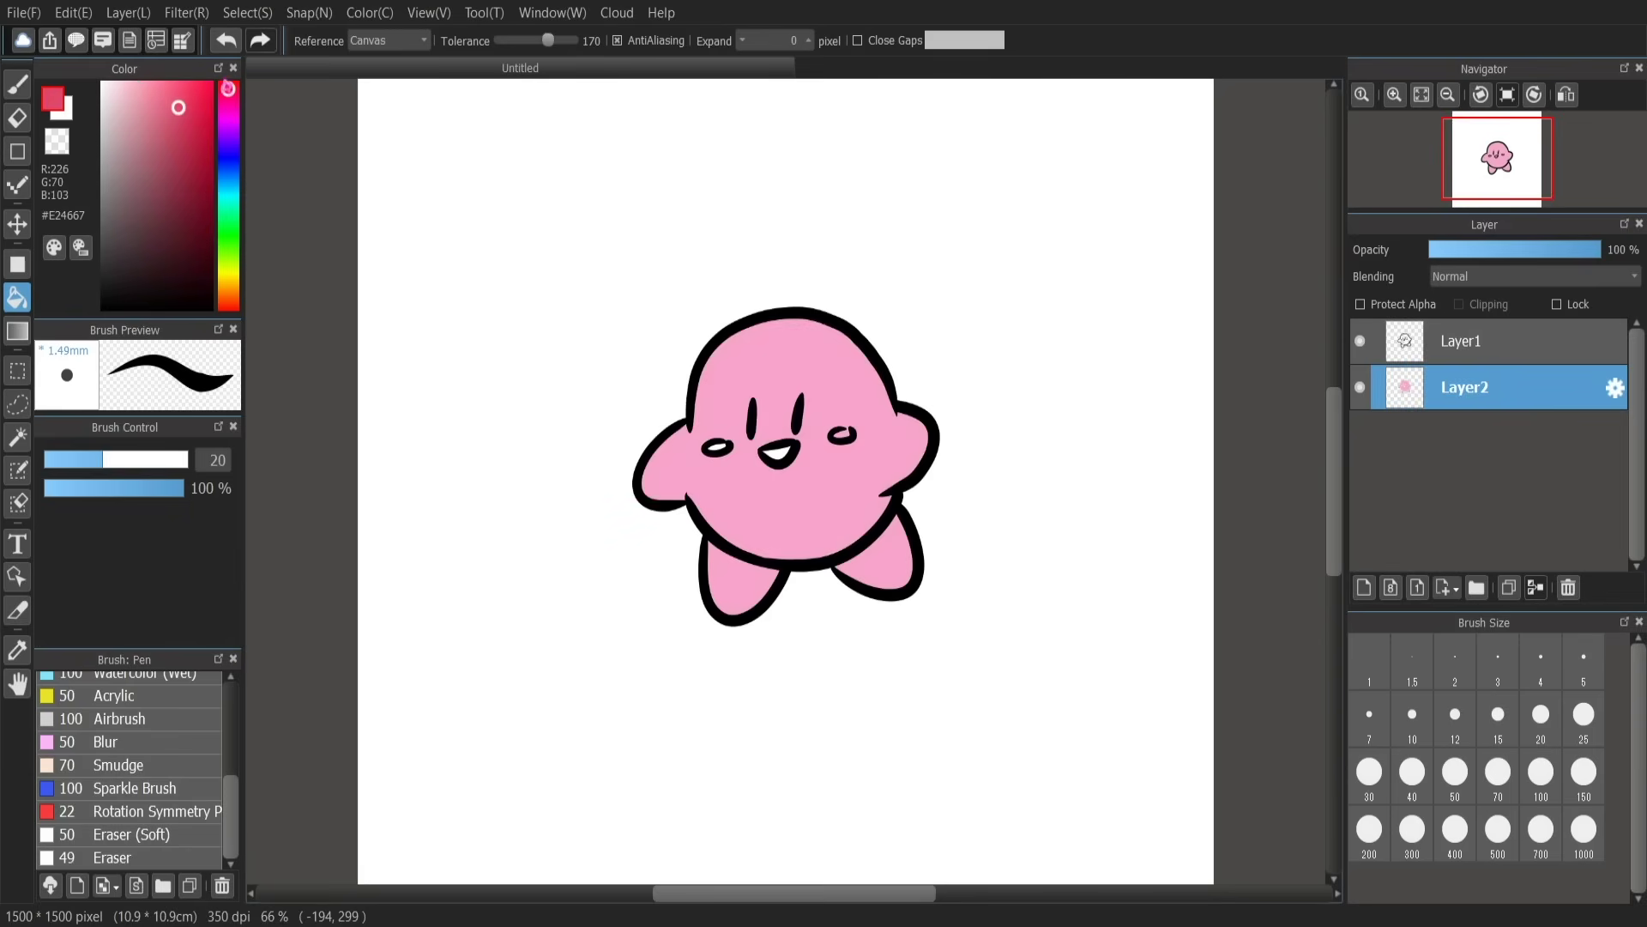
{"action": "left_click", "coordinate": [742, 583]}
{"action": "left_click", "coordinate": [875, 558]}
{"action": "left_click", "coordinate": [779, 452]}
{"action": "key", "text": "ctrl+z"}
{"action": "left_click", "coordinate": [779, 453]}
{"action": "left_click", "coordinate": [717, 447]}
{"action": "left_click", "coordinate": [841, 435]}
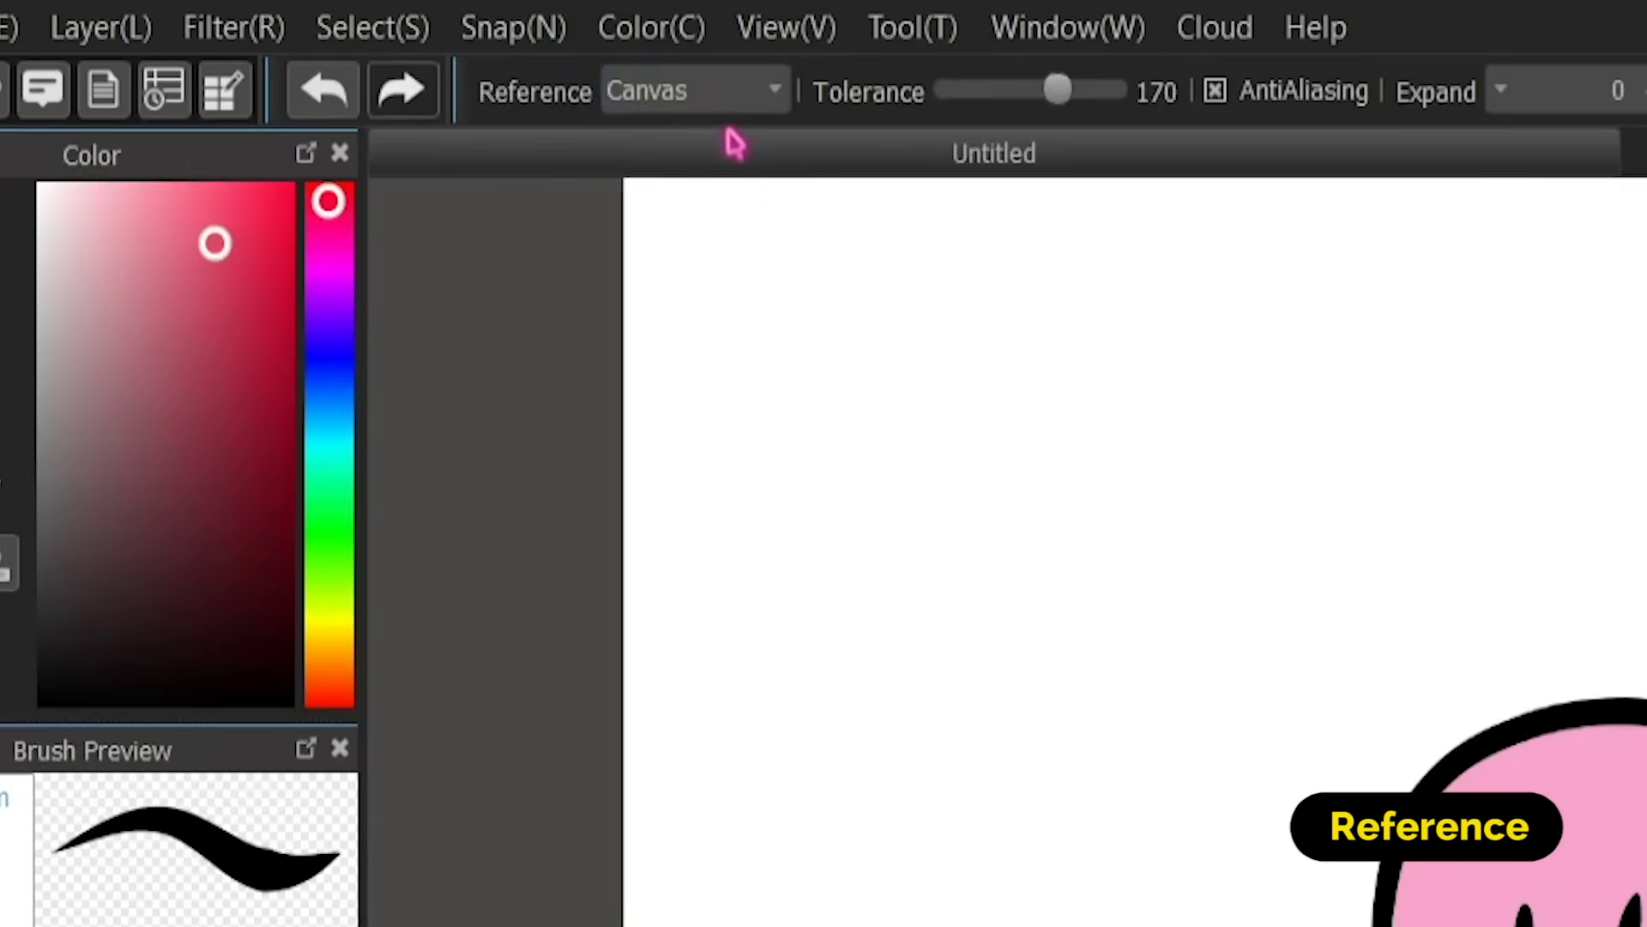
Step: Set the Paint Bucket Reference to Layer and undo all the colour fills on Layer2
{"action": "left_click", "coordinate": [738, 92]}
{"action": "left_click", "coordinate": [738, 161]}
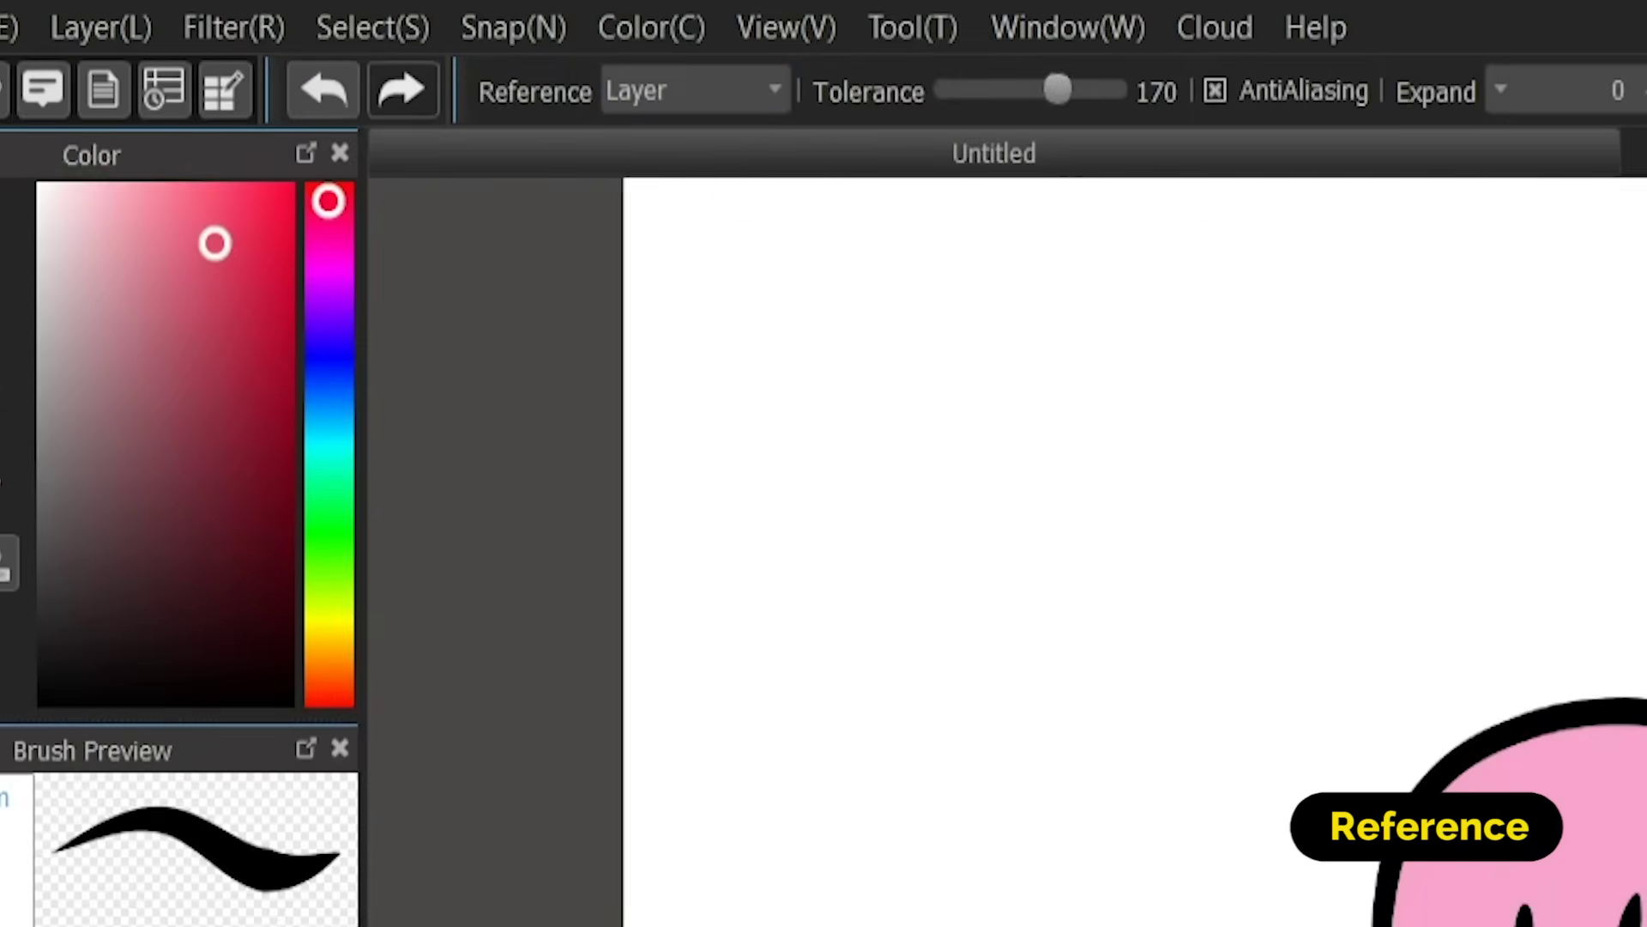
{"action": "key", "text": "ctrl+z"}
{"action": "key", "text": "ctrl+z"}
{"action": "key", "text": "ctrl+z"}
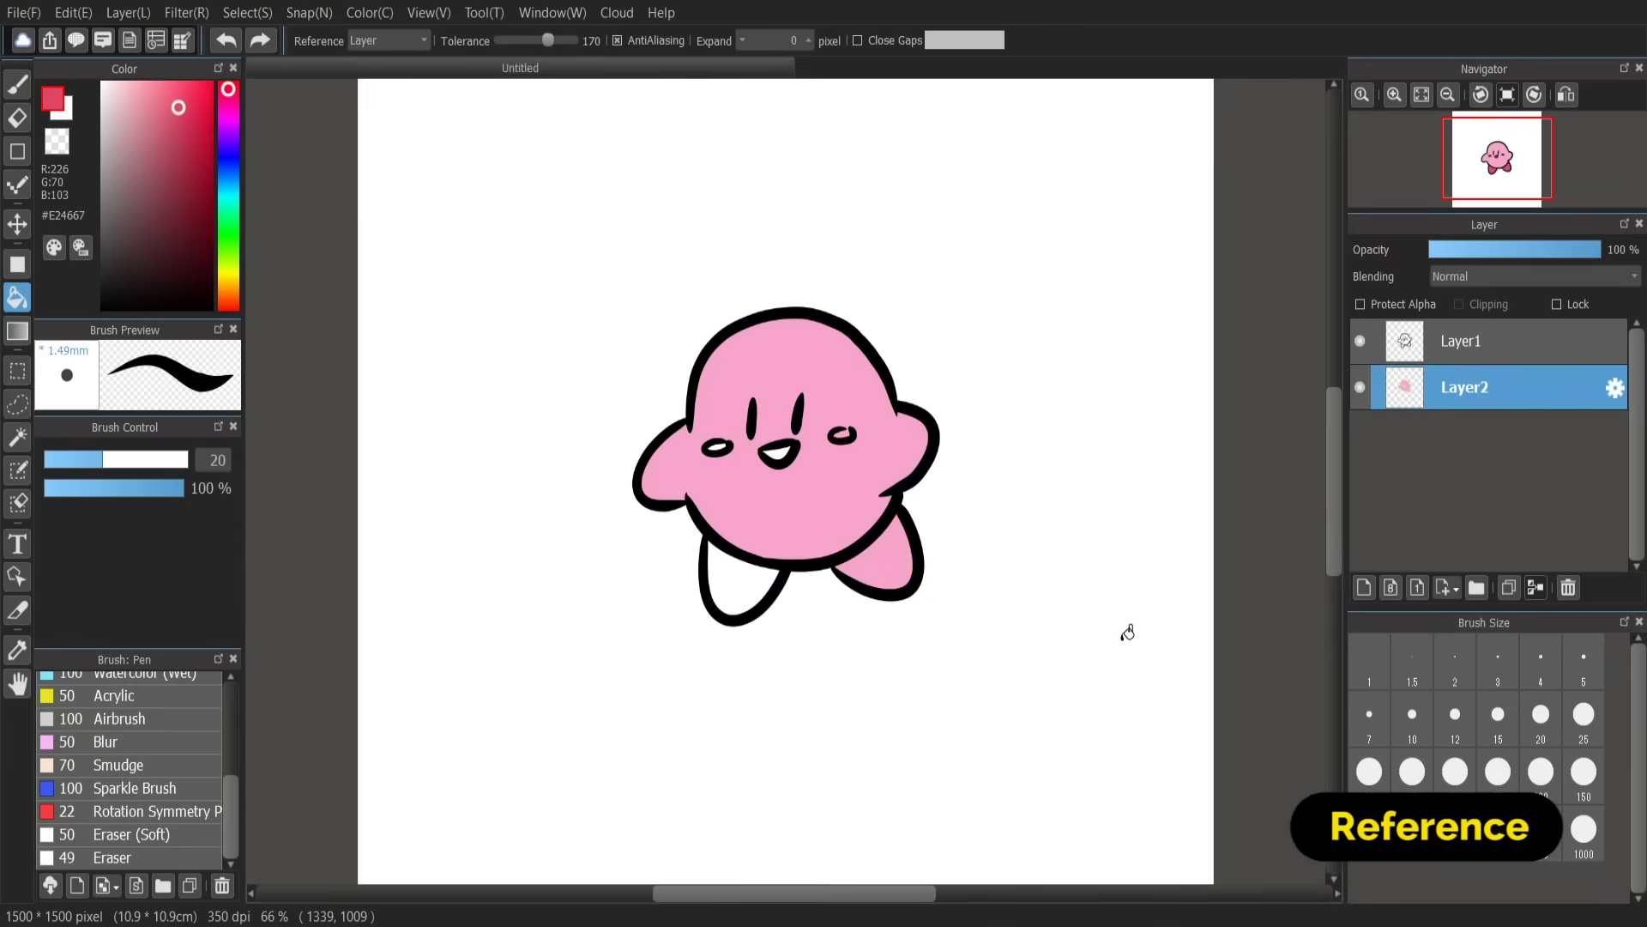
{"action": "key", "text": "ctrl+z"}
{"action": "key", "text": "ctrl+z"}
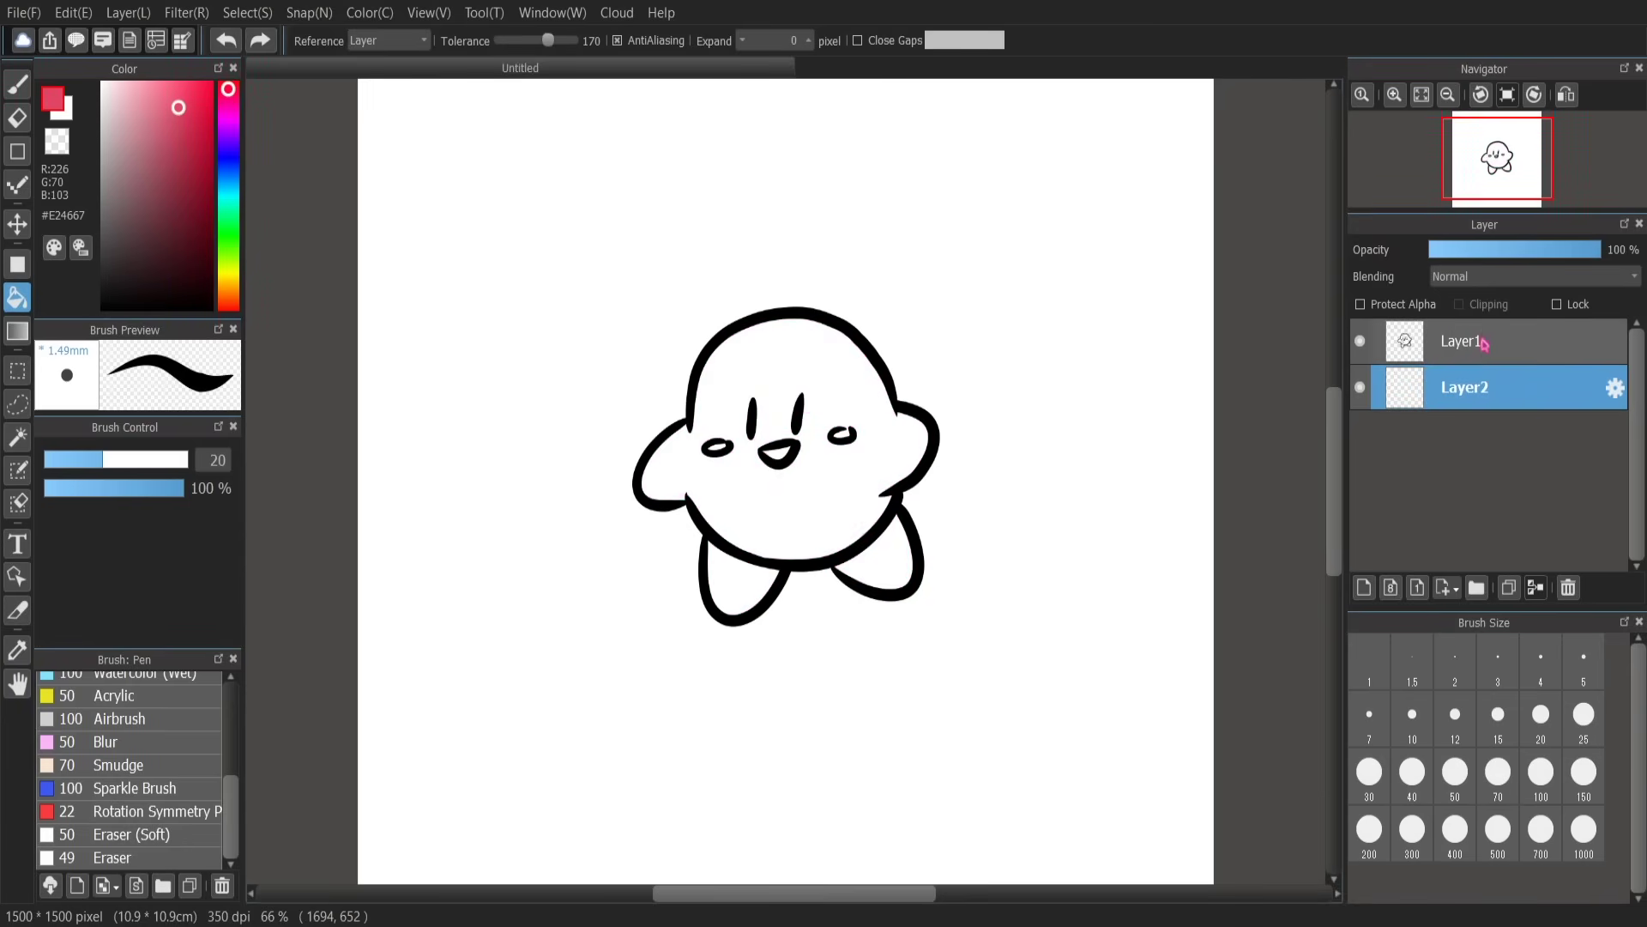
Step: Choose a new pink and test filling the character's body on Layer2 with the Reference set to Layer
{"action": "left_click", "coordinate": [228, 107]}
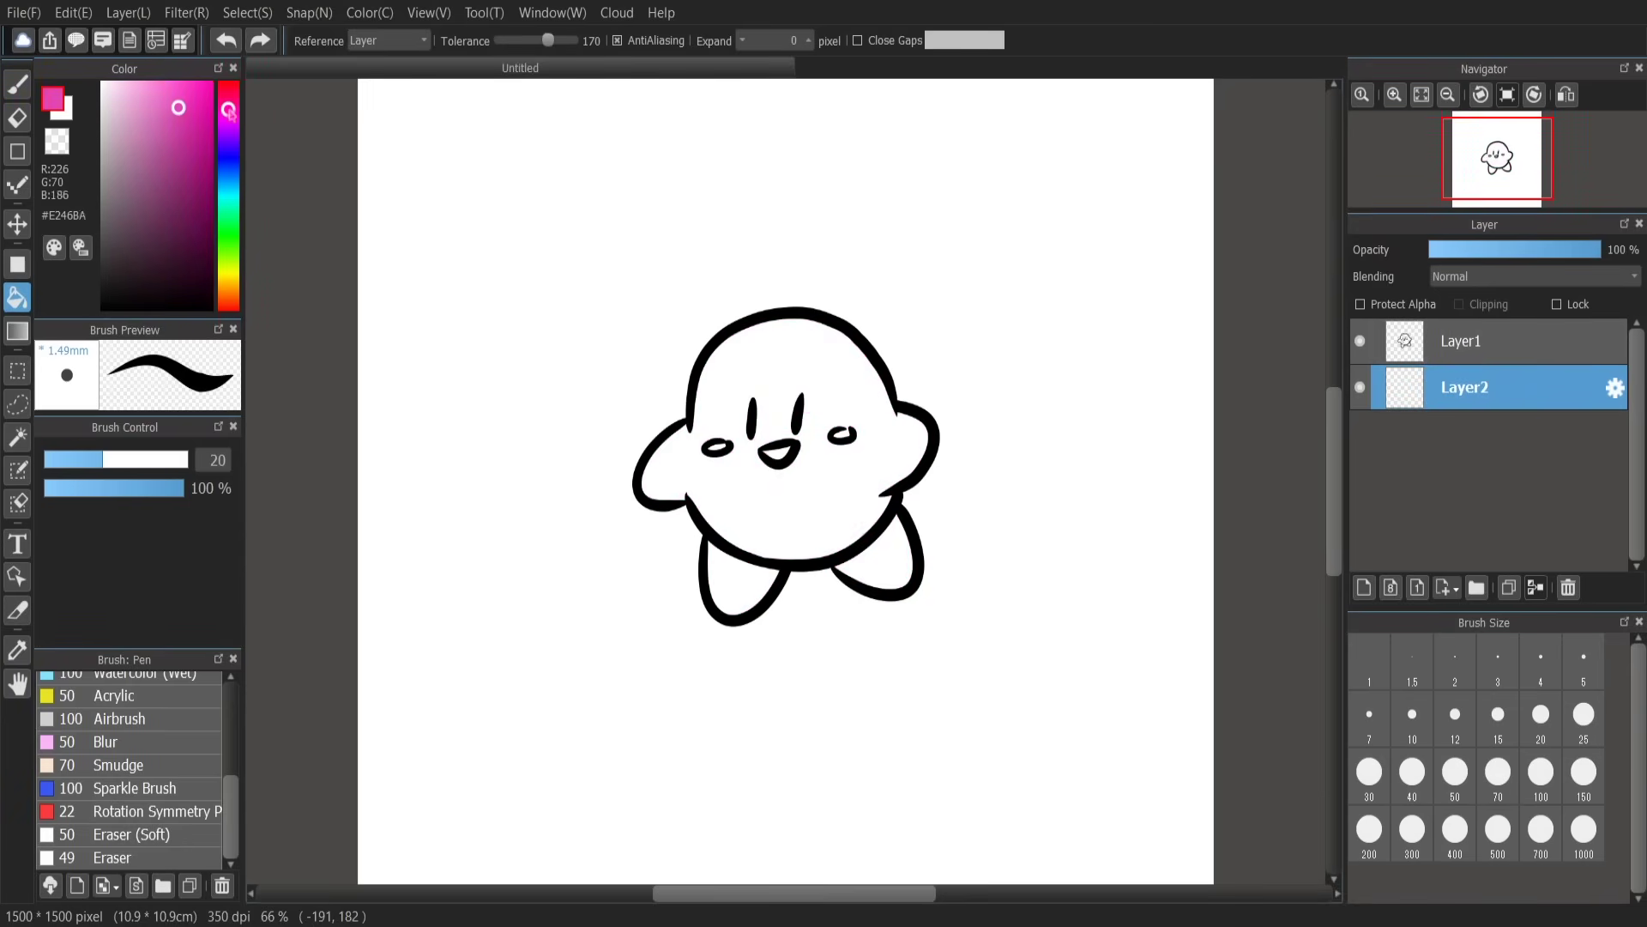
{"action": "left_click", "coordinate": [152, 100]}
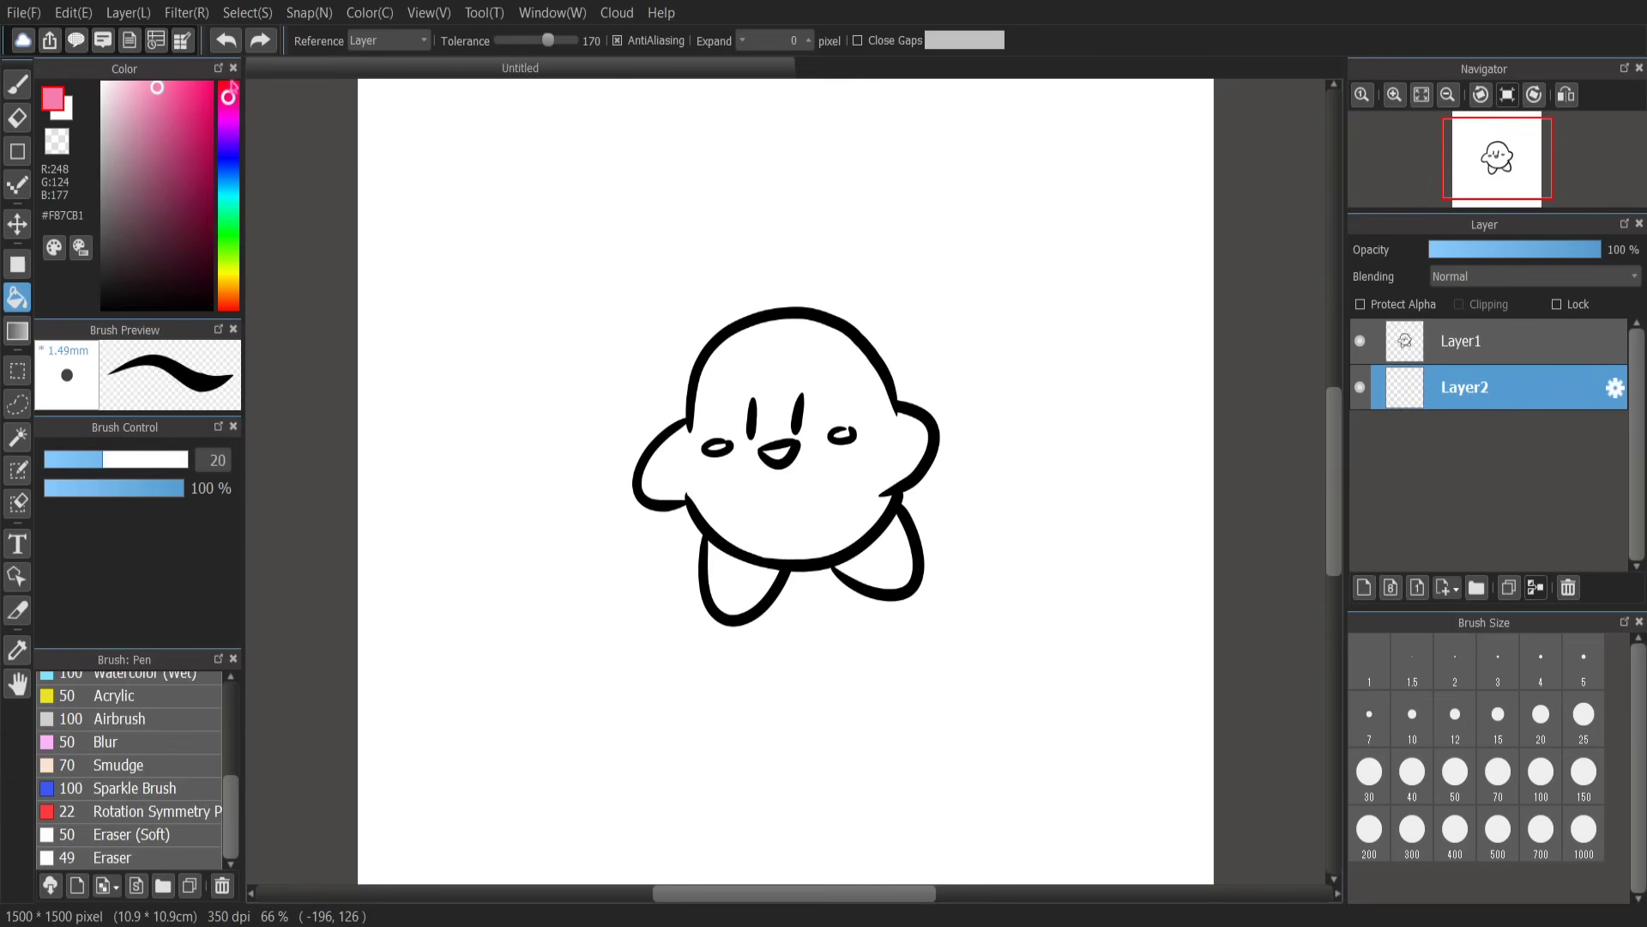
{"action": "left_click", "coordinate": [858, 399]}
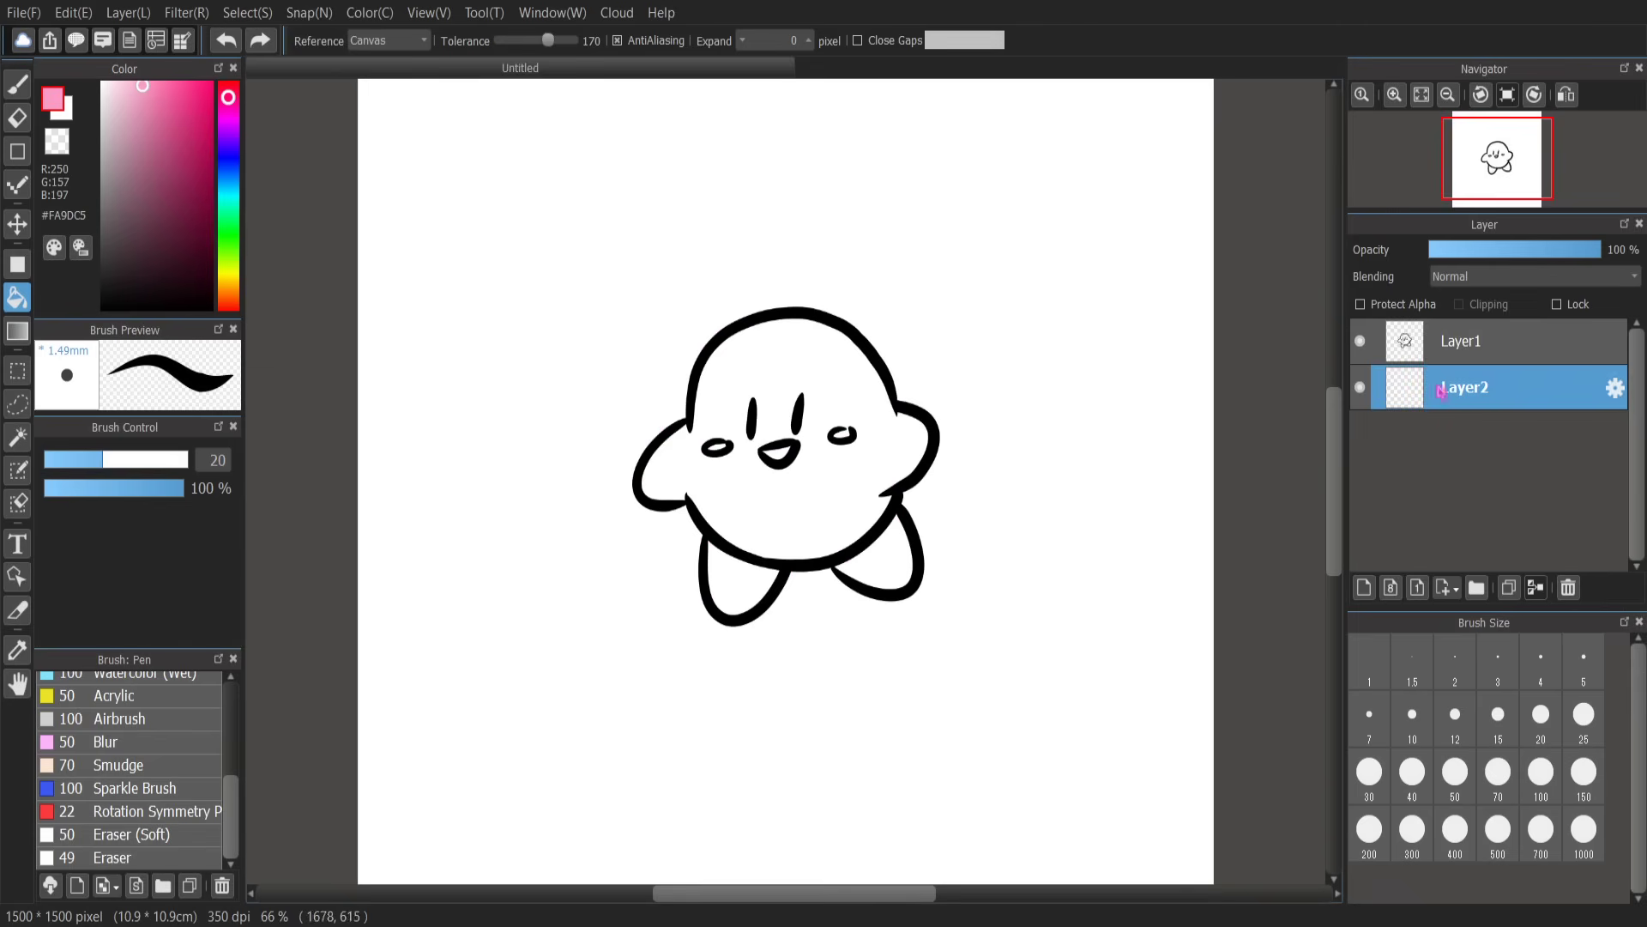
Step: Fill the character's body and arms on Layer2 with pink #FA9DC5, using Canvas as the fill Reference
{"action": "left_click", "coordinate": [905, 477]}
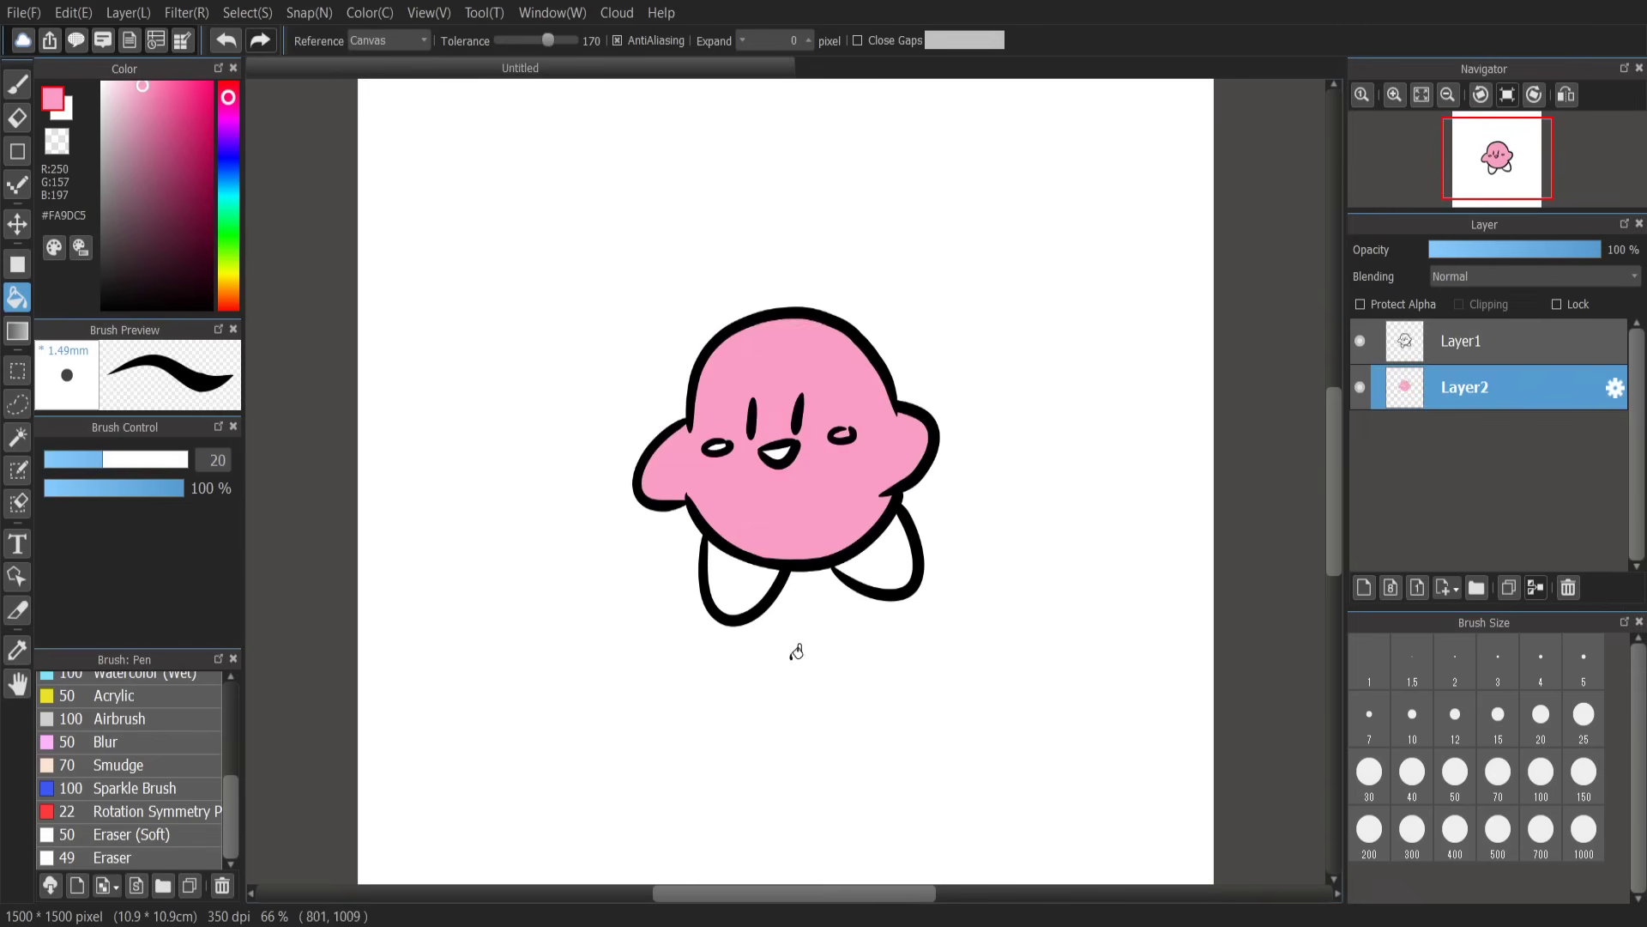
Step: Fill both of the character's feet on Layer2 with dark pink #DD4D8A
{"action": "left_click", "coordinate": [180, 113]}
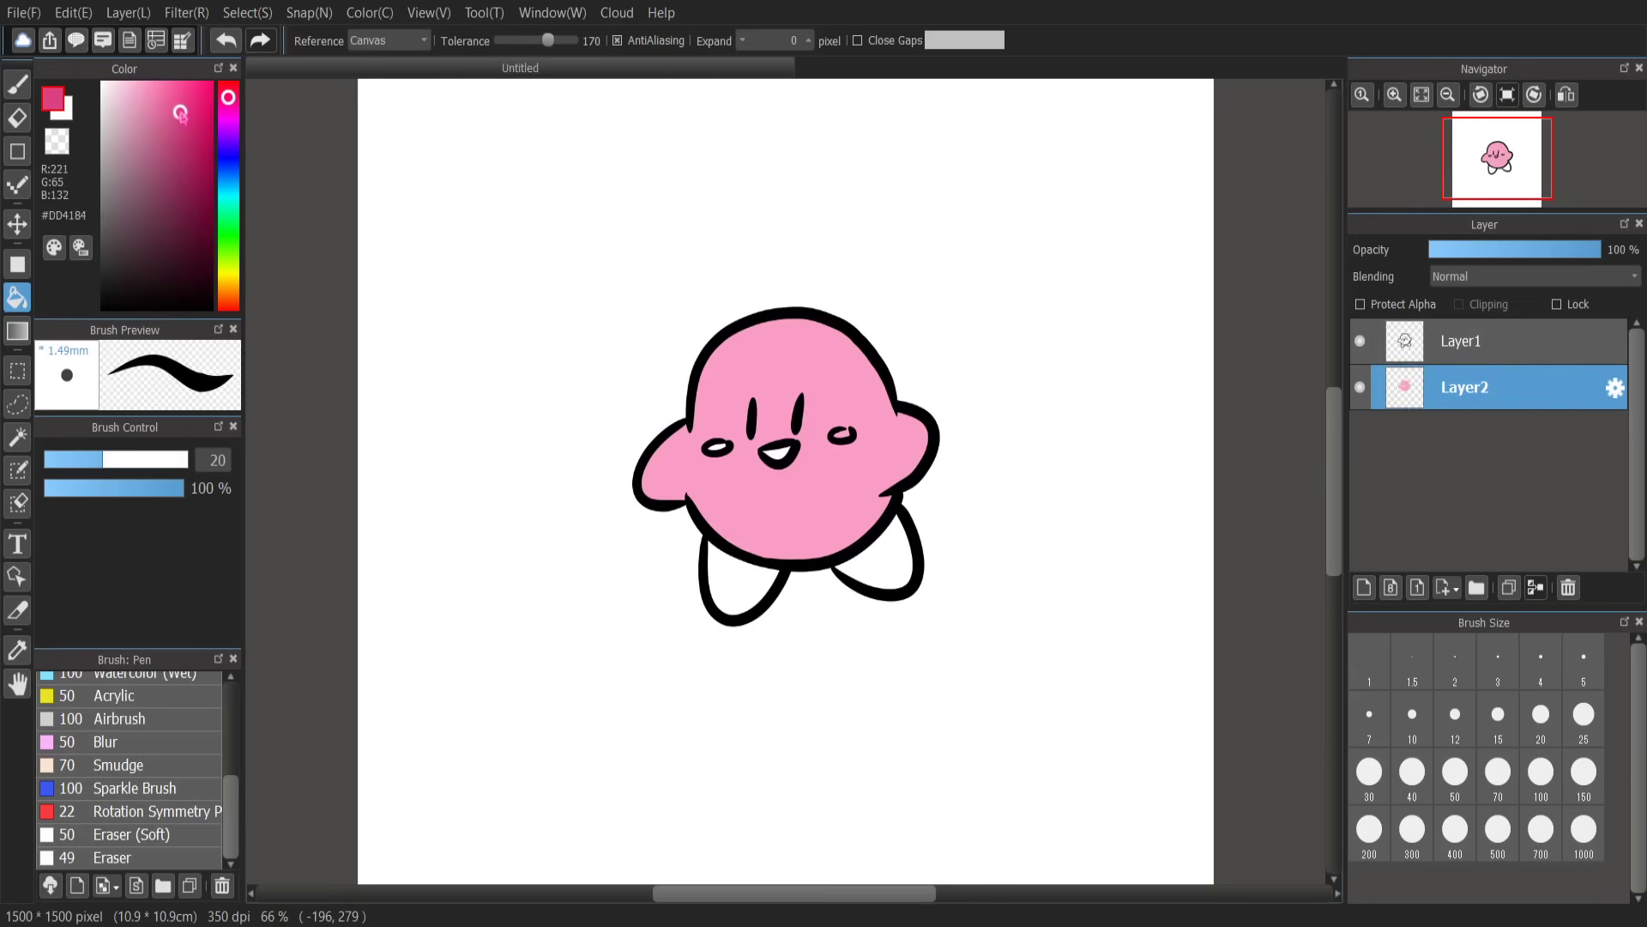
{"action": "left_click", "coordinate": [728, 584]}
{"action": "left_click", "coordinate": [893, 567]}
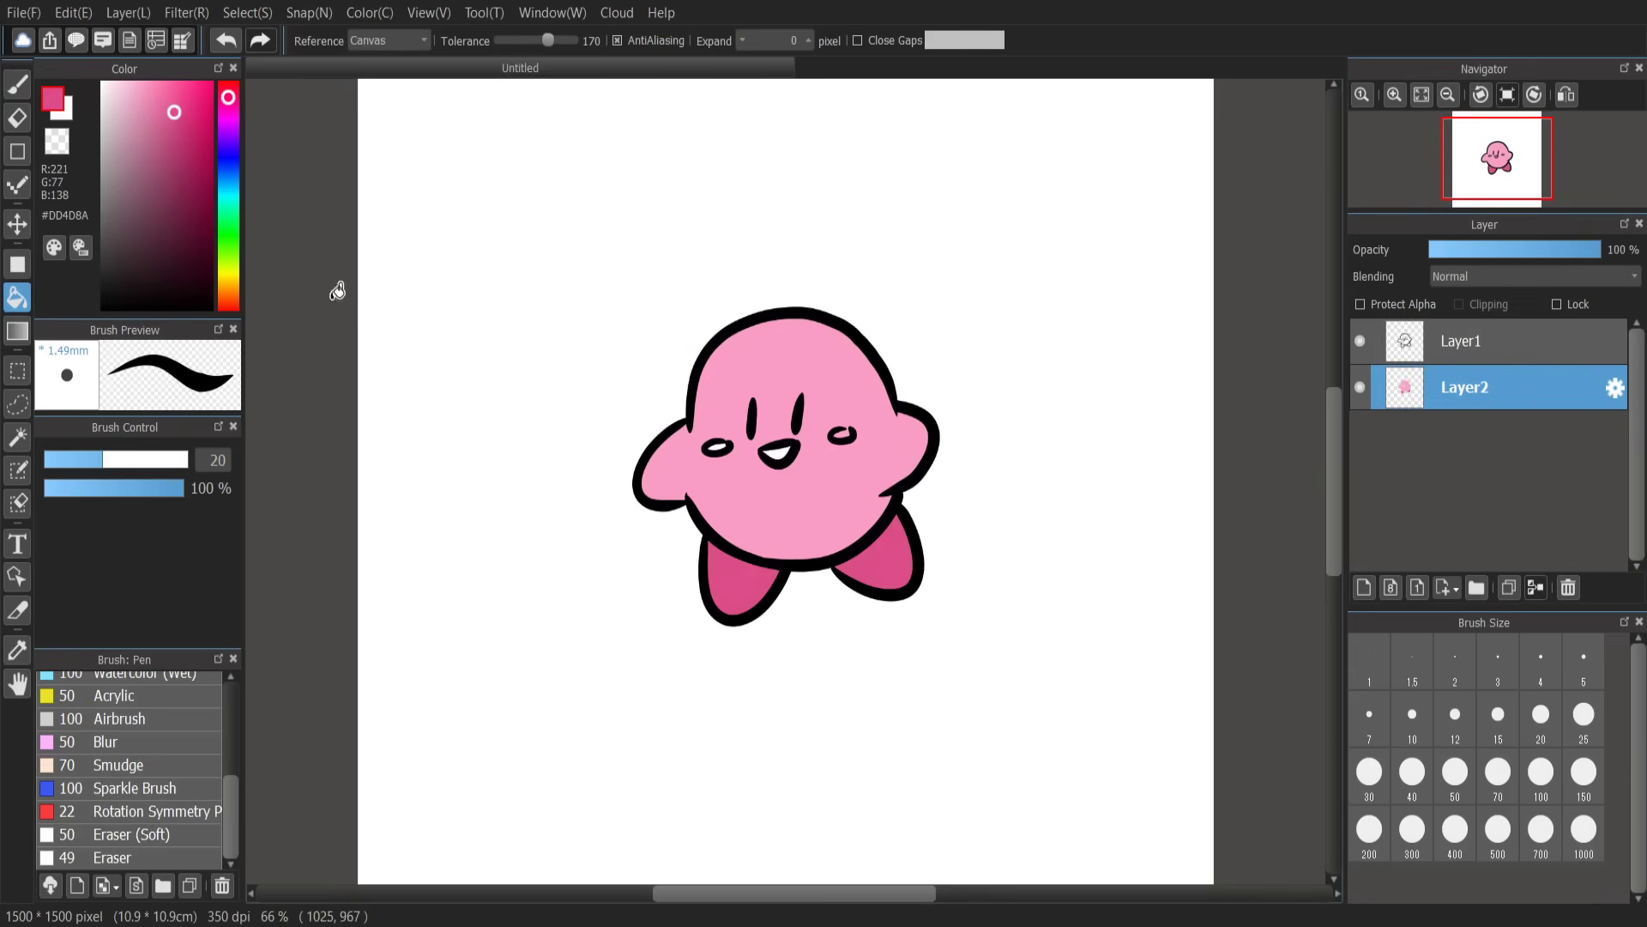
Step: Paint the two cheeks and the mouth on Layer2 with the Brush tool in dark pink #DD4D8A
{"action": "left_click", "coordinate": [17, 83]}
{"action": "scroll", "coordinate": [873, 416], "scroll_direction": "up", "scroll_amount": 1}
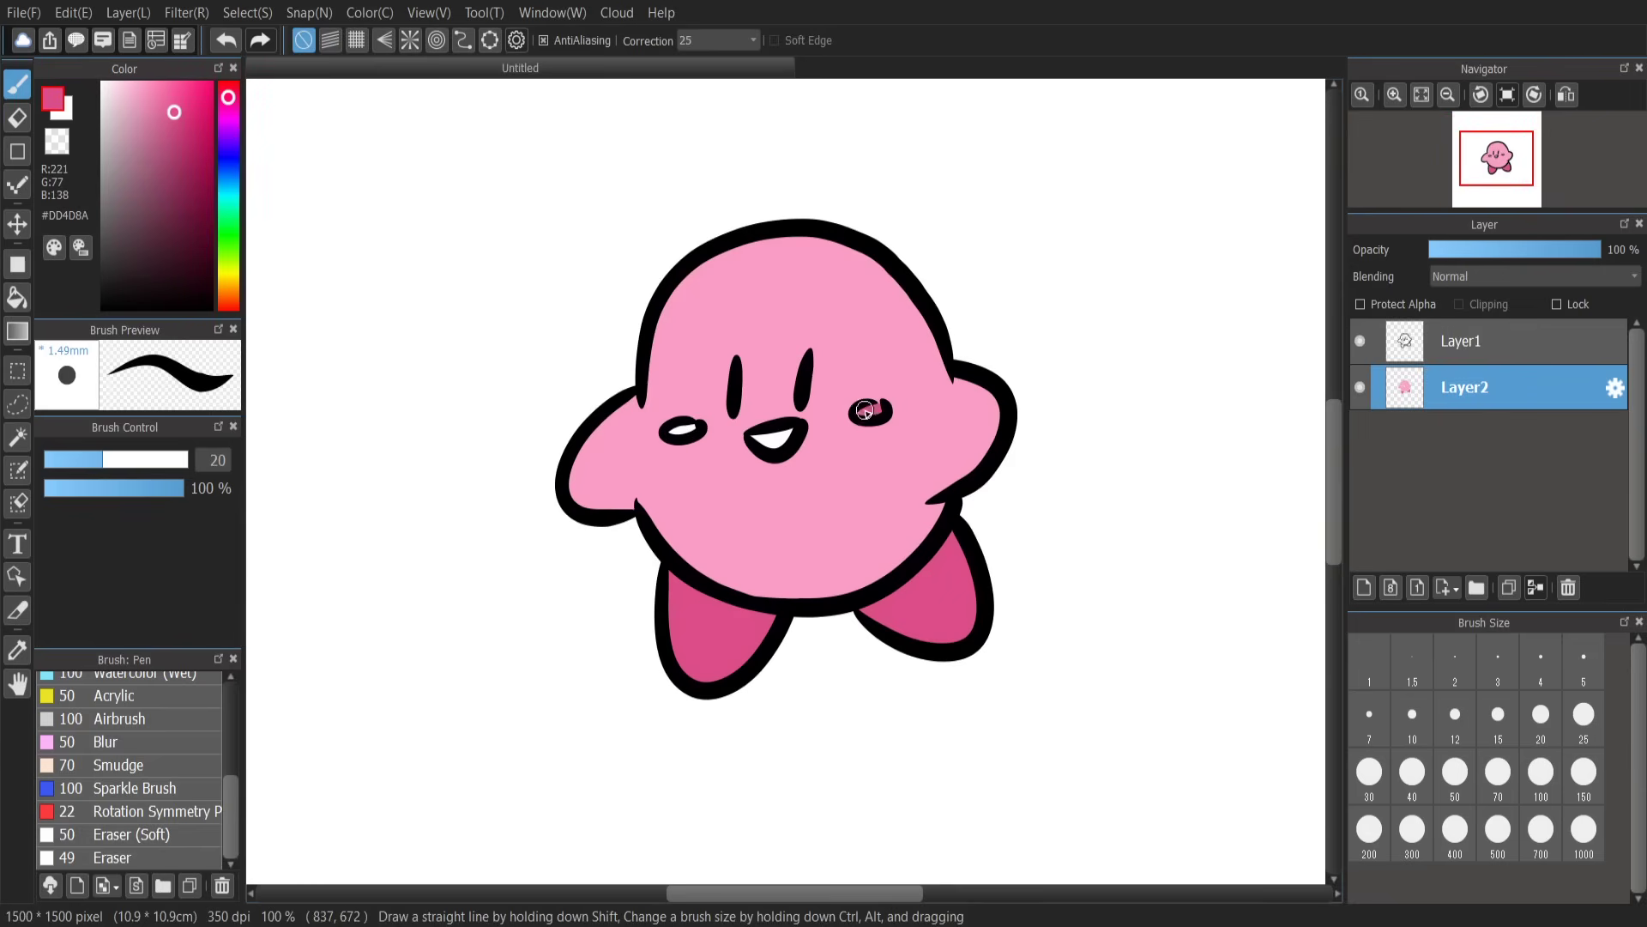
{"action": "scroll", "coordinate": [728, 566], "scroll_direction": "down", "scroll_amount": 1}
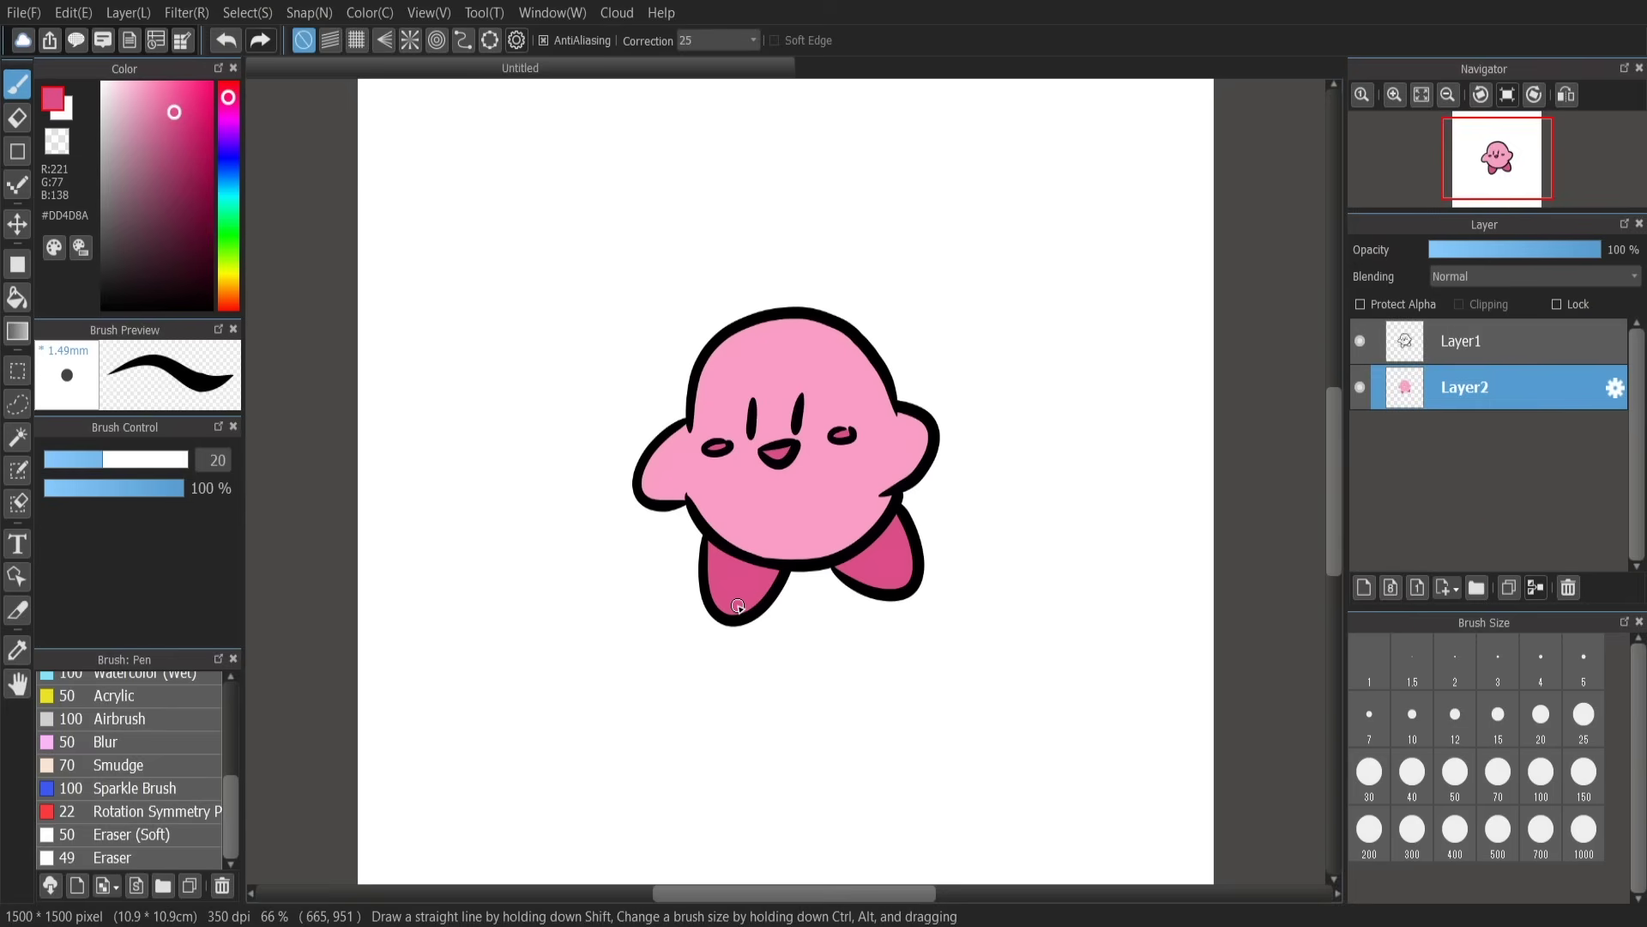
Step: Add a new layer, place it beneath Layer2, and switch to the Gradient tool
{"action": "left_click", "coordinate": [1364, 586]}
{"action": "left_click_drag", "start_coordinate": [1476, 390], "coordinate": [1508, 456]}
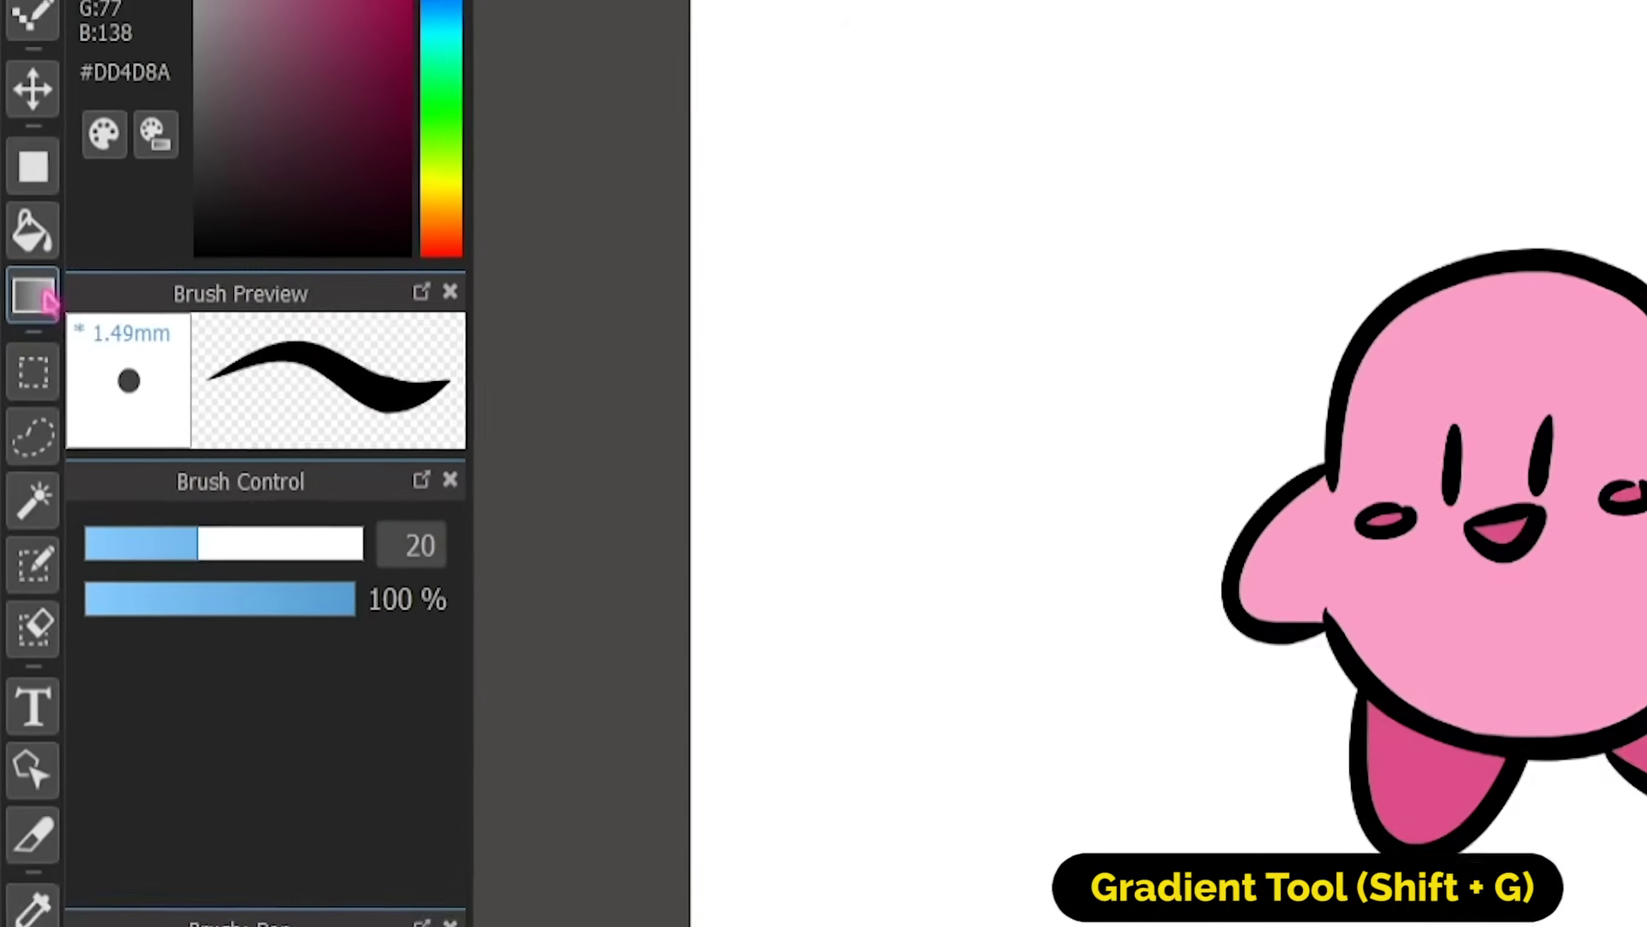
{"action": "left_click", "coordinate": [20, 325]}
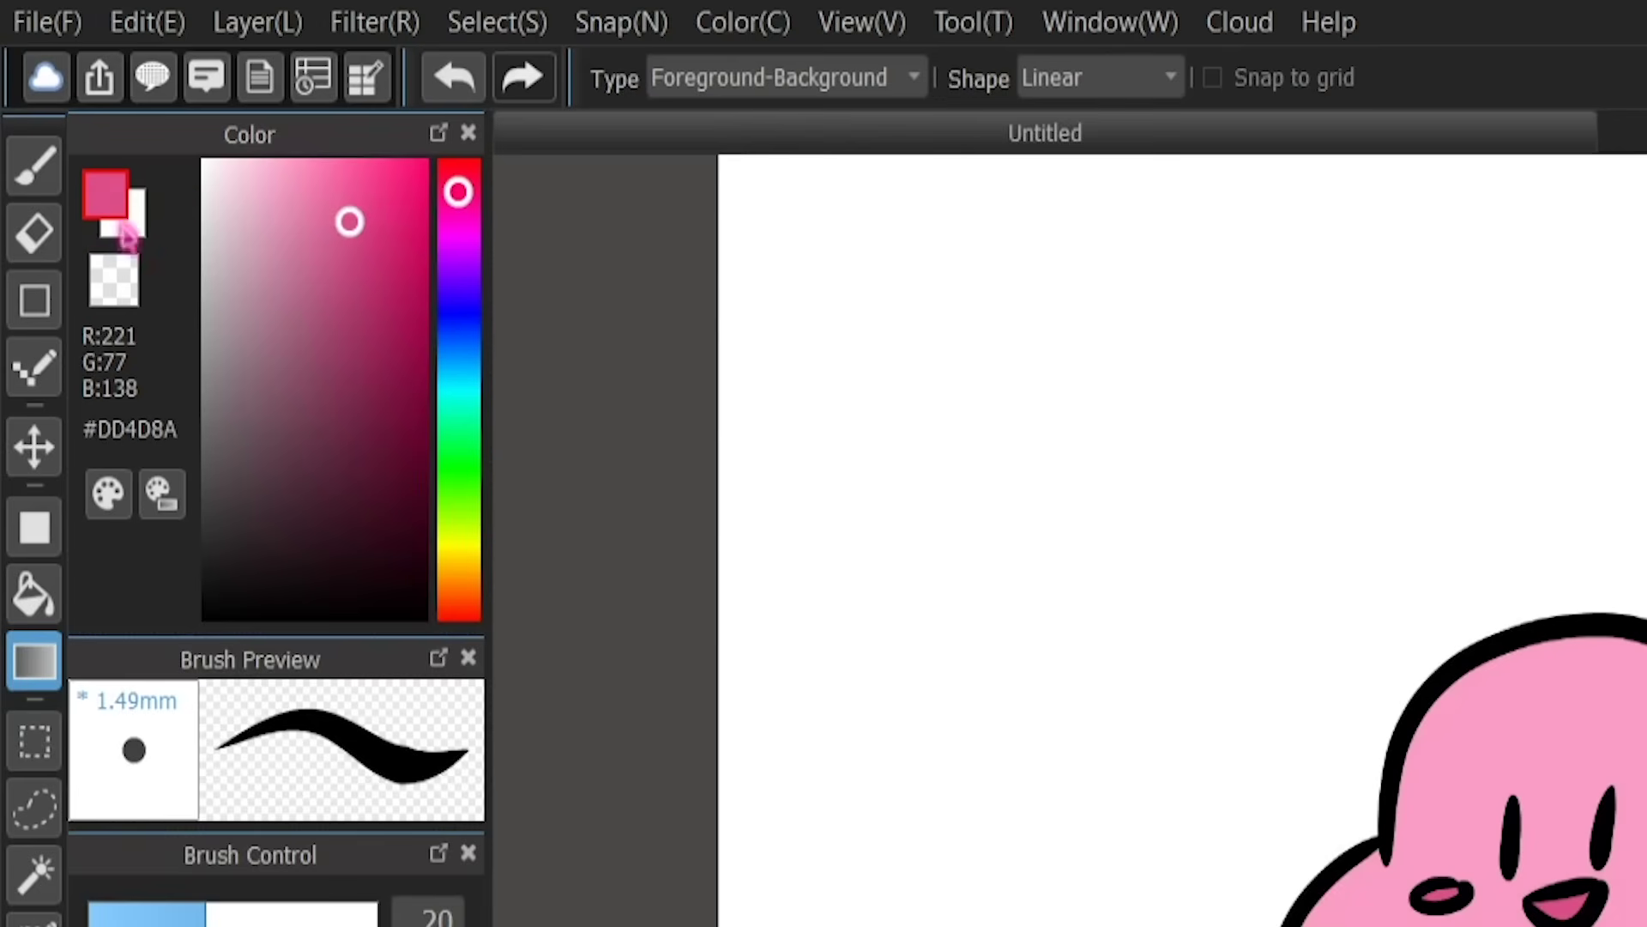
Step: Set the foreground colour for the gradient to light blue #84CAF9
{"action": "mouse_move", "coordinate": [464, 287]}
{"action": "left_mouse_down"}
{"action": "mouse_move", "coordinate": [469, 309]}
{"action": "mouse_move", "coordinate": [481, 265]}
{"action": "mouse_move", "coordinate": [471, 360]}
{"action": "left_mouse_up"}
{"action": "left_click", "coordinate": [329, 181]}
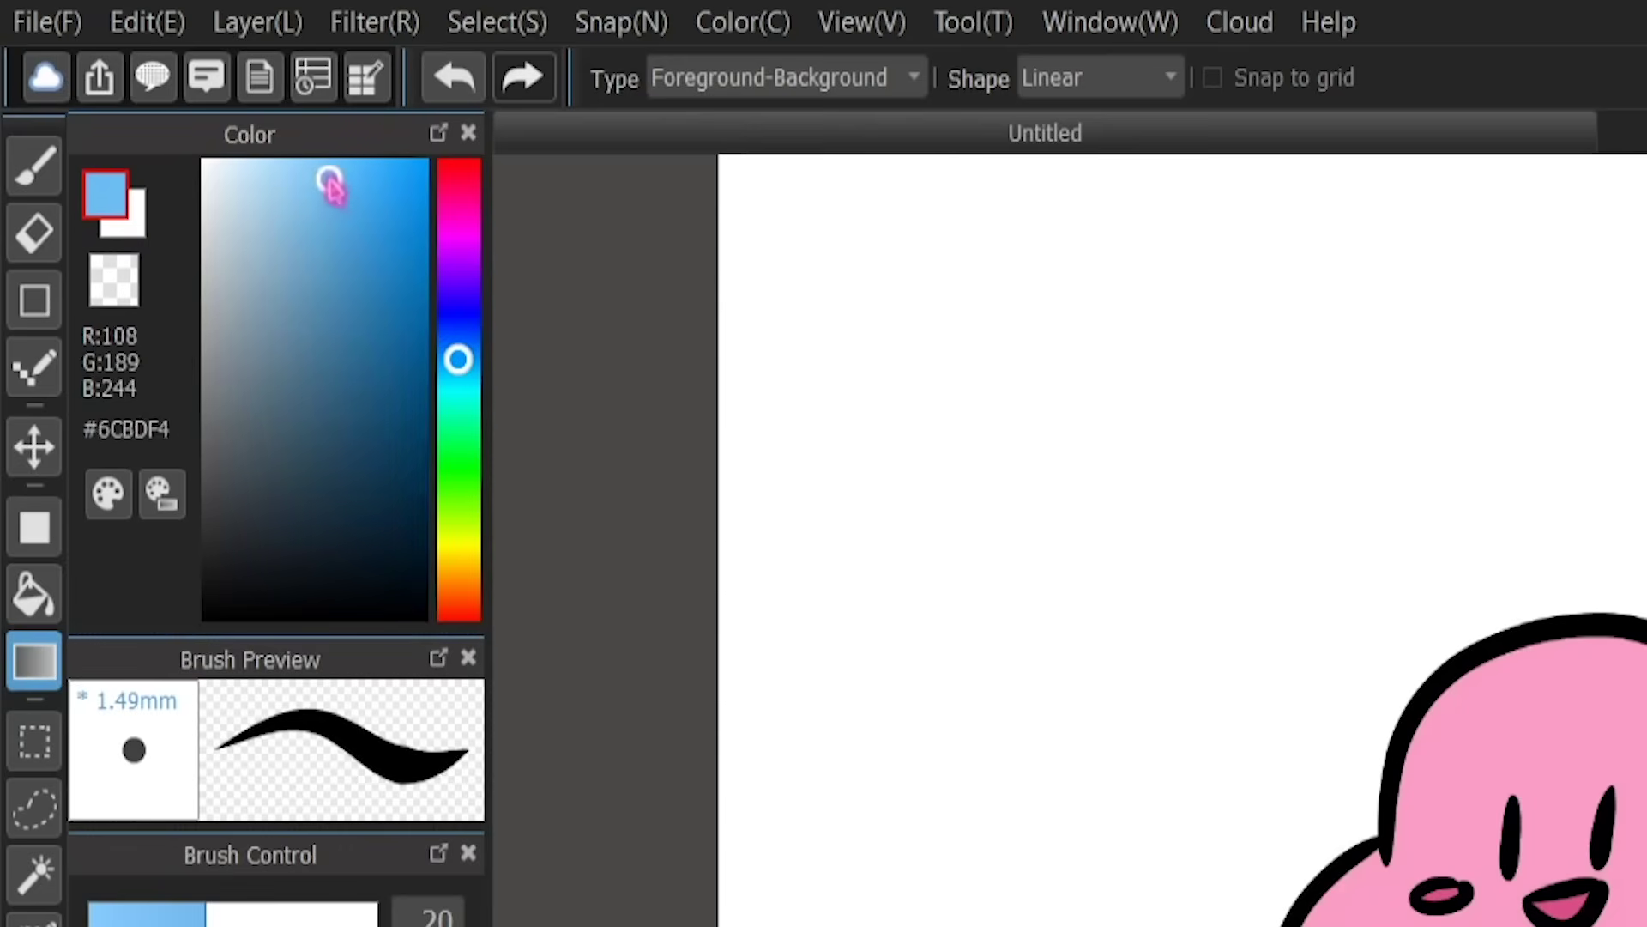
{"action": "left_click_drag", "start_coordinate": [330, 181], "coordinate": [317, 171]}
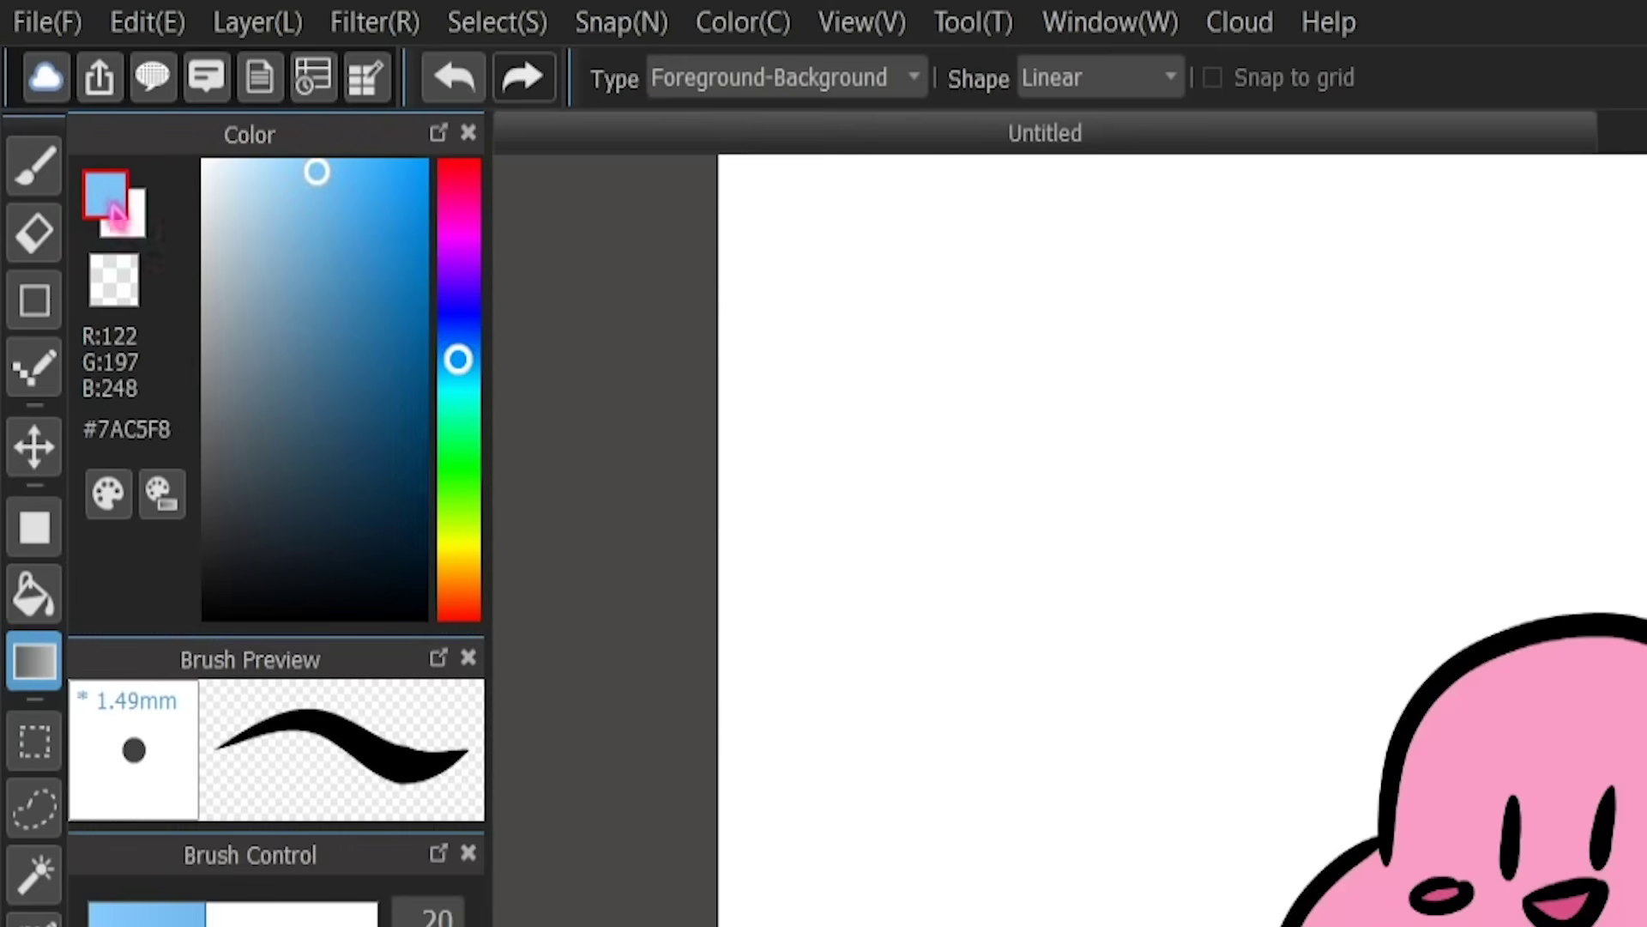
{"action": "left_click_drag", "start_coordinate": [317, 175], "coordinate": [308, 169]}
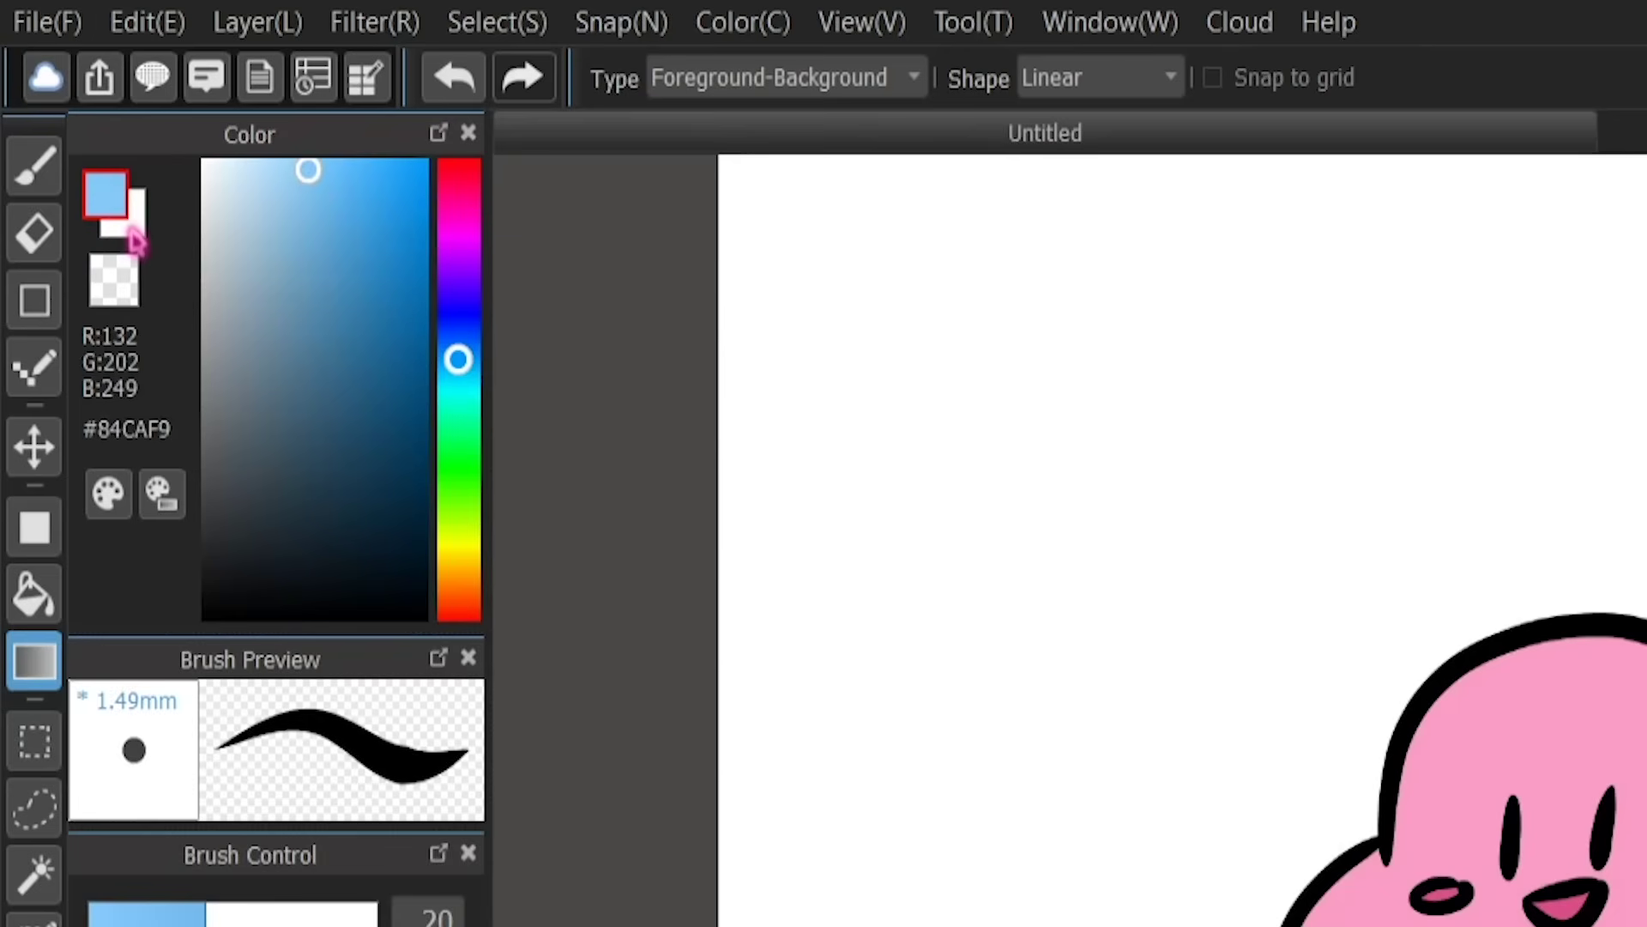
Step: Set the background colour to a light salmon pink and return light blue to the foreground
{"action": "left_click", "coordinate": [137, 243]}
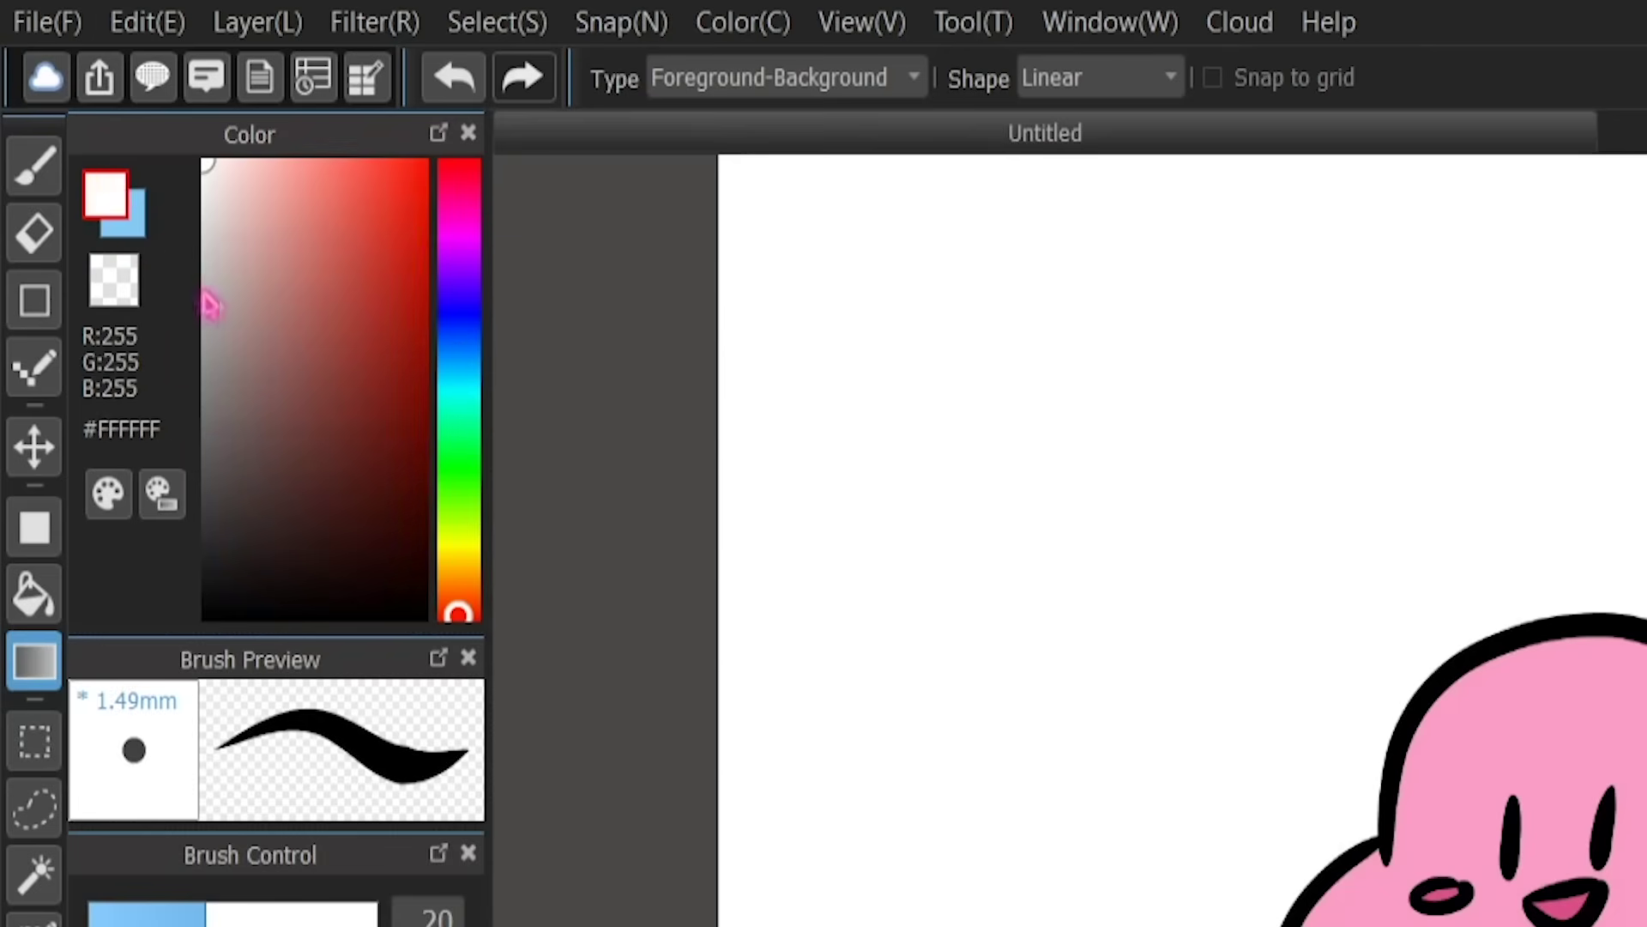
{"action": "left_click", "coordinate": [133, 217]}
{"action": "double_click", "coordinate": [133, 216]}
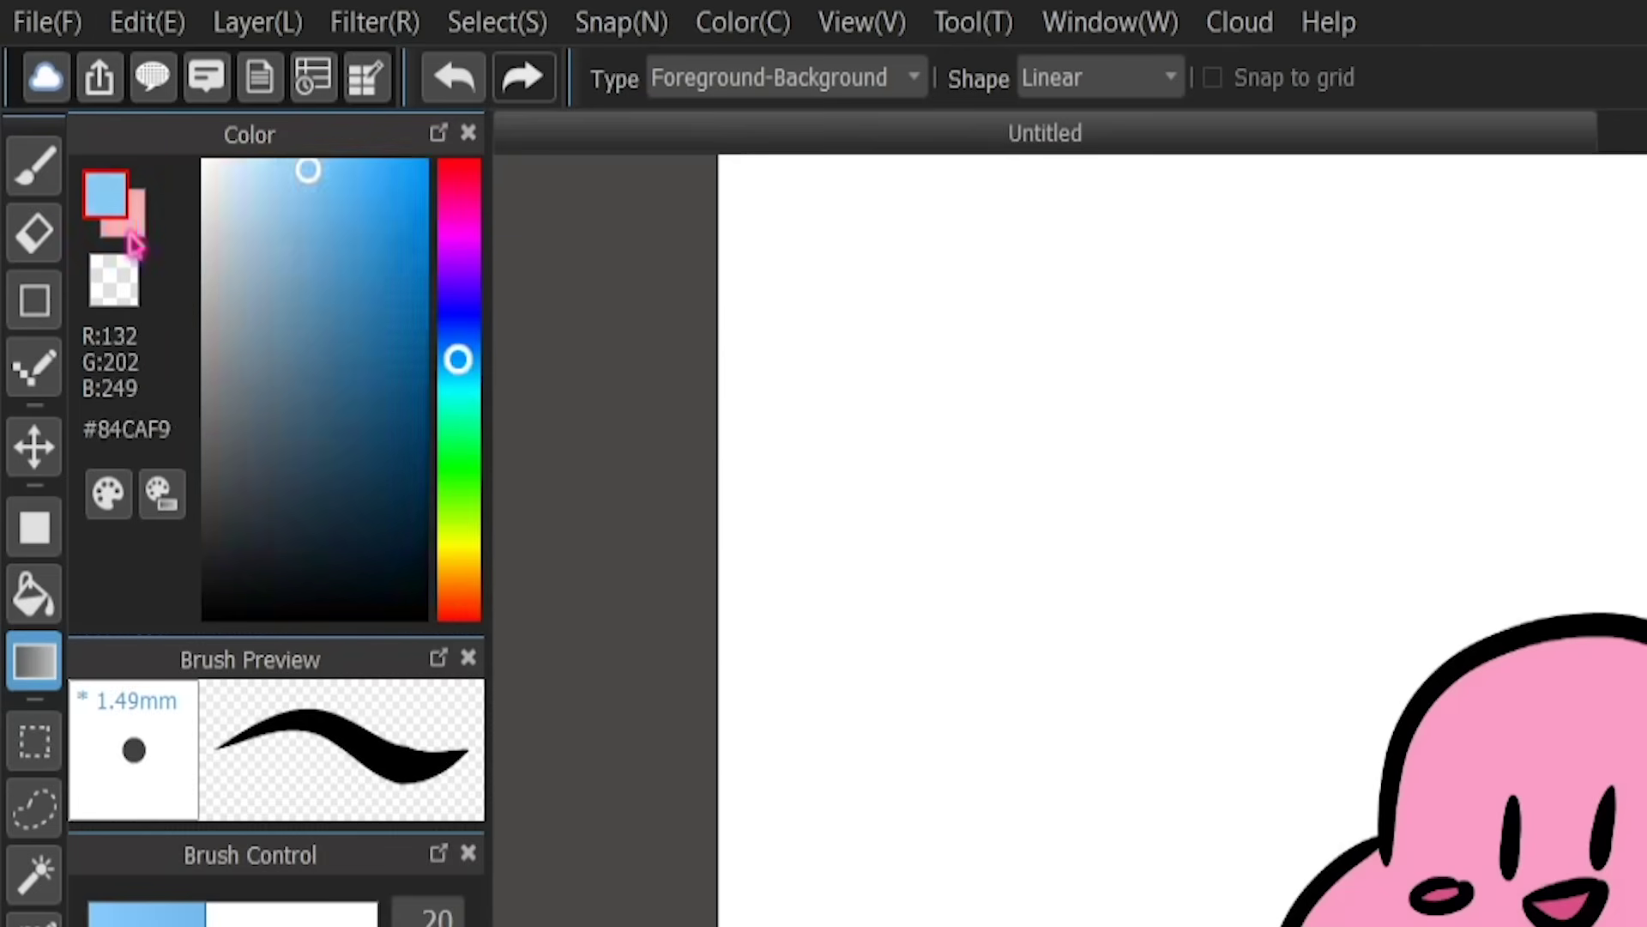
{"action": "left_click", "coordinate": [133, 216]}
{"action": "left_click", "coordinate": [136, 203]}
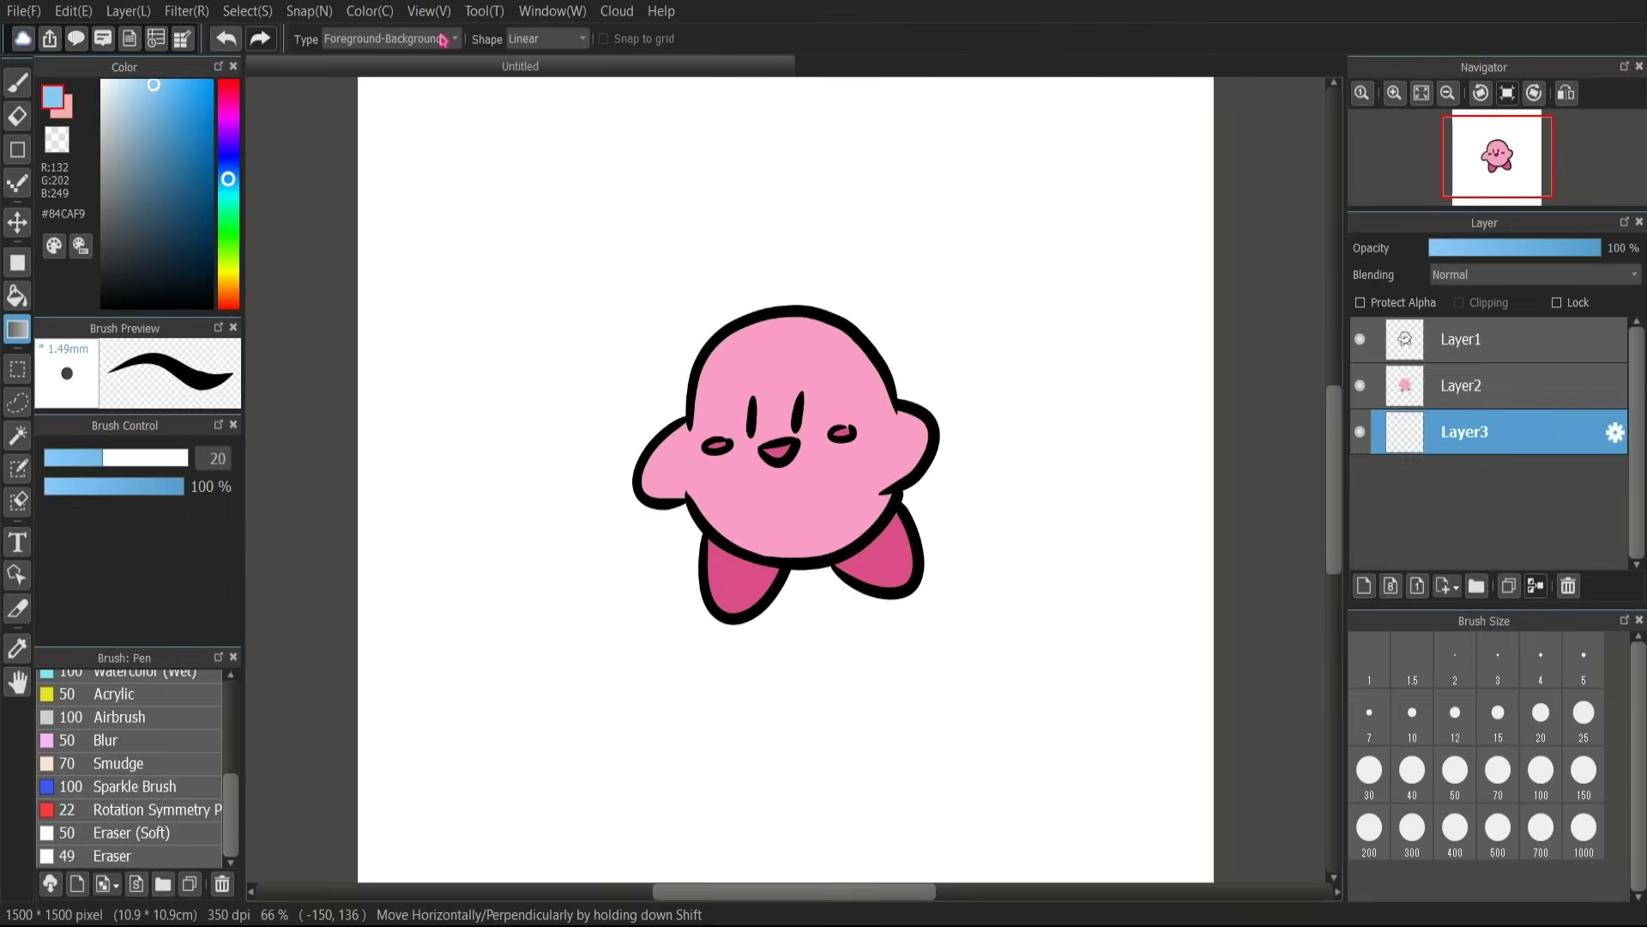
Step: Apply linear Foreground-Background gradients in several directions on Layer3, ending with blue at the canvas's upper left and pink at the lower right
{"action": "left_click_drag", "start_coordinate": [745, 105], "coordinate": [824, 817]}
{"action": "left_click_drag", "start_coordinate": [892, 108], "coordinate": [674, 882]}
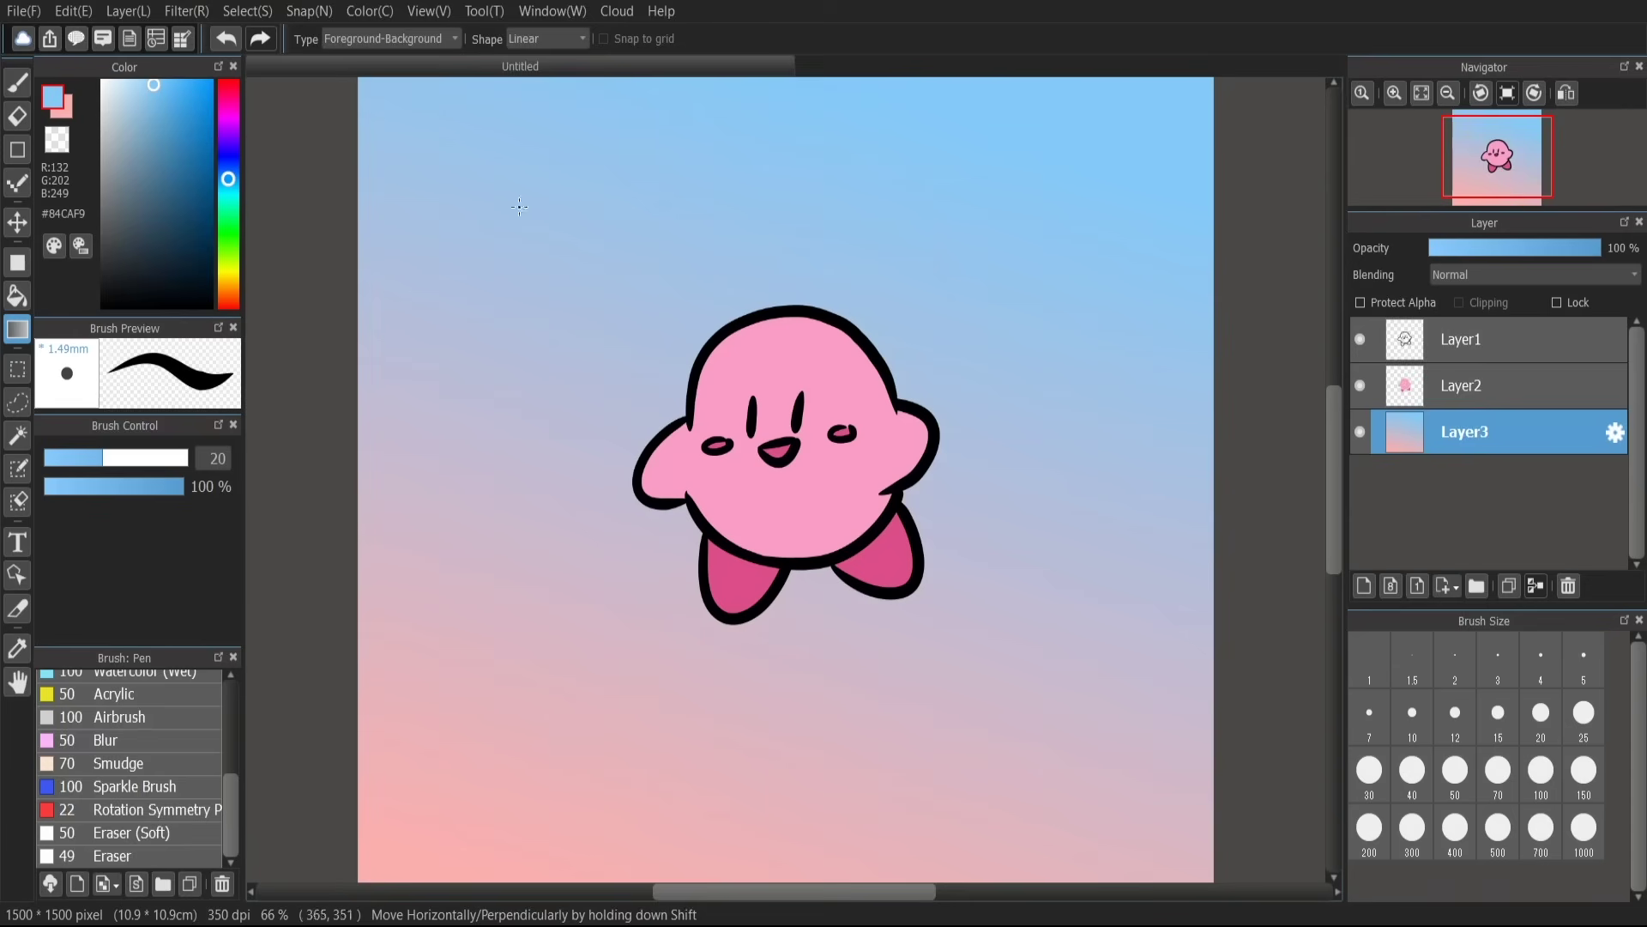
{"action": "left_click_drag", "start_coordinate": [472, 126], "coordinate": [953, 837]}
{"action": "left_click_drag", "start_coordinate": [575, 148], "coordinate": [897, 819]}
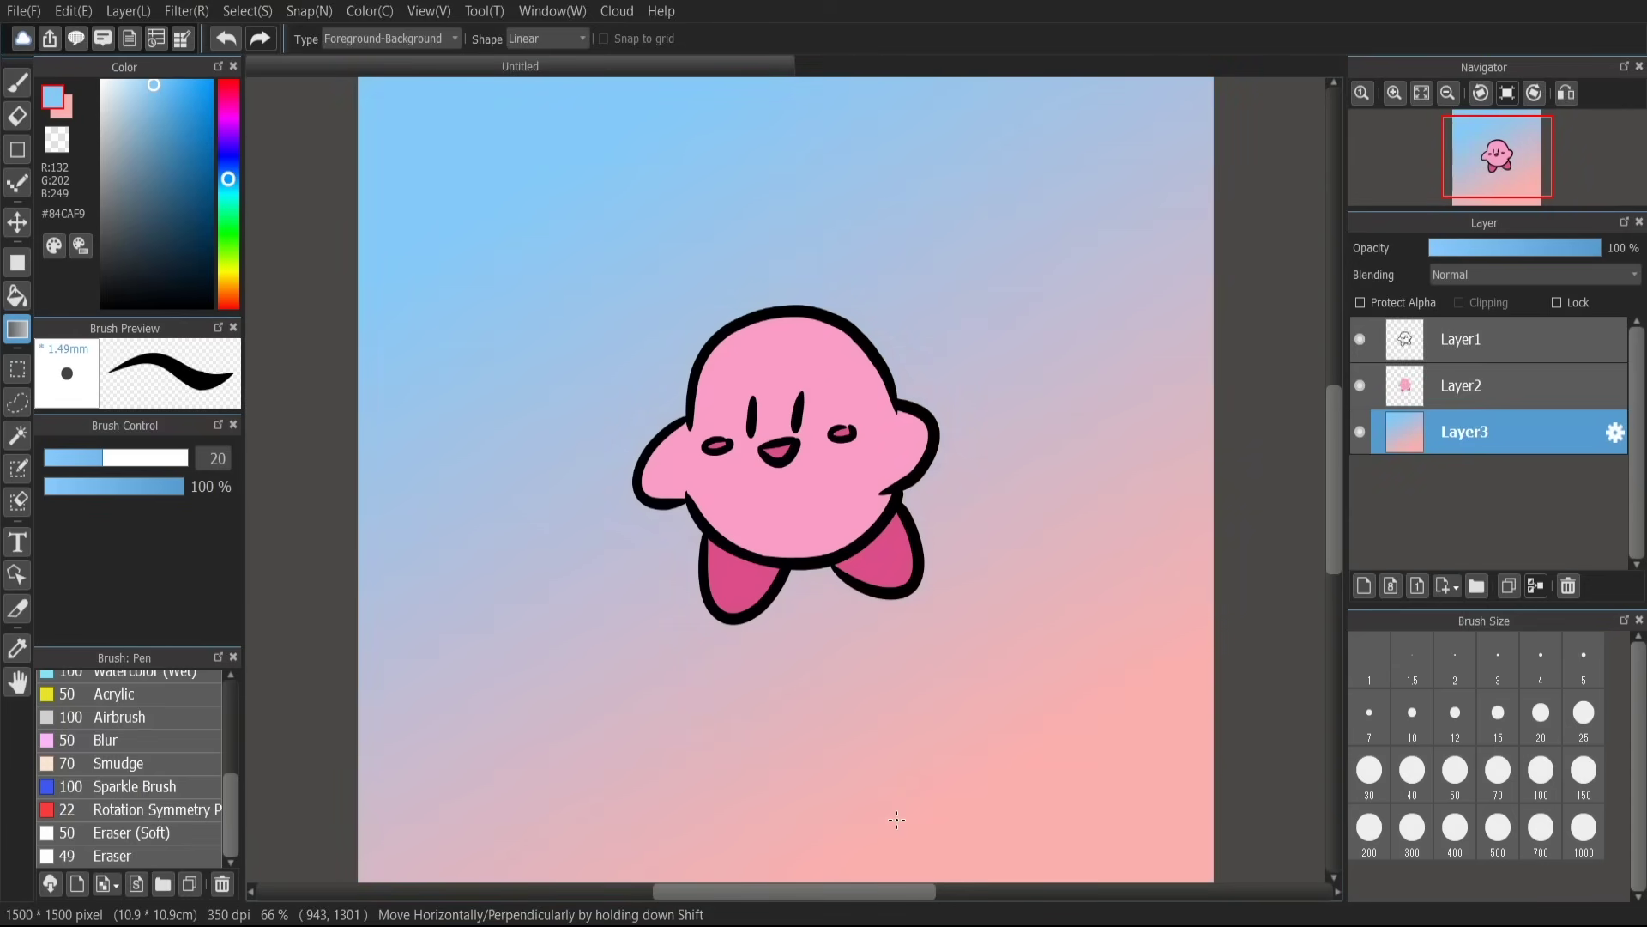
Step: Make a rectangular selection around the whole character with the Select tool
{"action": "key", "text": "ctrl+minus"}
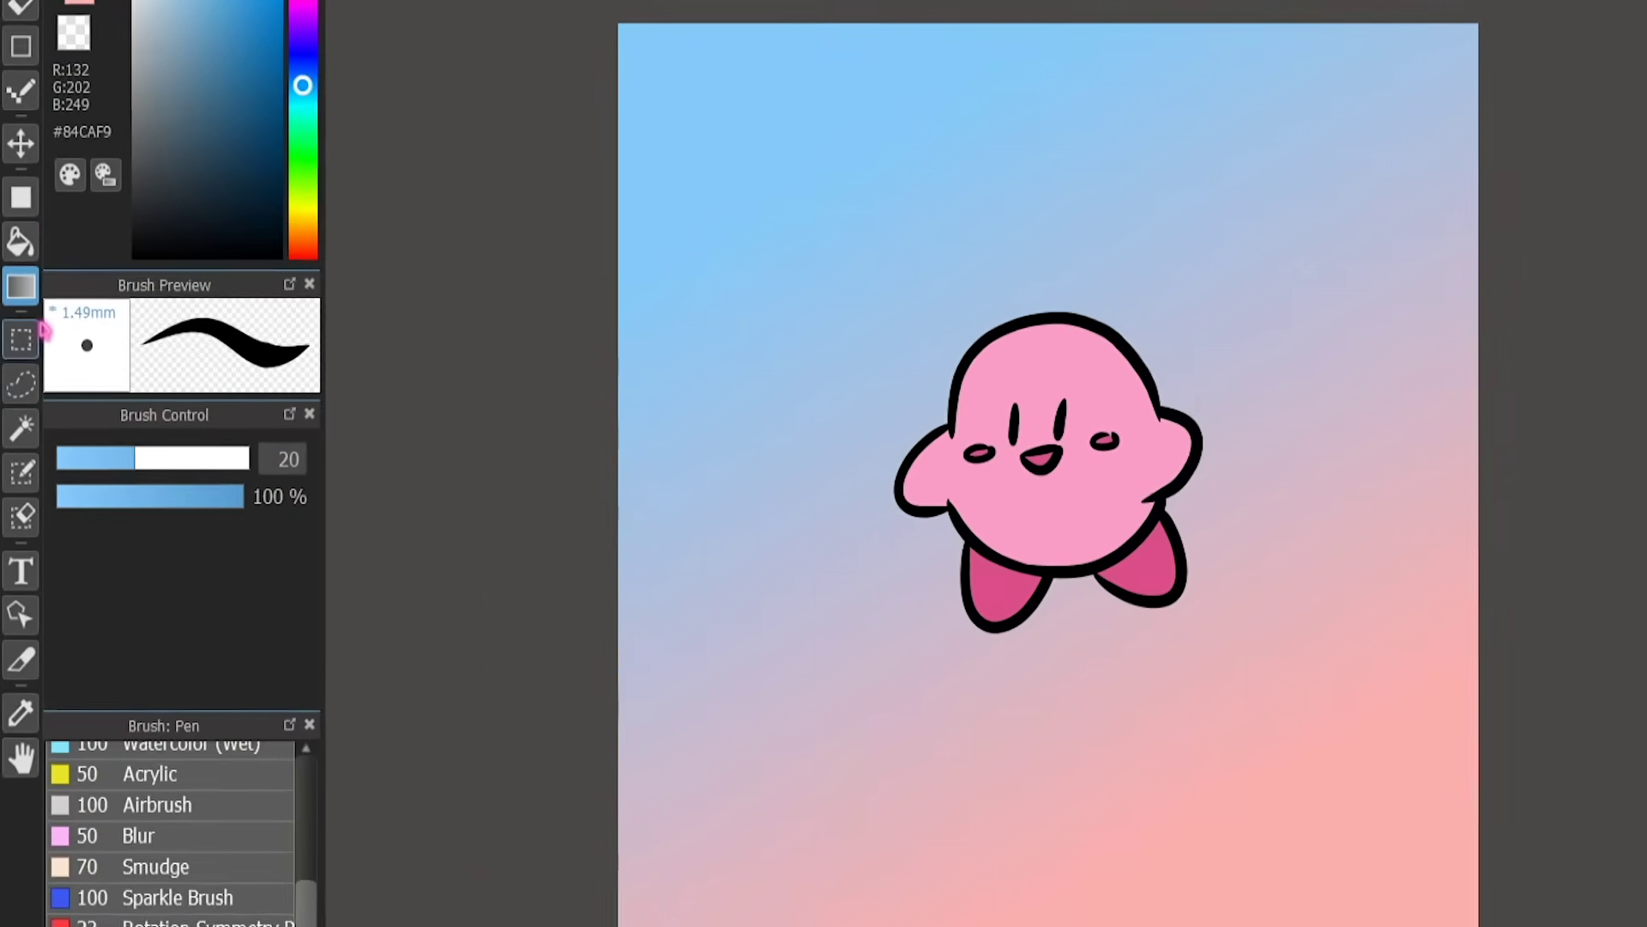
{"action": "left_click", "coordinate": [28, 295]}
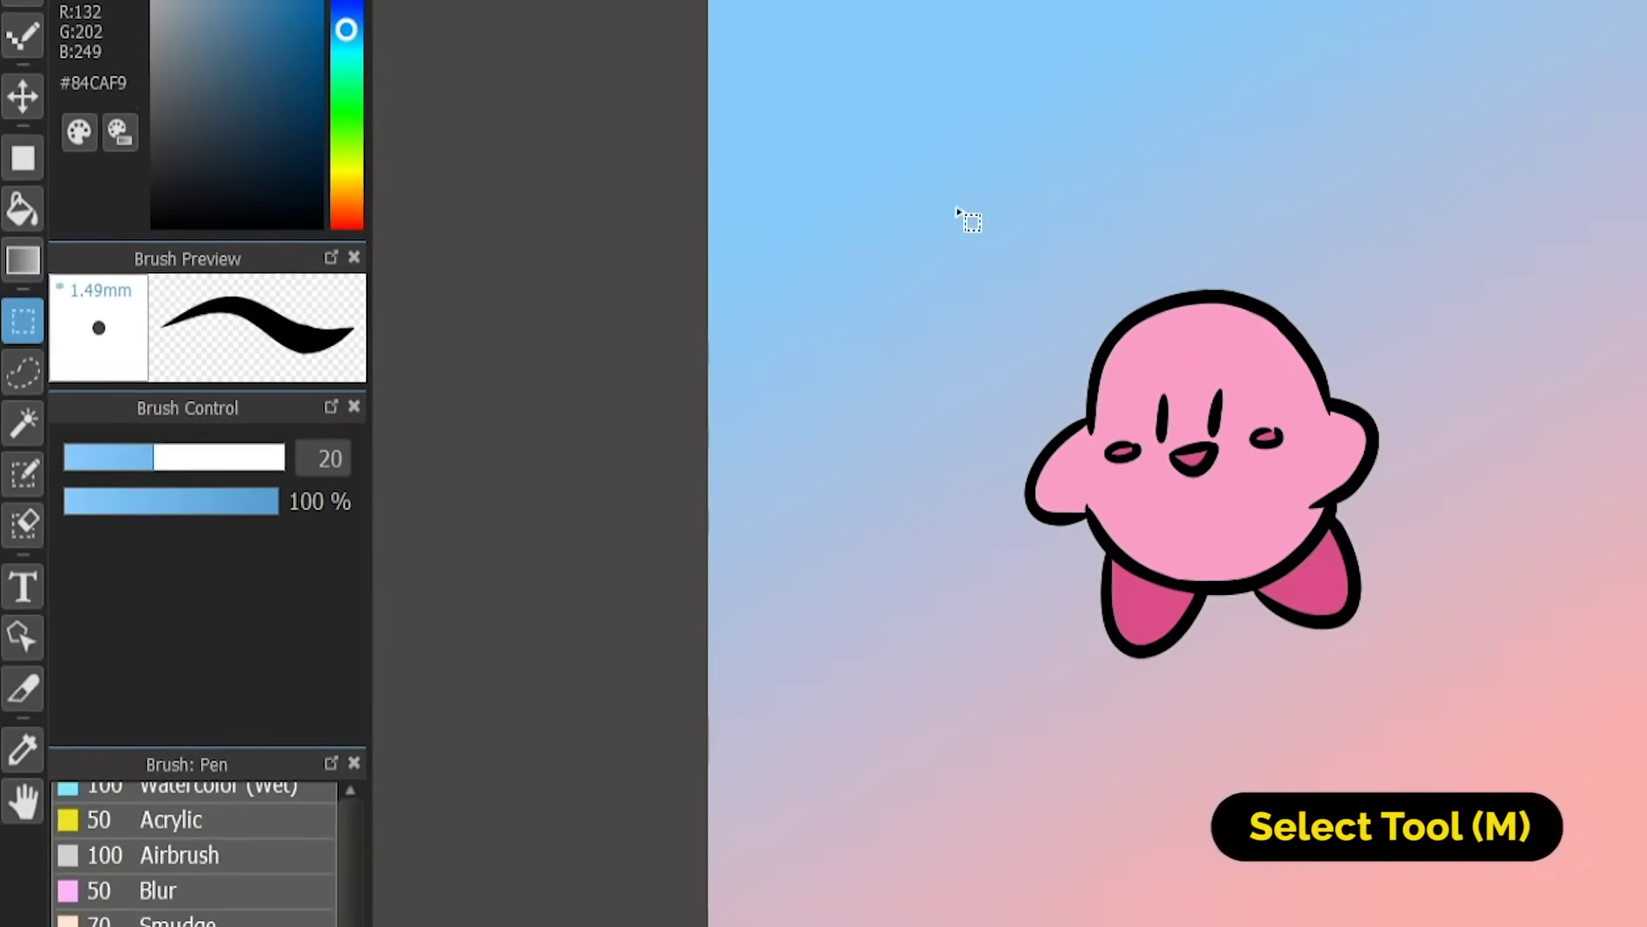
{"action": "left_click_drag", "start_coordinate": [1179, 60], "coordinate": [1646, 861]}
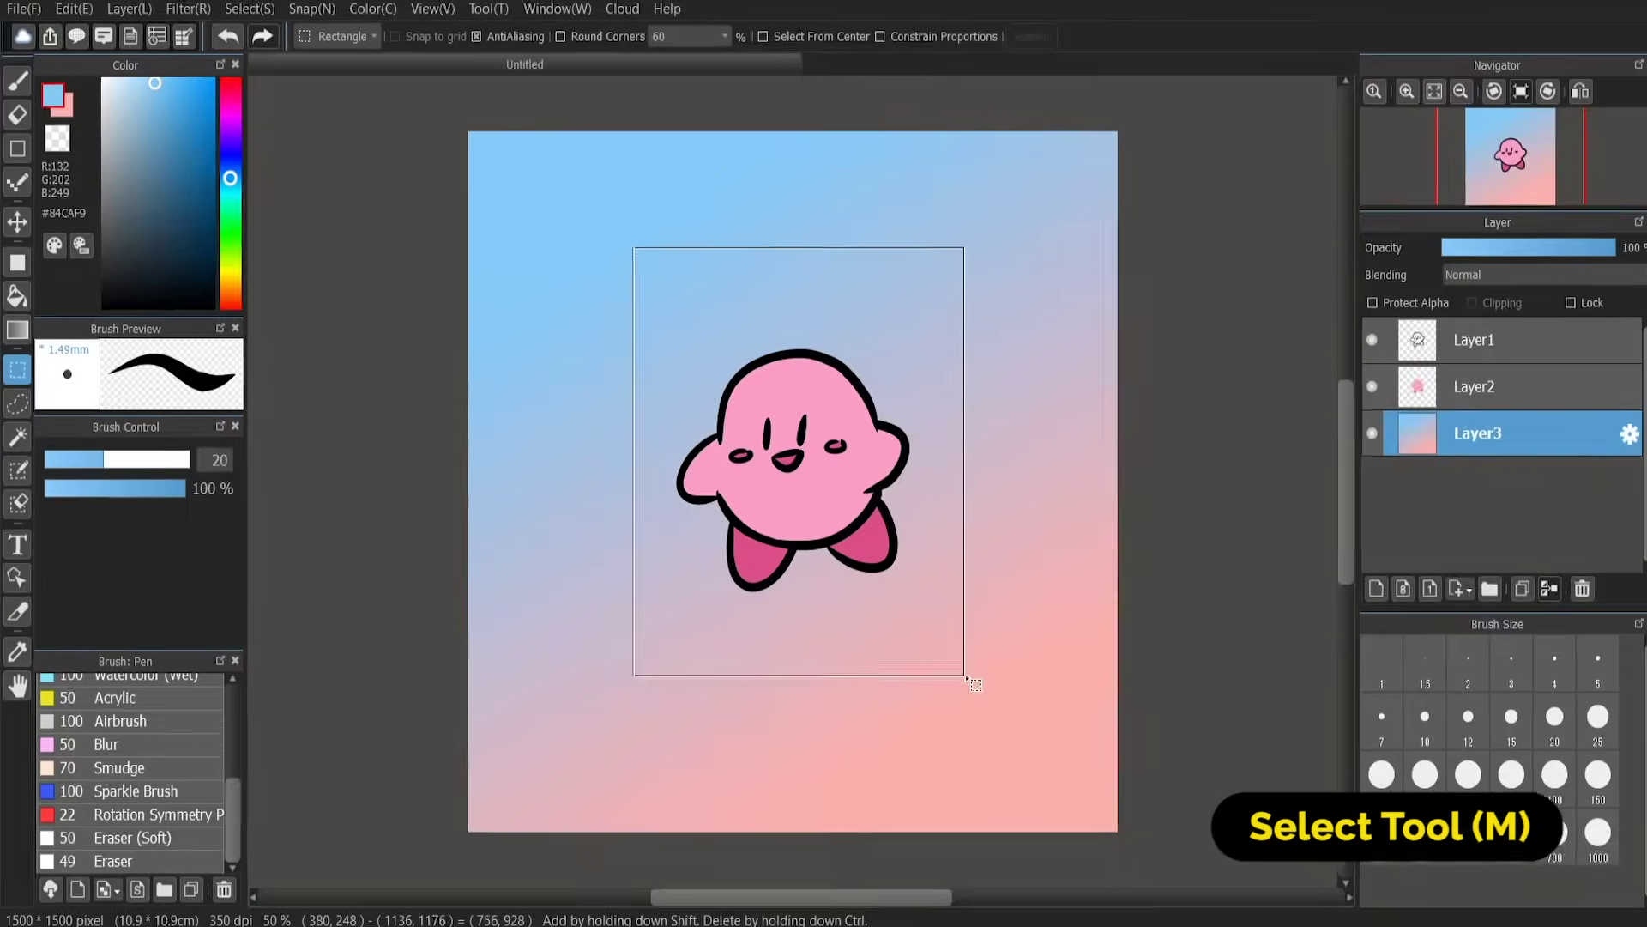
{"action": "left_click_drag", "start_coordinate": [976, 684], "coordinate": [966, 670]}
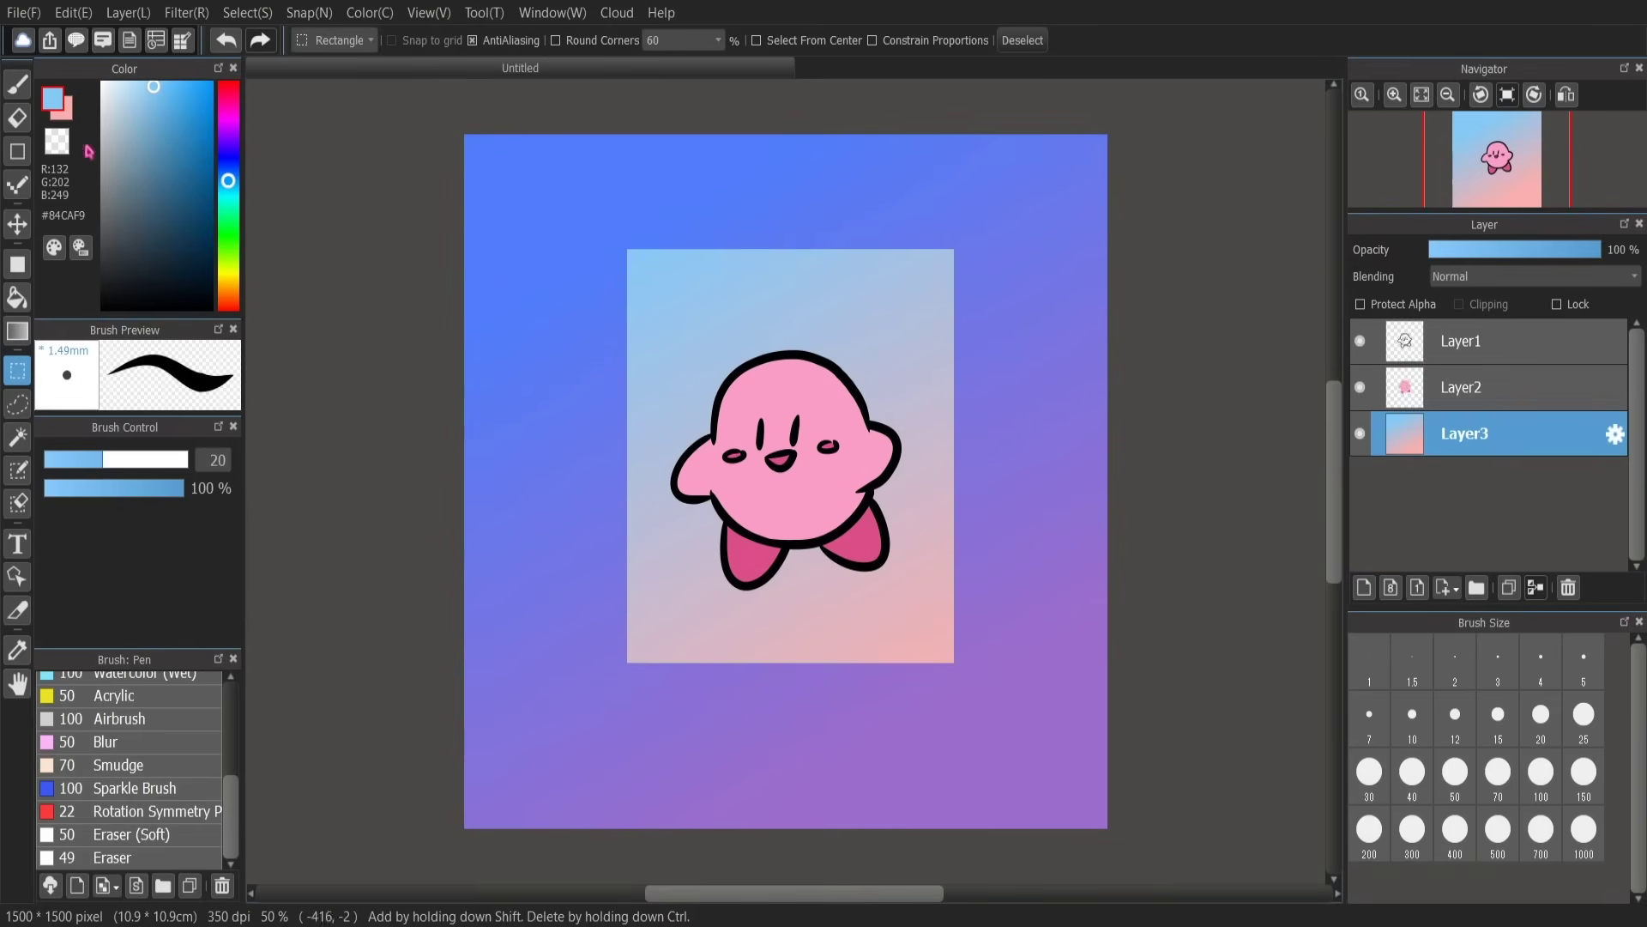
Step: Try moving the selected part of the Layer3 gradient around the canvas with the Move tool and undo the moves
{"action": "left_click", "coordinate": [17, 224]}
{"action": "left_click_drag", "start_coordinate": [755, 386], "coordinate": [668, 288]}
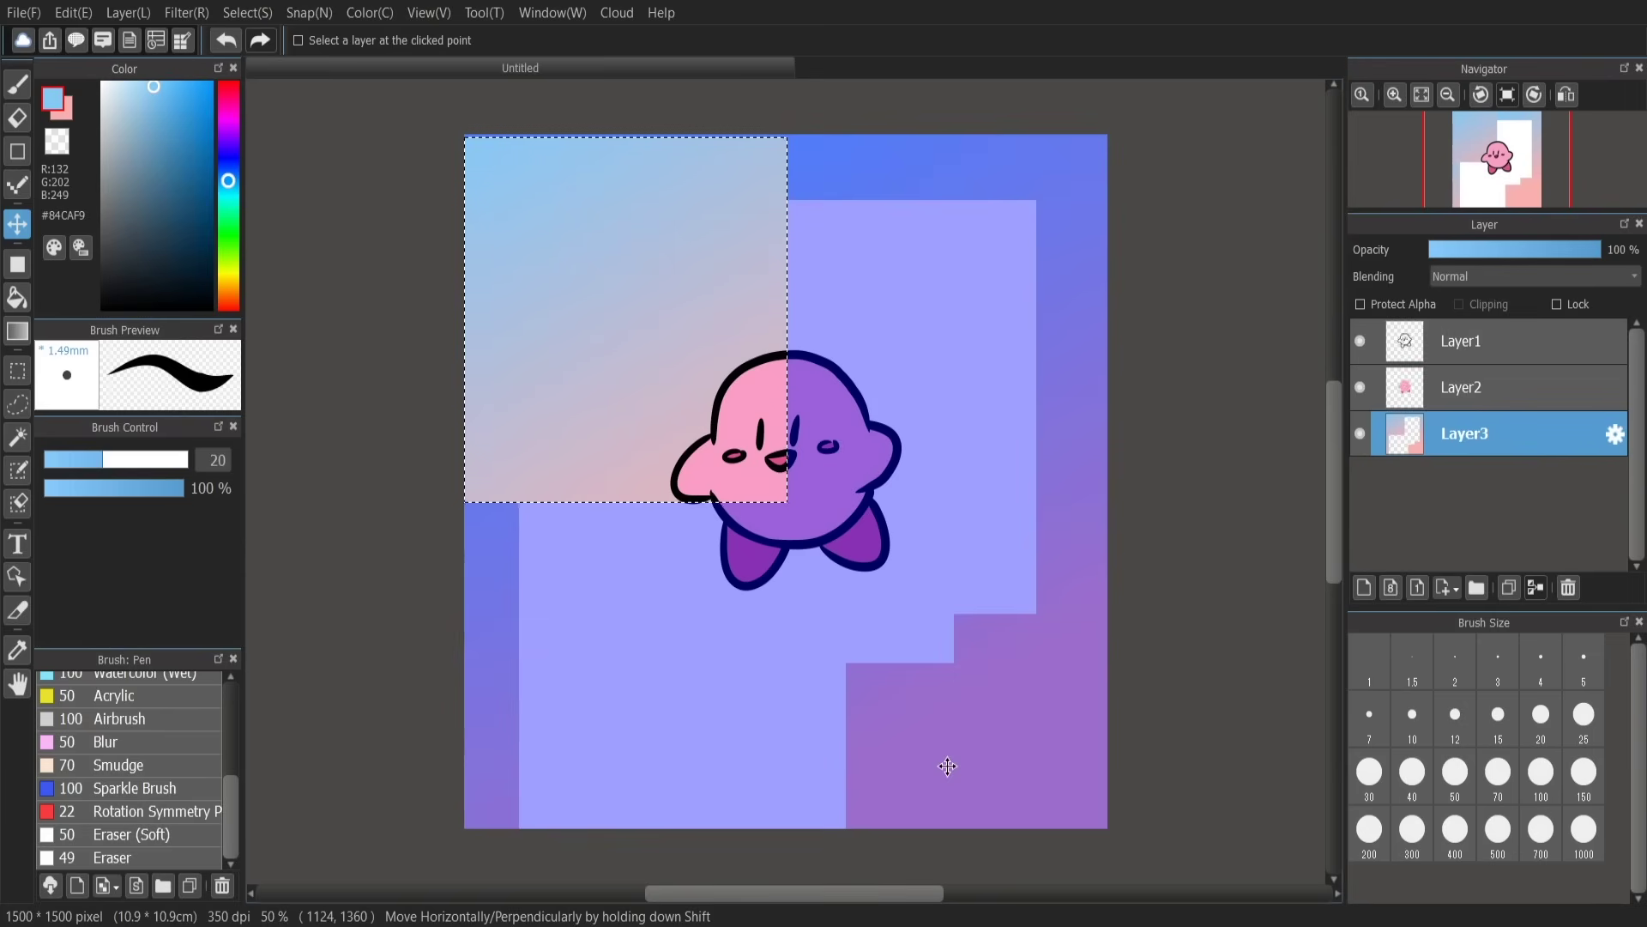
{"action": "key", "text": "ctrl+z"}
{"action": "key", "text": "ctrl+z"}
{"action": "key", "text": "ctrl+z"}
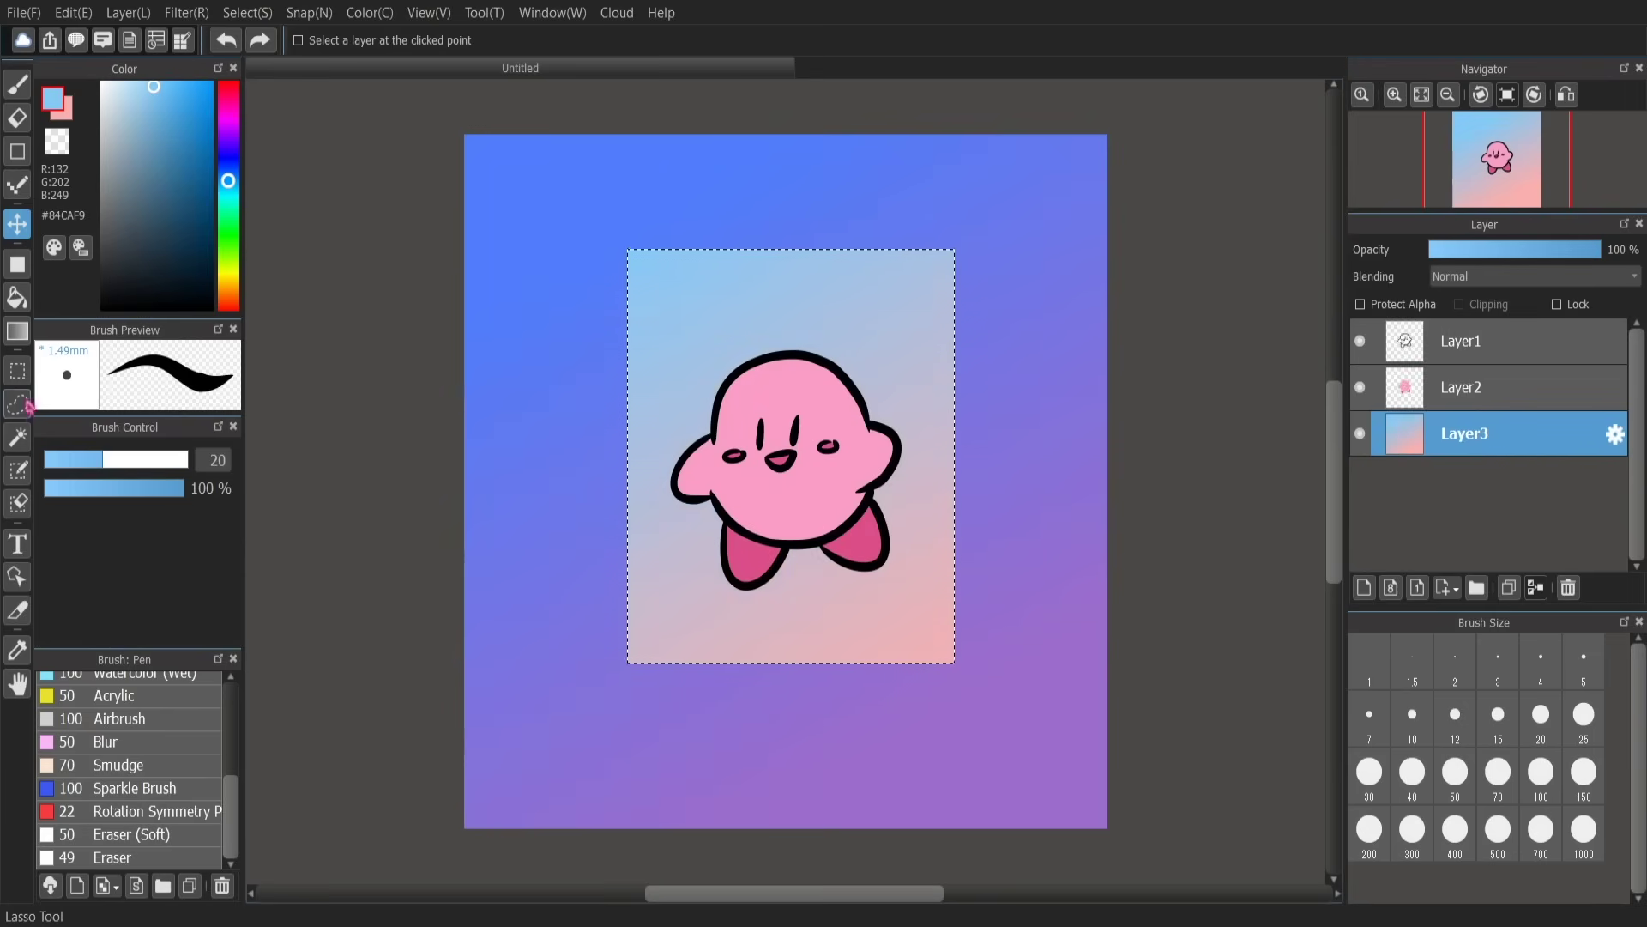
Step: Set the Select tool's shape to Ellipse and draw an elliptical selection around the character
{"action": "key", "text": "m"}
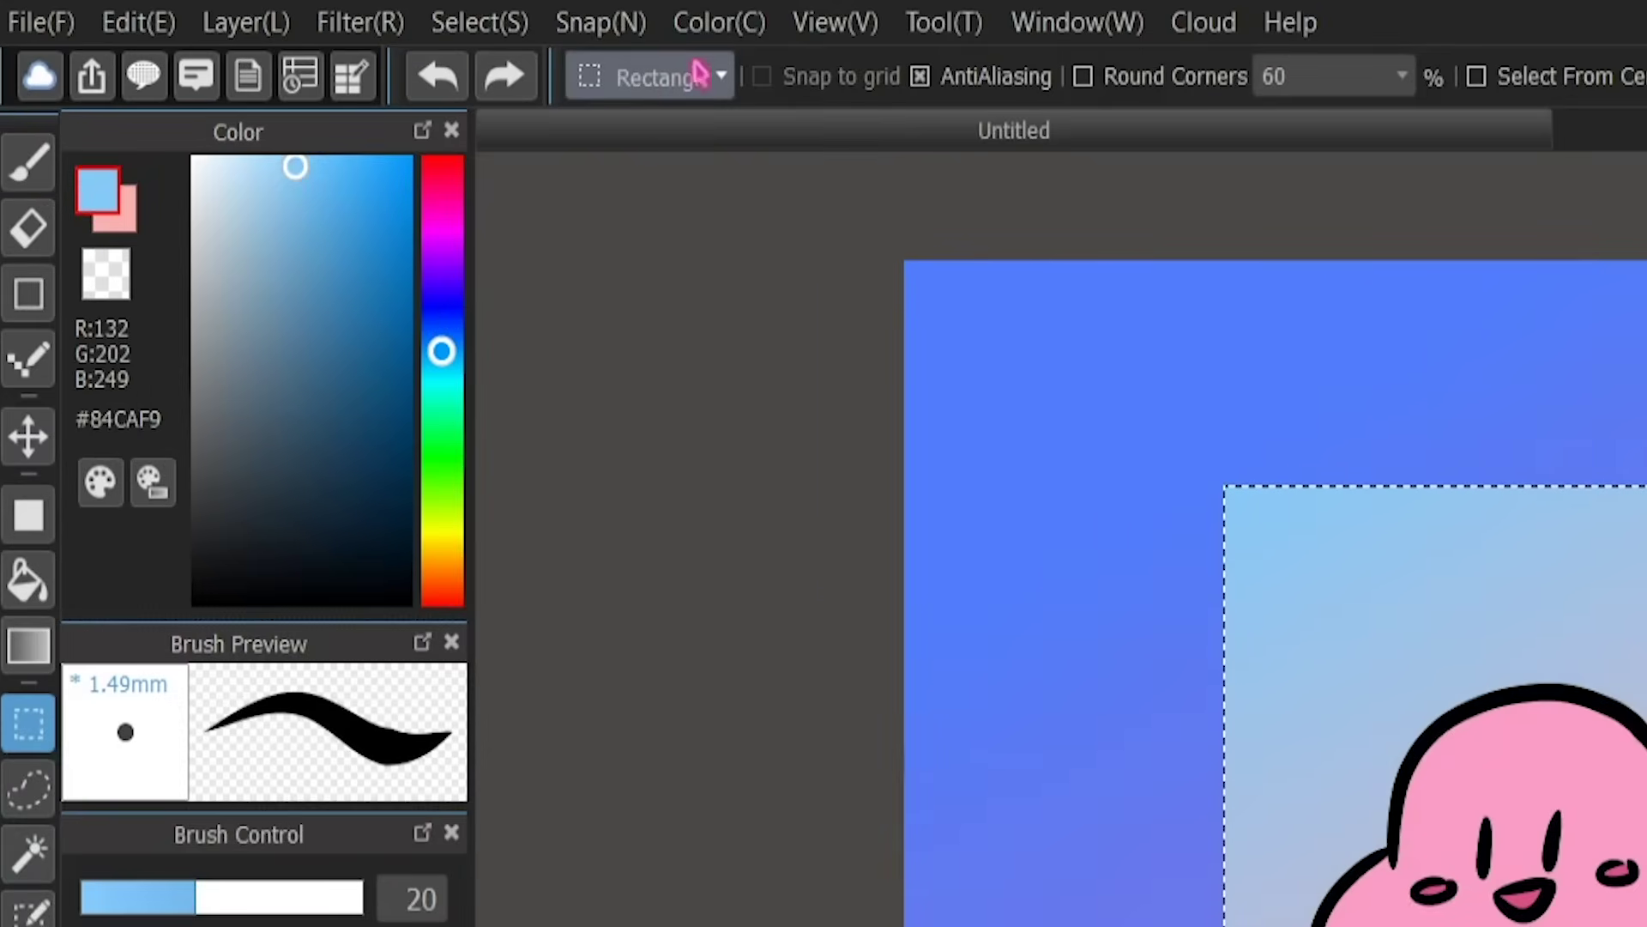
{"action": "left_click", "coordinate": [695, 75]}
{"action": "left_click", "coordinate": [687, 140]}
{"action": "left_click_drag", "start_coordinate": [1218, 442], "coordinate": [1646, 926]}
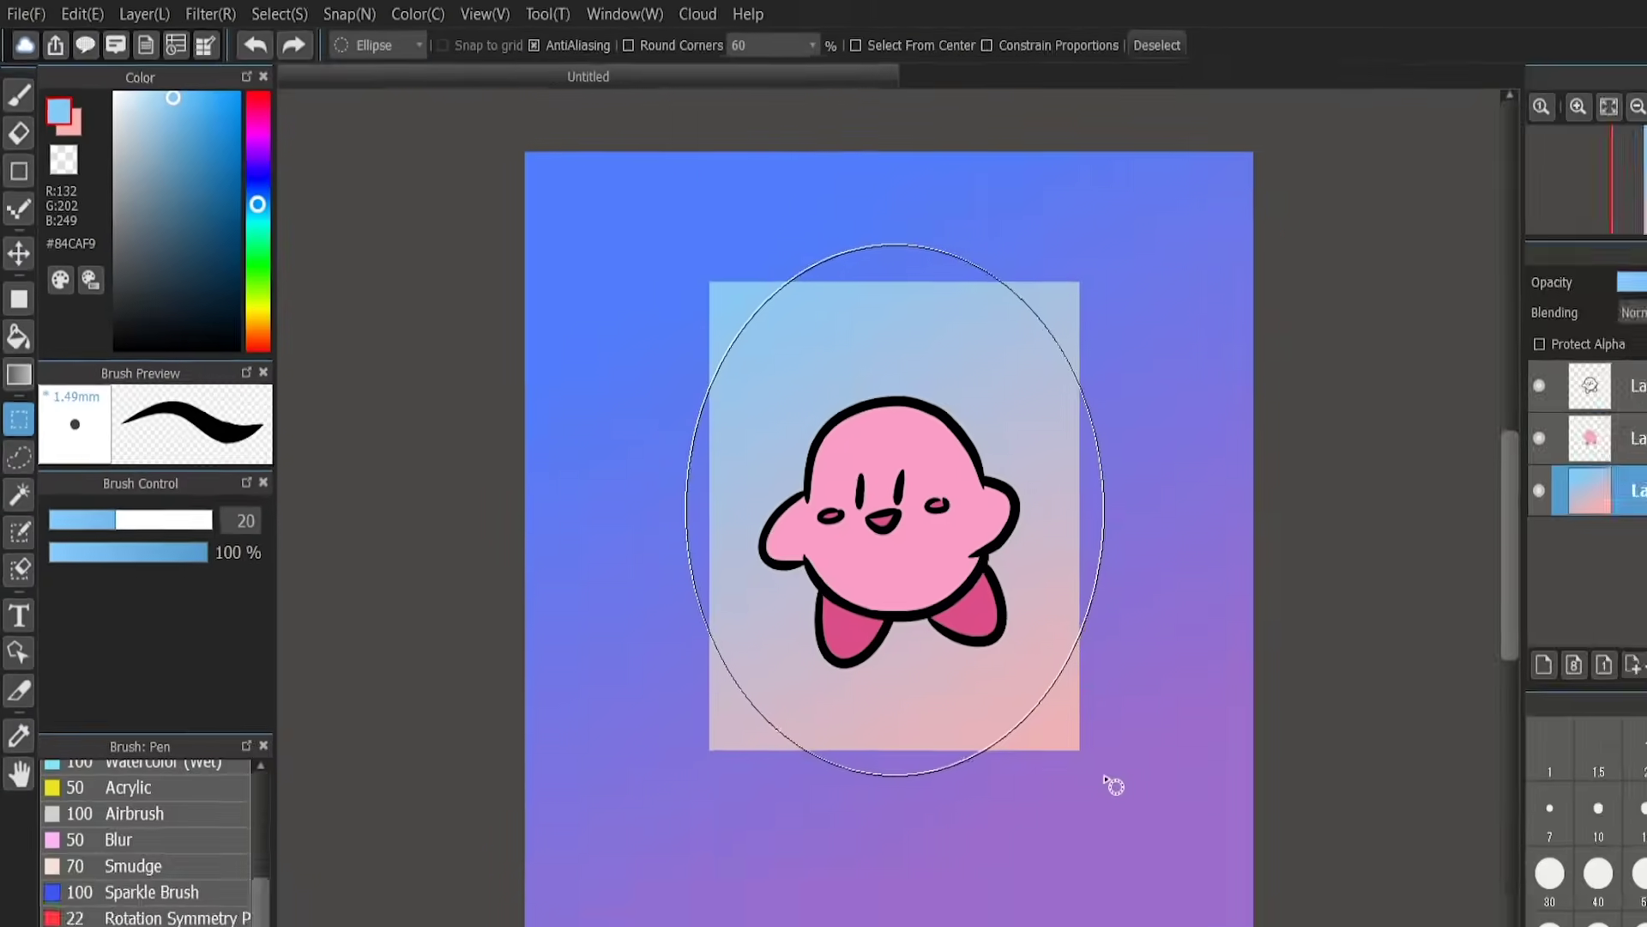
{"action": "key", "text": "ctrl+i"}
{"action": "key", "text": "Delete"}
Step: Set the Select tool's shape to Polygon and outline a five-sided selection over the character's upper left side
{"action": "left_click", "coordinate": [334, 40]}
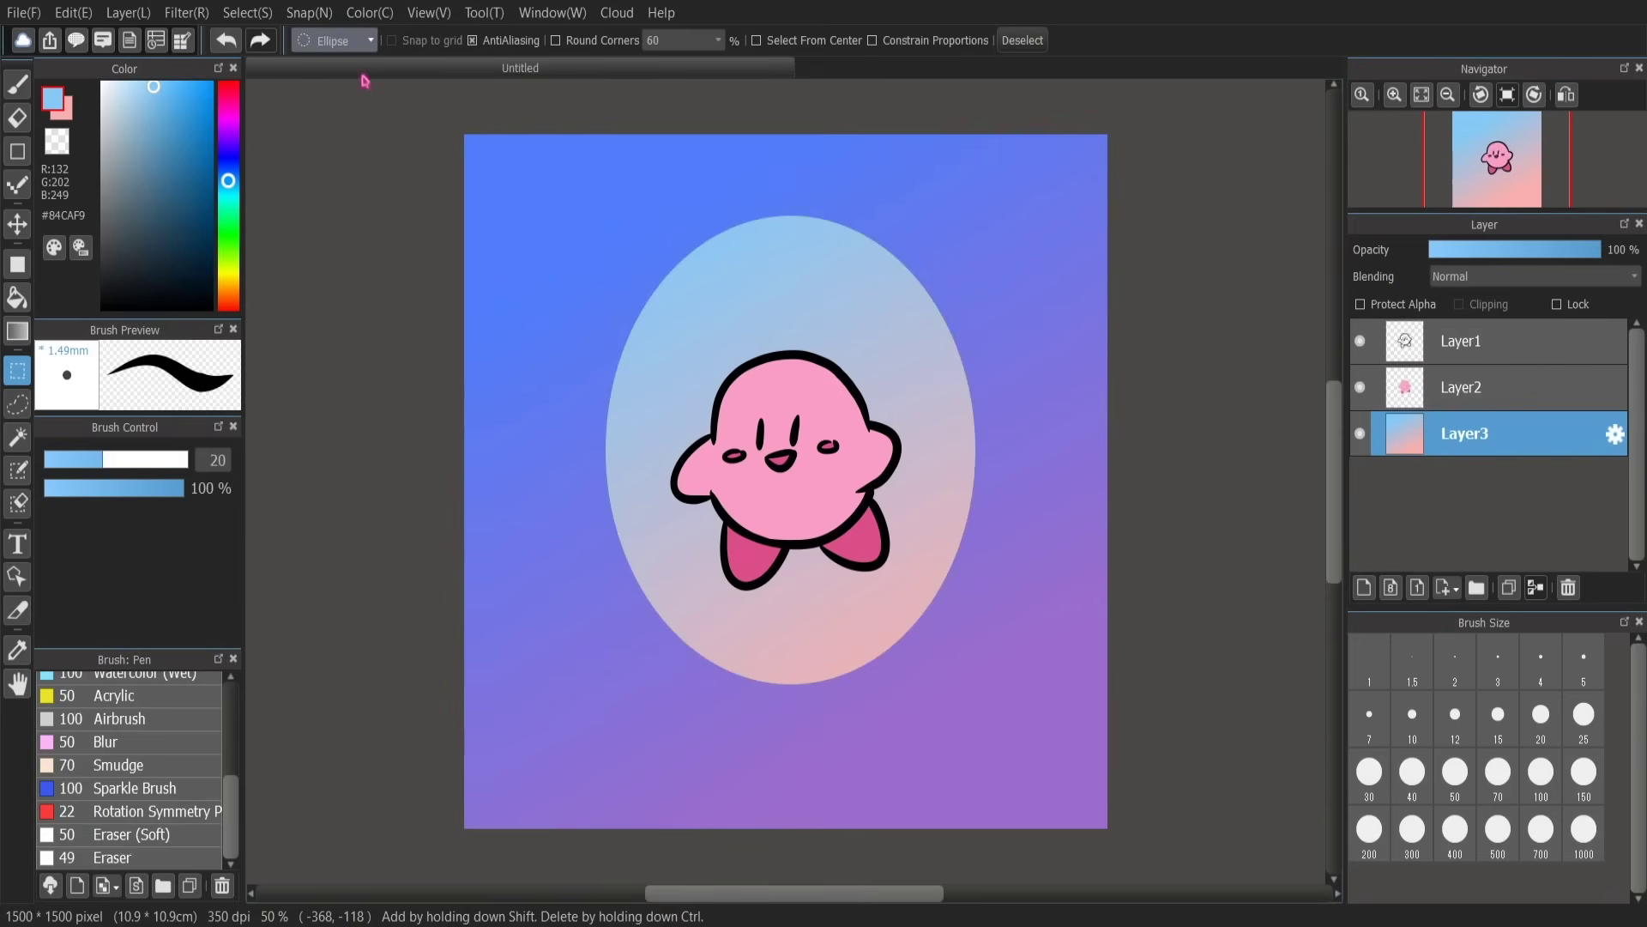
{"action": "left_click", "coordinate": [338, 90]}
{"action": "left_click", "coordinate": [613, 264]}
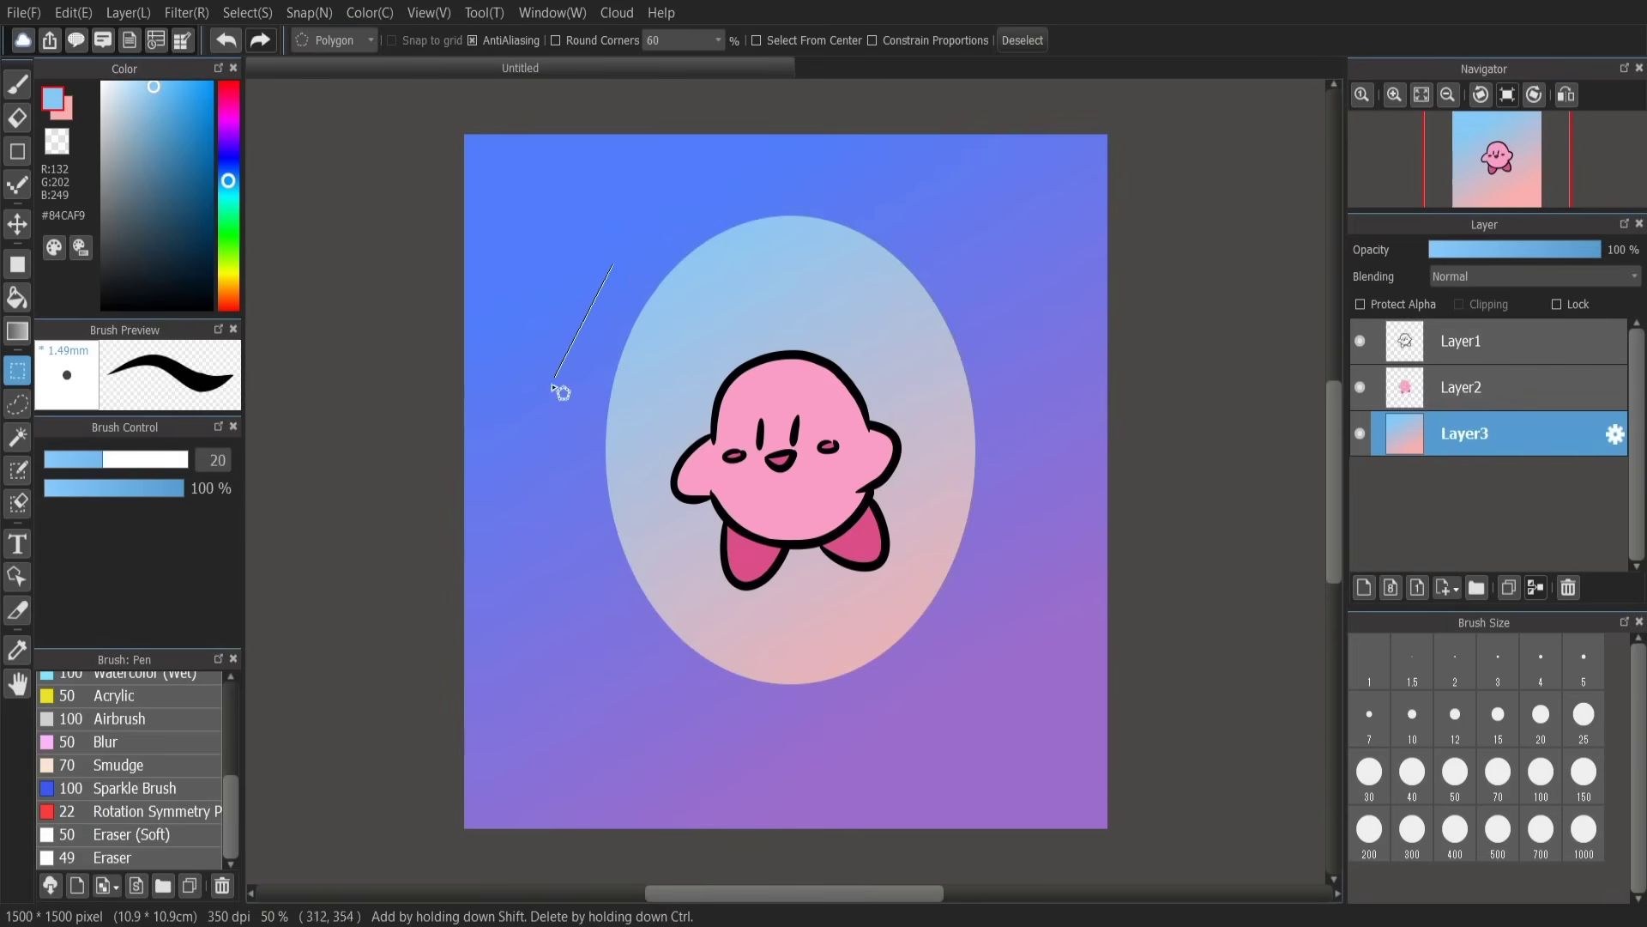
{"action": "left_click", "coordinate": [654, 526]}
{"action": "left_click", "coordinate": [826, 374]}
{"action": "left_click", "coordinate": [618, 265]}
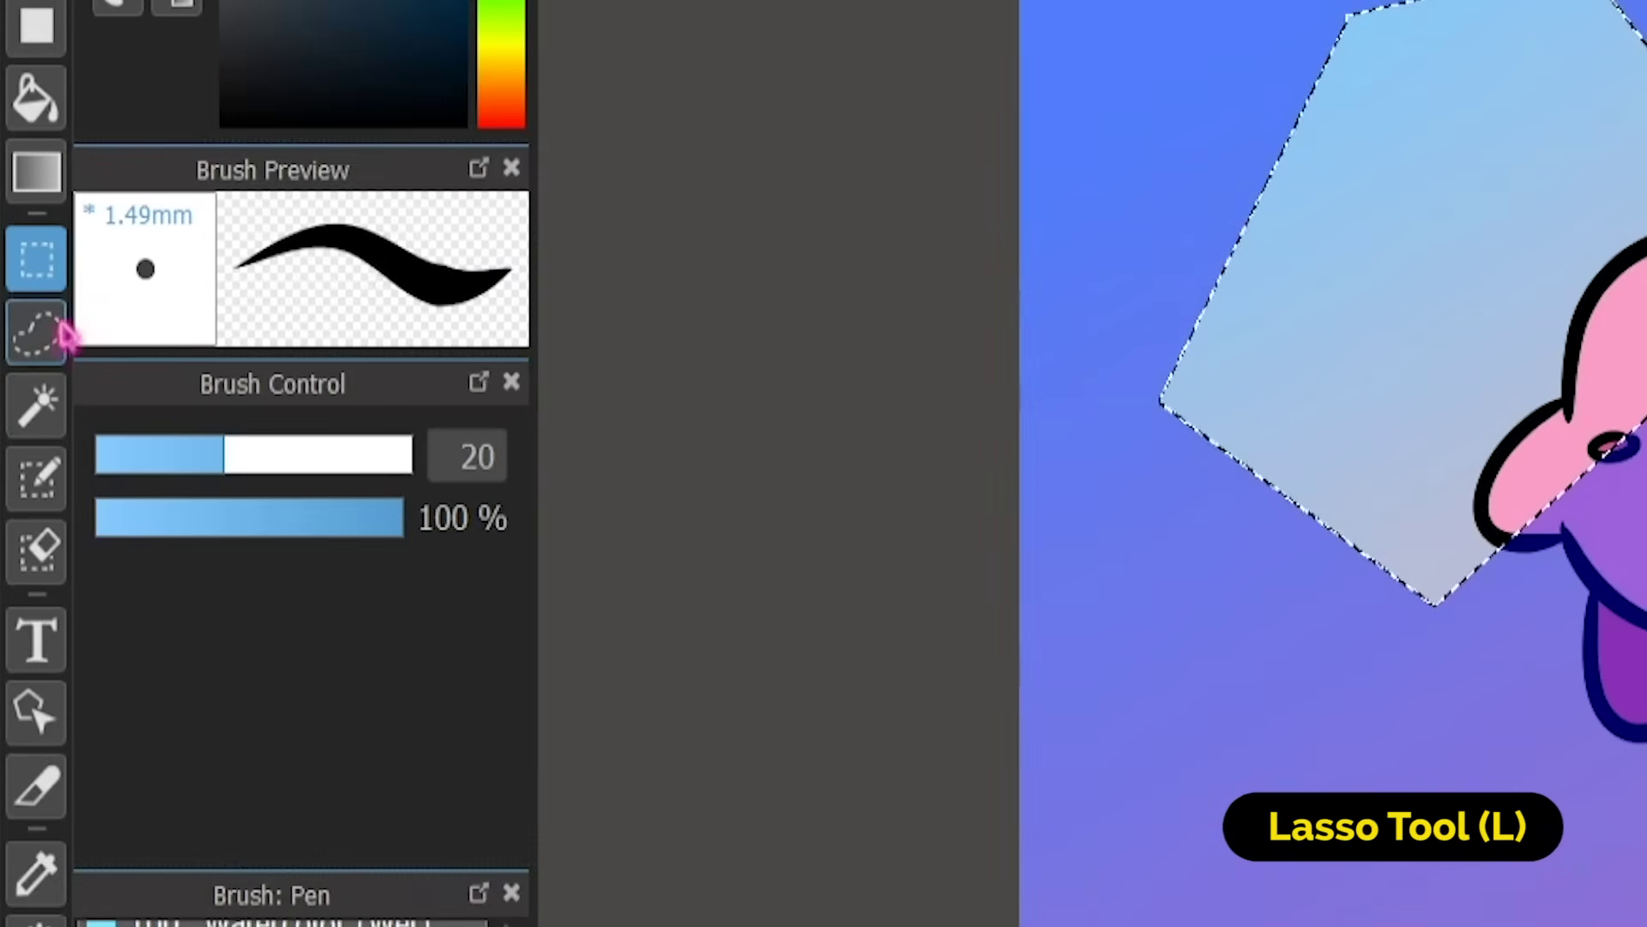
Step: Draw several freehand selections over and beside the character with the Lasso tool
{"action": "left_click", "coordinate": [62, 331]}
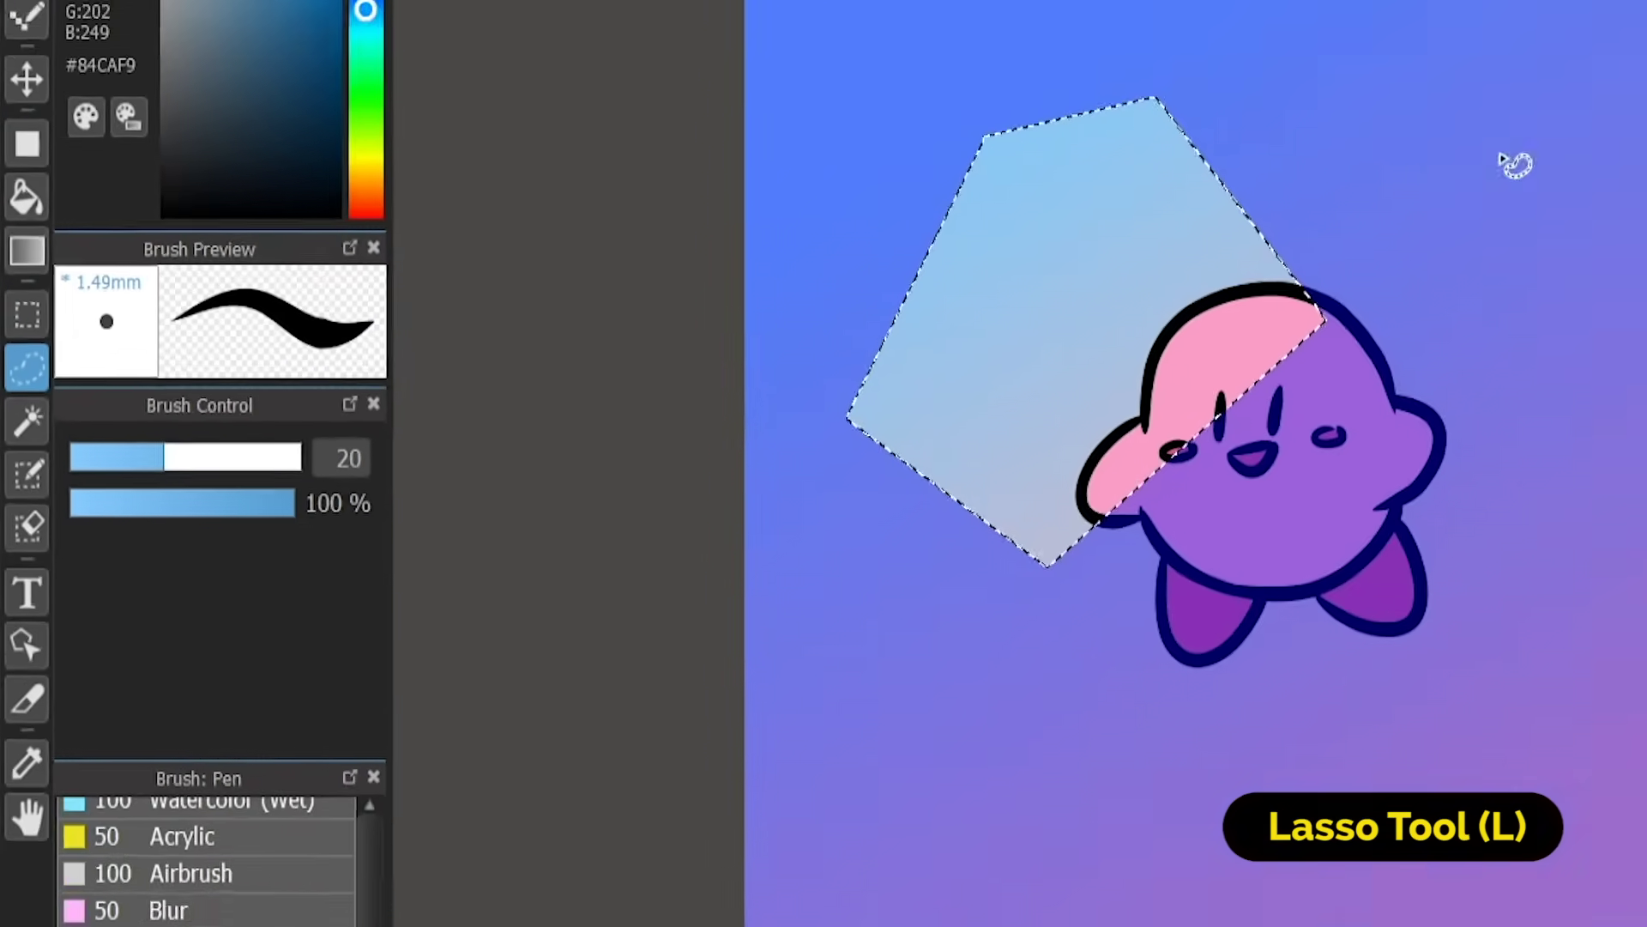
{"action": "left_click_drag", "start_coordinate": [1646, 12], "coordinate": [1646, 116]}
{"action": "mouse_move", "coordinate": [865, 305]}
{"action": "left_mouse_down"}
{"action": "mouse_move", "coordinate": [686, 536]}
{"action": "mouse_move", "coordinate": [975, 607]}
{"action": "left_mouse_up"}
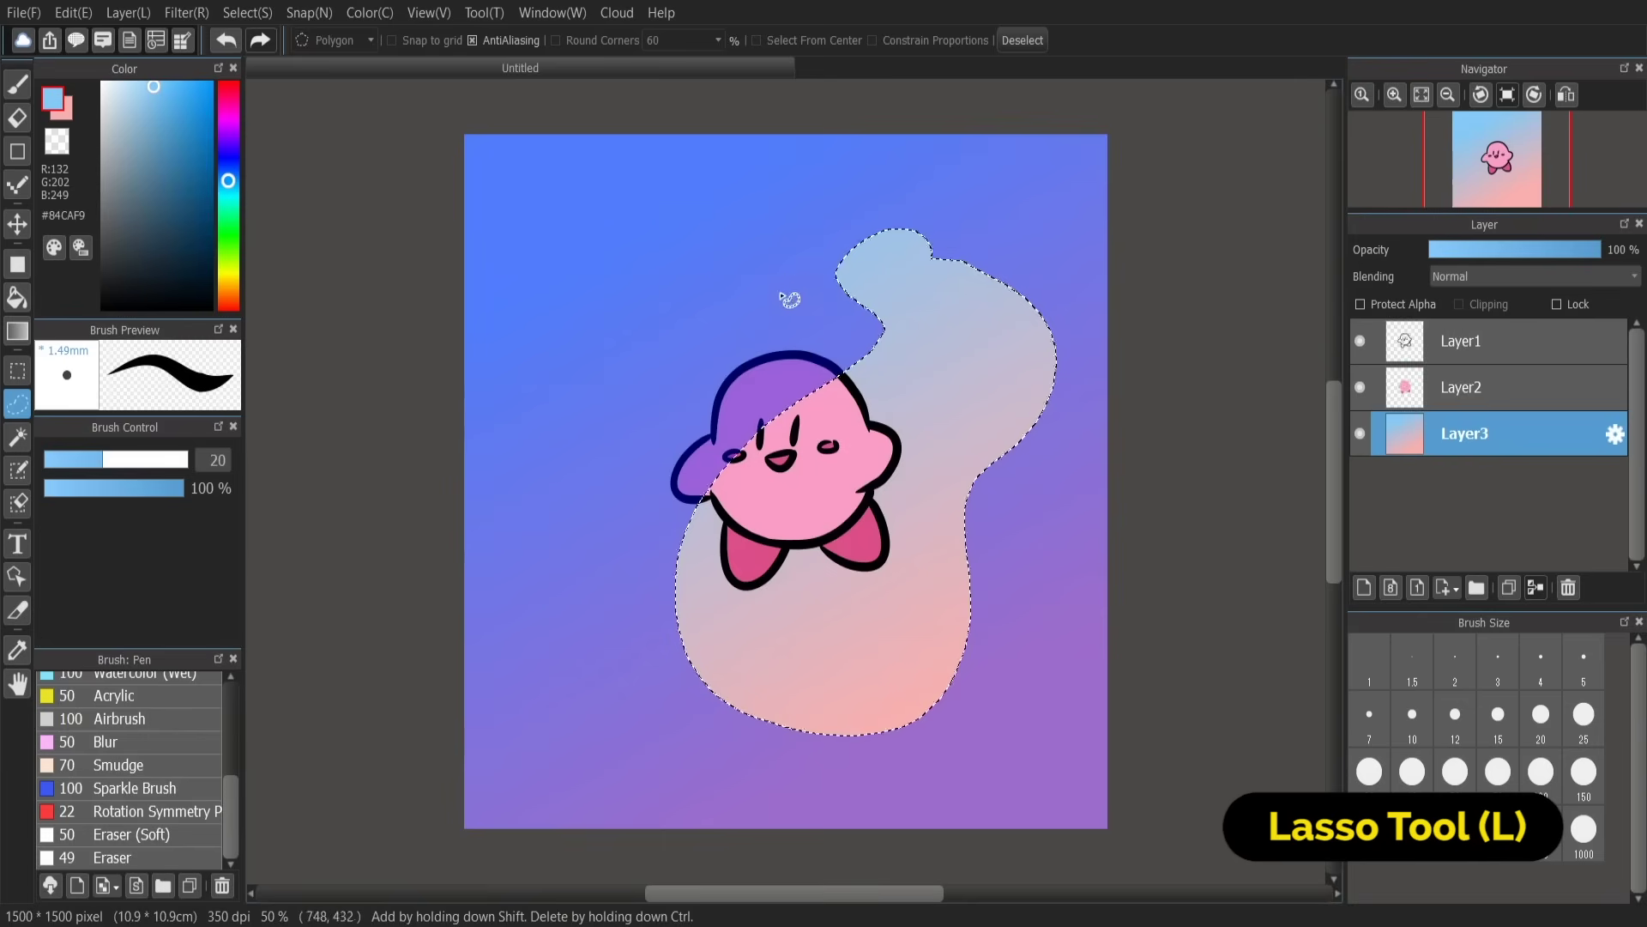
{"action": "left_click_drag", "start_coordinate": [777, 267], "coordinate": [883, 290]}
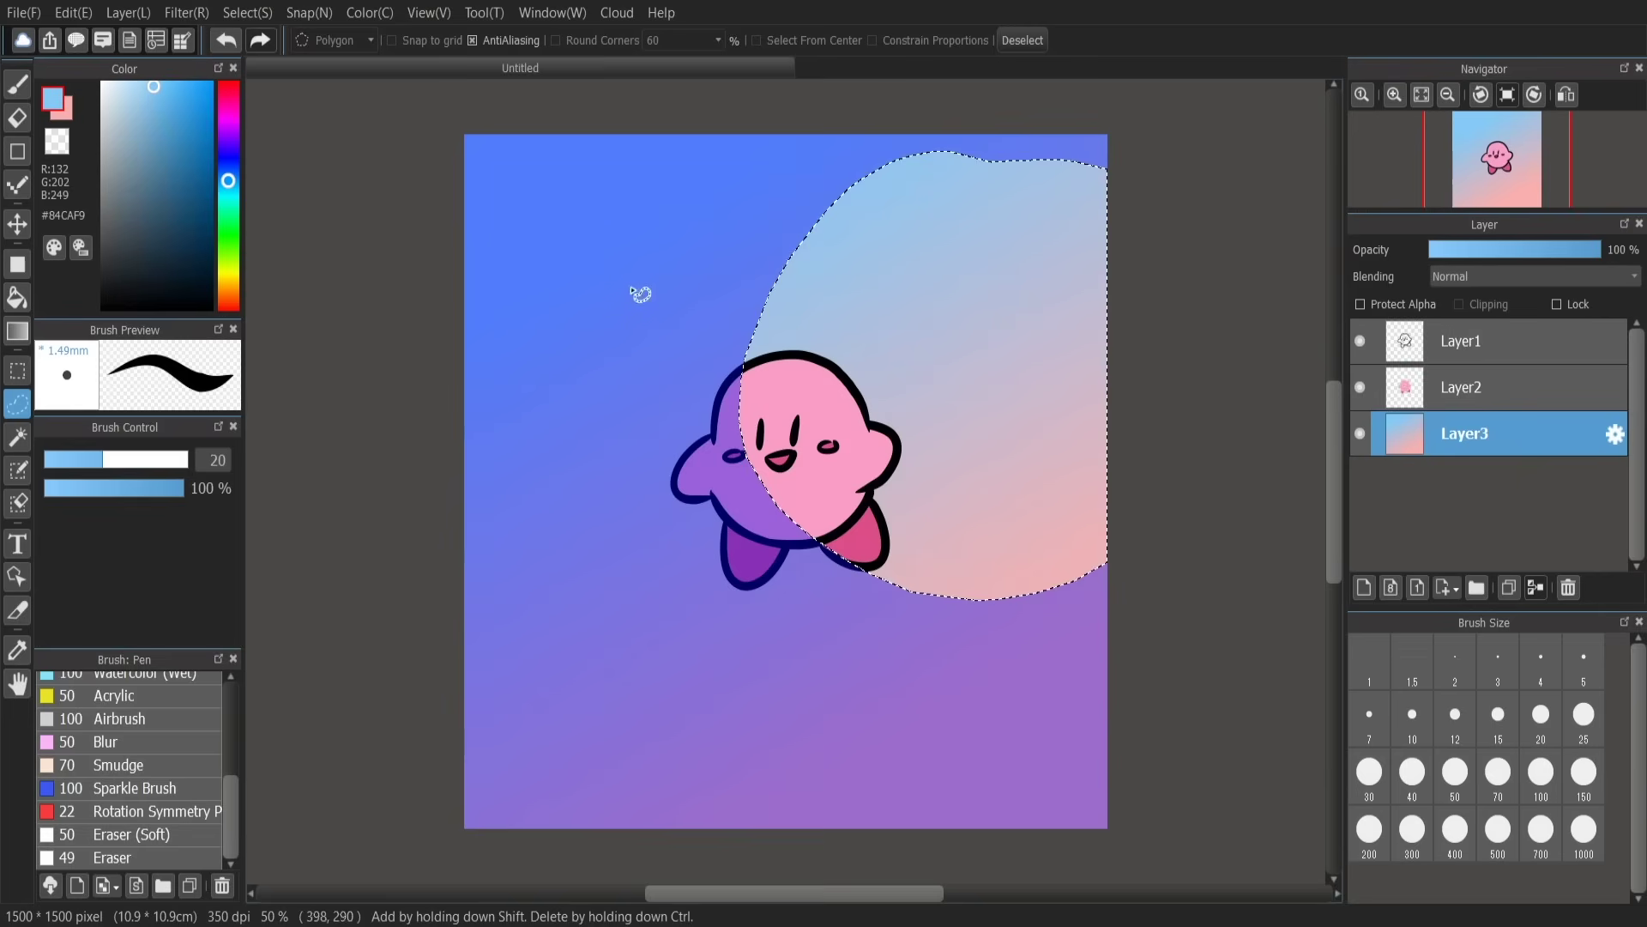
{"action": "mouse_move", "coordinate": [646, 286]}
{"action": "left_mouse_down"}
{"action": "mouse_move", "coordinate": [546, 318]}
{"action": "mouse_move", "coordinate": [528, 513]}
{"action": "left_mouse_up"}
{"action": "left_click_drag", "start_coordinate": [775, 293], "coordinate": [649, 287]}
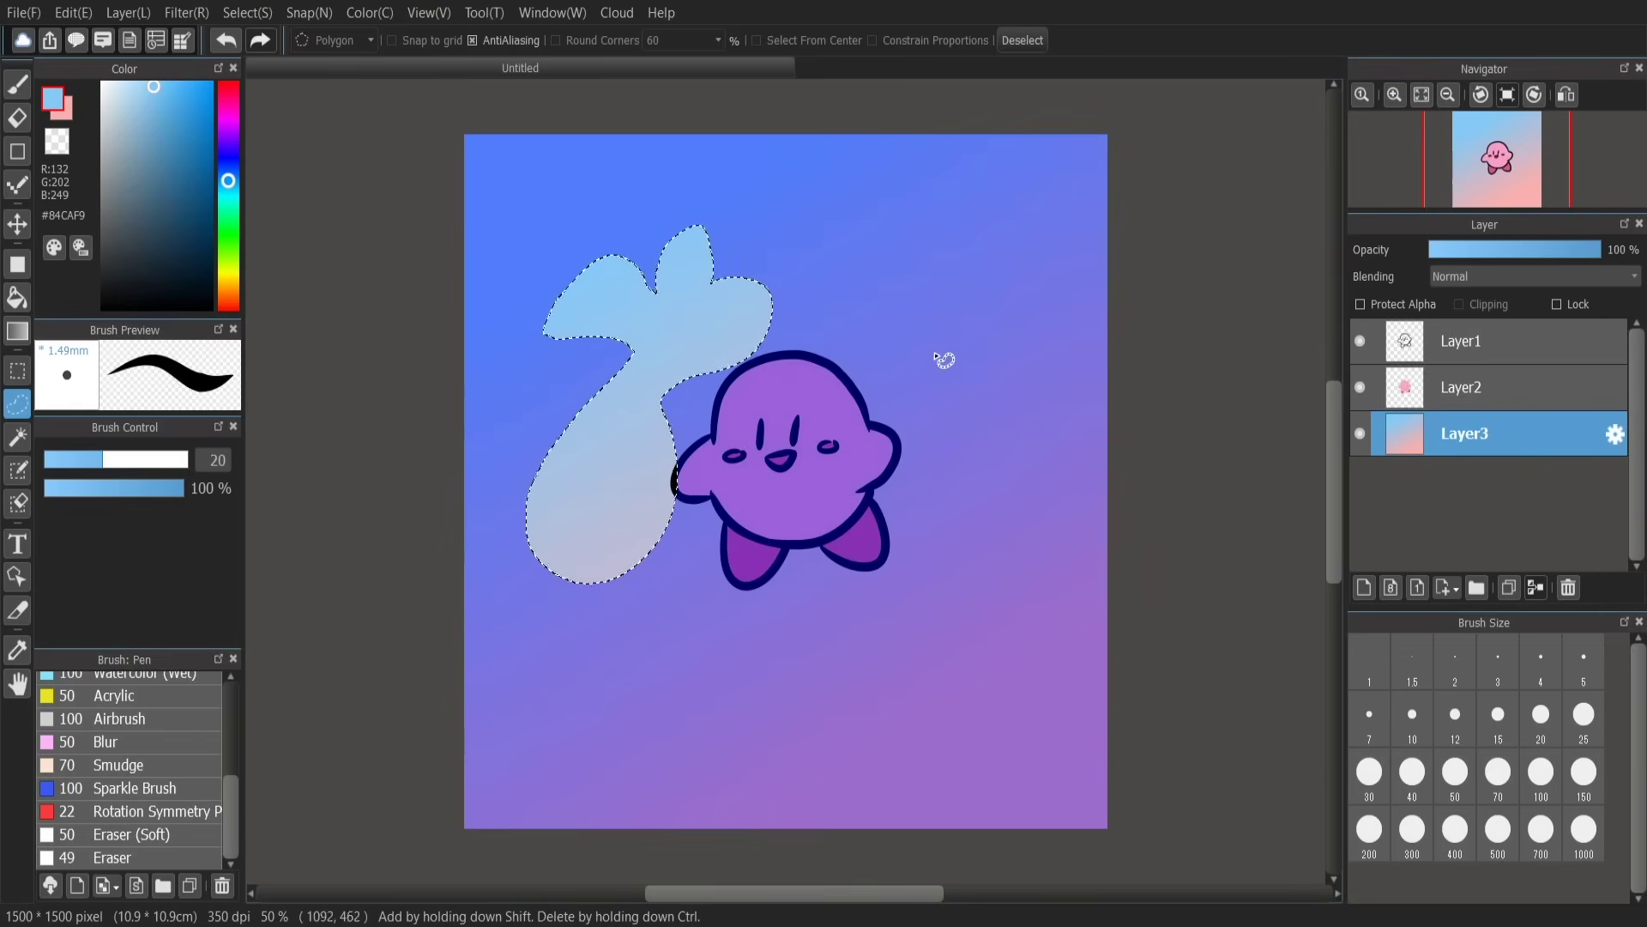
{"action": "left_click_drag", "start_coordinate": [937, 352], "coordinate": [930, 385]}
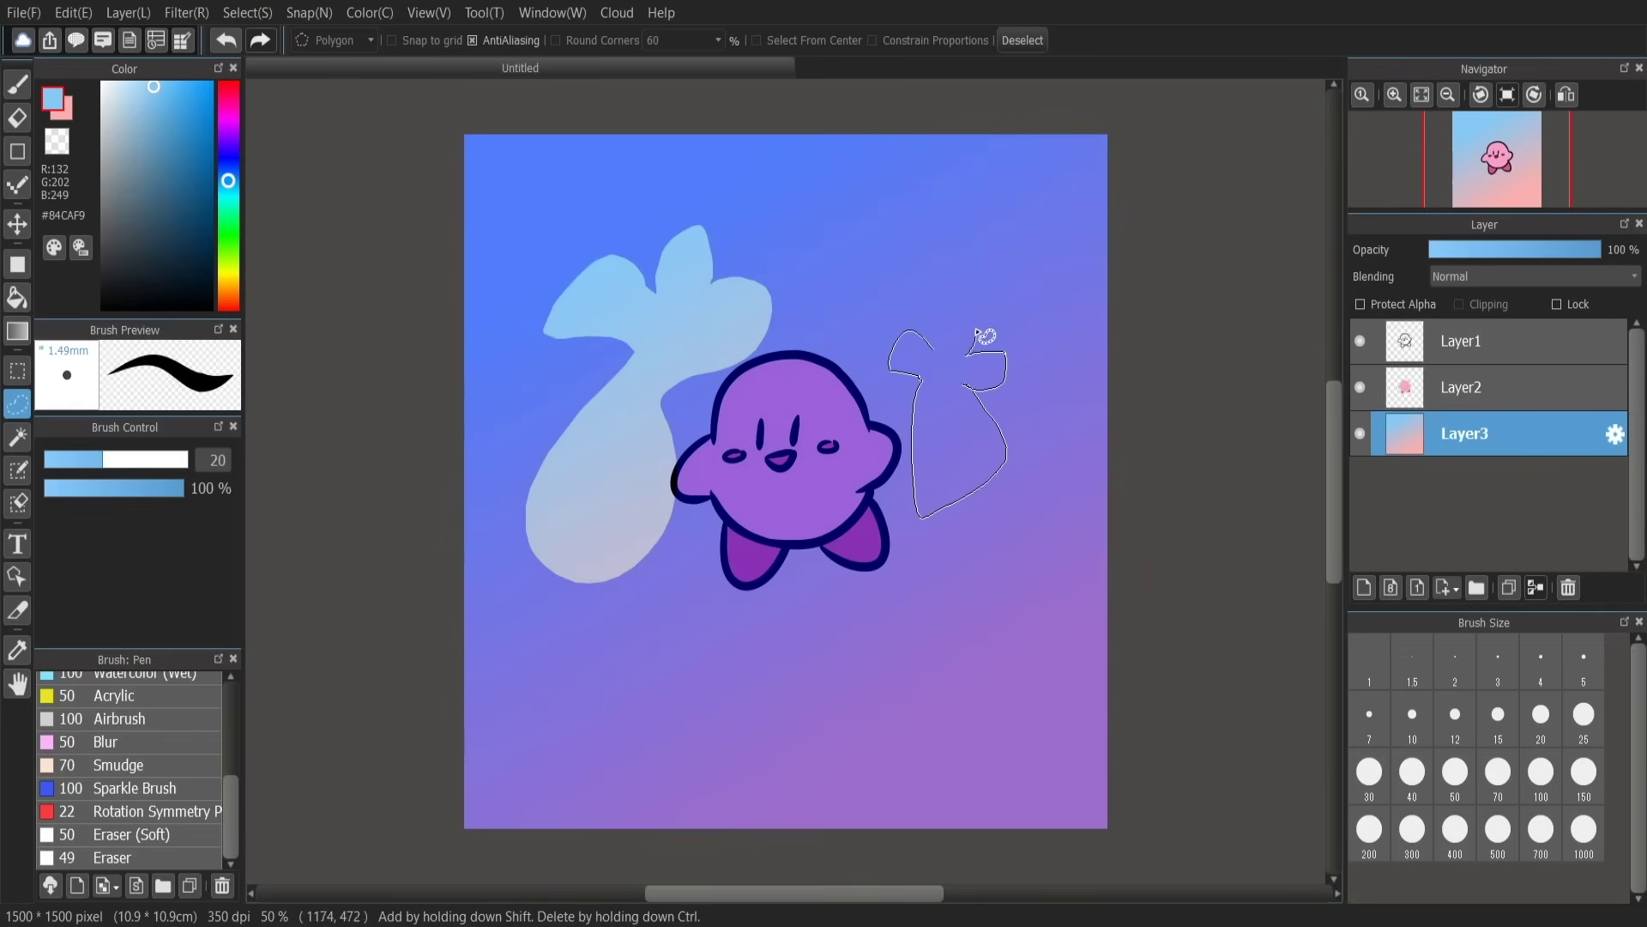
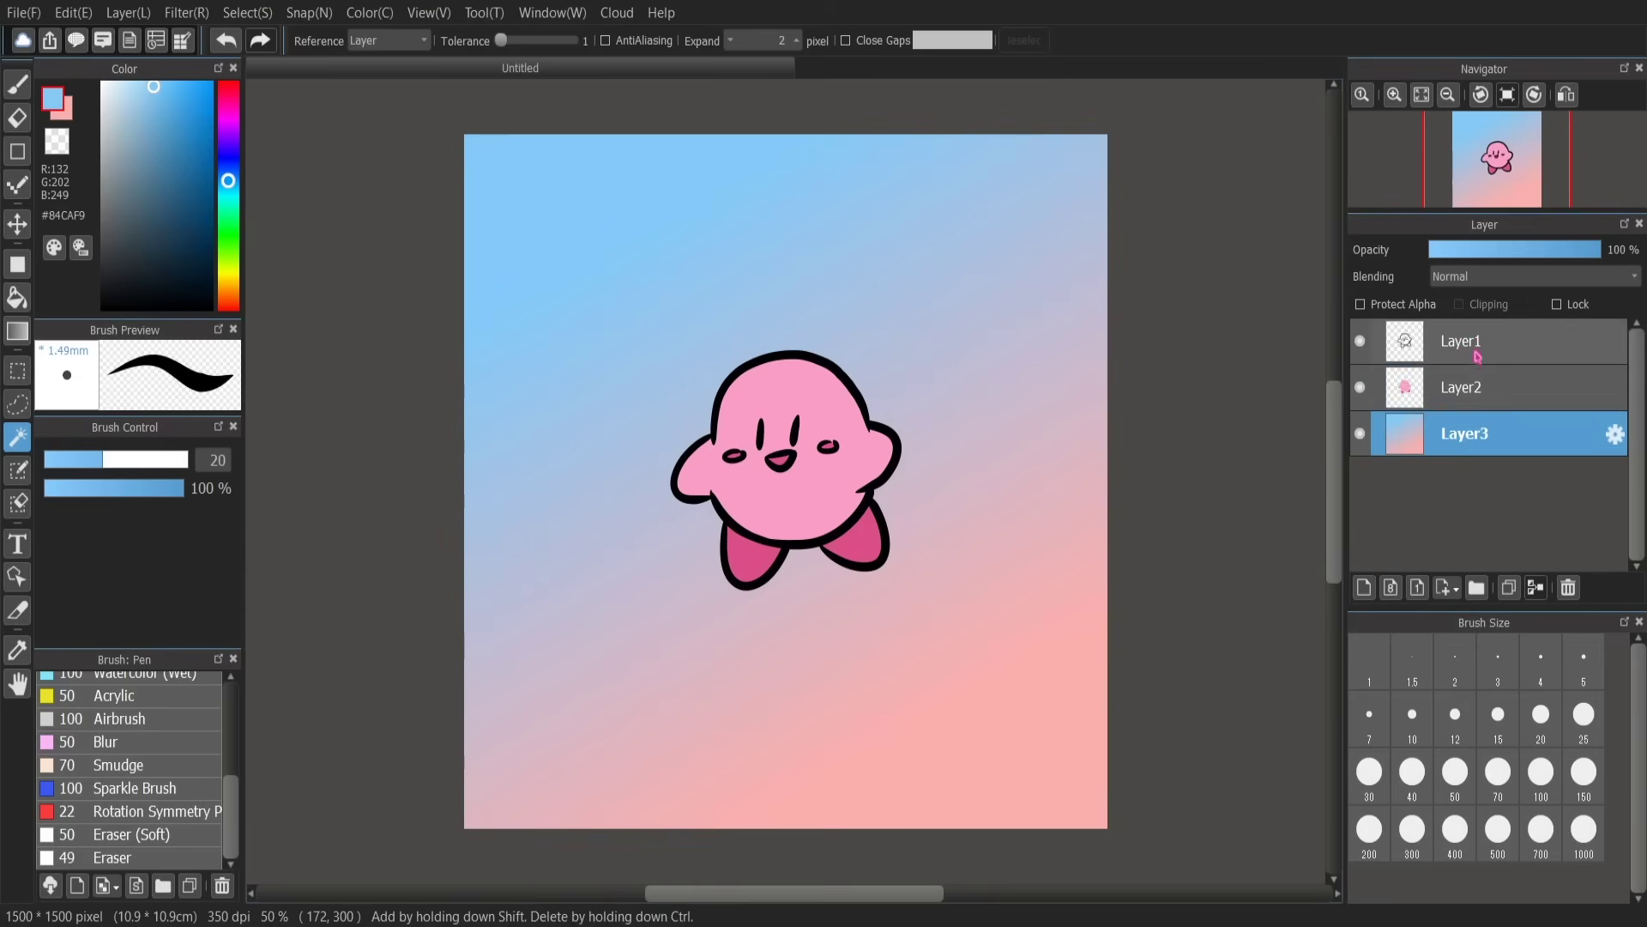
Step: Make Layer1 active, select the area outside the character's outline with the Magic Wand, and clear the selection
{"action": "left_click", "coordinate": [1435, 349]}
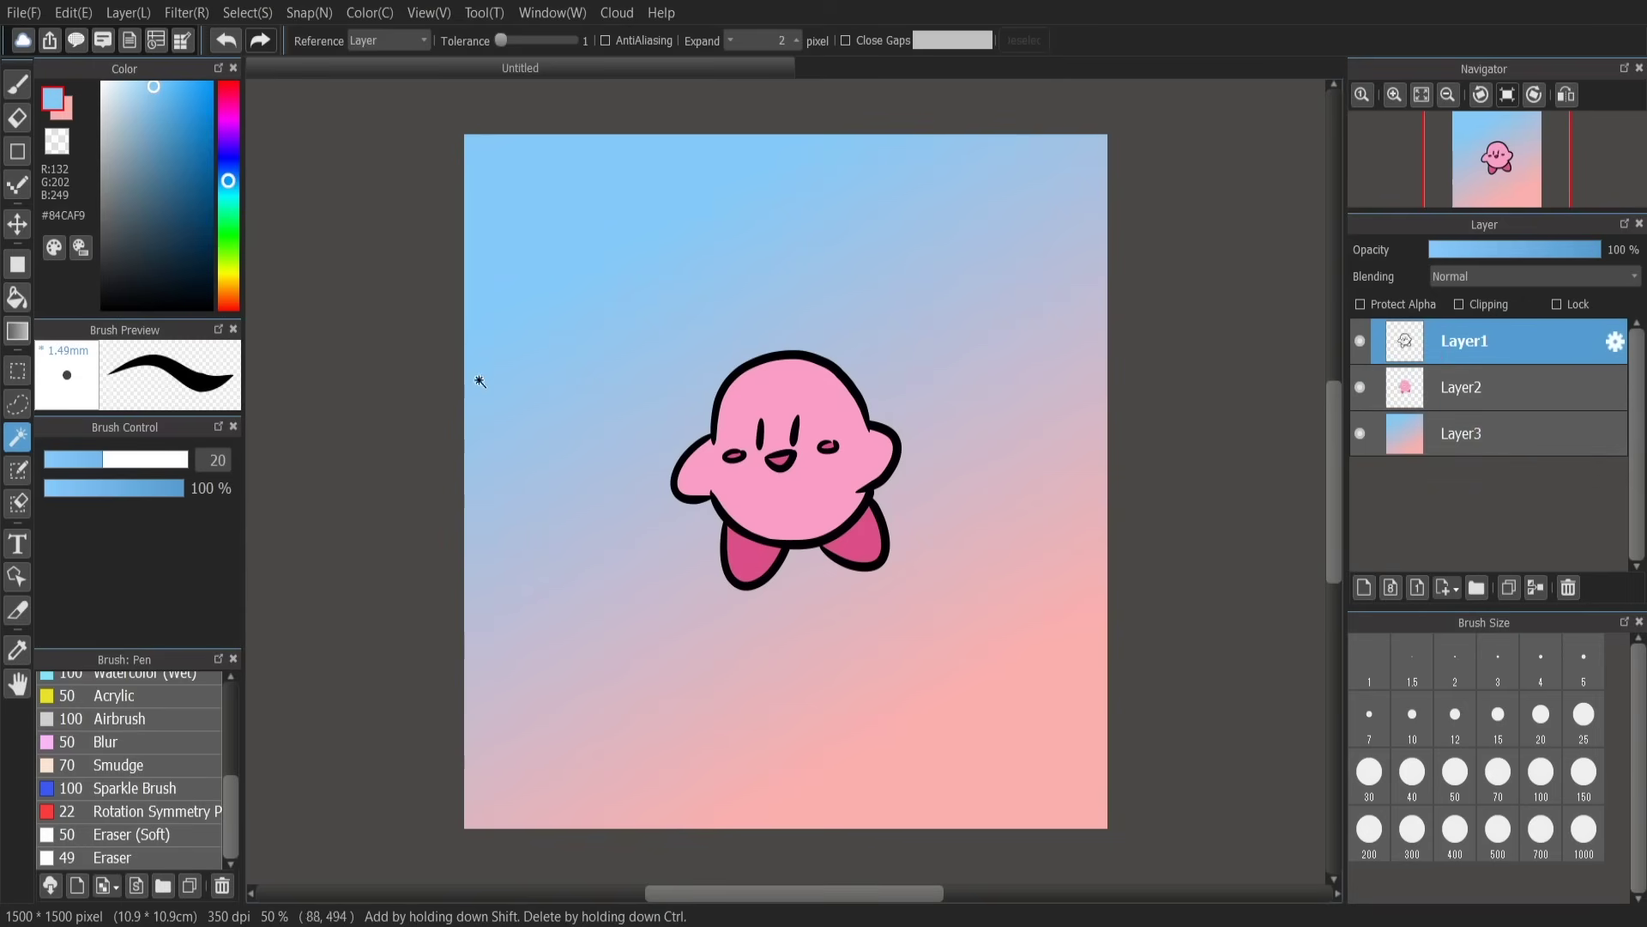
{"action": "left_click", "coordinate": [955, 397]}
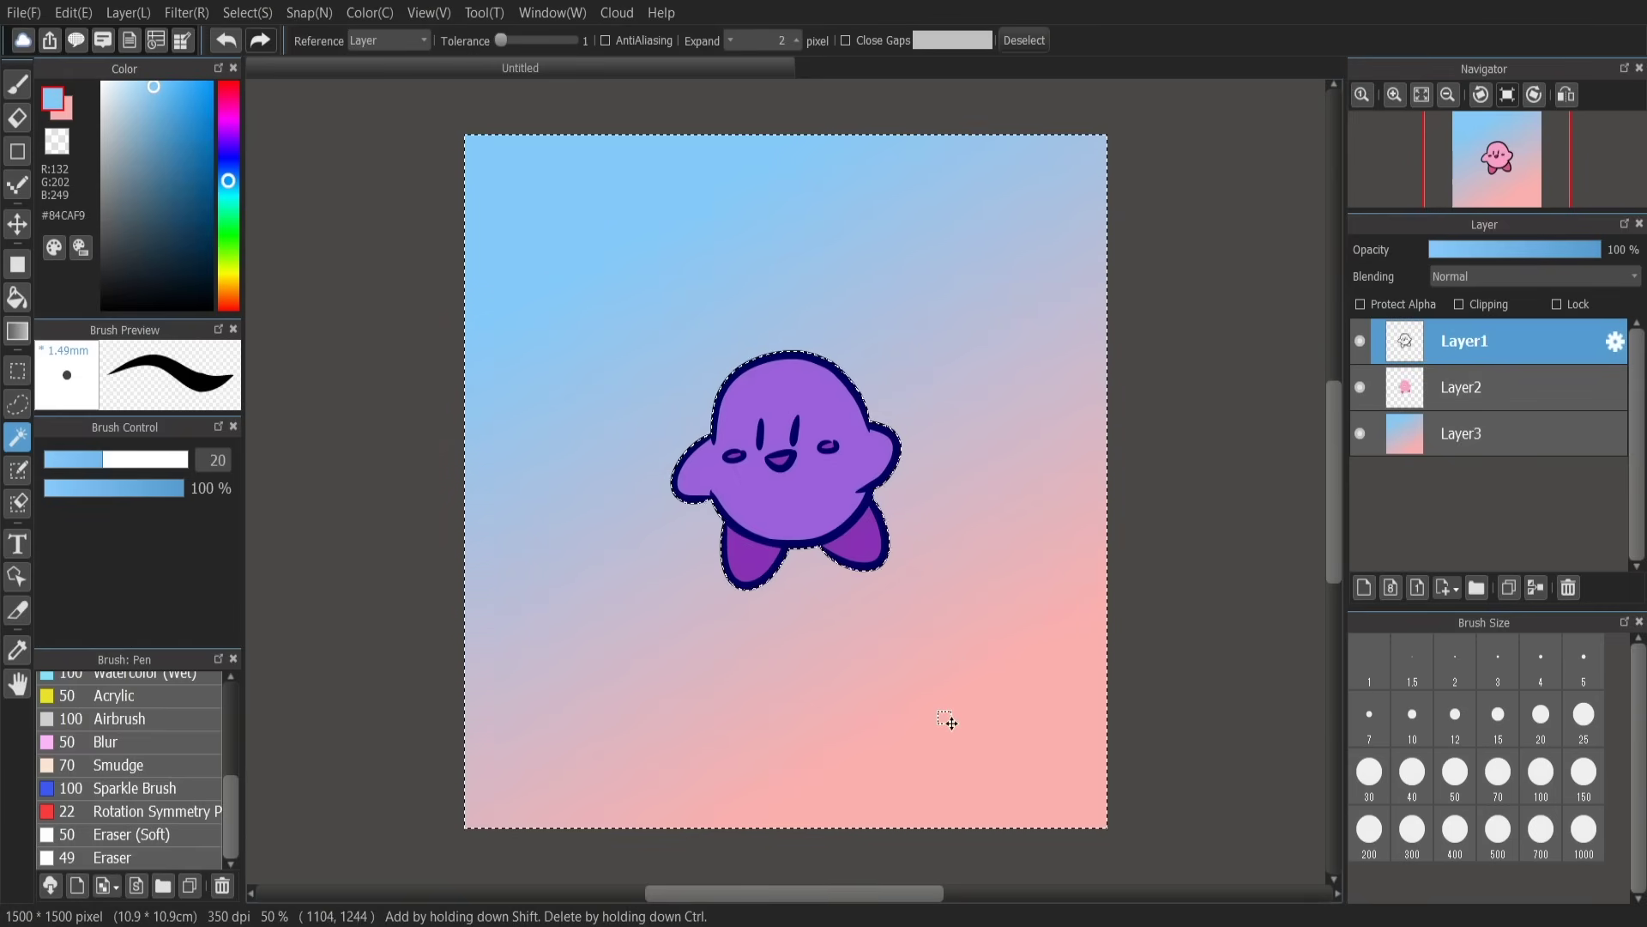
{"action": "scroll", "coordinate": [947, 660], "scroll_direction": "up", "scroll_amount": 1}
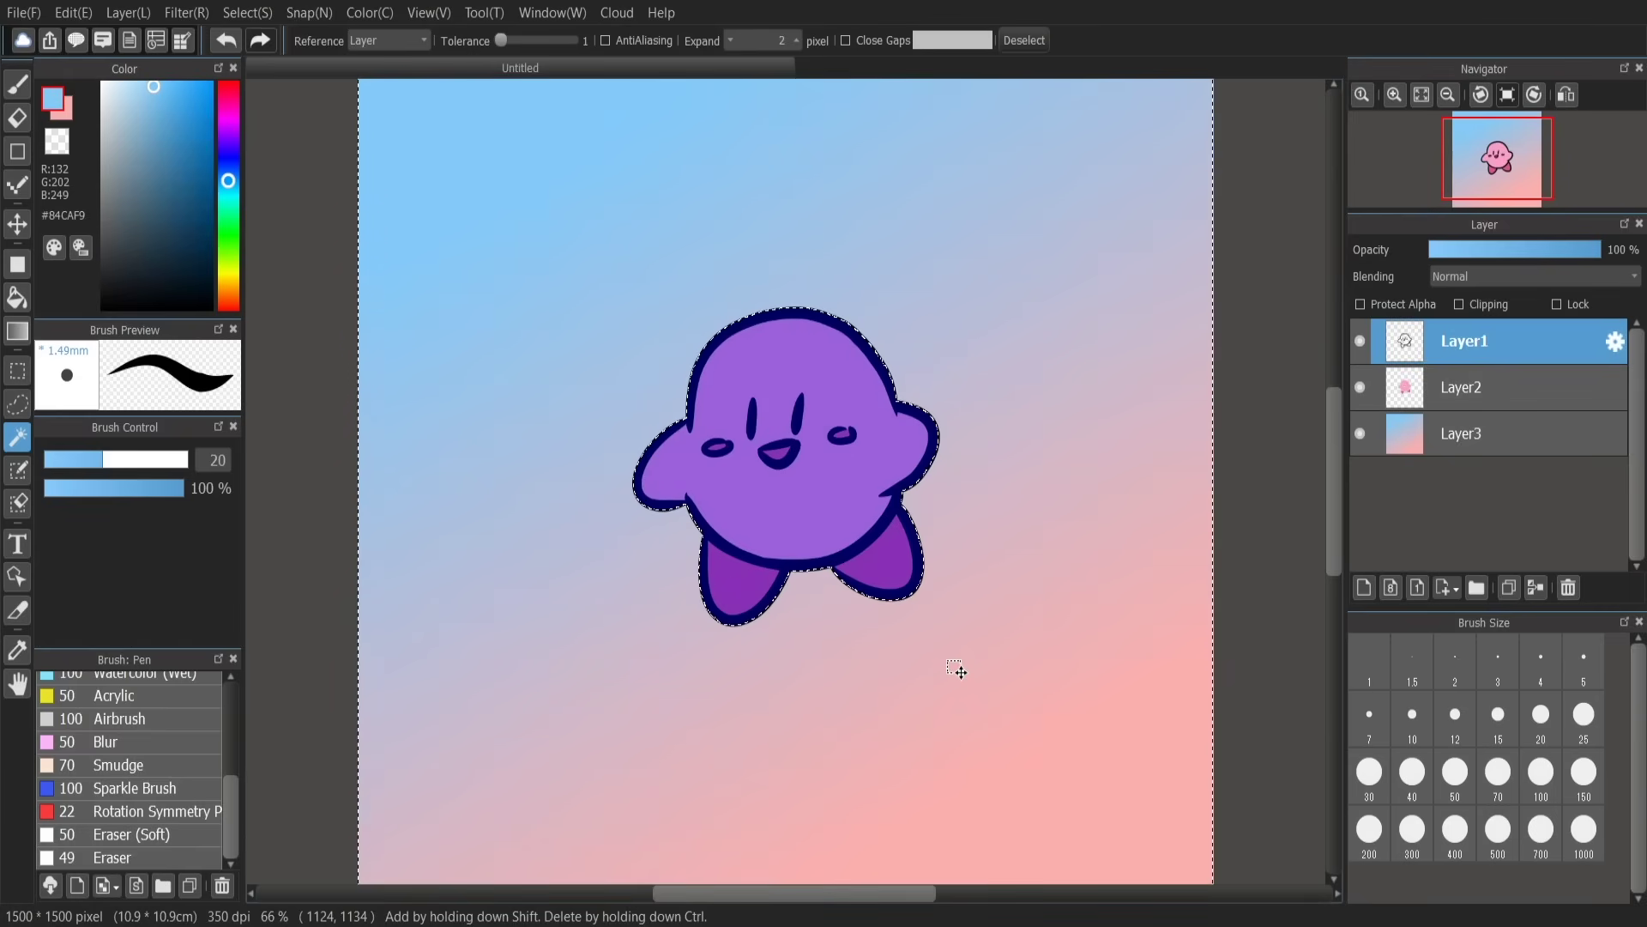
{"action": "scroll", "coordinate": [955, 669], "scroll_direction": "up", "scroll_amount": 1}
{"action": "key", "text": "ctrl+d"}
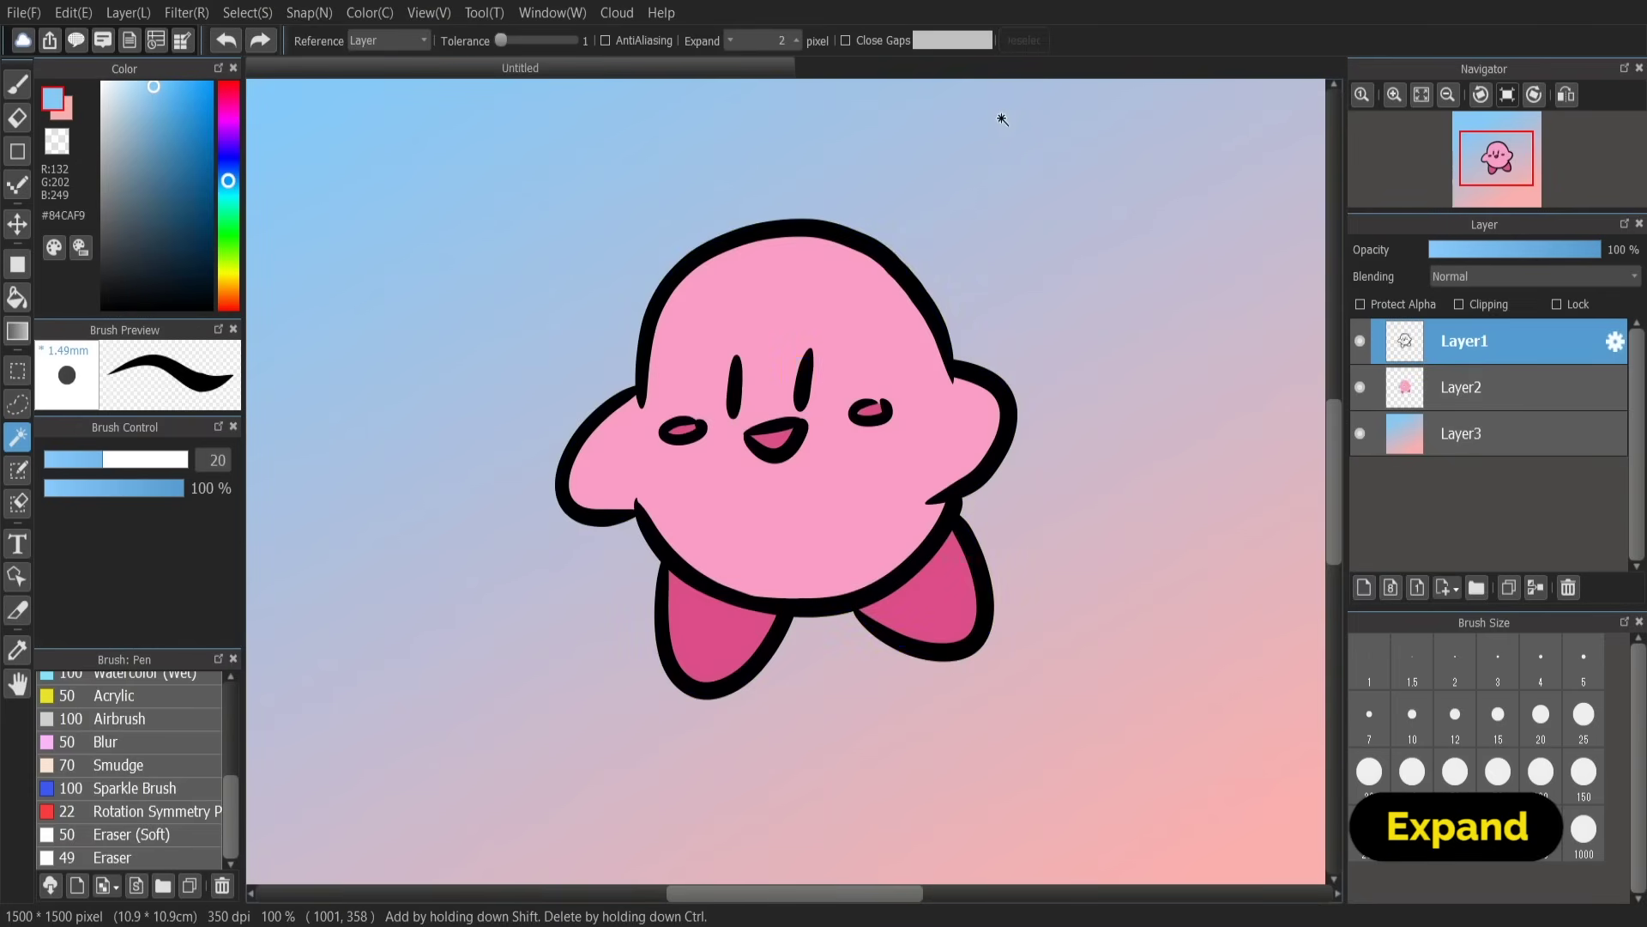
Step: Set the Magic Wand's Expand to 0 pixels, select the area outside the character, and inspect the selection edge along the outline
{"action": "left_click", "coordinate": [796, 43]}
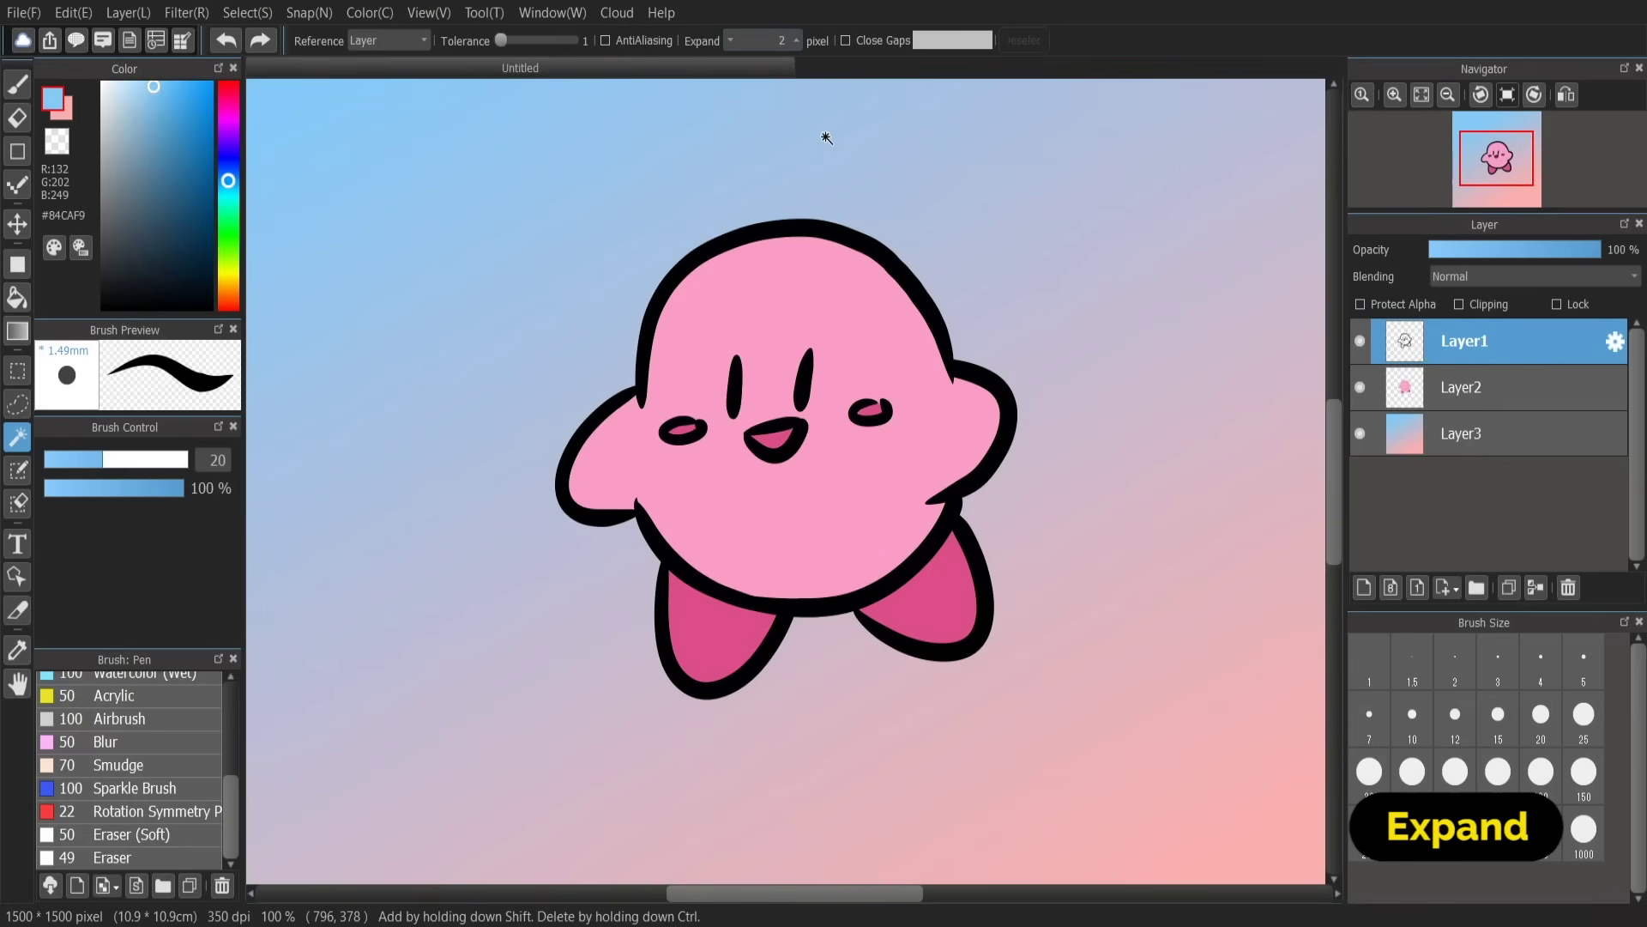
{"action": "type", "text": "0"}
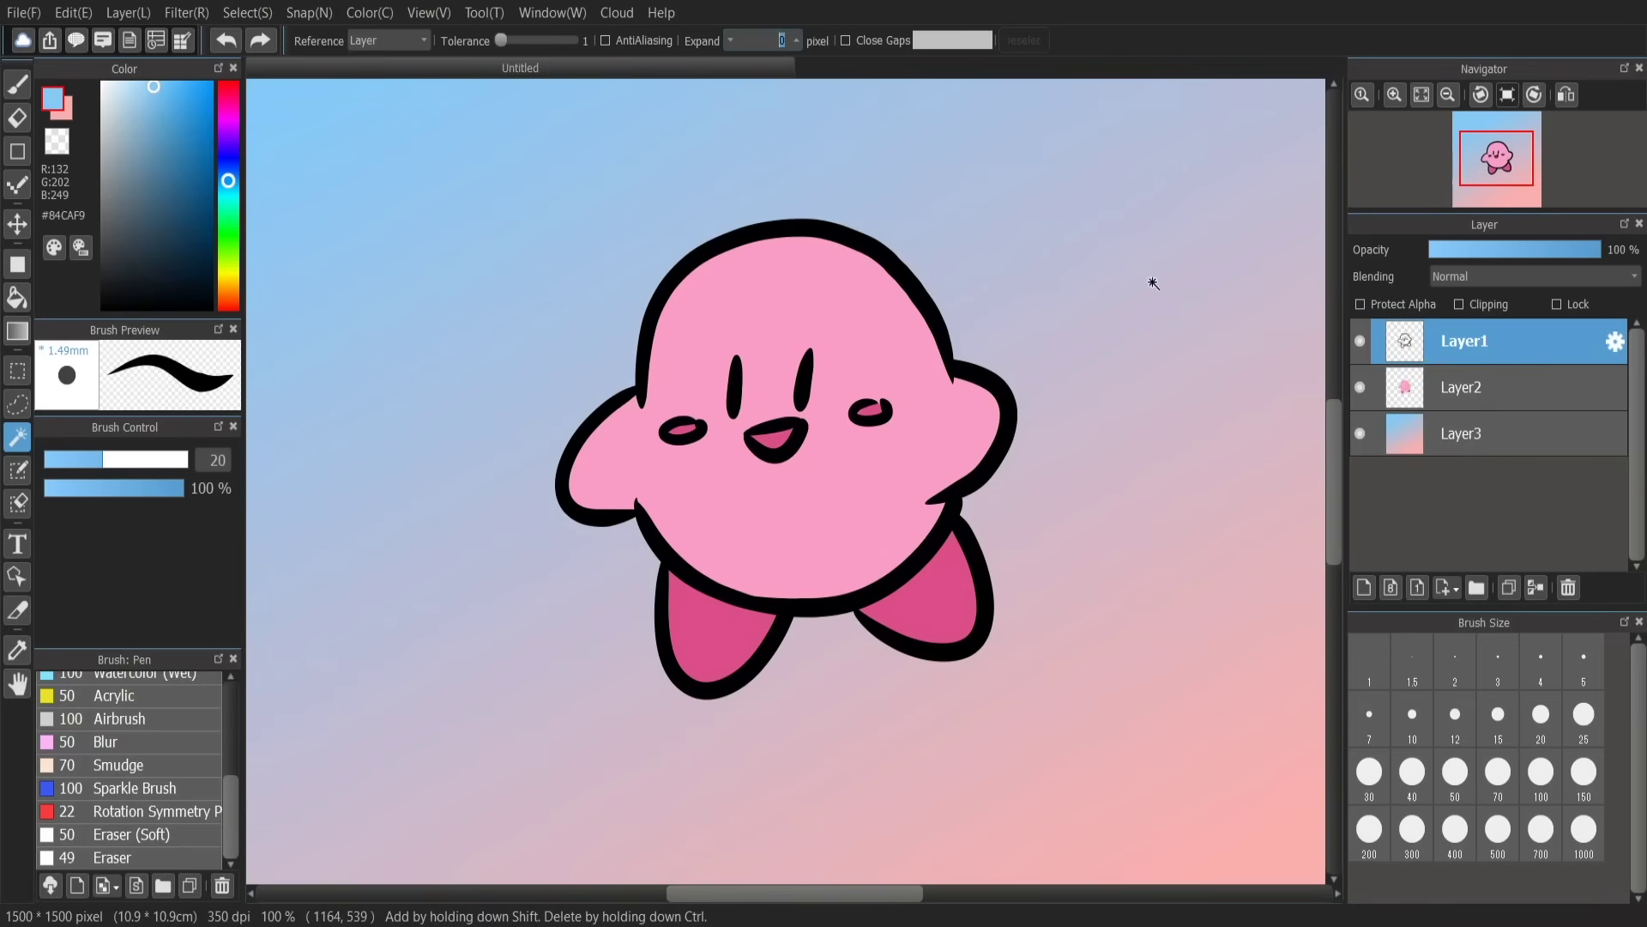
{"action": "left_click", "coordinate": [1044, 331]}
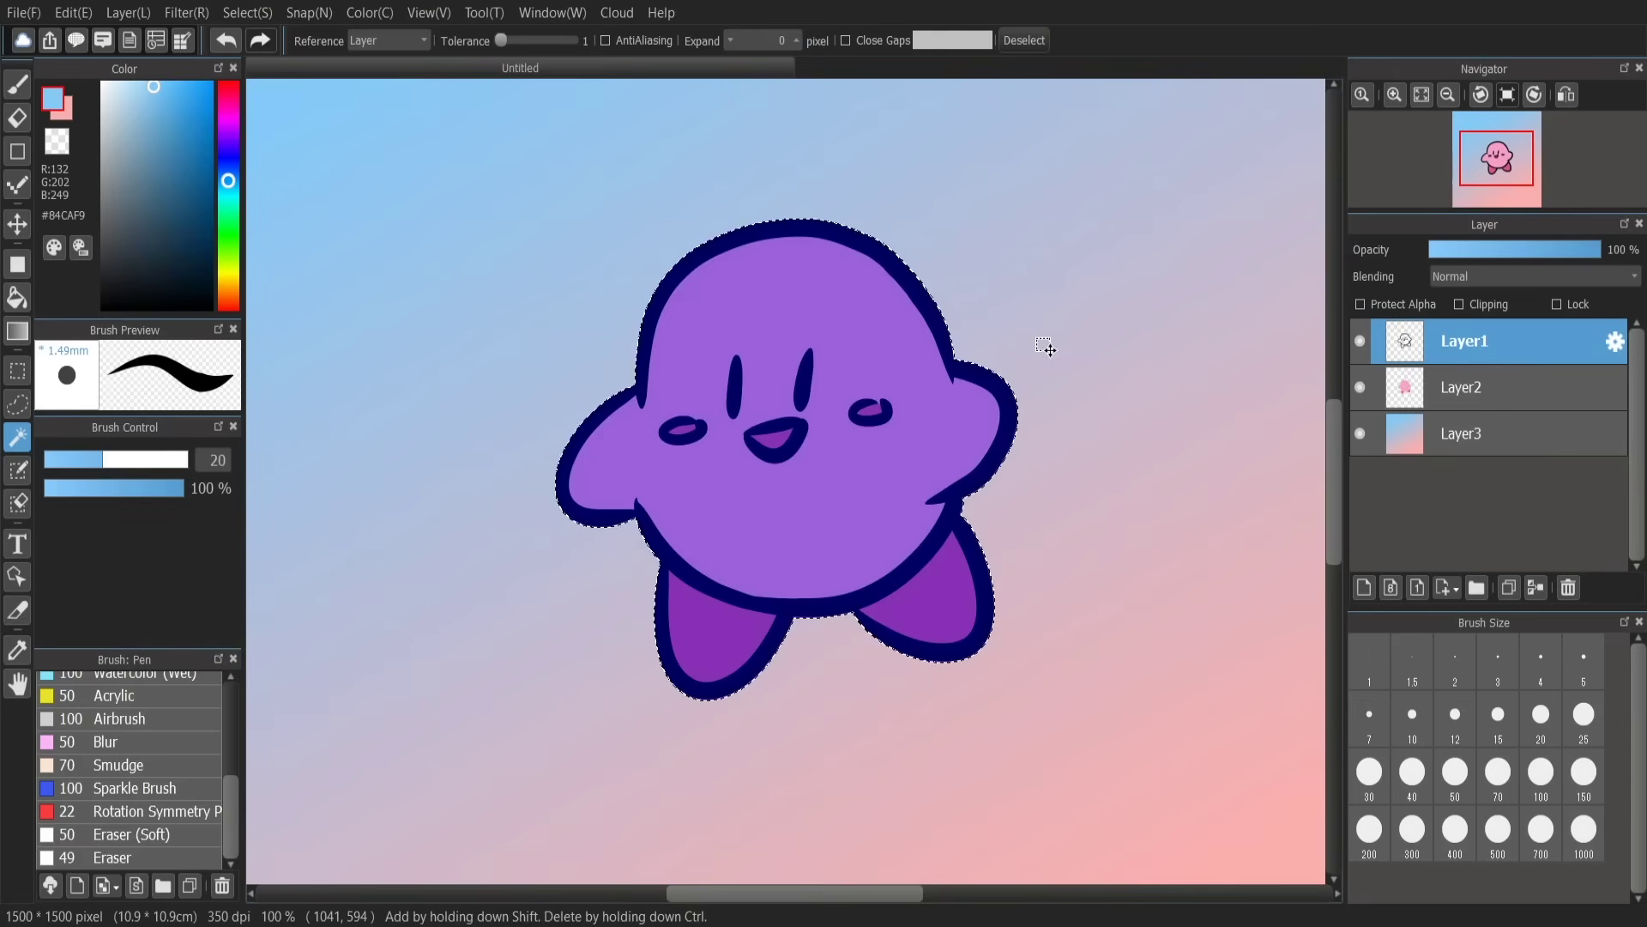
{"action": "scroll", "coordinate": [1043, 343], "scroll_direction": "up", "scroll_amount": 2}
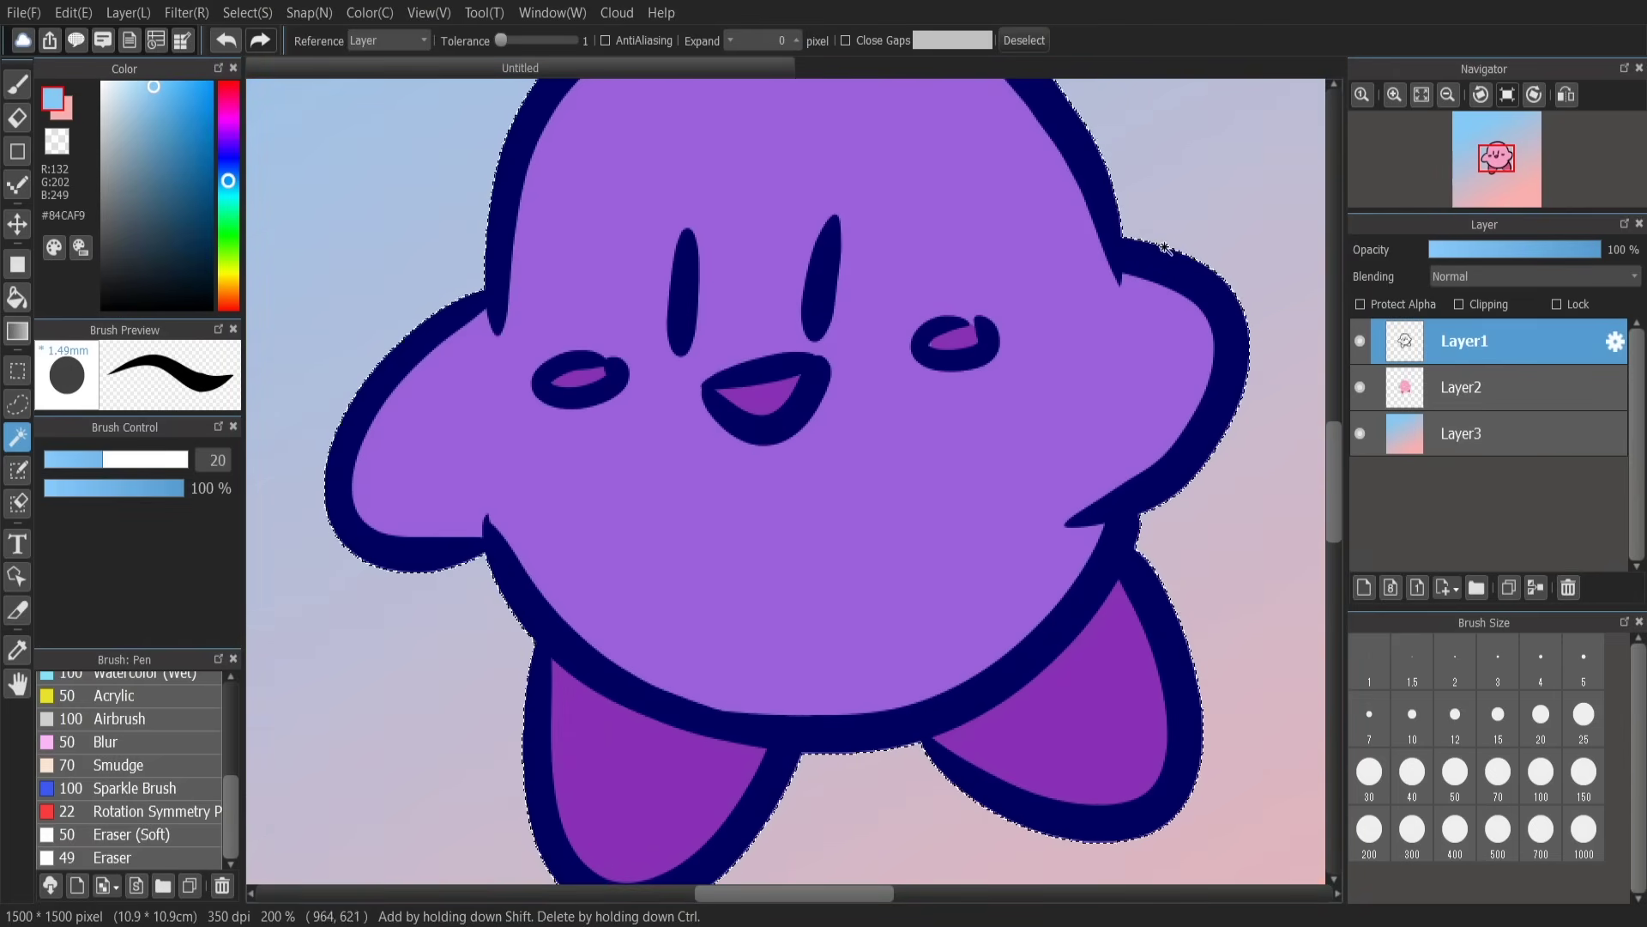
{"action": "scroll", "coordinate": [1215, 283], "scroll_direction": "up", "scroll_amount": 1}
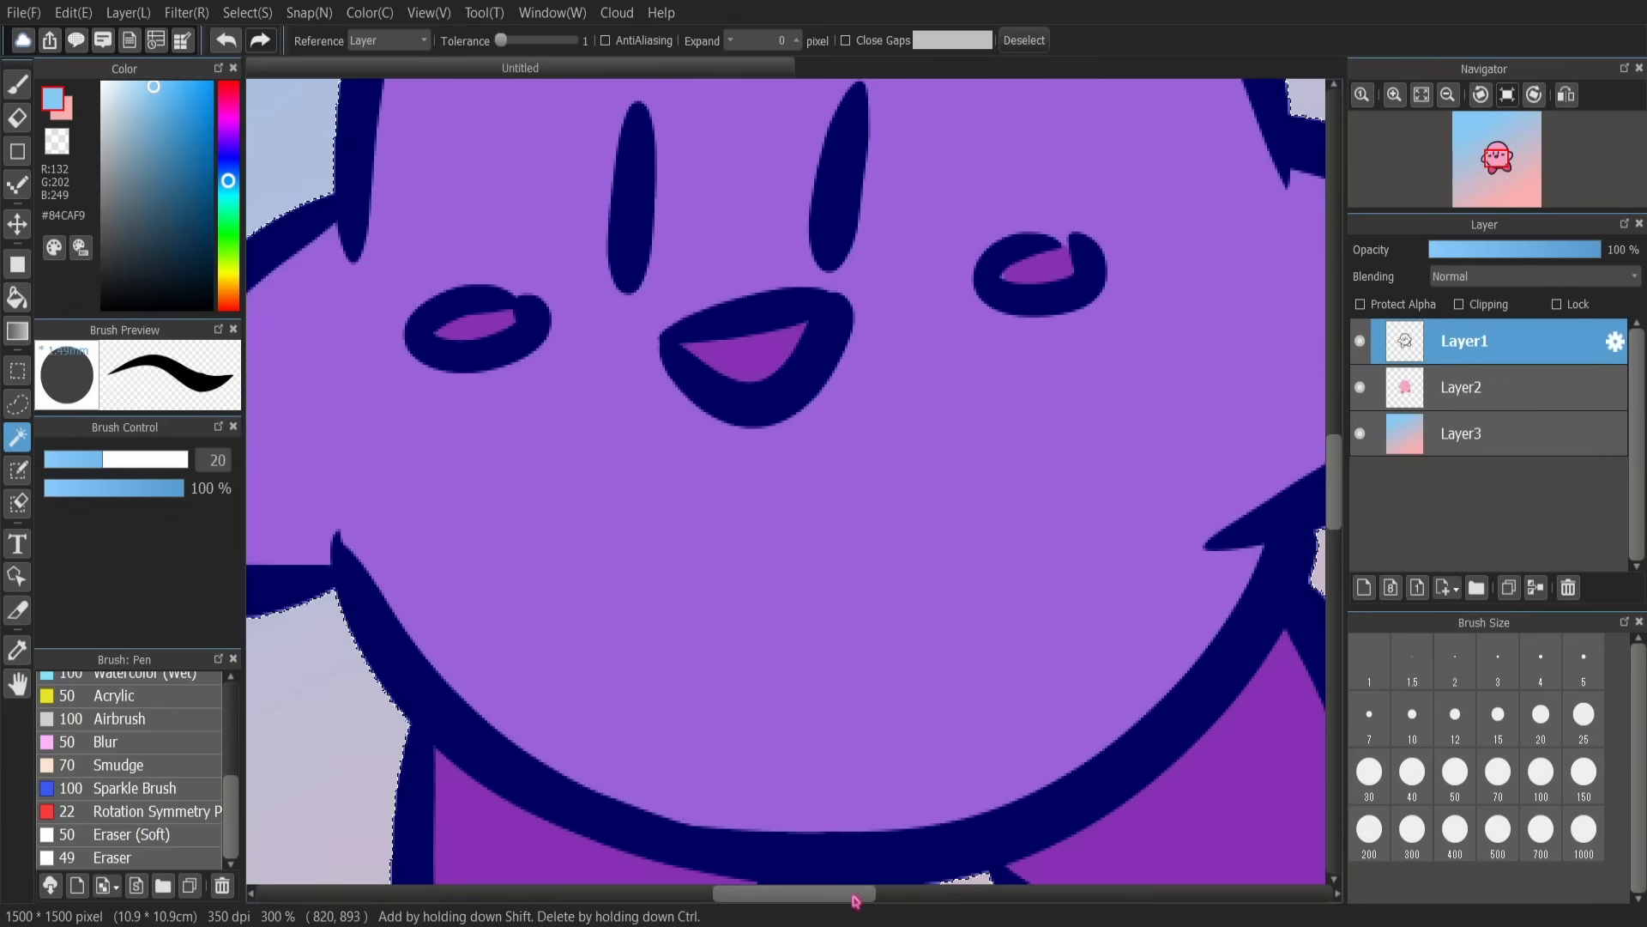
{"action": "left_click_drag", "start_coordinate": [855, 900], "coordinate": [949, 824]}
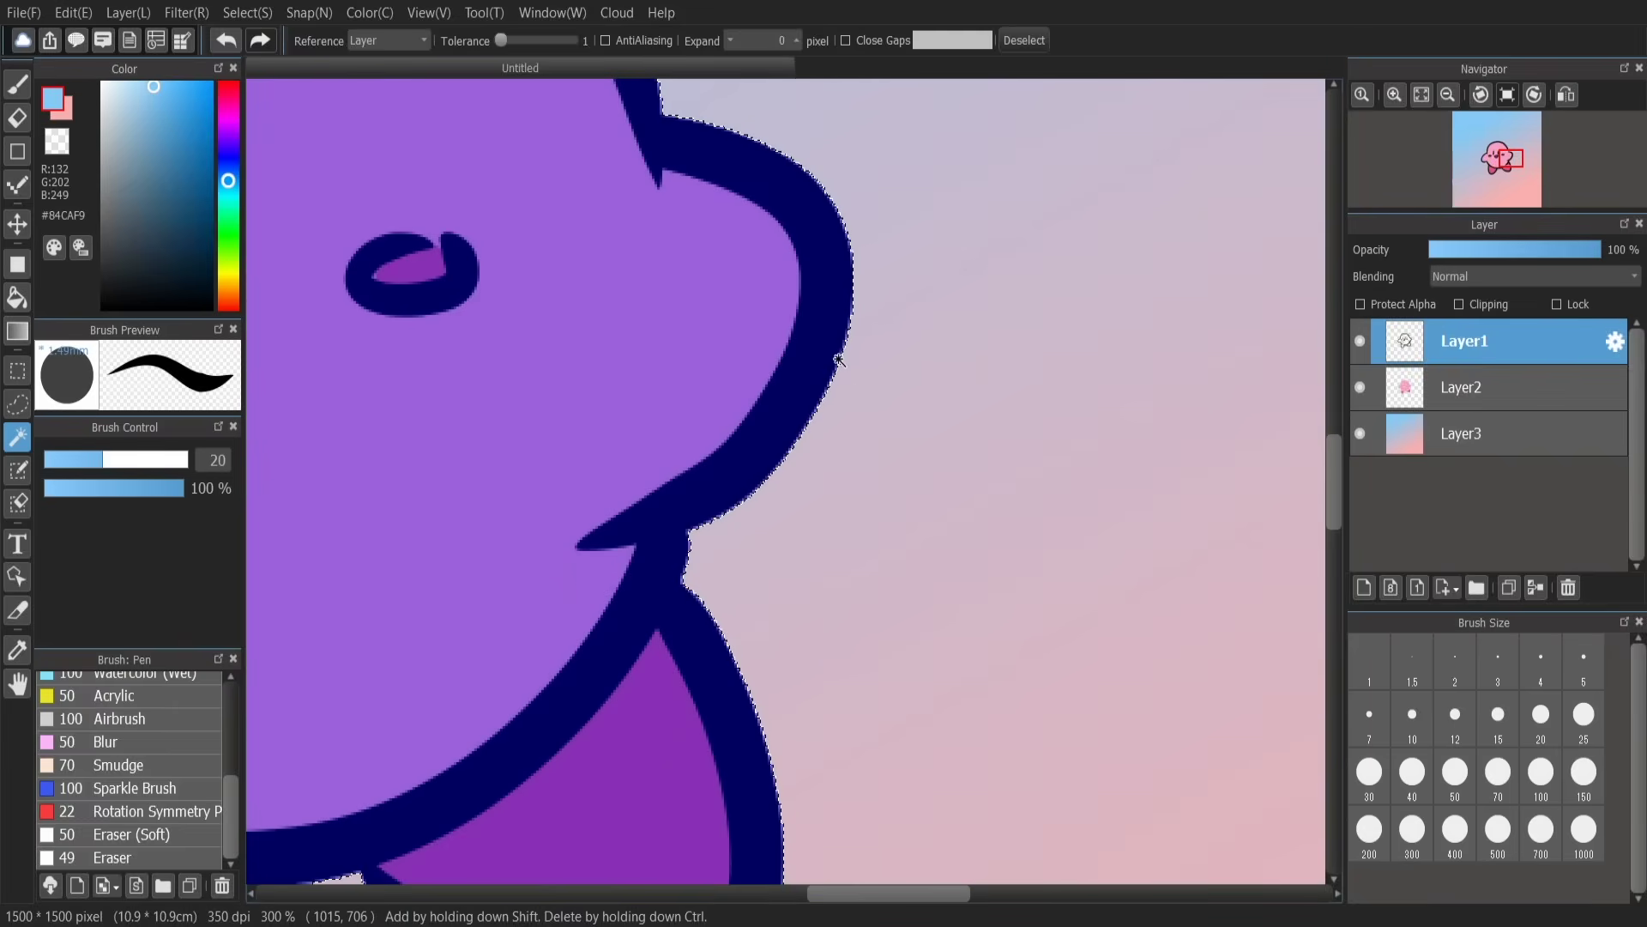
{"action": "scroll", "coordinate": [768, 551], "scroll_direction": "down", "scroll_amount": 1}
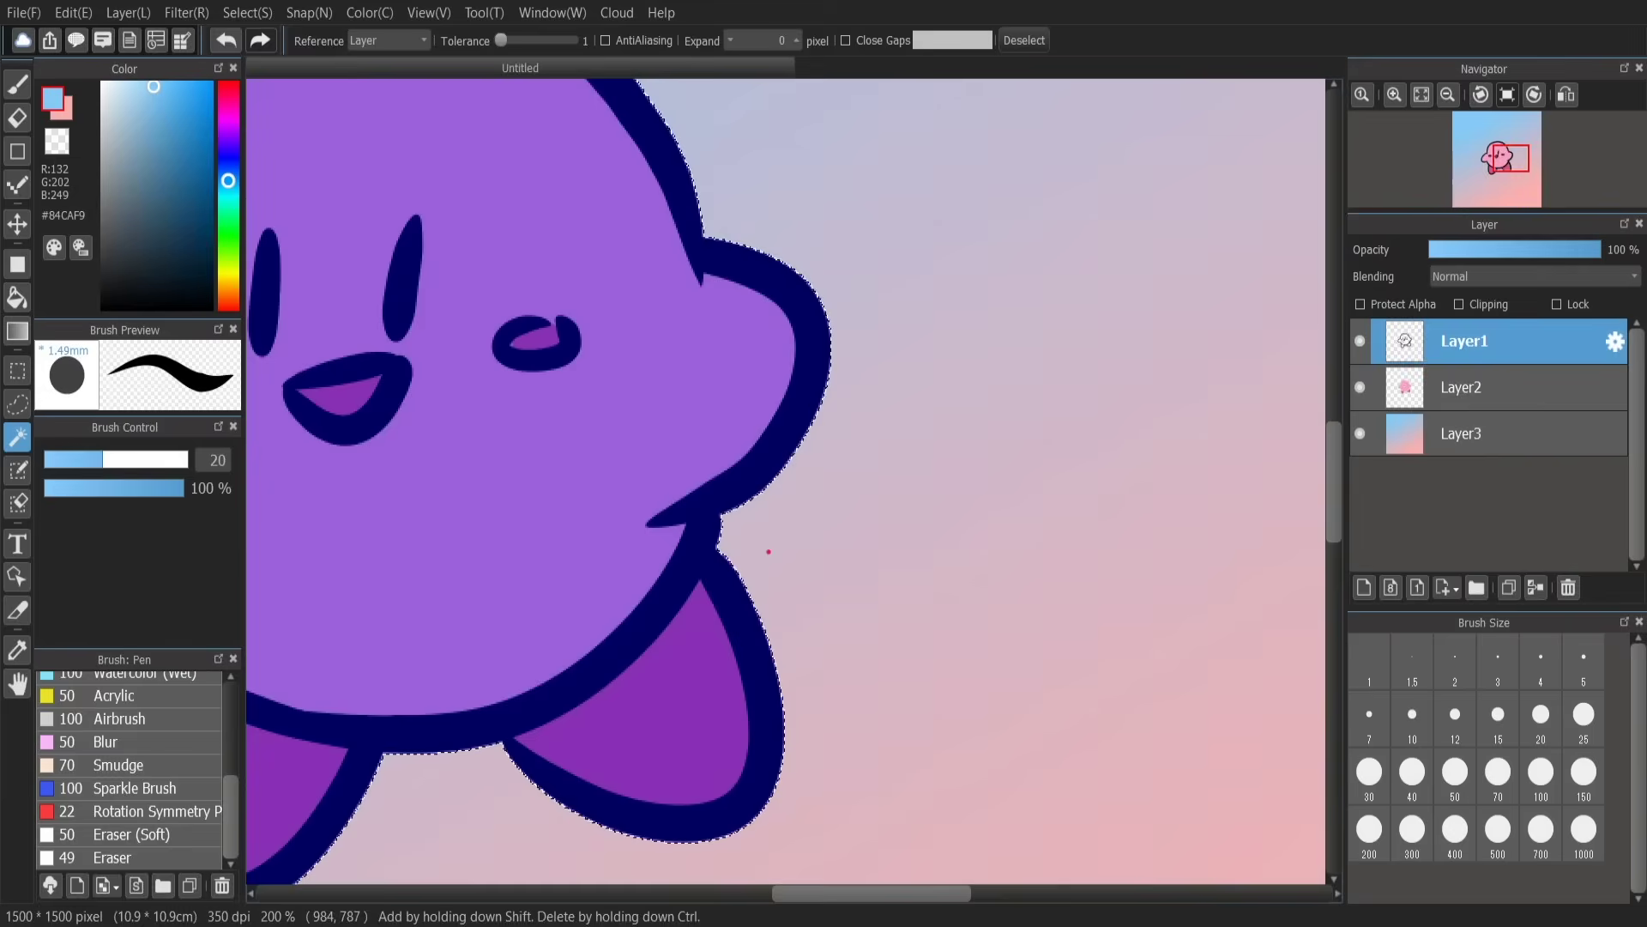
{"action": "scroll", "coordinate": [767, 551], "scroll_direction": "down", "scroll_amount": 1}
Step: Reselect the area outside the character with the Magic Wand's Expand set to 2 pixels, and invert the selection
{"action": "left_click", "coordinate": [796, 37]}
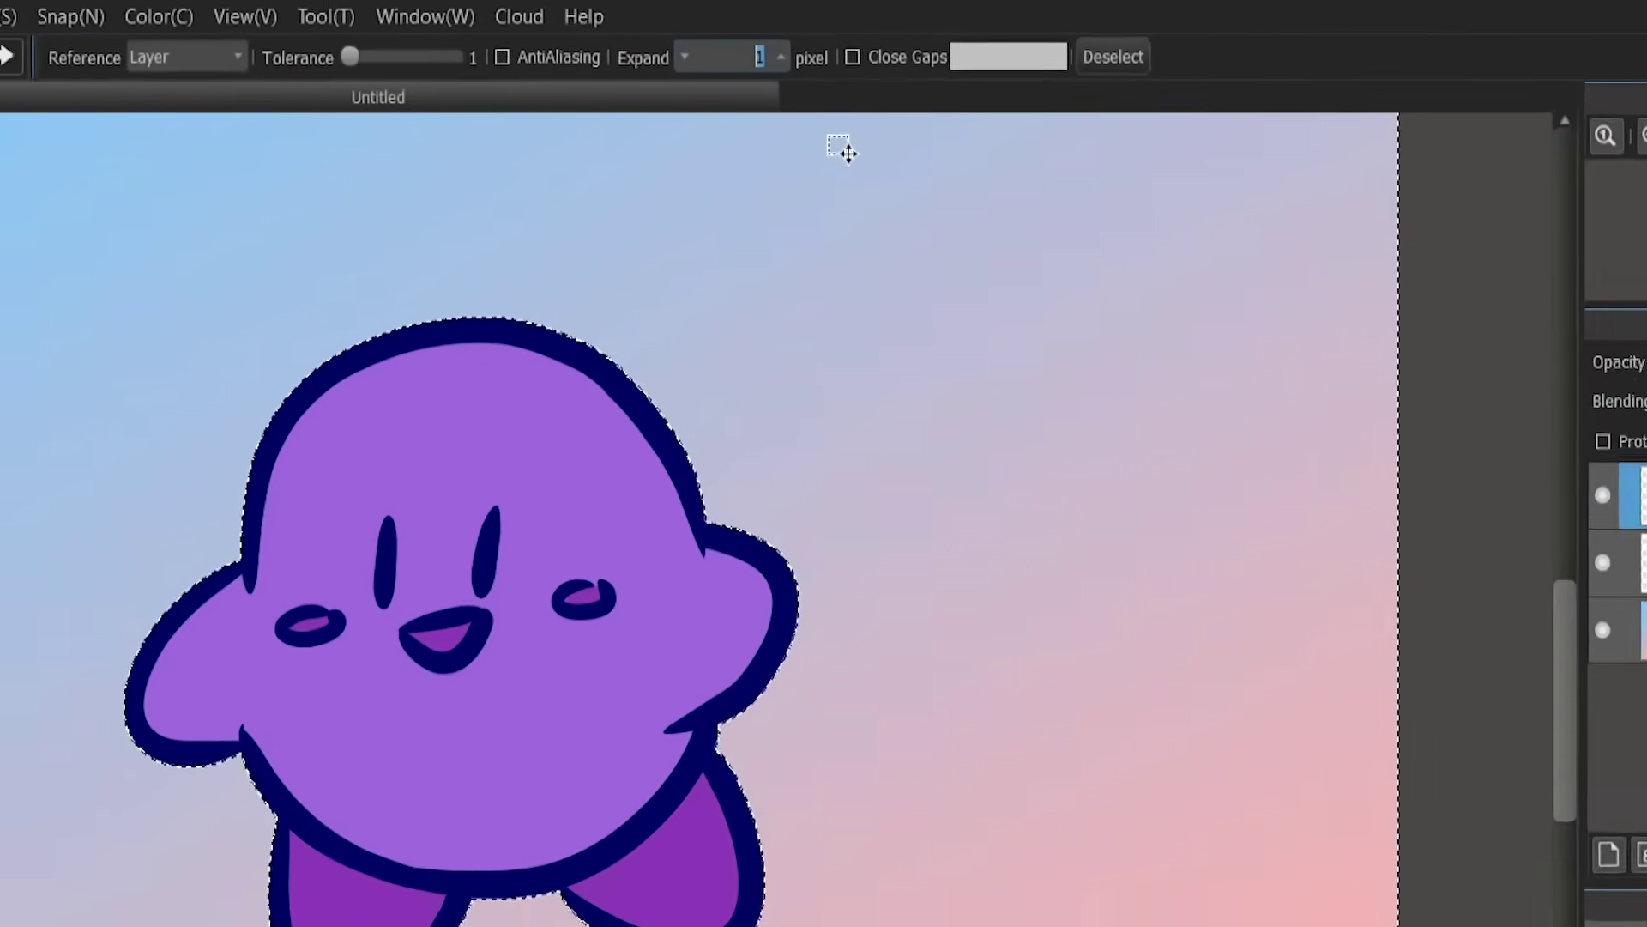
{"action": "key", "text": "Up"}
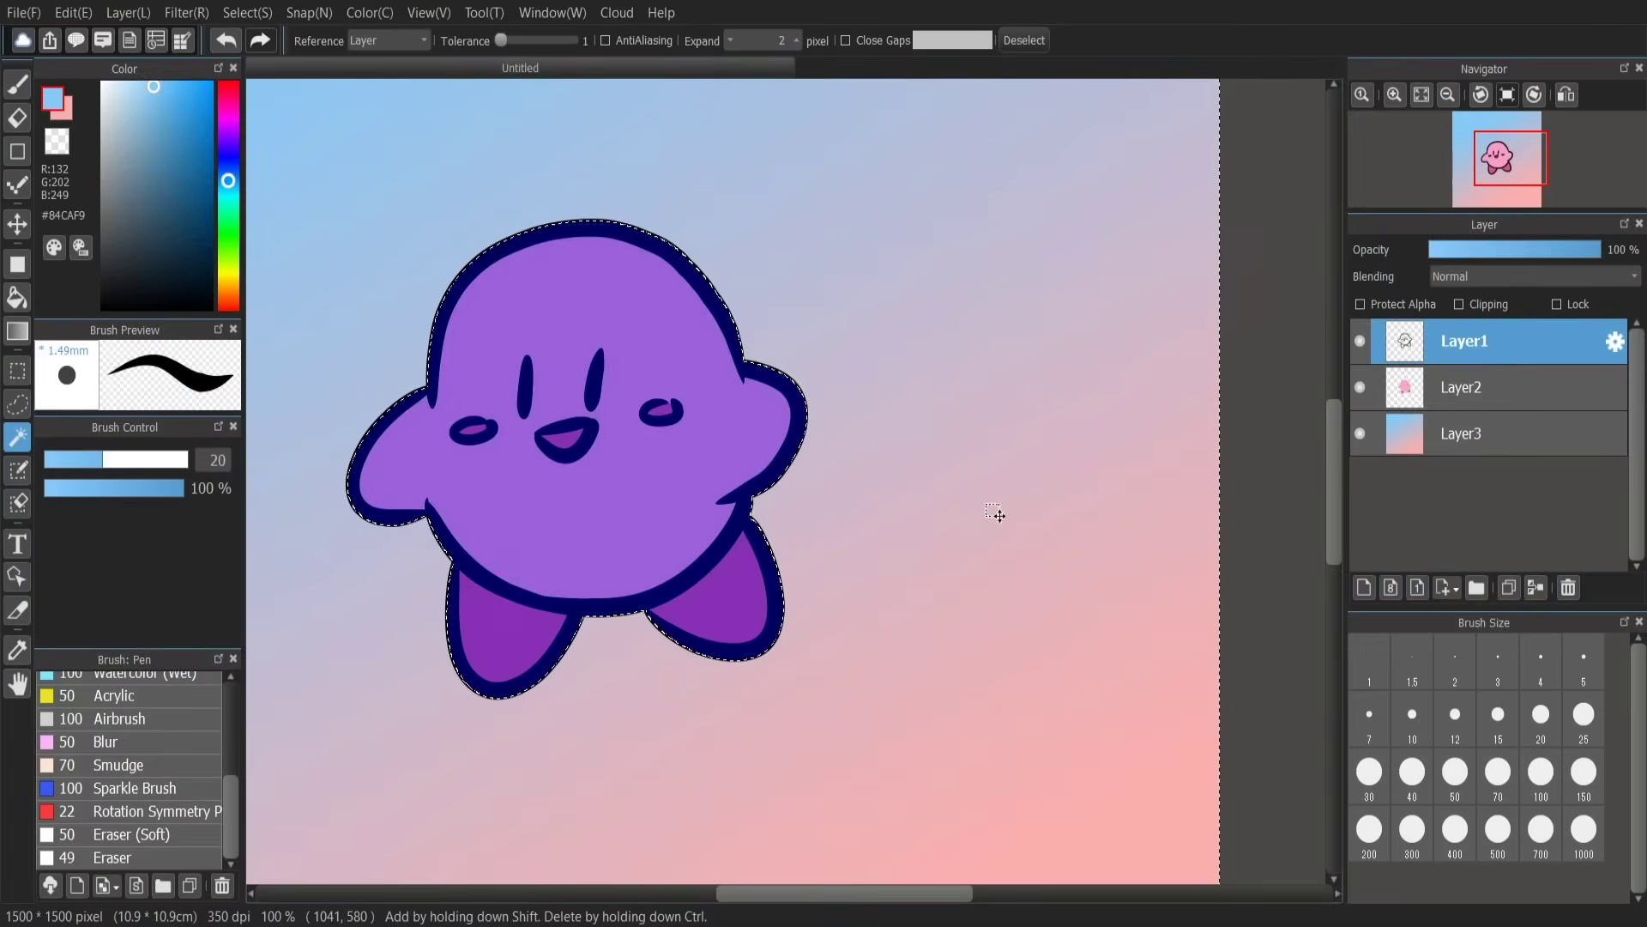
{"action": "scroll", "coordinate": [994, 512], "scroll_direction": "up", "scroll_amount": 2}
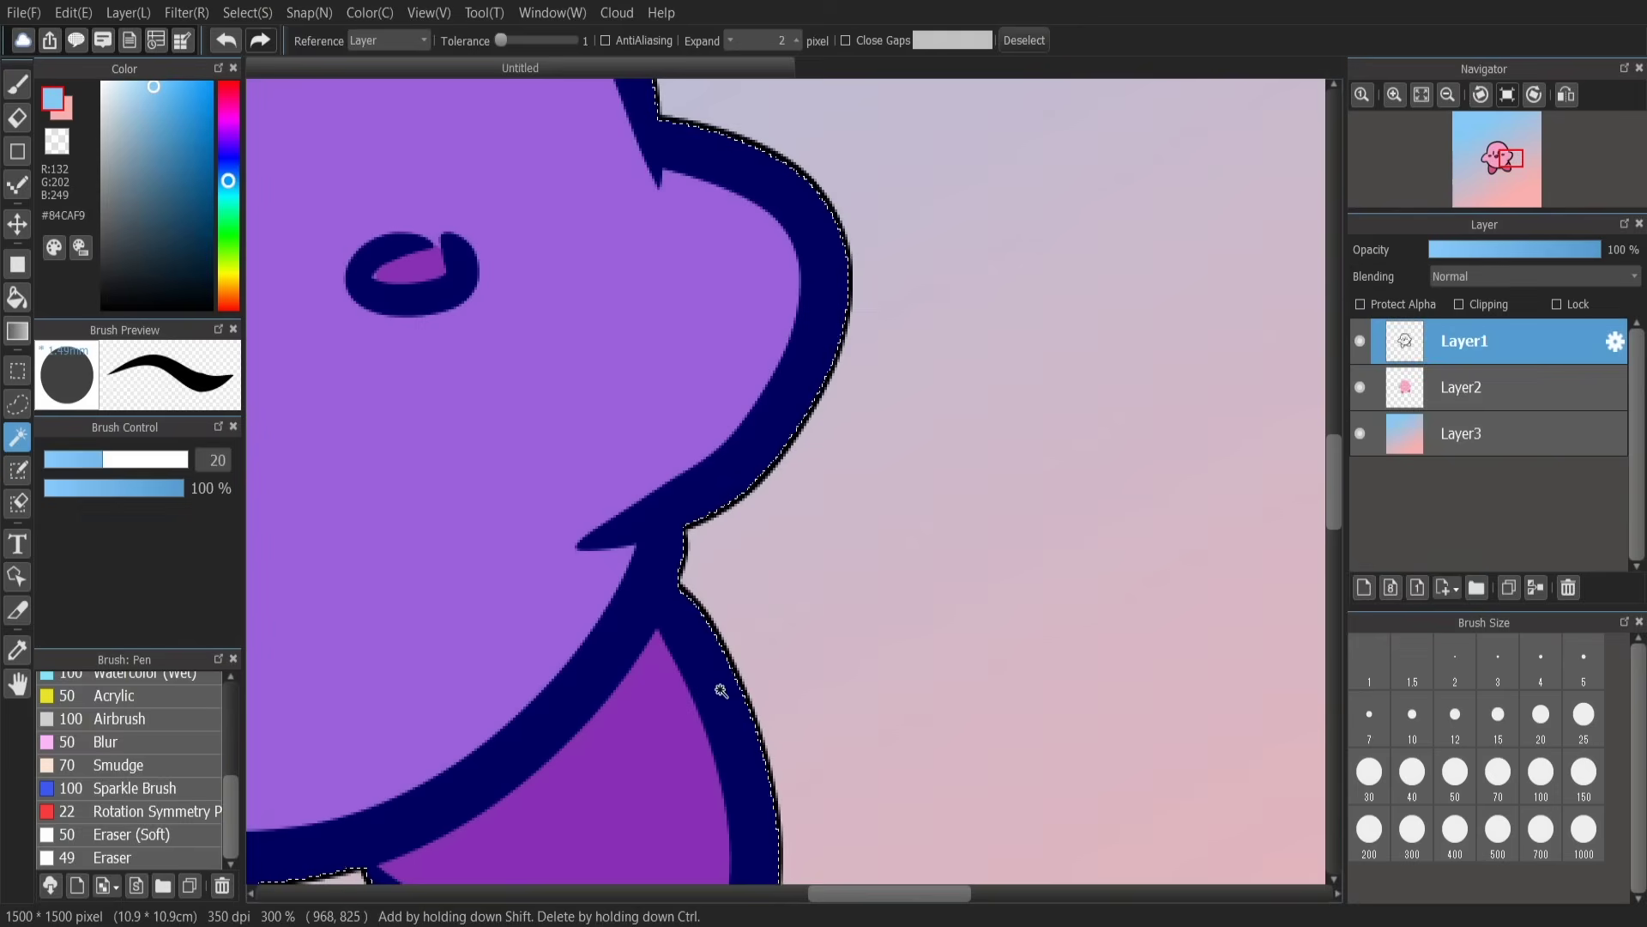
{"action": "scroll", "coordinate": [721, 690], "scroll_direction": "down", "scroll_amount": 4}
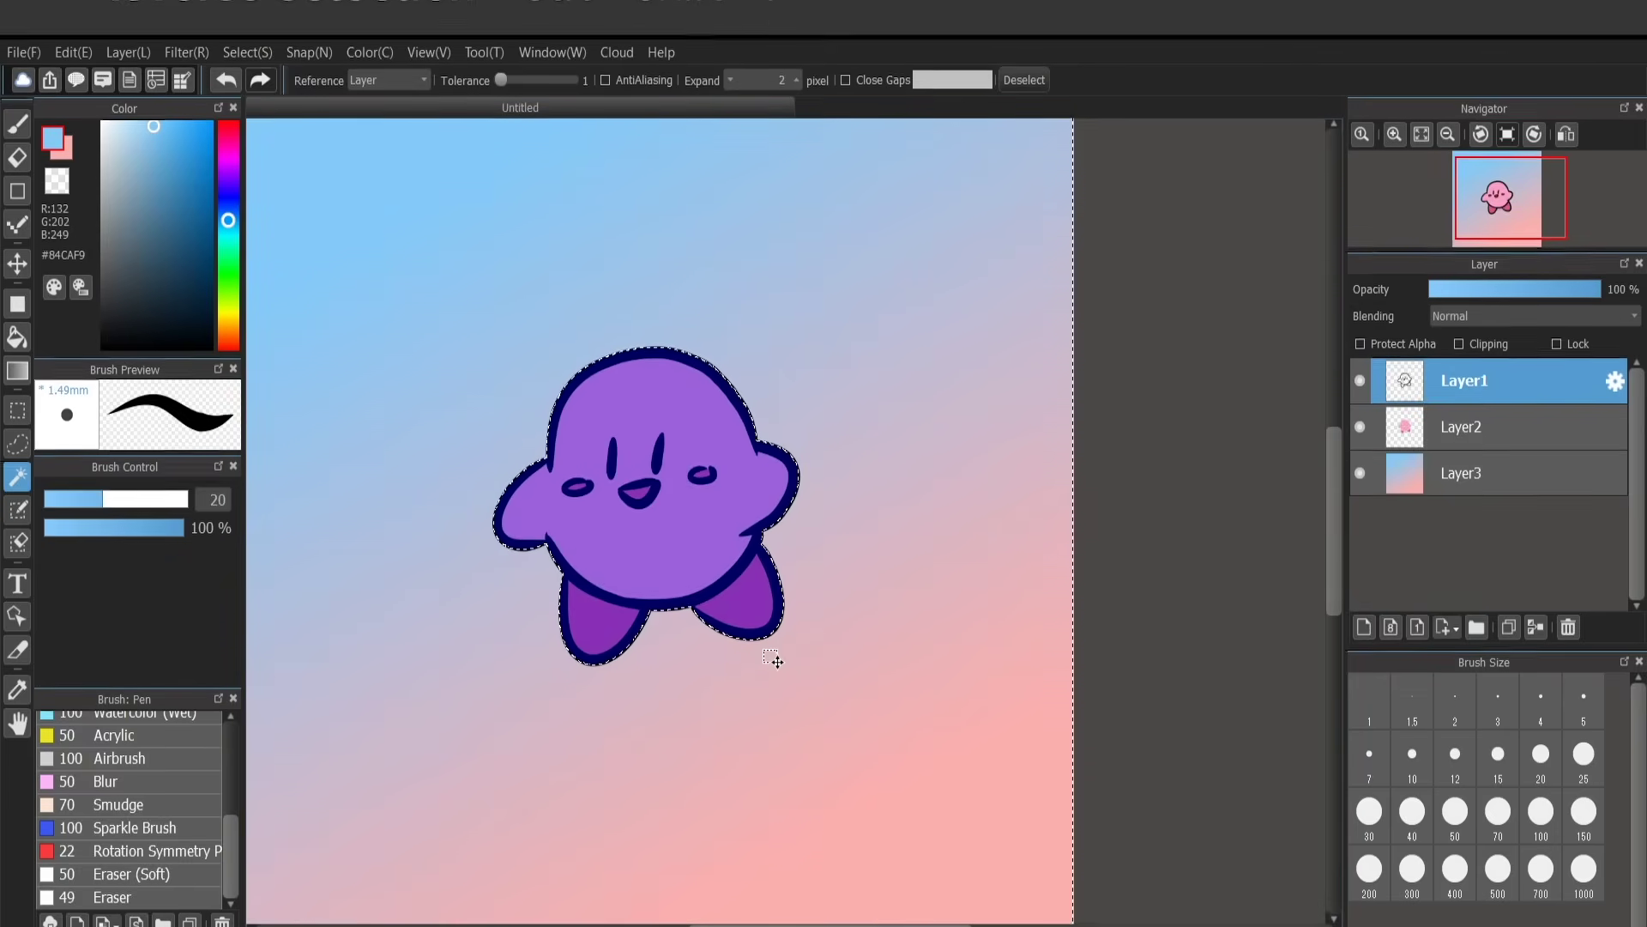
{"action": "key", "text": "ctrl+shift+i"}
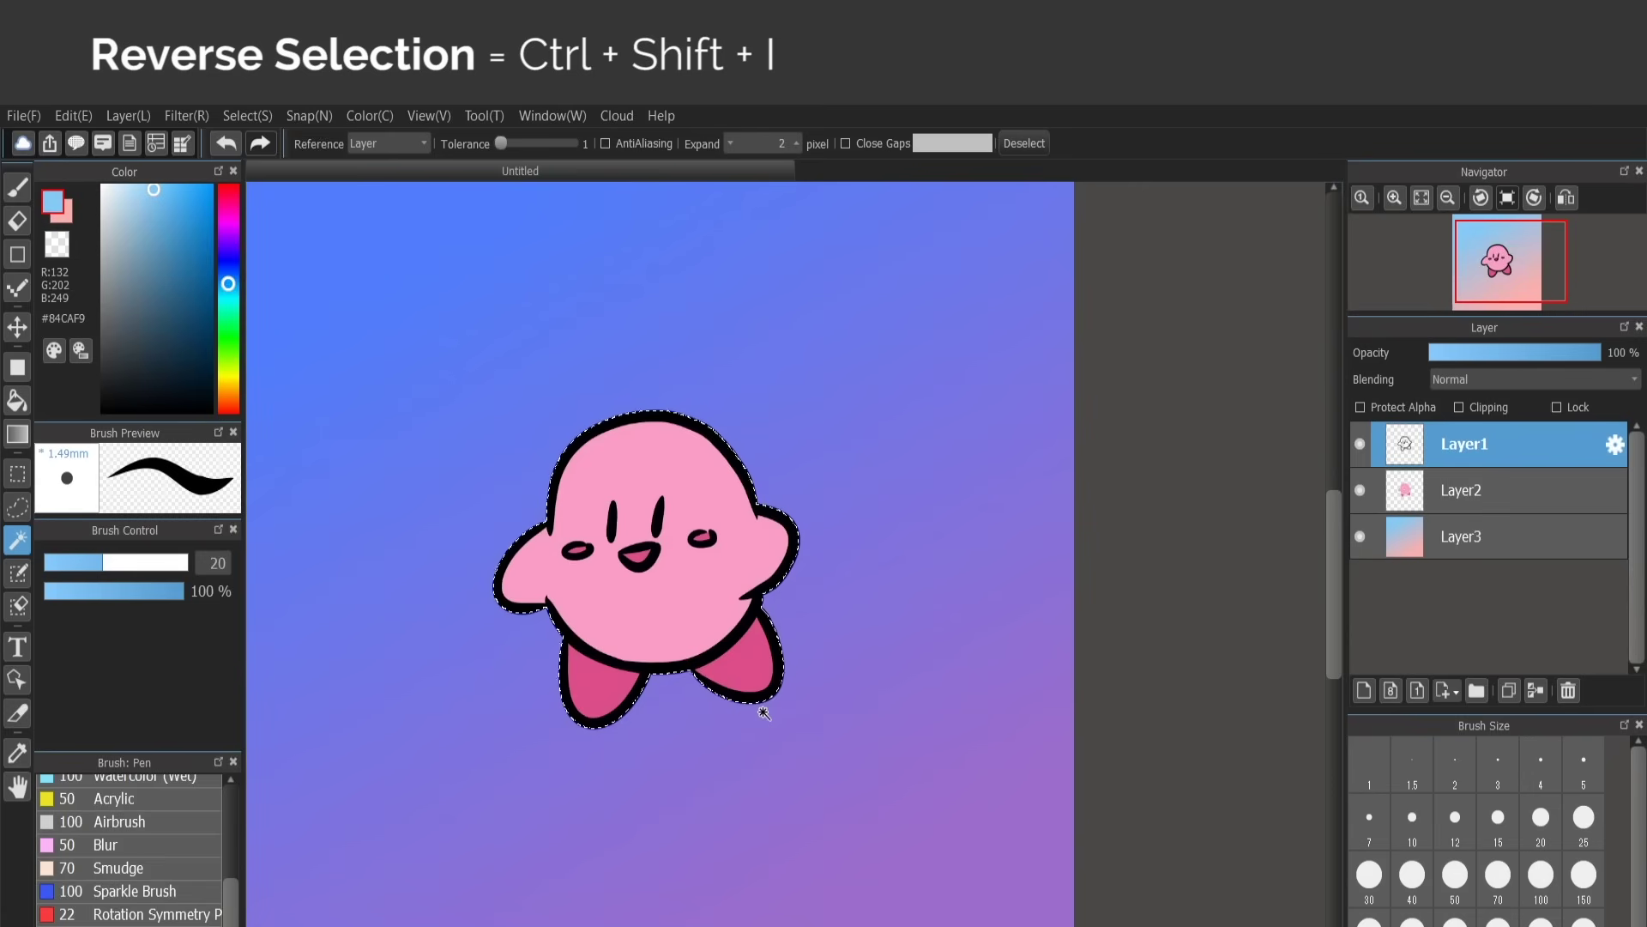
{"action": "scroll", "coordinate": [763, 713], "scroll_direction": "down", "scroll_amount": 1}
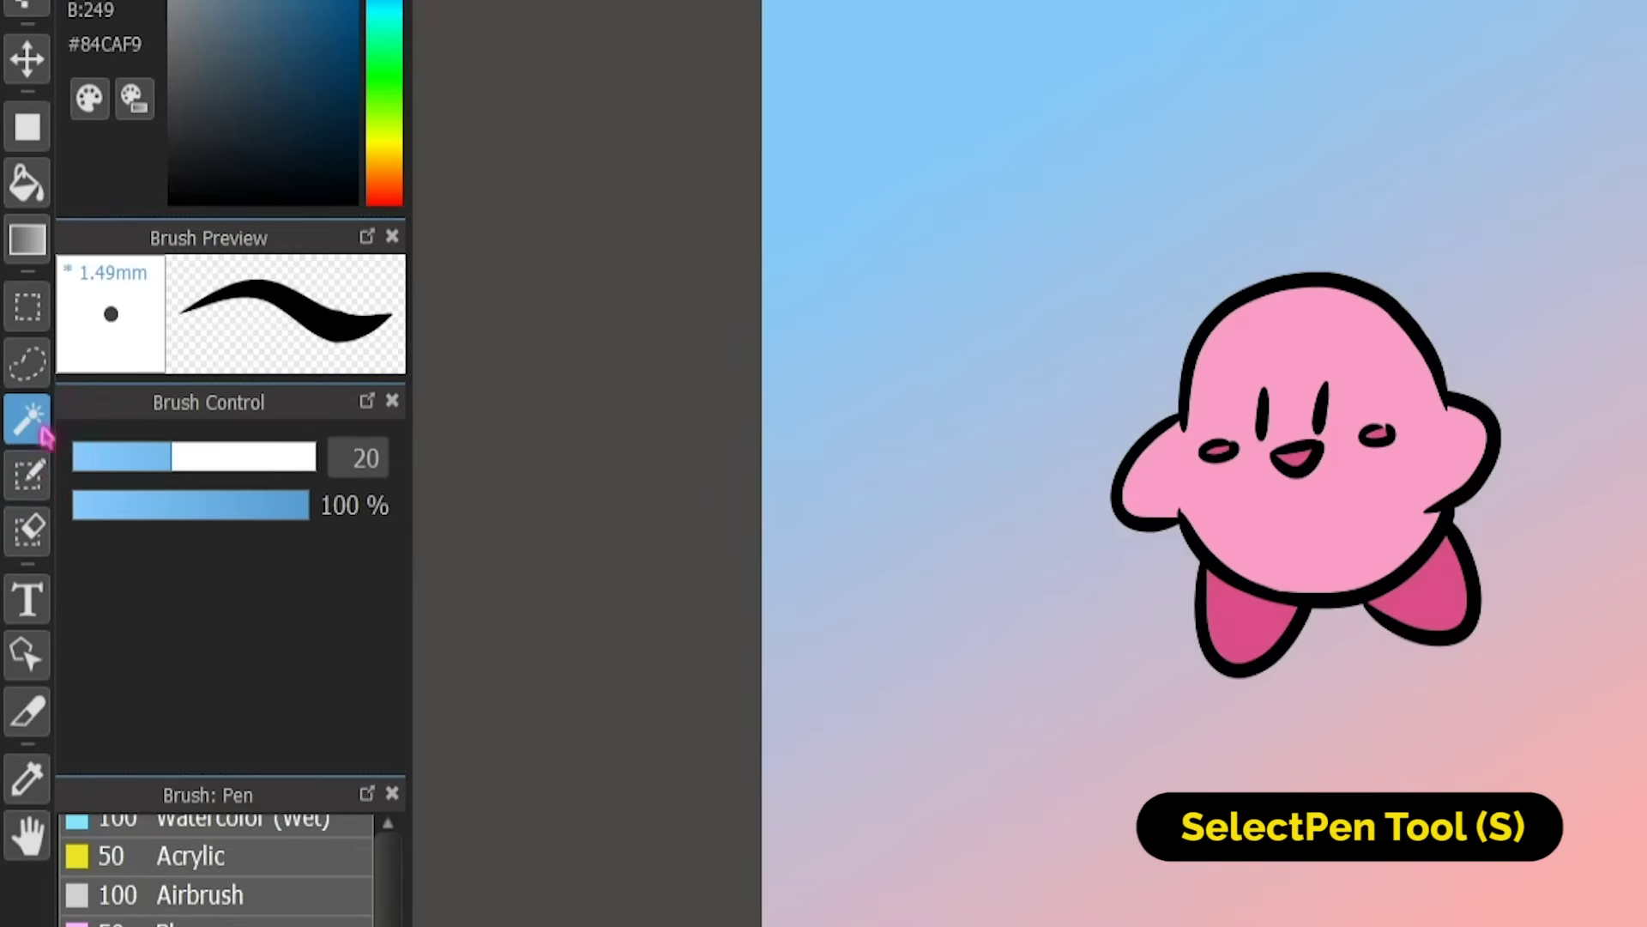
Step: Hide Layer2 and Layer3, and paint a selection over the whole character using the SelectPen tool at brush size 95
{"action": "left_click", "coordinate": [36, 477]}
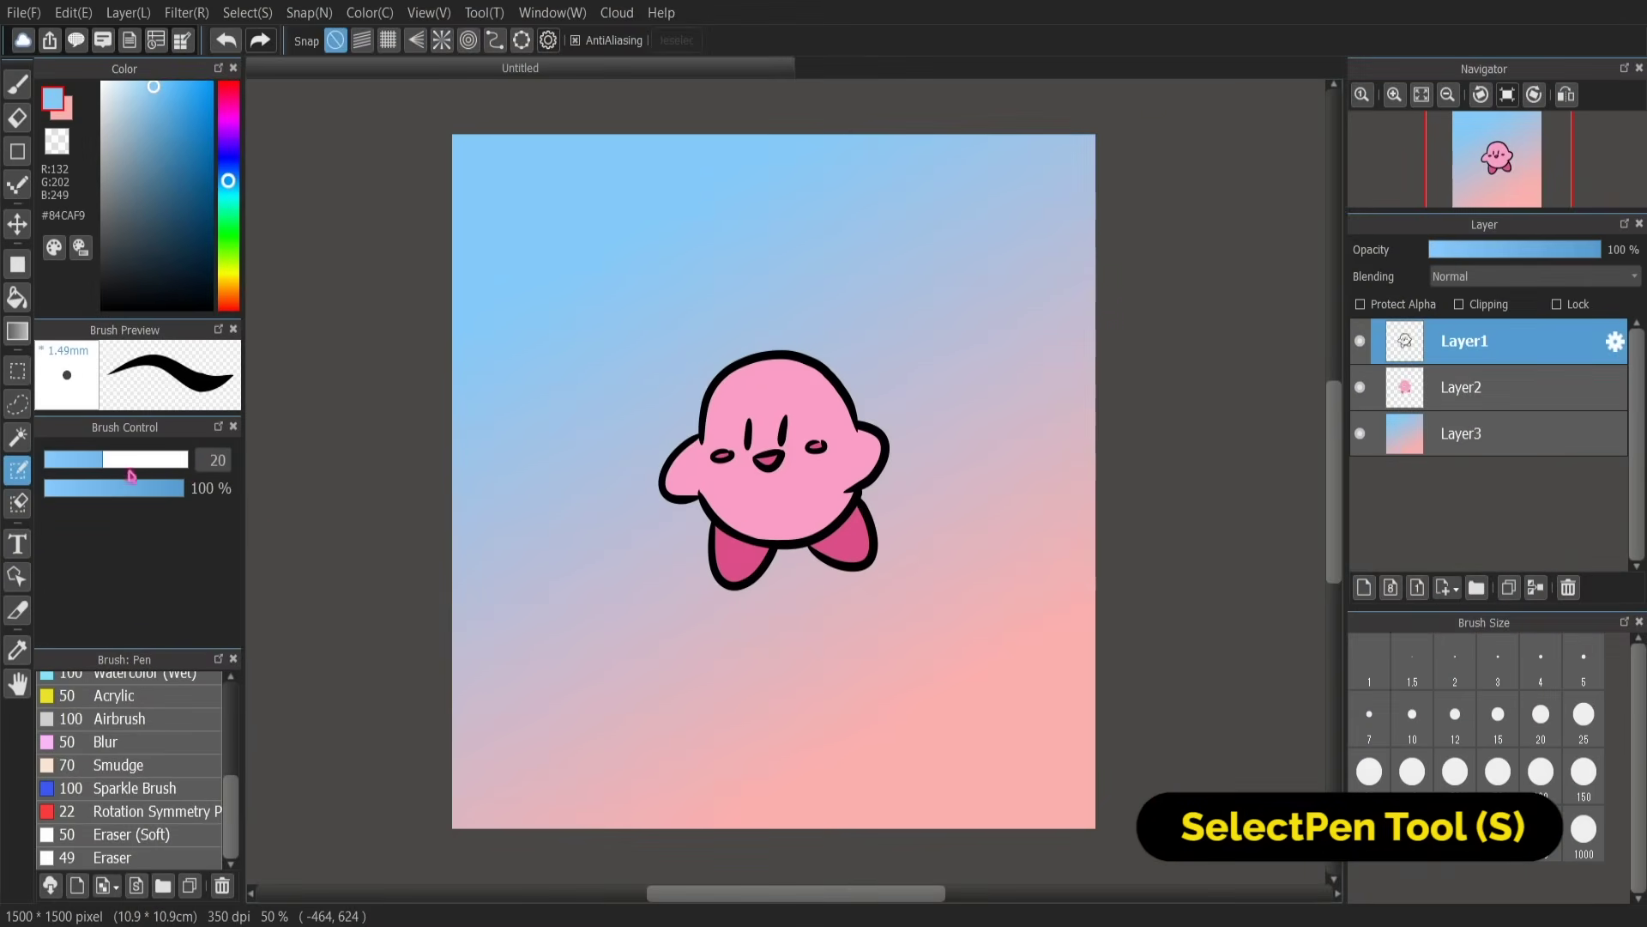
{"action": "mouse_move", "coordinate": [131, 474]}
{"action": "left_mouse_down"}
{"action": "mouse_move", "coordinate": [121, 463]}
{"action": "mouse_move", "coordinate": [170, 463]}
{"action": "left_mouse_up"}
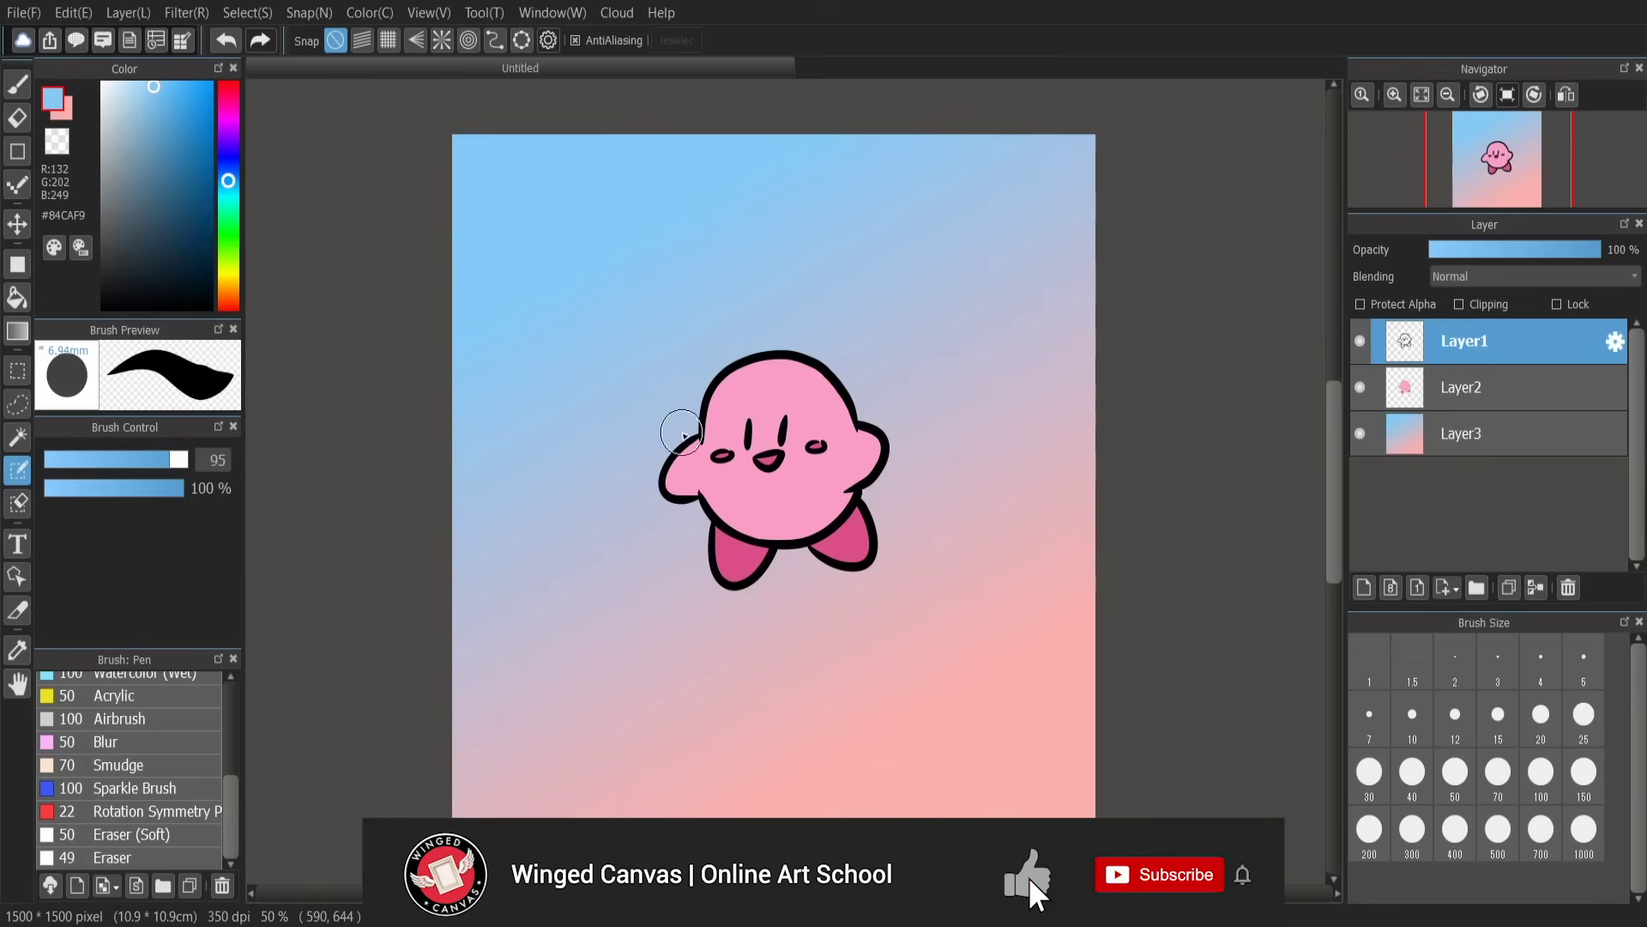
{"action": "left_click", "coordinate": [1360, 387]}
{"action": "left_click", "coordinate": [1360, 433]}
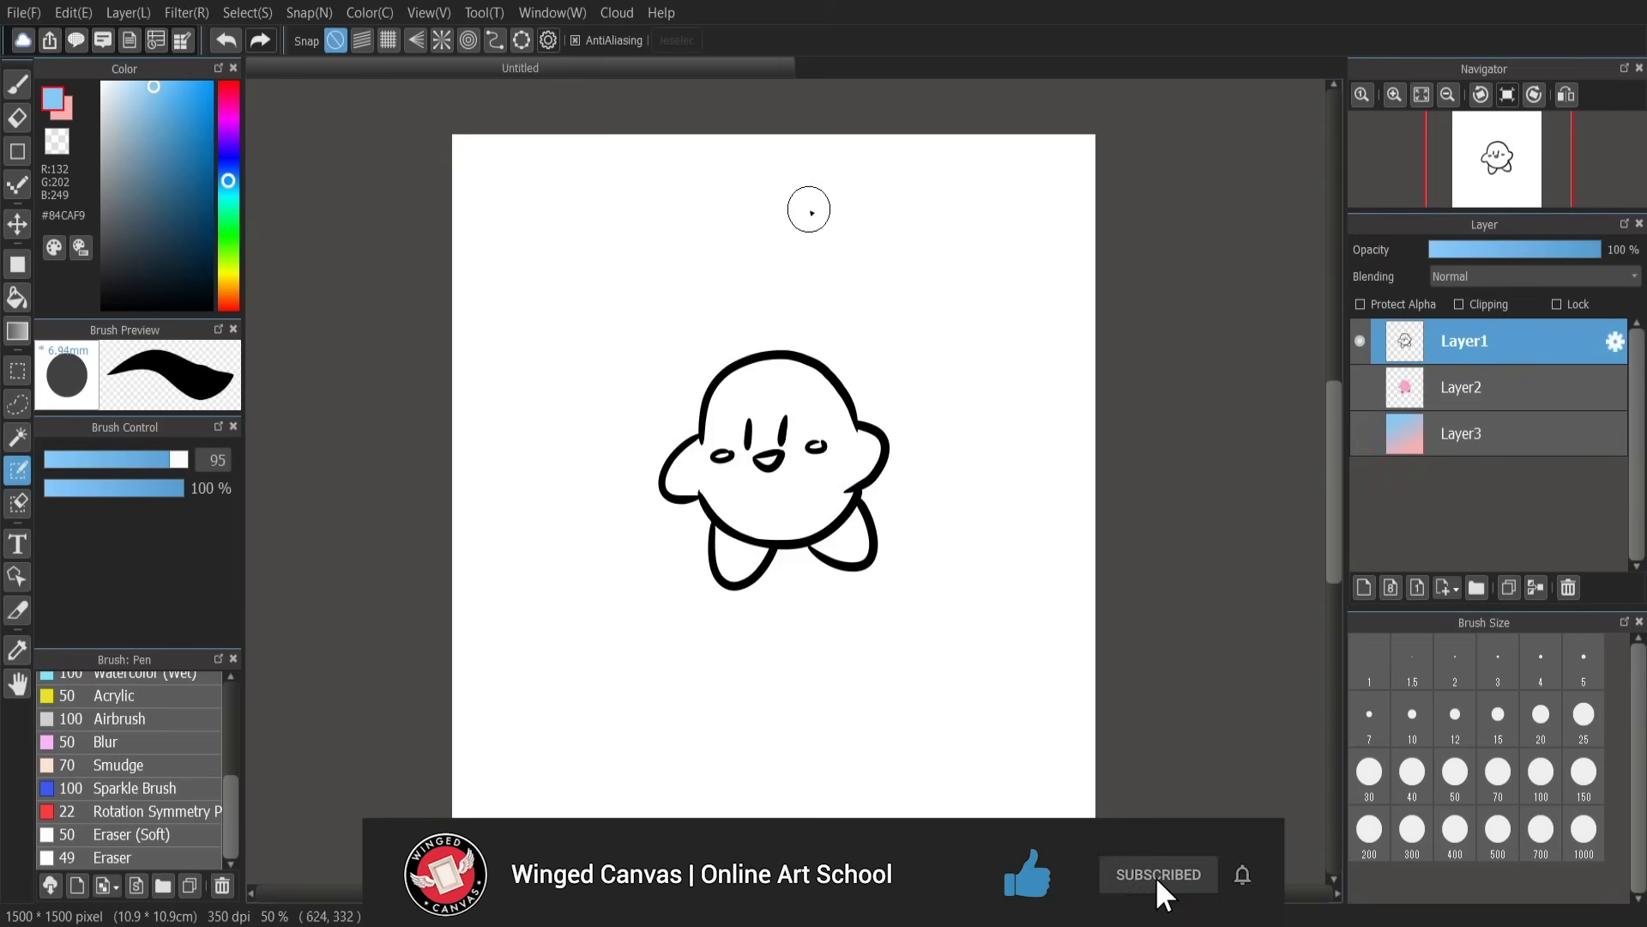
{"action": "mouse_move", "coordinate": [751, 433]}
{"action": "left_mouse_down"}
{"action": "mouse_move", "coordinate": [756, 377]}
{"action": "mouse_move", "coordinate": [819, 391]}
{"action": "mouse_move", "coordinate": [837, 463]}
{"action": "mouse_move", "coordinate": [825, 447]}
{"action": "mouse_move", "coordinate": [771, 450]}
{"action": "mouse_move", "coordinate": [751, 405]}
{"action": "mouse_move", "coordinate": [786, 395]}
{"action": "mouse_move", "coordinate": [786, 430]}
{"action": "mouse_move", "coordinate": [699, 450]}
{"action": "mouse_move", "coordinate": [679, 483]}
{"action": "mouse_move", "coordinate": [734, 459]}
{"action": "mouse_move", "coordinate": [714, 471]}
{"action": "mouse_move", "coordinate": [722, 501]}
{"action": "mouse_move", "coordinate": [792, 524]}
{"action": "mouse_move", "coordinate": [828, 506]}
{"action": "mouse_move", "coordinate": [765, 501]}
{"action": "mouse_move", "coordinate": [742, 474]}
{"action": "mouse_move", "coordinate": [860, 411]}
{"action": "mouse_move", "coordinate": [855, 438]}
{"action": "mouse_move", "coordinate": [874, 449]}
{"action": "mouse_move", "coordinate": [854, 471]}
{"action": "mouse_move", "coordinate": [869, 435]}
{"action": "mouse_move", "coordinate": [840, 528]}
{"action": "mouse_move", "coordinate": [847, 509]}
{"action": "mouse_move", "coordinate": [854, 550]}
{"action": "mouse_move", "coordinate": [822, 523]}
{"action": "mouse_move", "coordinate": [725, 532]}
{"action": "mouse_move", "coordinate": [728, 566]}
{"action": "mouse_move", "coordinate": [770, 518]}
{"action": "left_mouse_up"}
Step: Switch to the SelectEraser tool and set its brush size to 31 for trimming the character selection
{"action": "key", "text": "shift+s"}
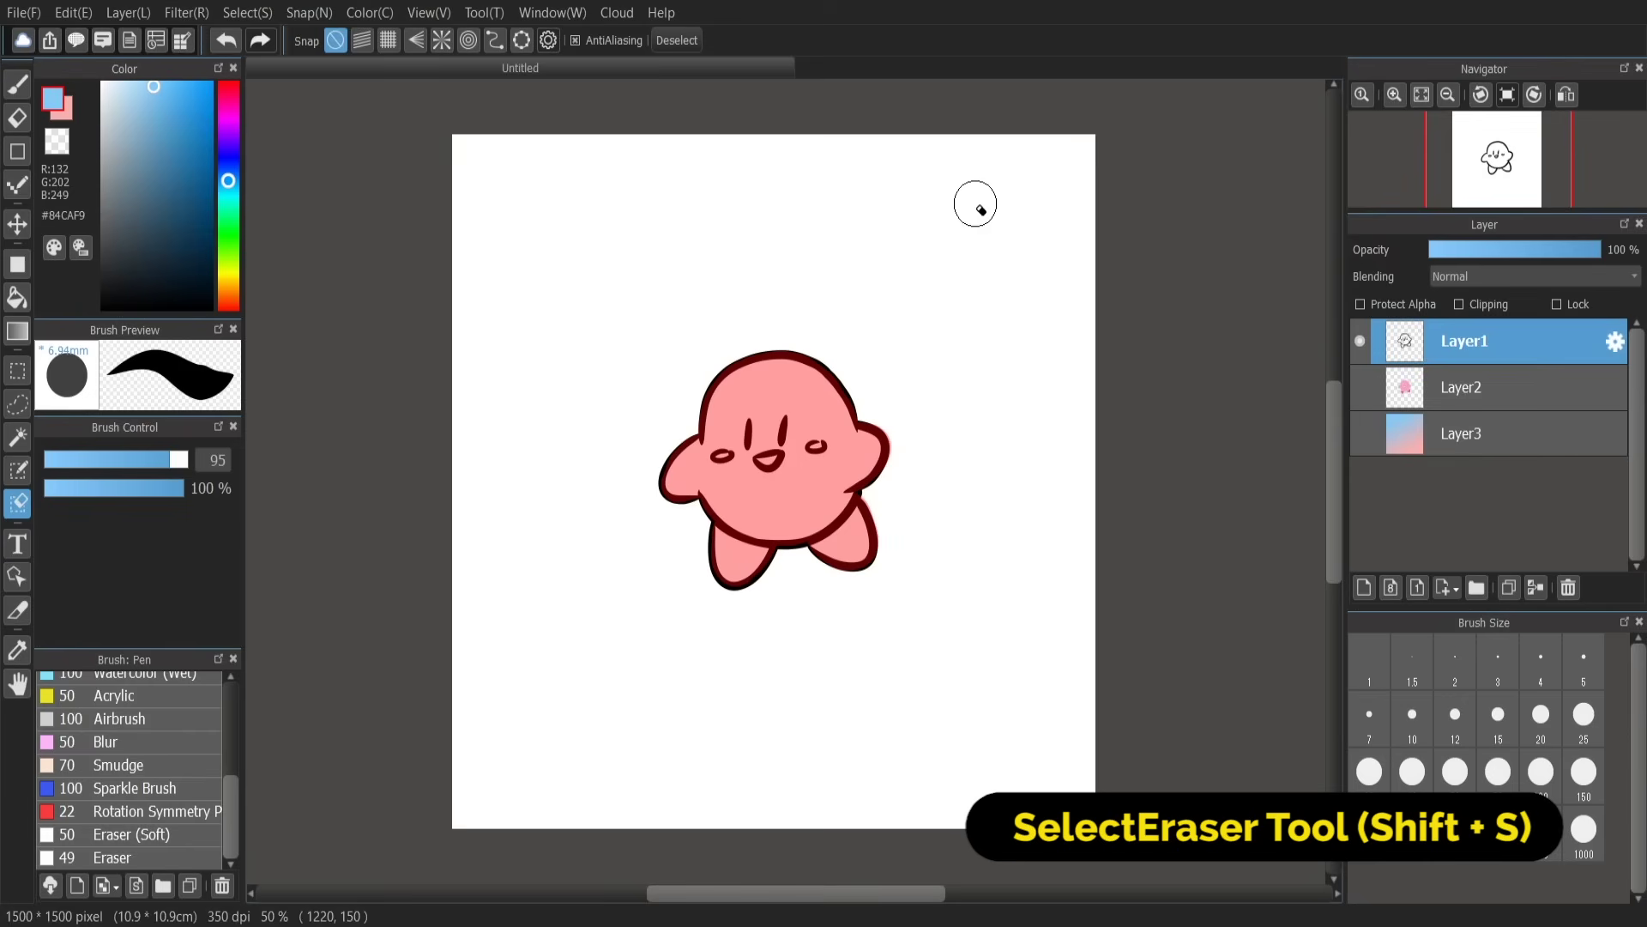
{"action": "left_click", "coordinate": [1572, 250]}
{"action": "left_click", "coordinate": [128, 460]}
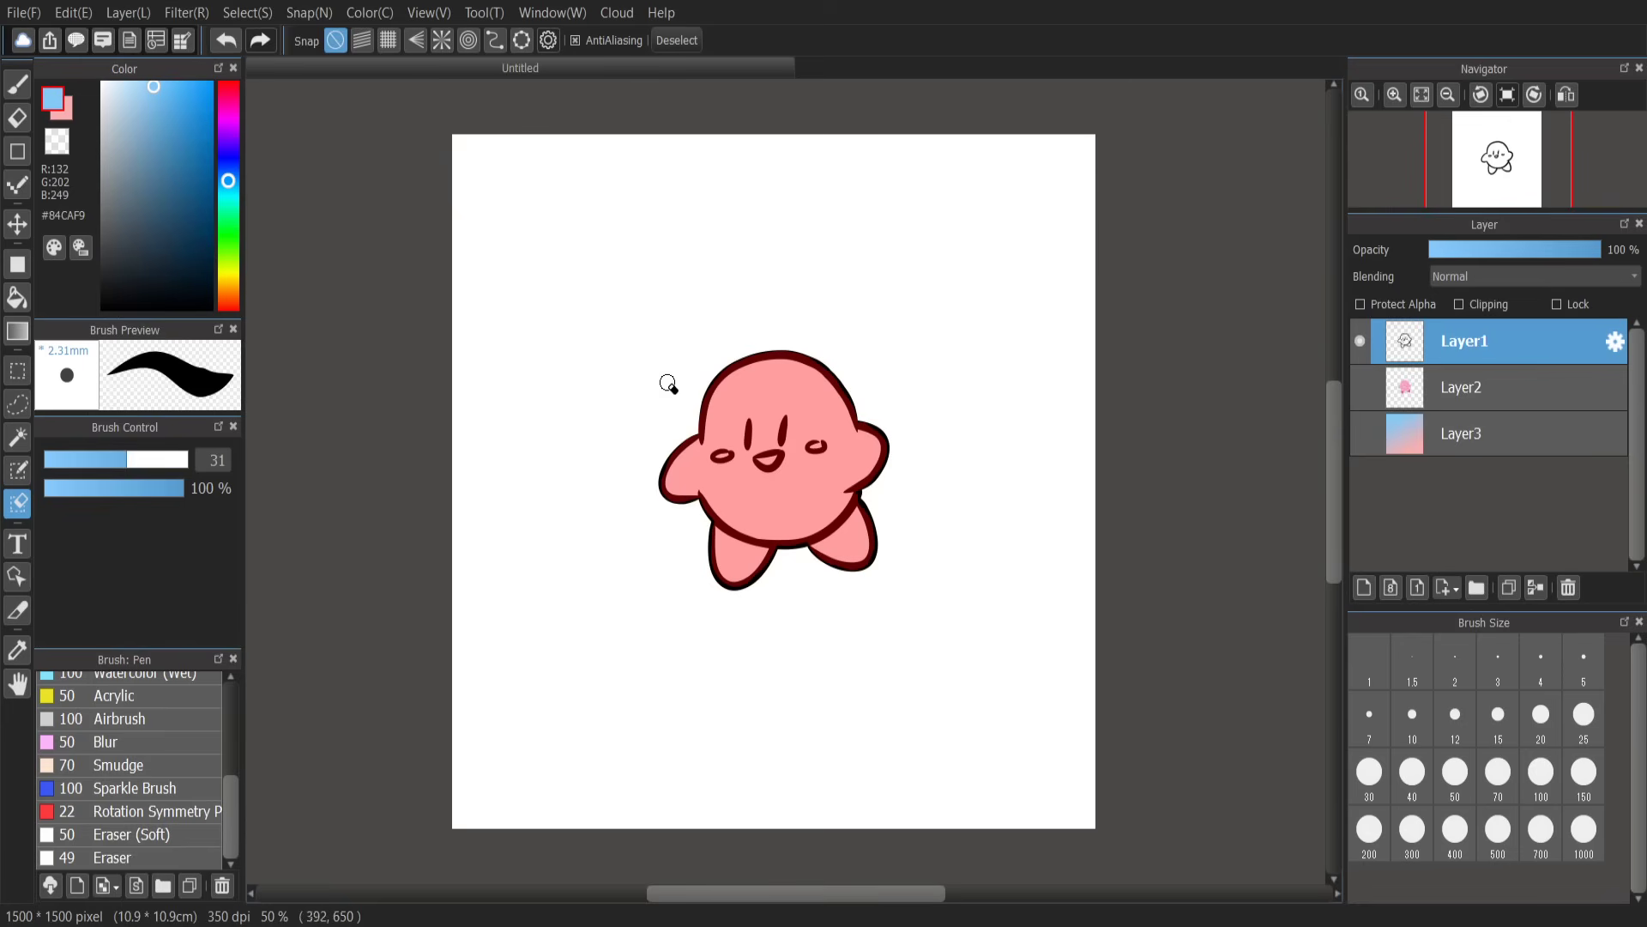
Step: Add a handwritten "hi" and a smiley above the character to the selection with the SelectPen, view it with the Brush tool, and deselect
{"action": "left_click", "coordinate": [19, 89]}
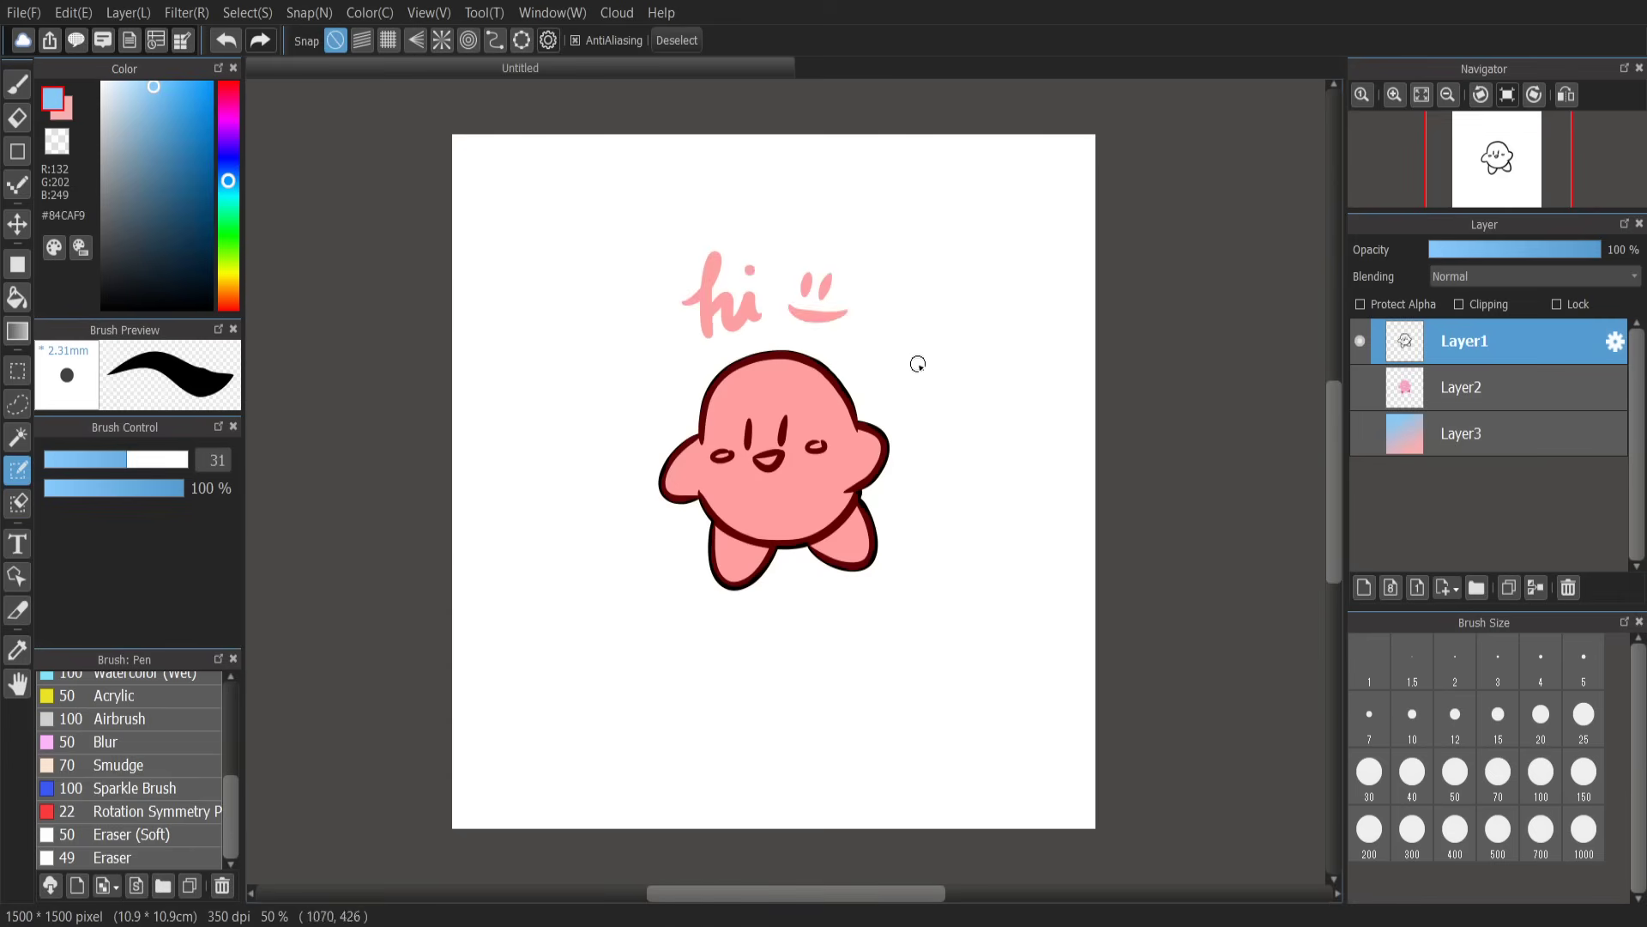
{"action": "left_click", "coordinate": [17, 83]}
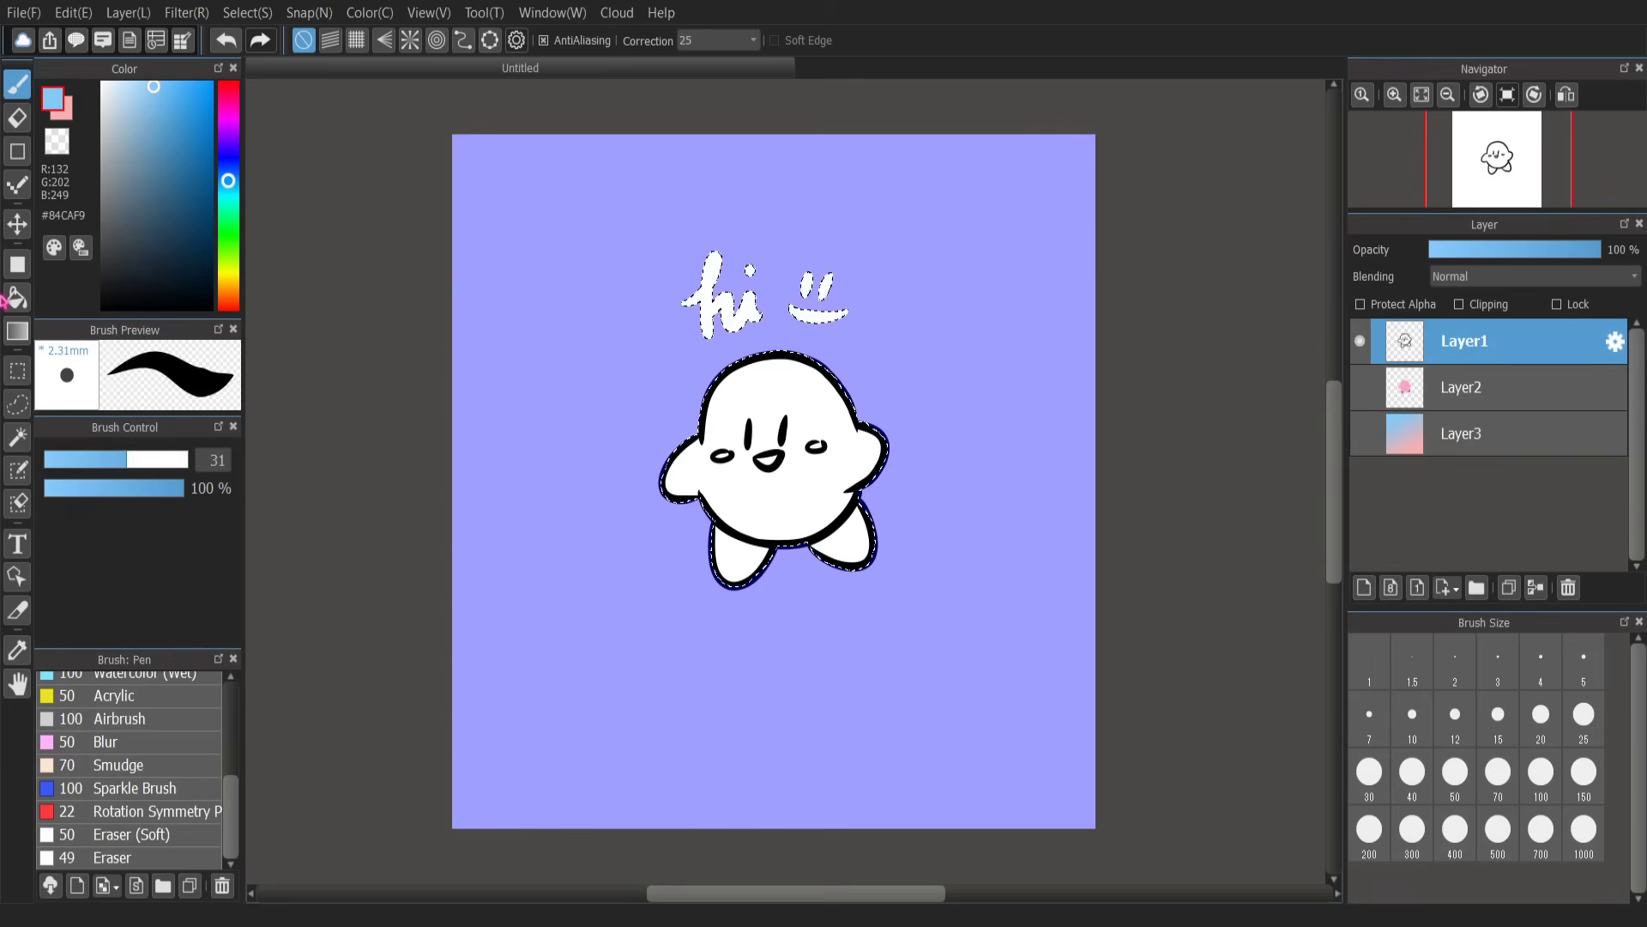
{"action": "left_click", "coordinate": [17, 469]}
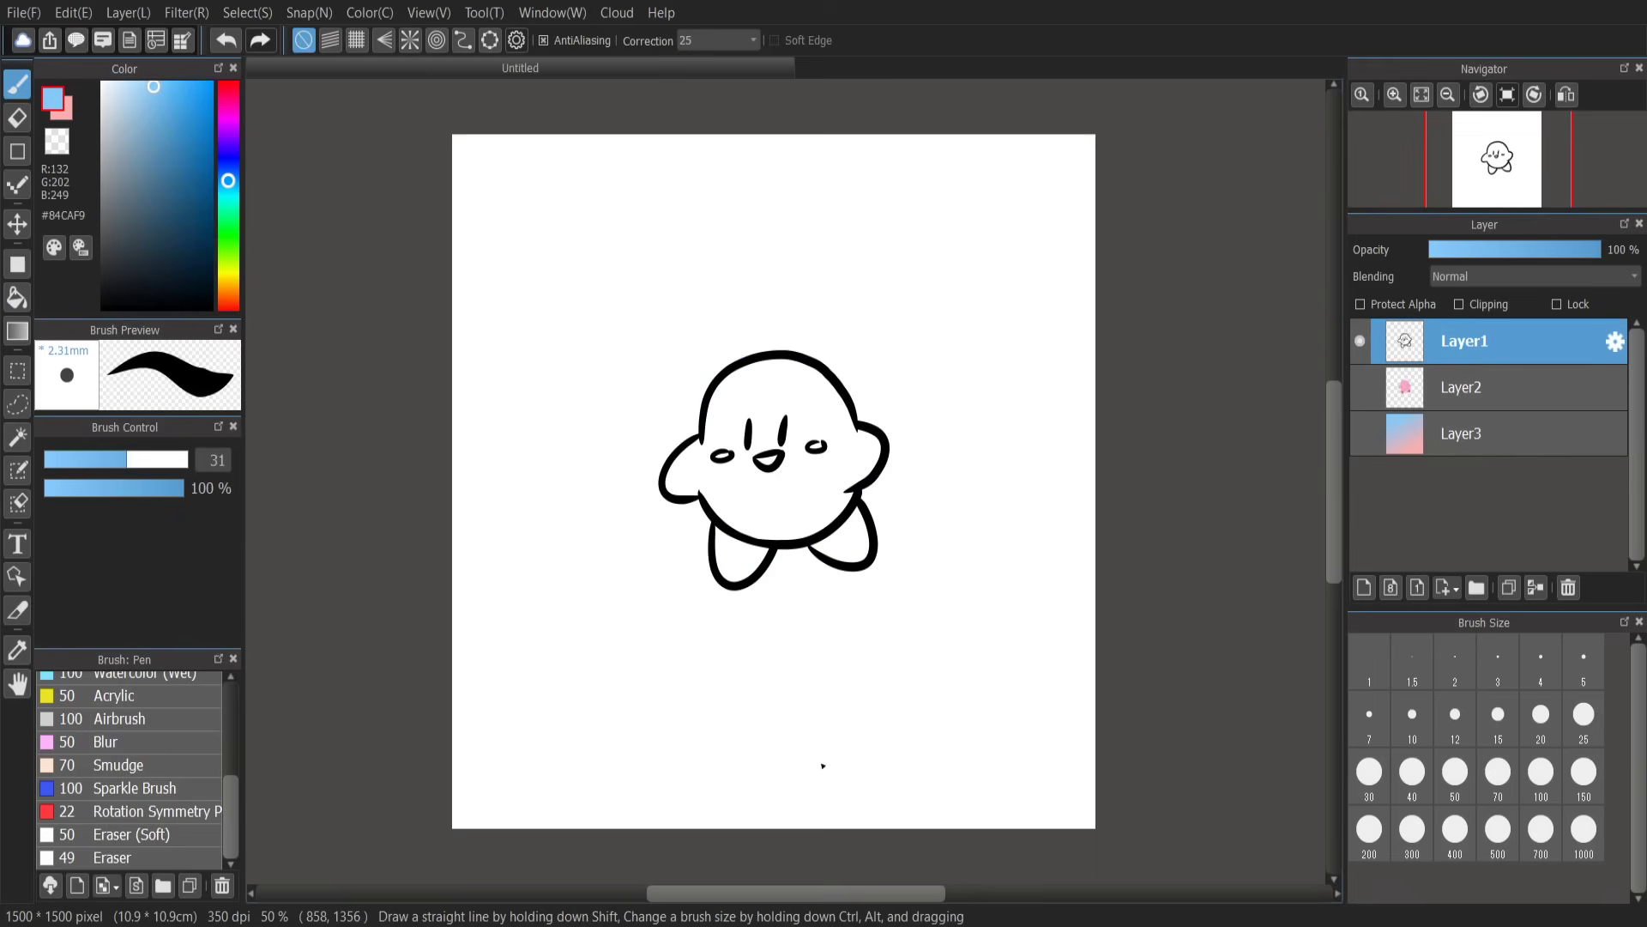
{"action": "key", "text": "n"}
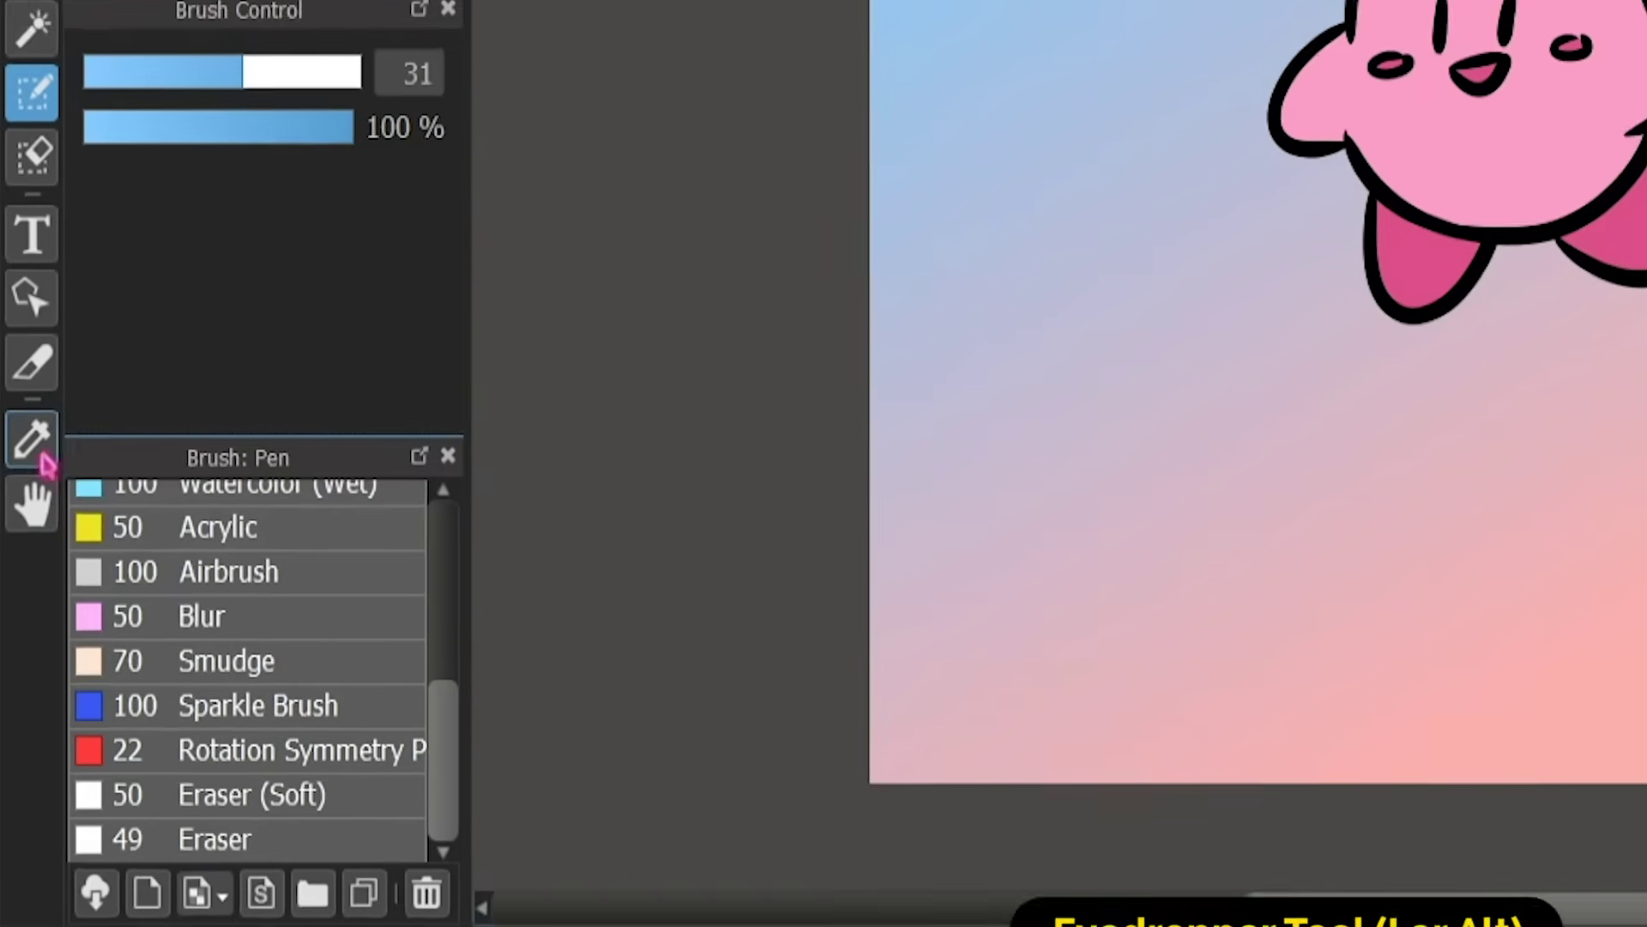
Step: Activate the Eyedropper tool, change the secondary colour to white, and make light blue #84CAF9 the main colour again
{"action": "left_click", "coordinate": [29, 589]}
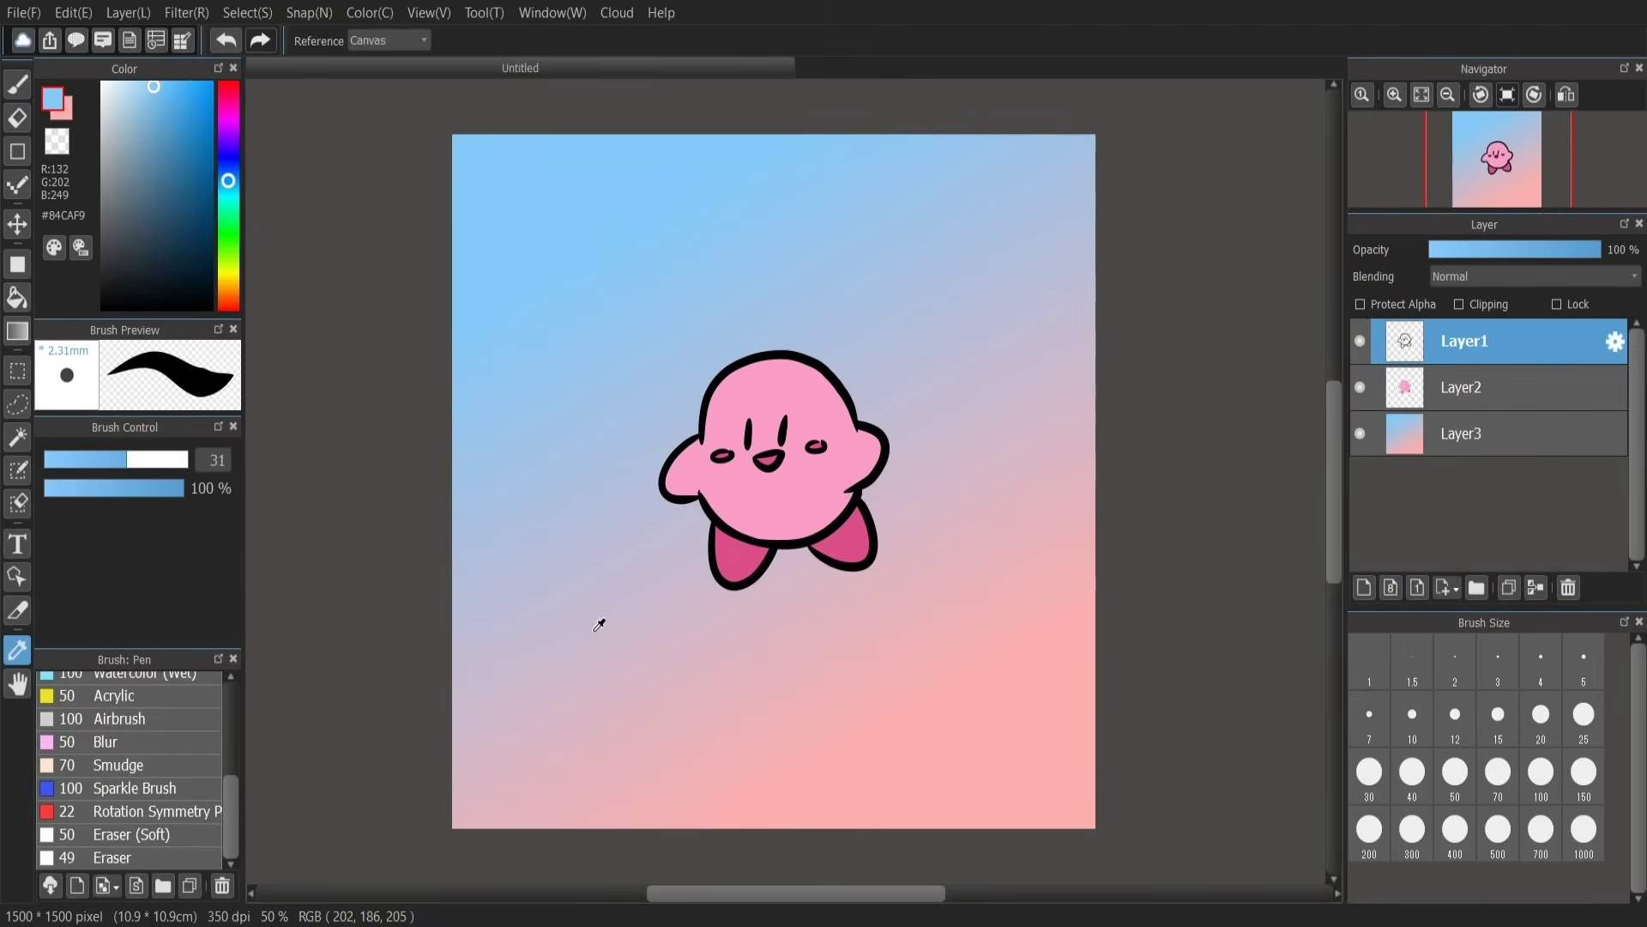
{"action": "left_click", "coordinate": [70, 109]}
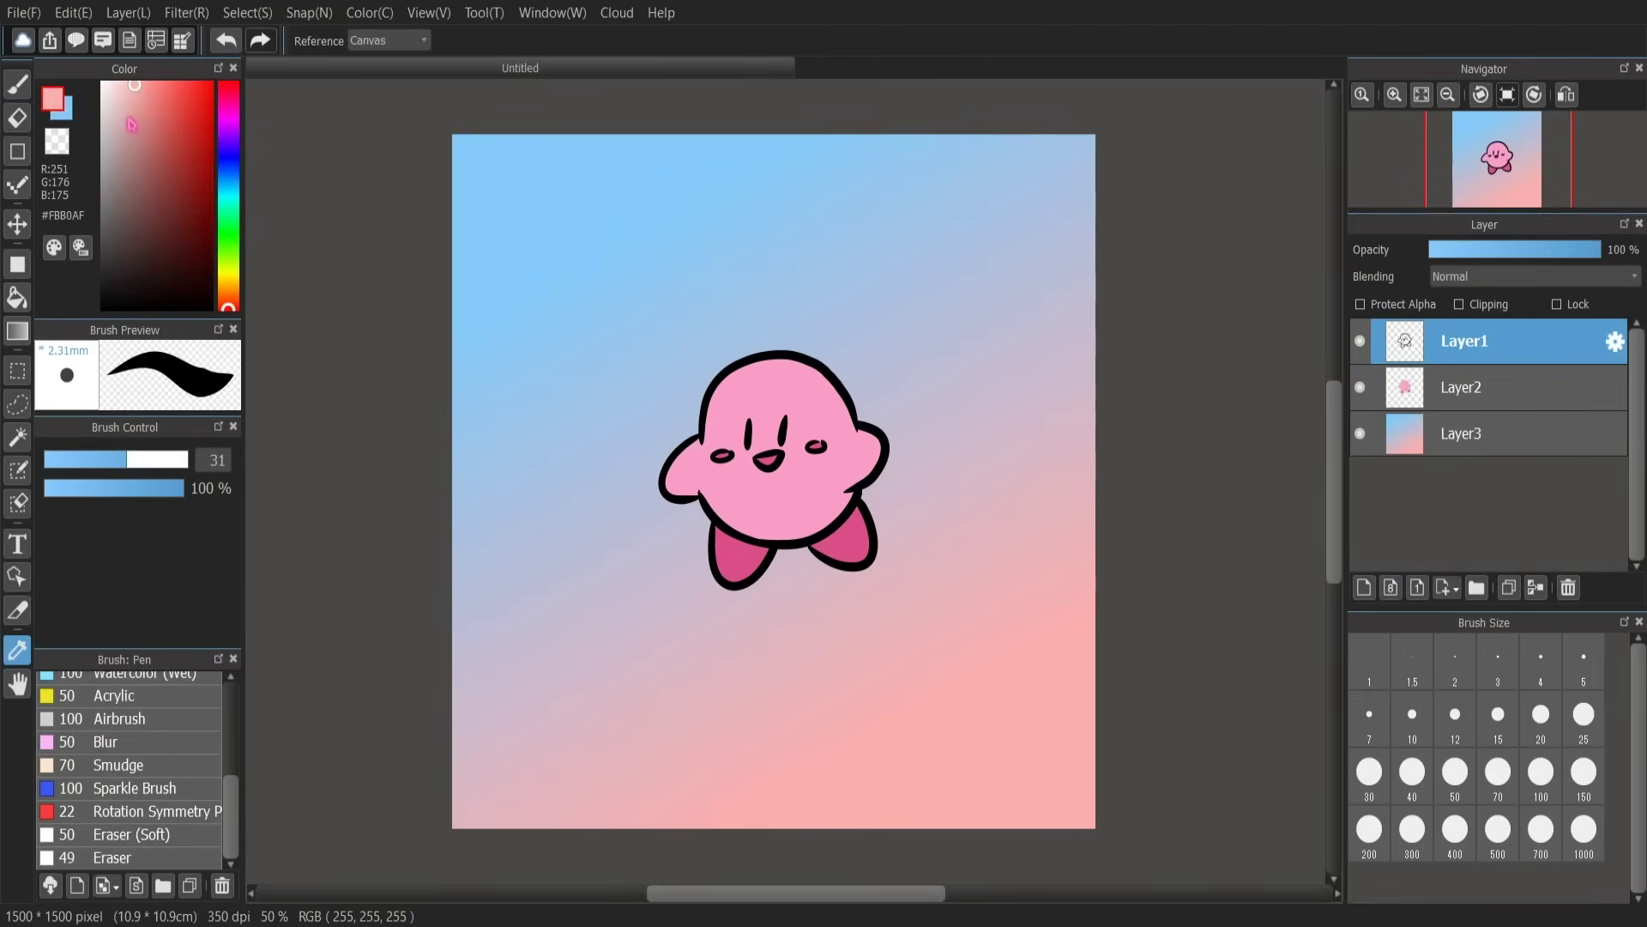
{"action": "left_click", "coordinate": [68, 113]}
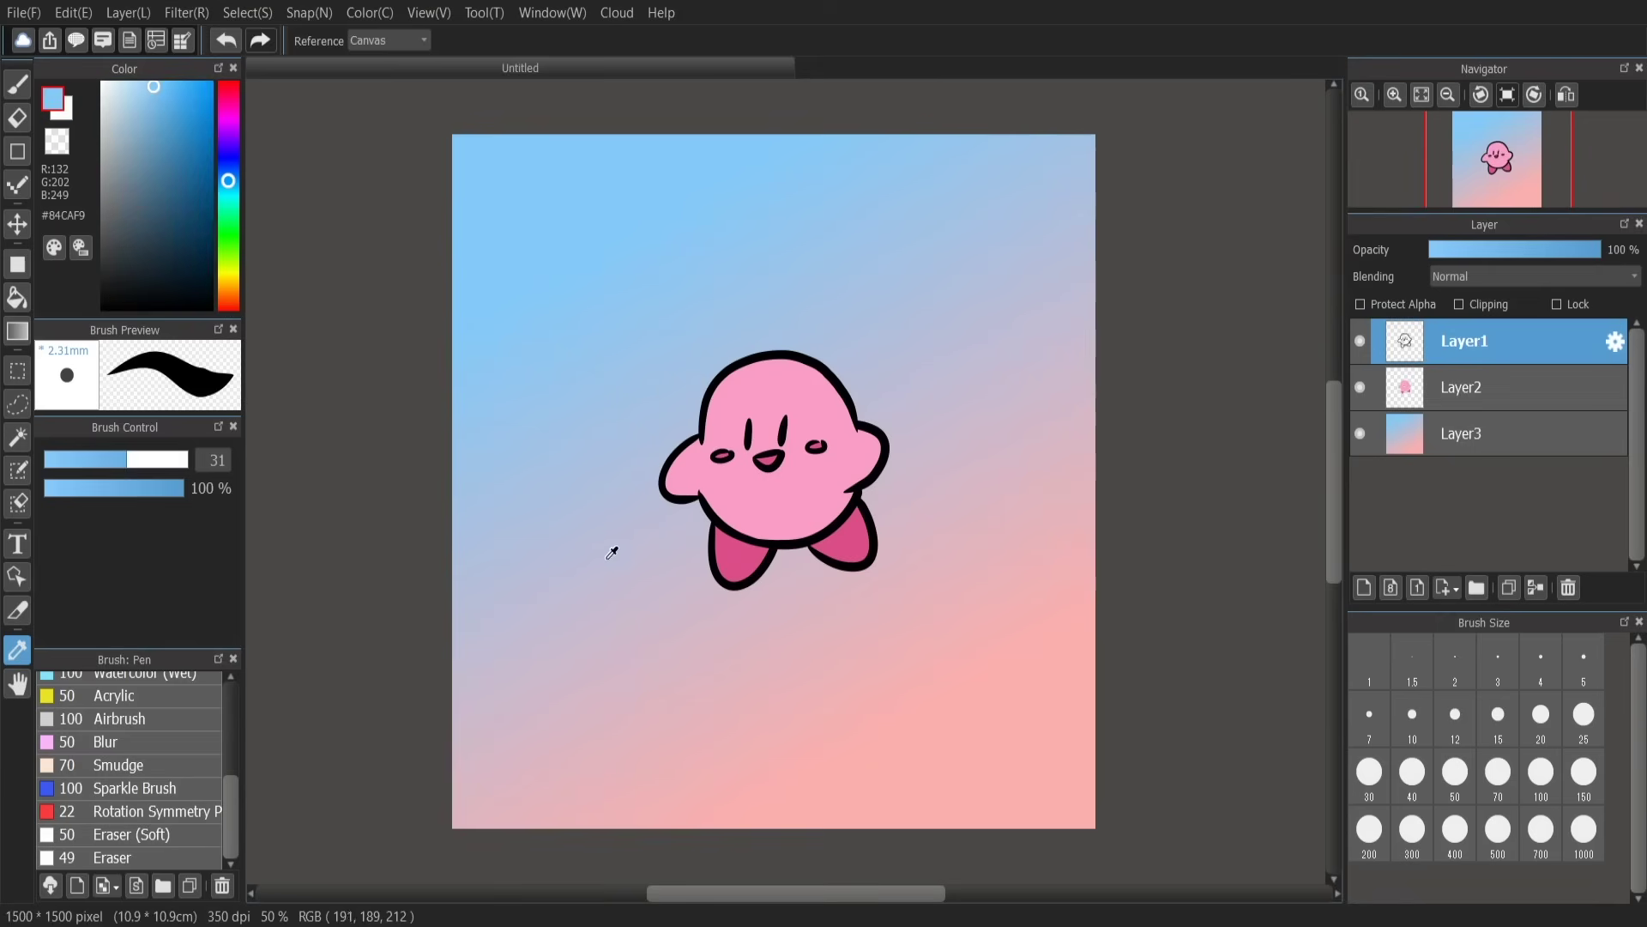
Step: Sample colours from the gradient background and the character's foot with the Eyedropper, ending on the greyish blue #B1C0DC
{"action": "left_click_drag", "start_coordinate": [611, 552], "coordinate": [895, 352]}
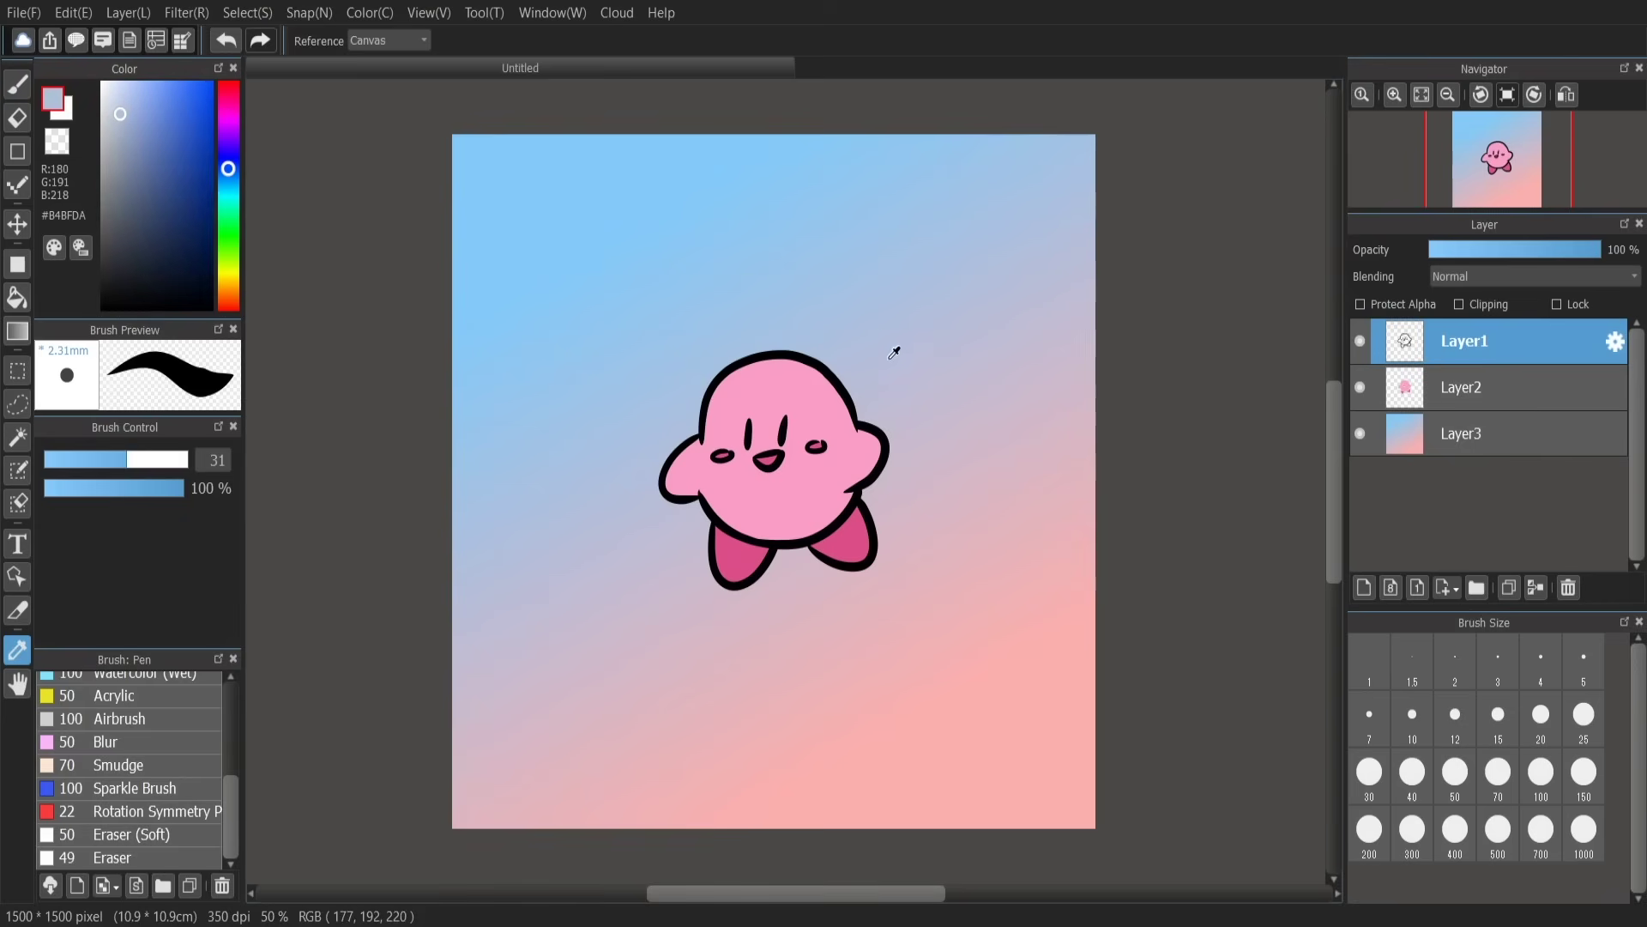
{"action": "left_click_drag", "start_coordinate": [959, 265], "coordinate": [626, 732]}
{"action": "left_click_drag", "start_coordinate": [754, 703], "coordinate": [757, 539]}
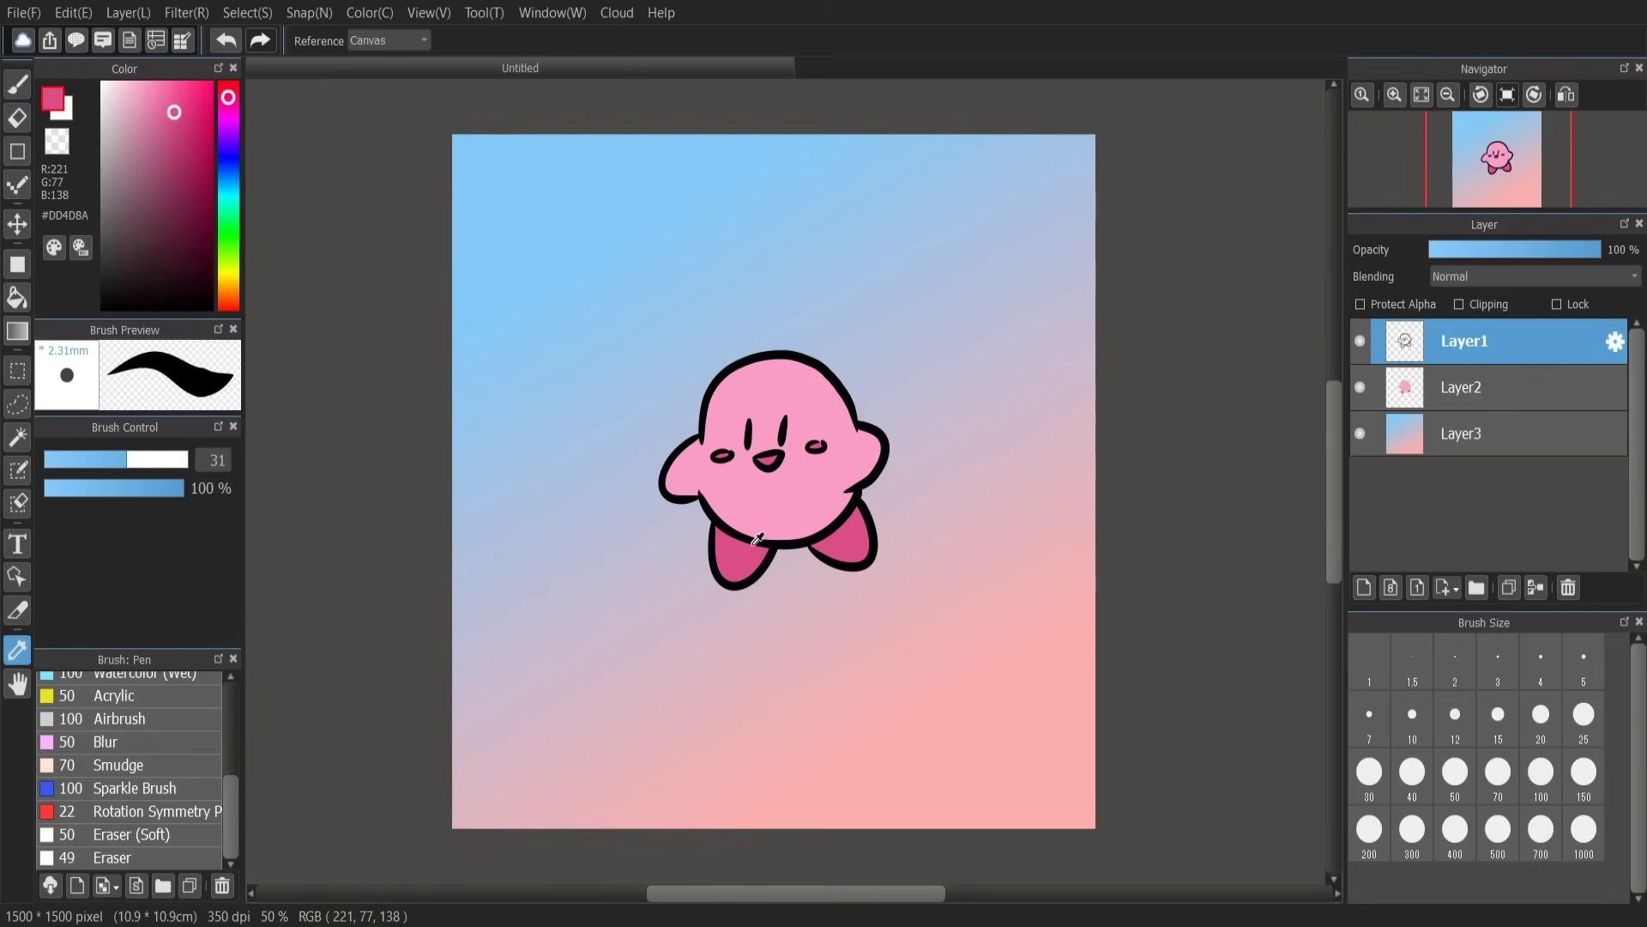
{"action": "left_click_drag", "start_coordinate": [588, 635], "coordinate": [809, 651]}
{"action": "left_click_drag", "start_coordinate": [563, 579], "coordinate": [670, 678]}
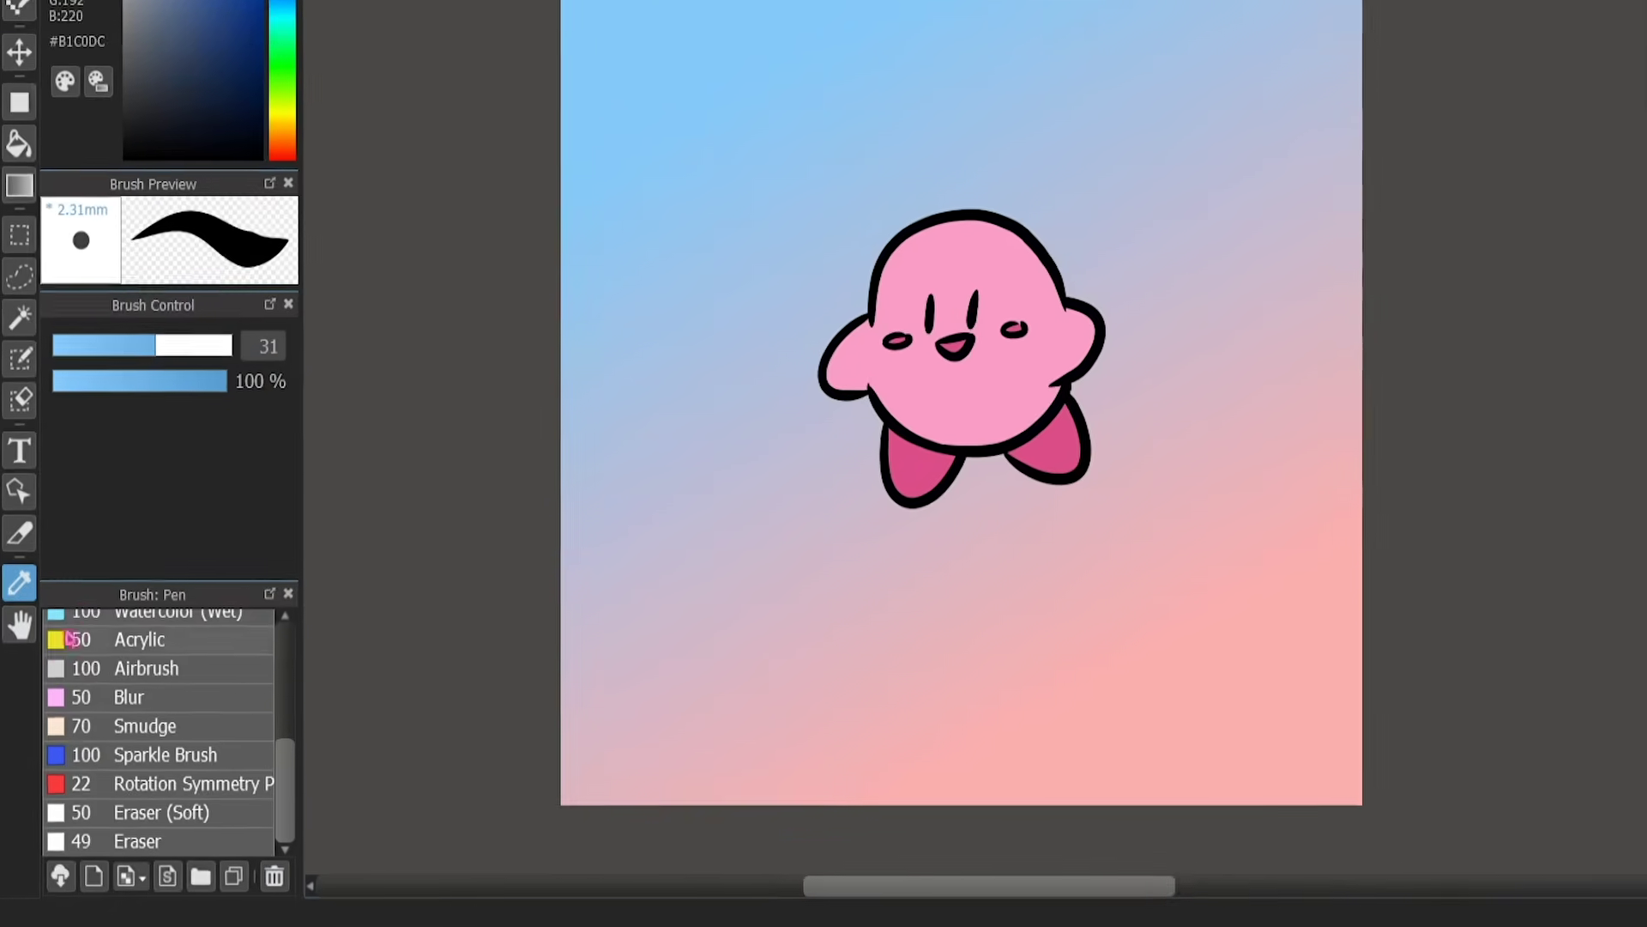
Step: Move the canvas around the workspace with the Hand tool, bring it back near the centre, and return to the Brush tool
{"action": "left_click", "coordinate": [20, 624]}
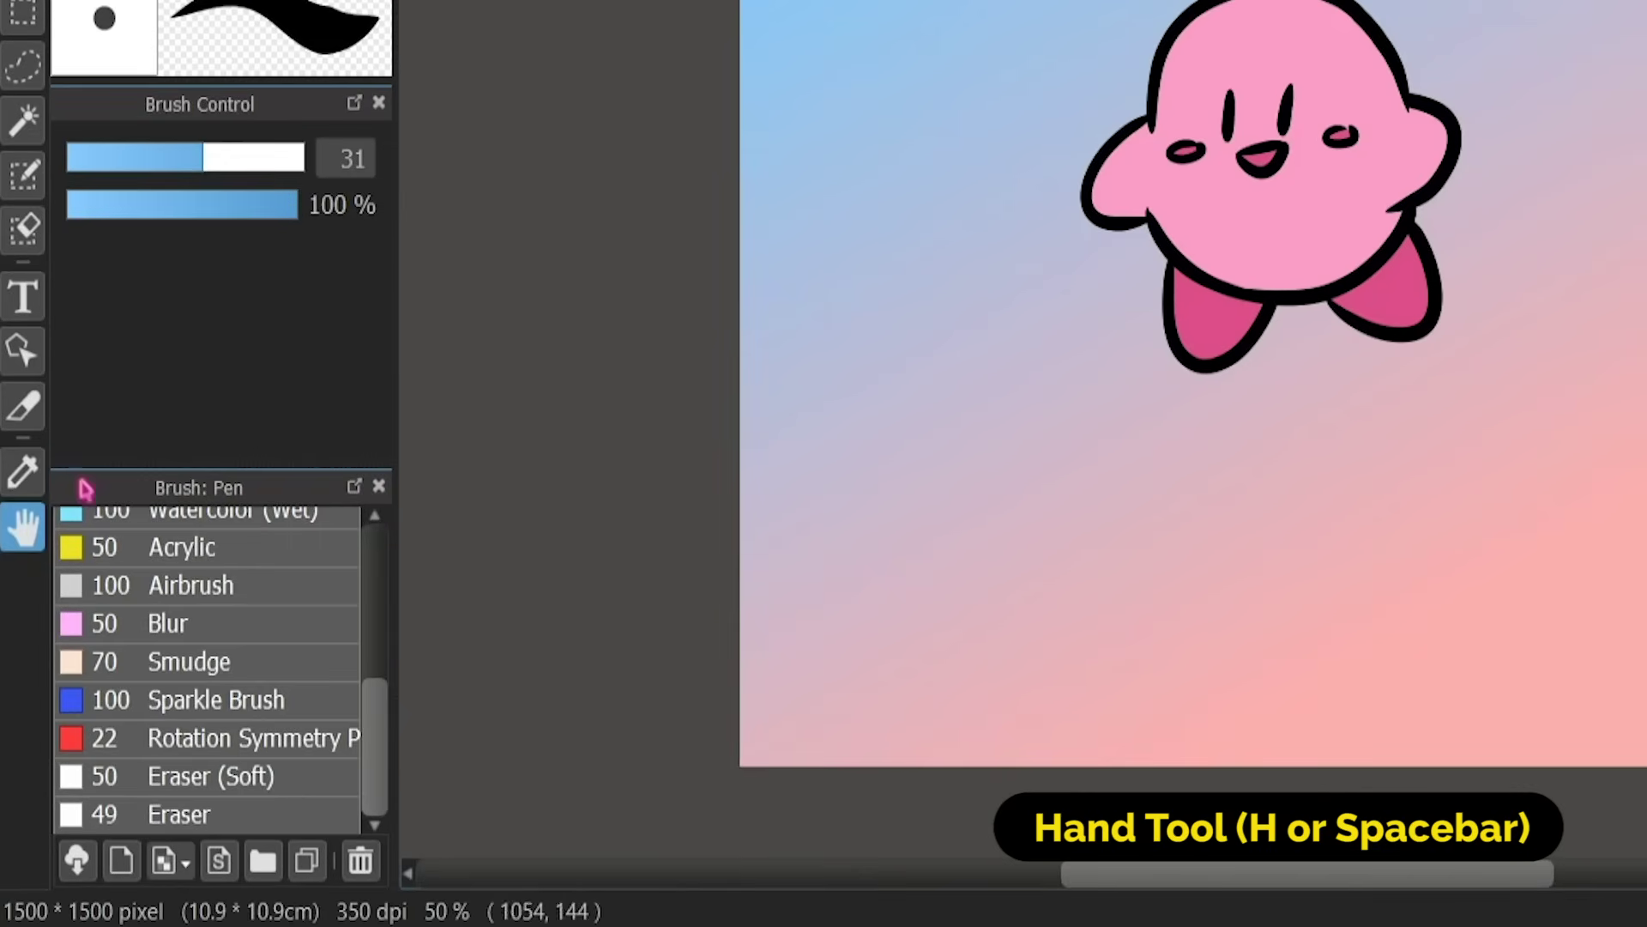
{"action": "left_click_drag", "start_coordinate": [1401, 272], "coordinate": [1474, 290]}
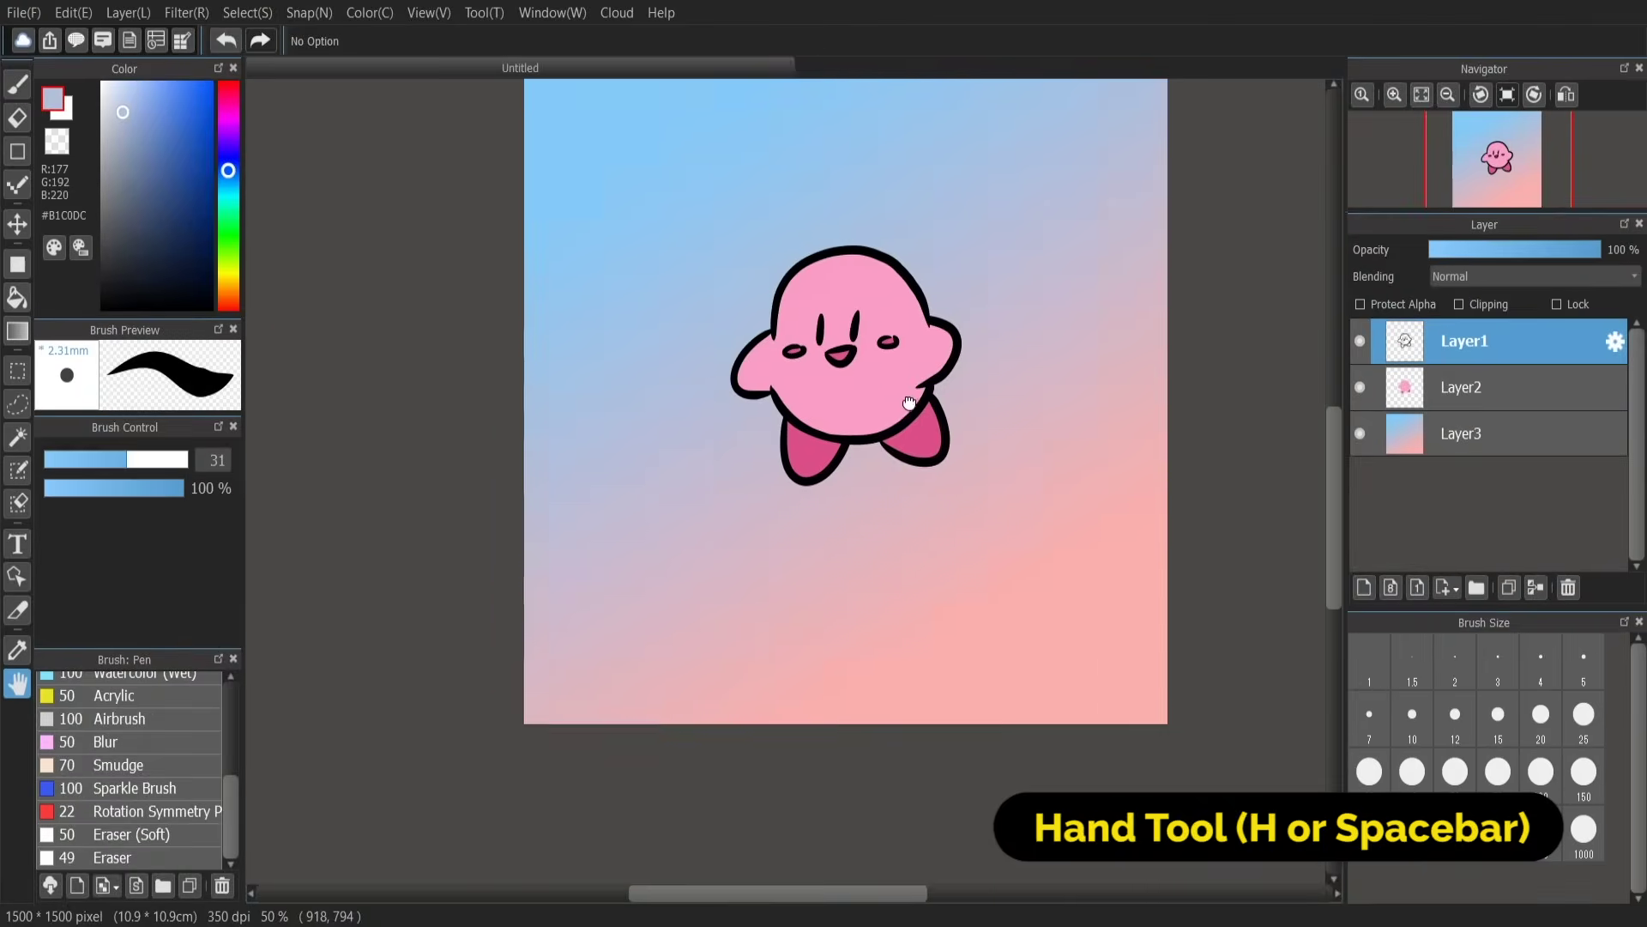
{"action": "left_click_drag", "start_coordinate": [909, 402], "coordinate": [785, 485]}
{"action": "left_click", "coordinate": [1331, 371]}
{"action": "scroll", "coordinate": [1262, 497], "scroll_direction": "down", "scroll_amount": 5}
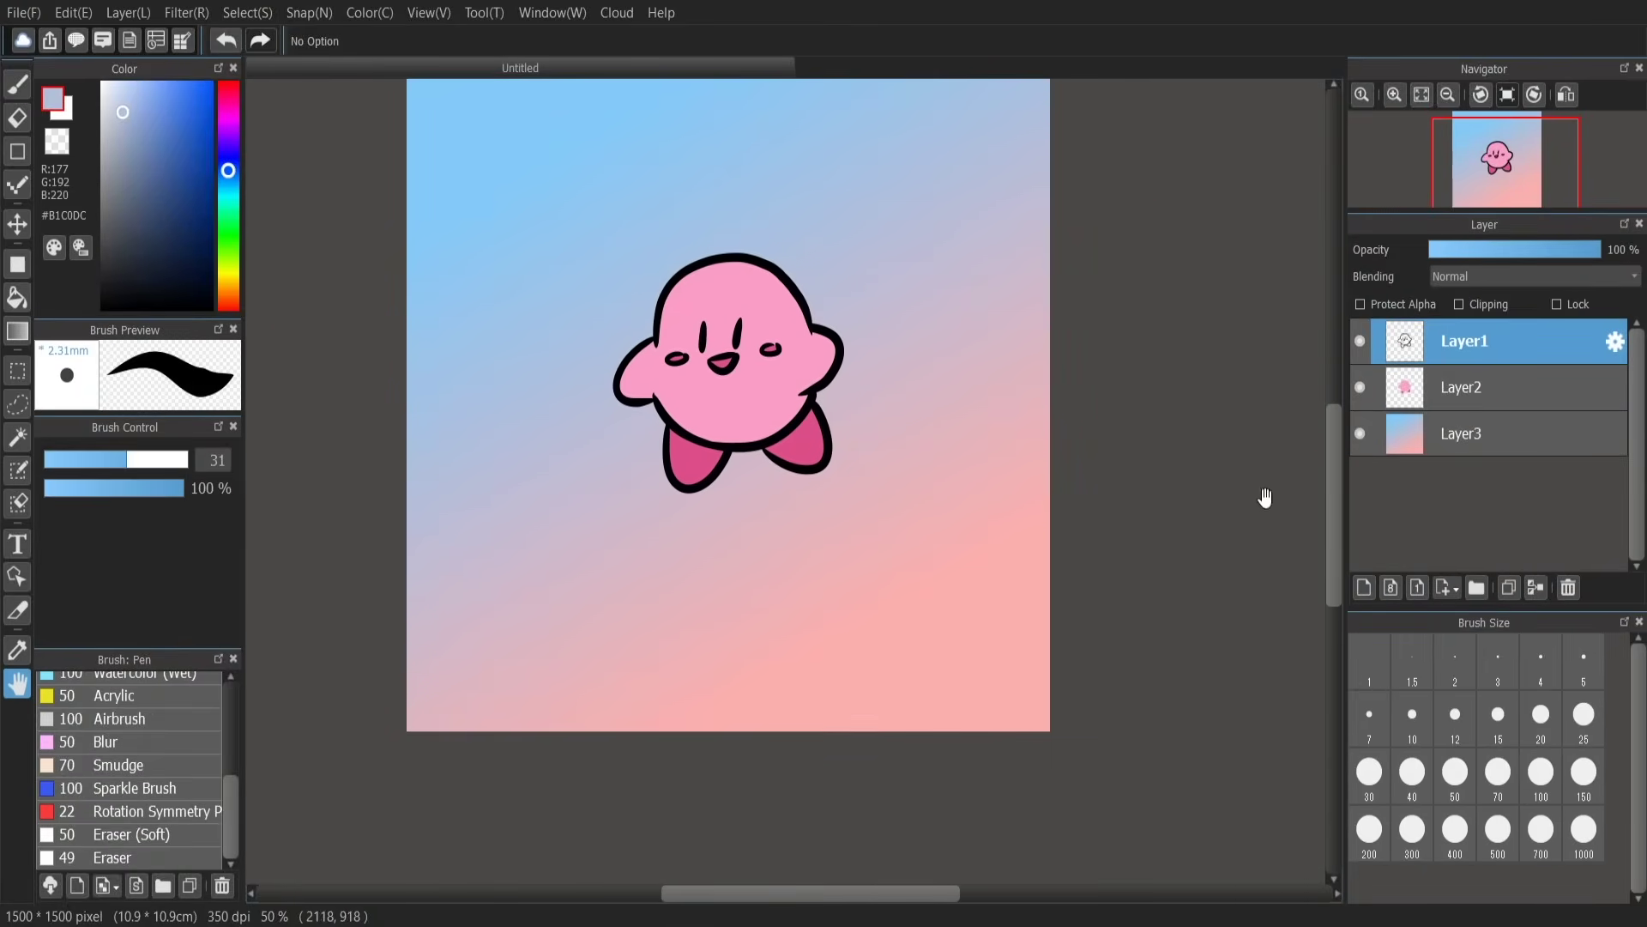
{"action": "left_click_drag", "start_coordinate": [871, 894], "coordinate": [885, 894]}
{"action": "left_click_drag", "start_coordinate": [916, 603], "coordinate": [933, 643]}
{"action": "scroll", "coordinate": [981, 655], "scroll_direction": "up", "scroll_amount": 1}
{"action": "scroll", "coordinate": [1041, 643], "scroll_direction": "down", "scroll_amount": 1}
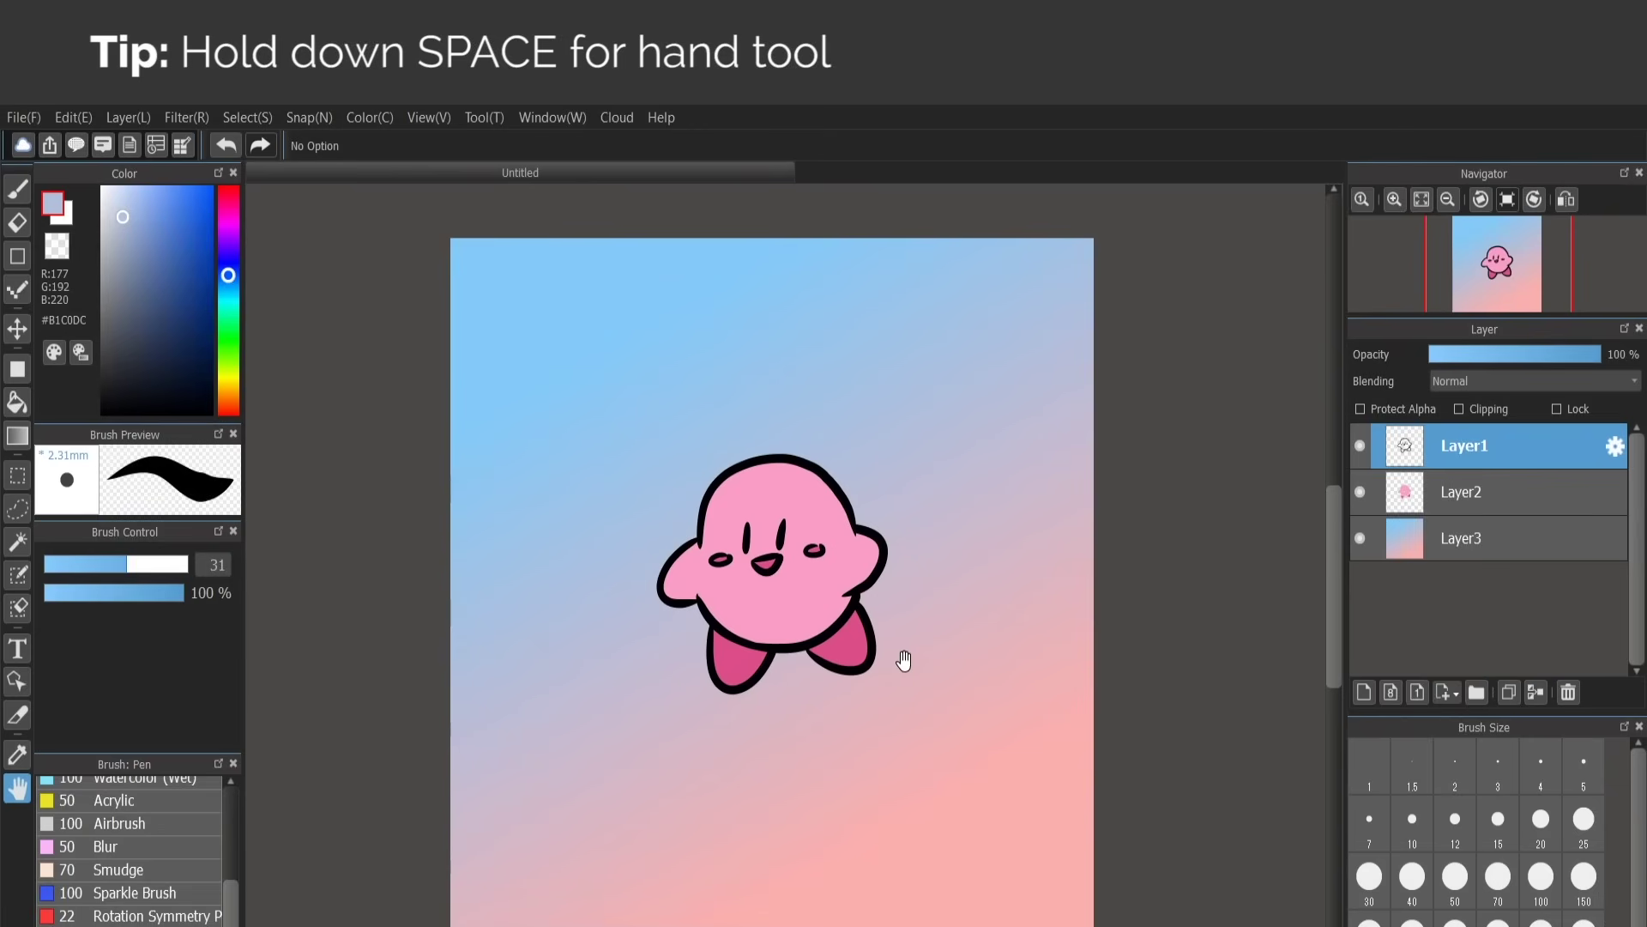
{"action": "left_click_drag", "start_coordinate": [956, 747], "coordinate": [950, 760]}
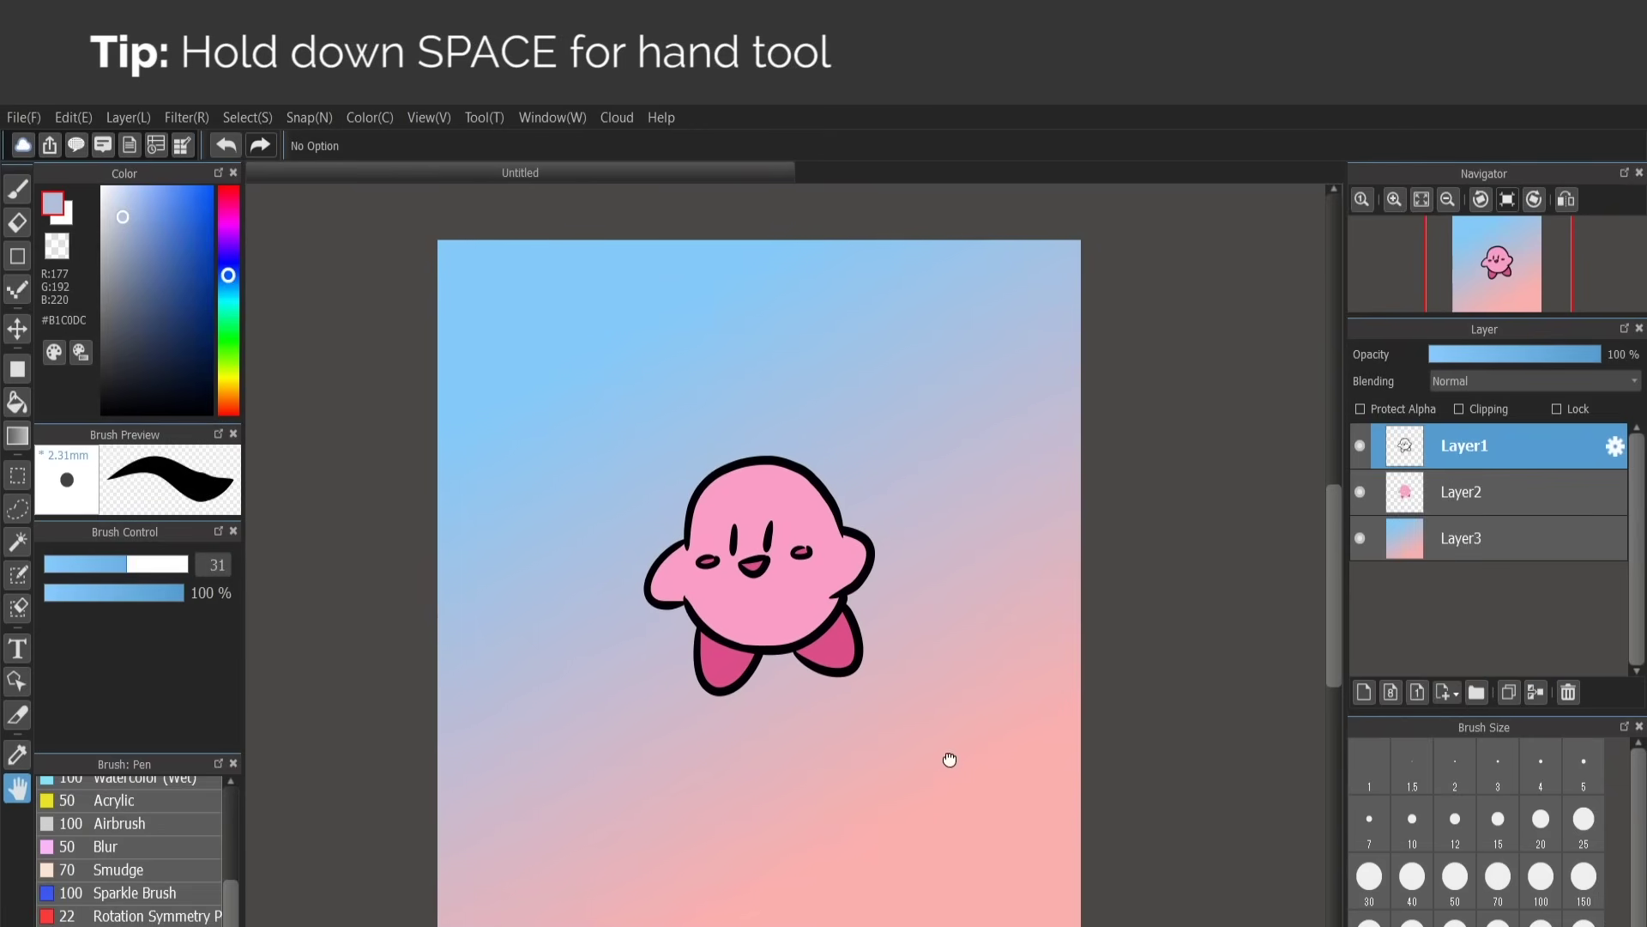
{"action": "key", "text": "space"}
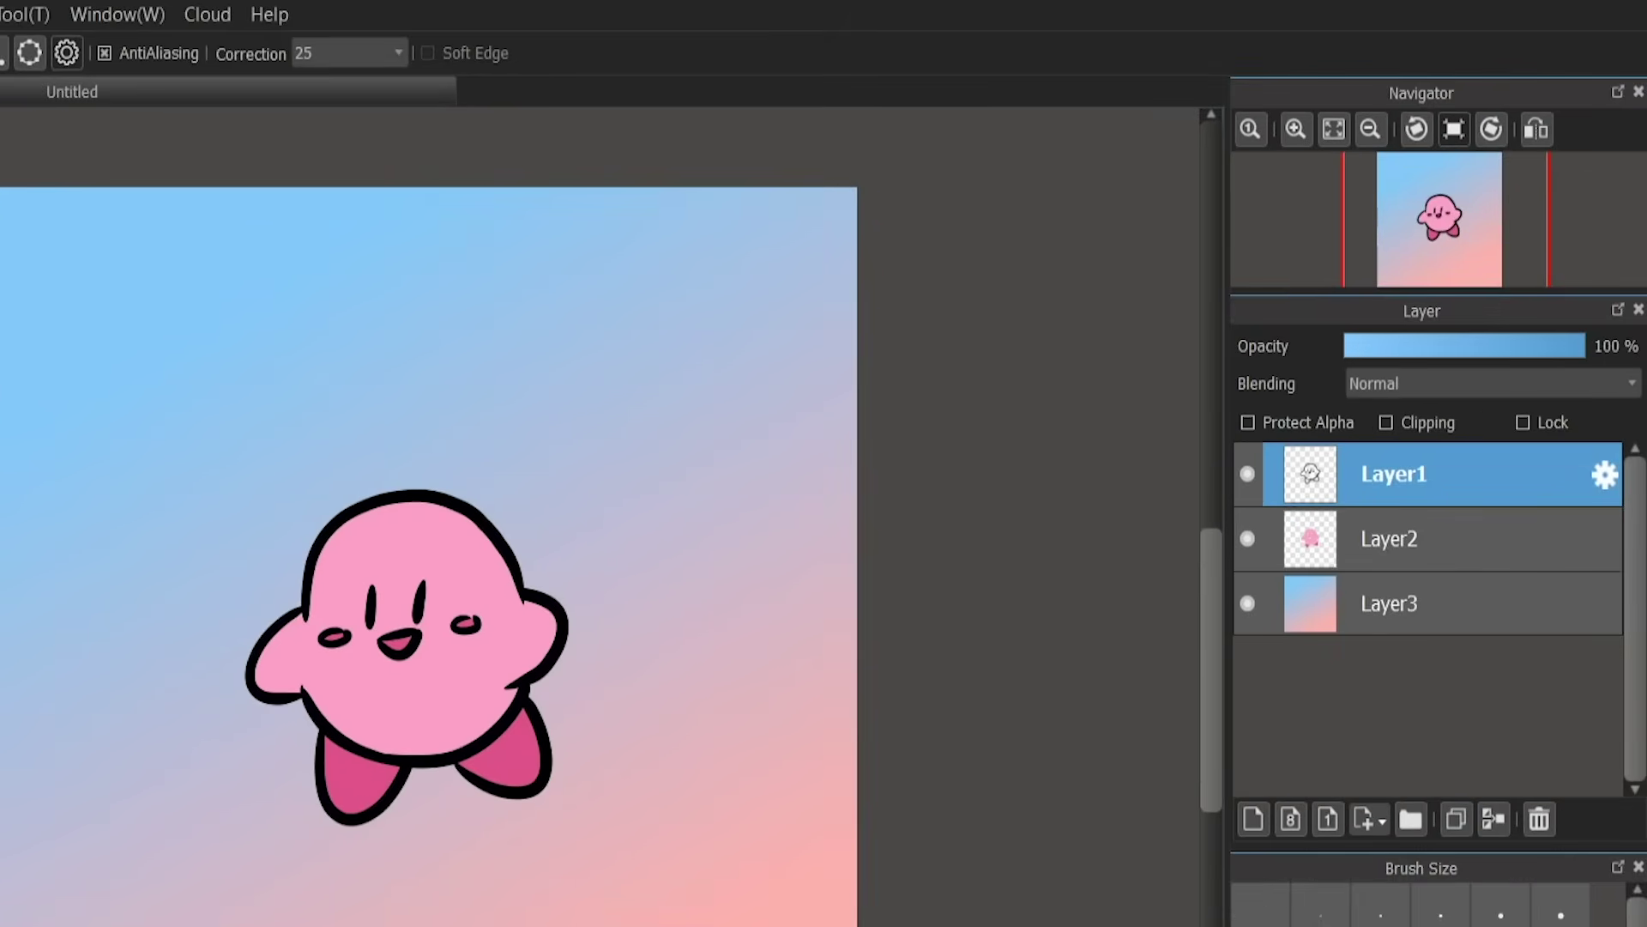
Step: Zoom the canvas out and back in with the Navigator, and fit the whole canvas to the window
{"action": "mouse_move", "coordinate": [1342, 160]}
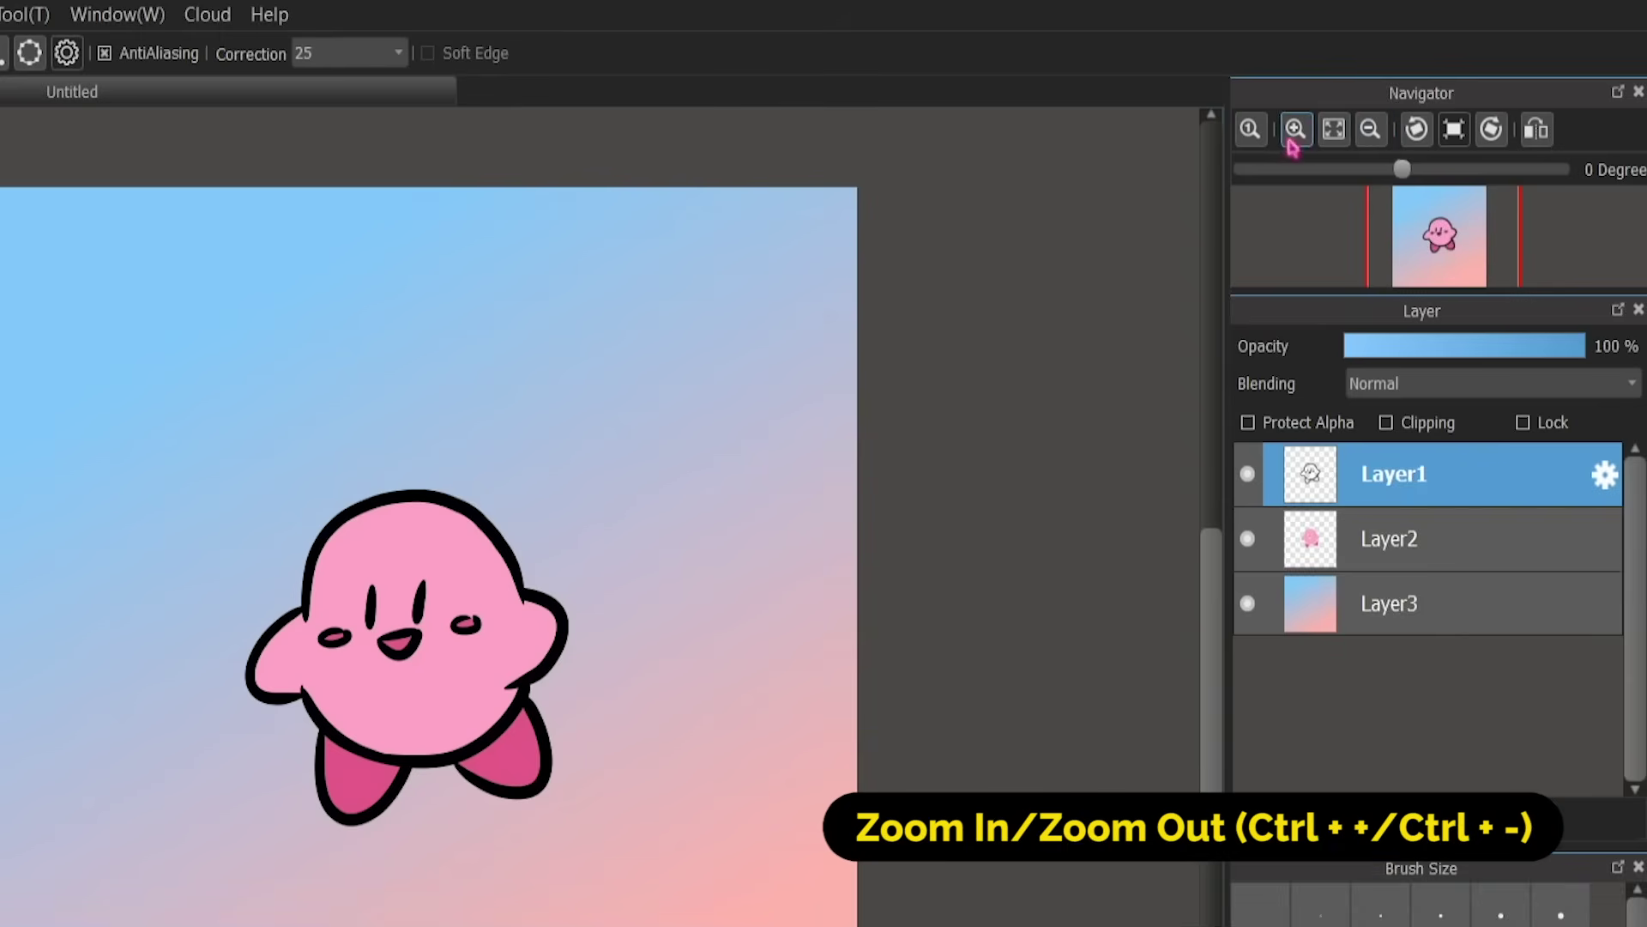
{"action": "left_click", "coordinate": [1371, 130]}
{"action": "left_click", "coordinate": [1371, 130]}
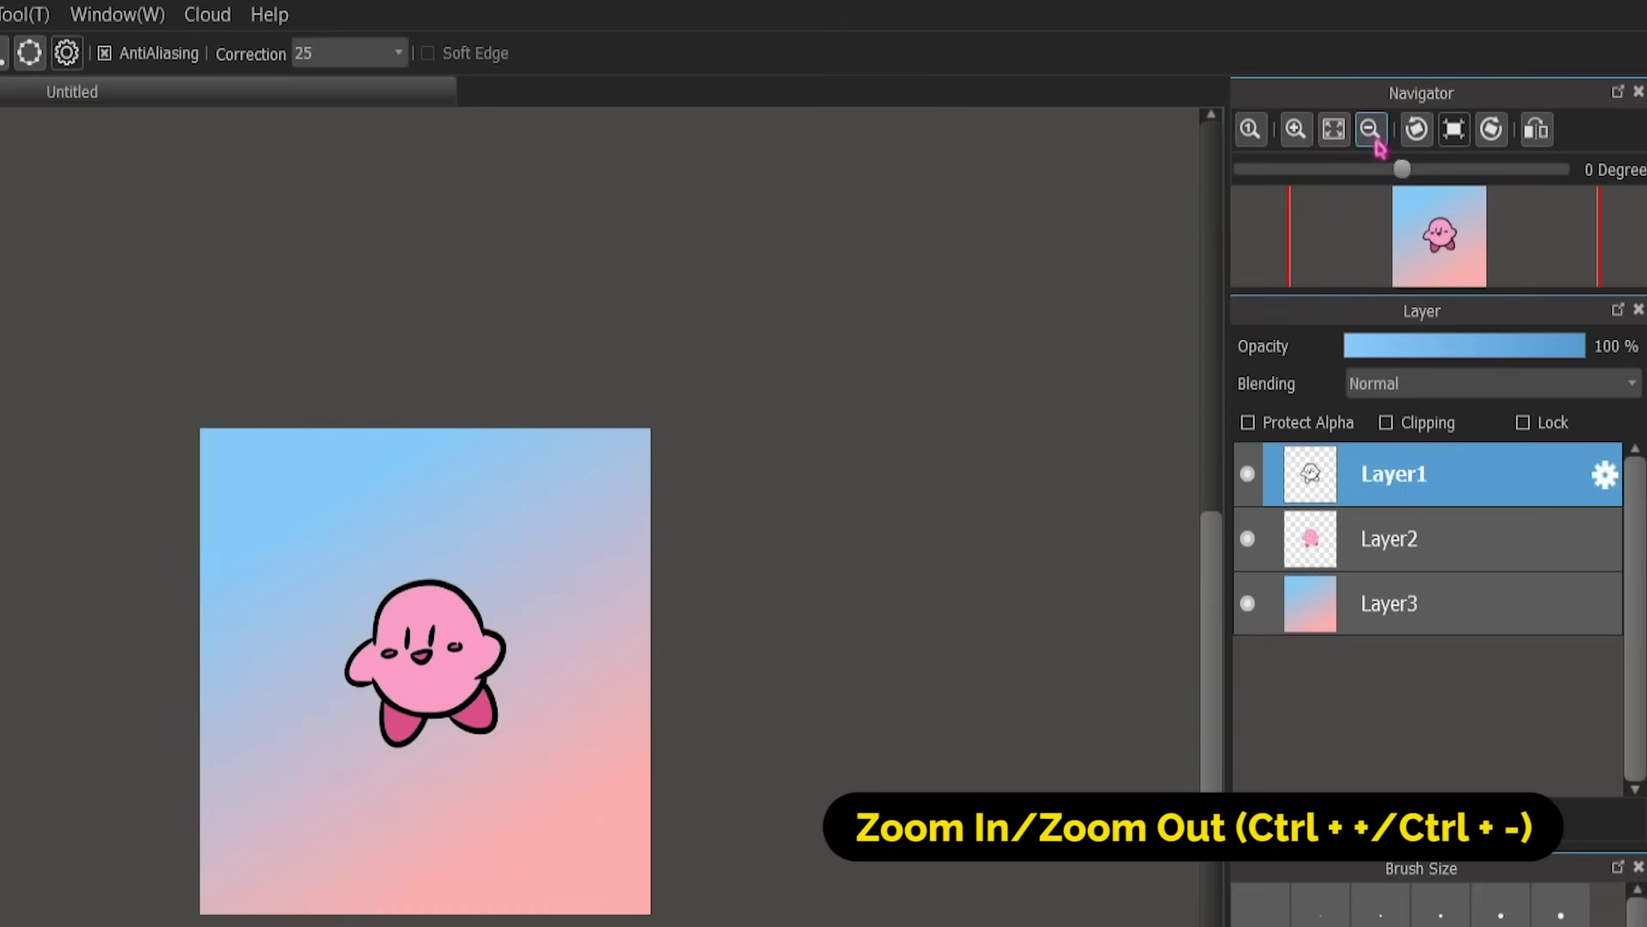
{"action": "left_click", "coordinate": [1371, 131]}
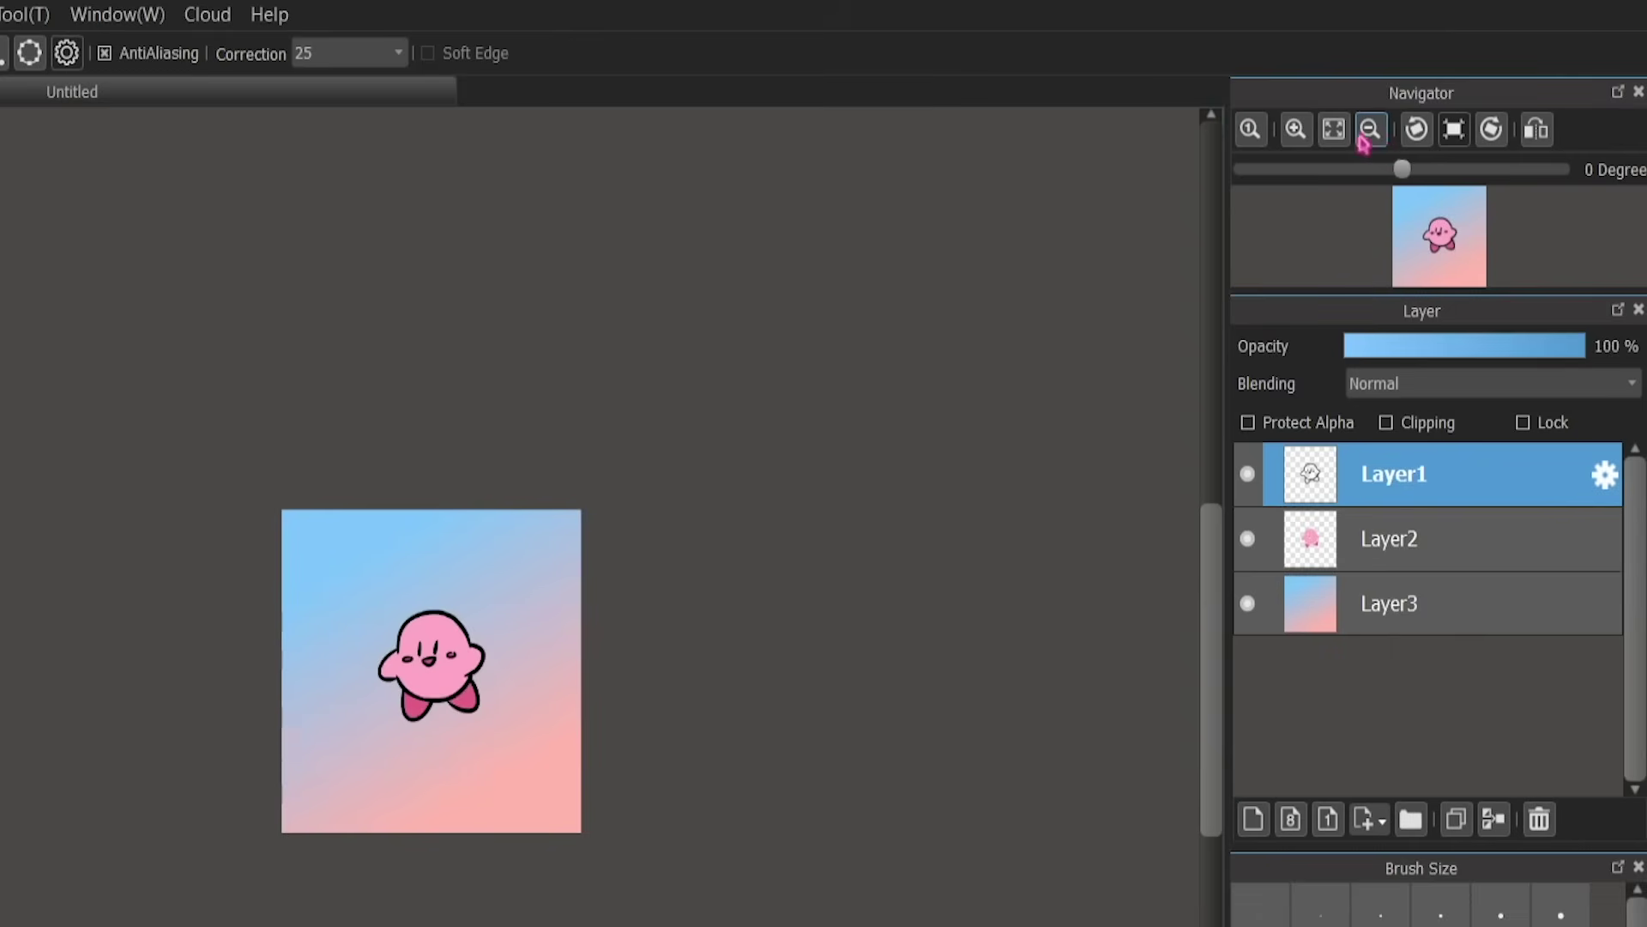
{"action": "left_click", "coordinate": [1298, 133]}
{"action": "left_click", "coordinate": [1297, 133]}
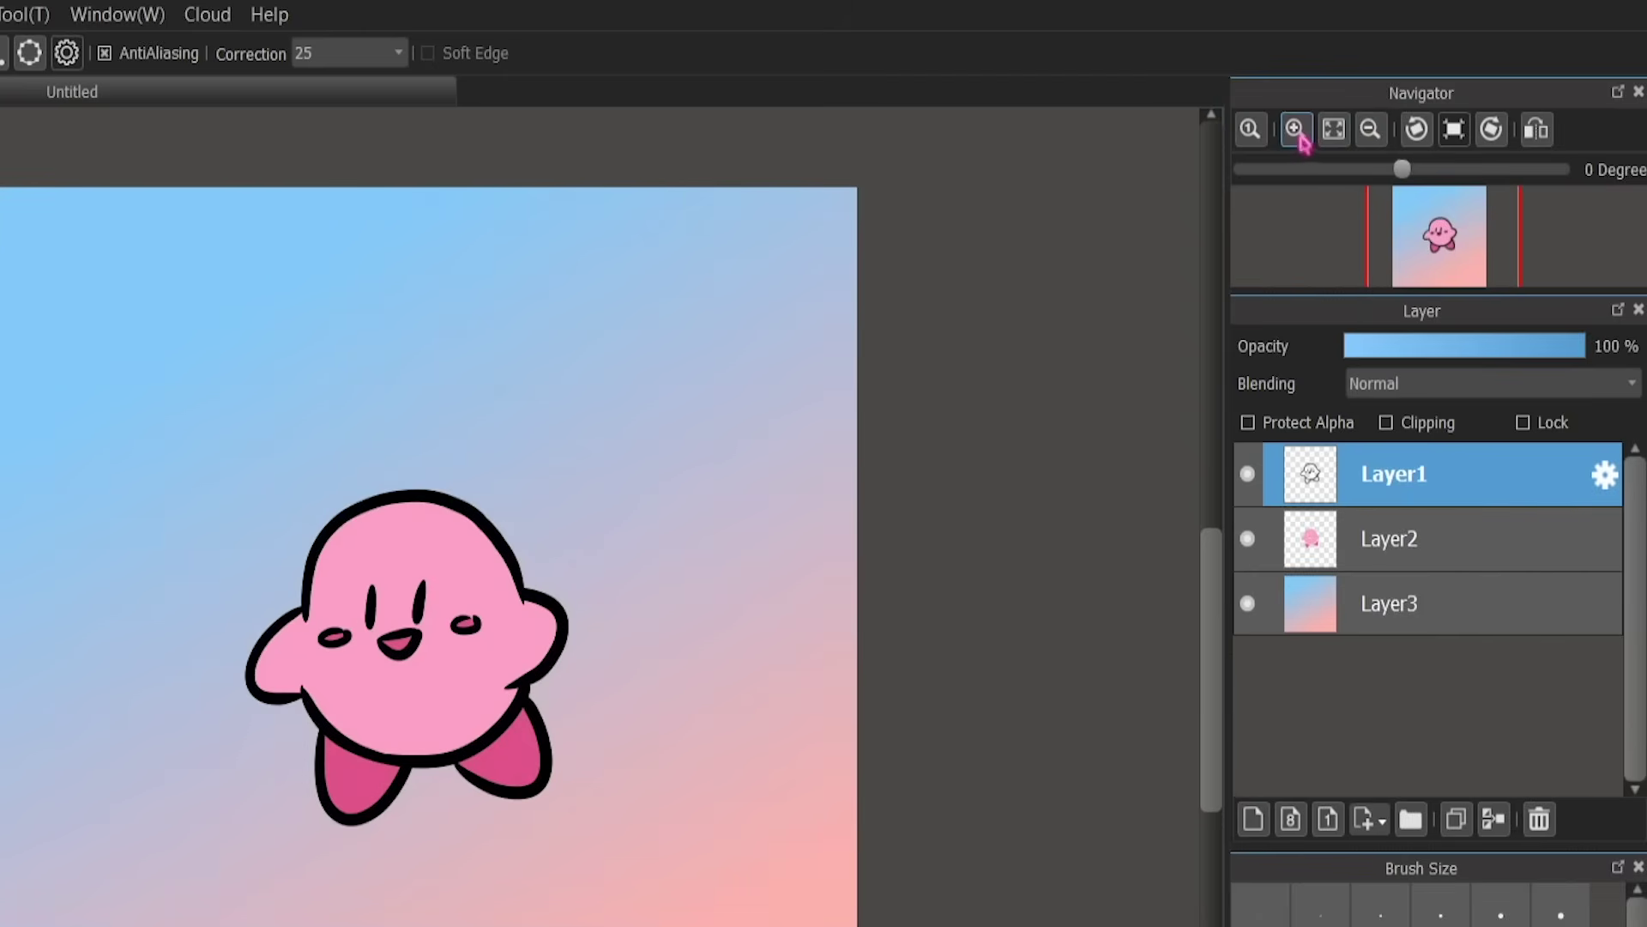
{"action": "left_click", "coordinate": [1297, 133]}
{"action": "left_click", "coordinate": [1371, 130]}
{"action": "left_click", "coordinate": [1335, 129]}
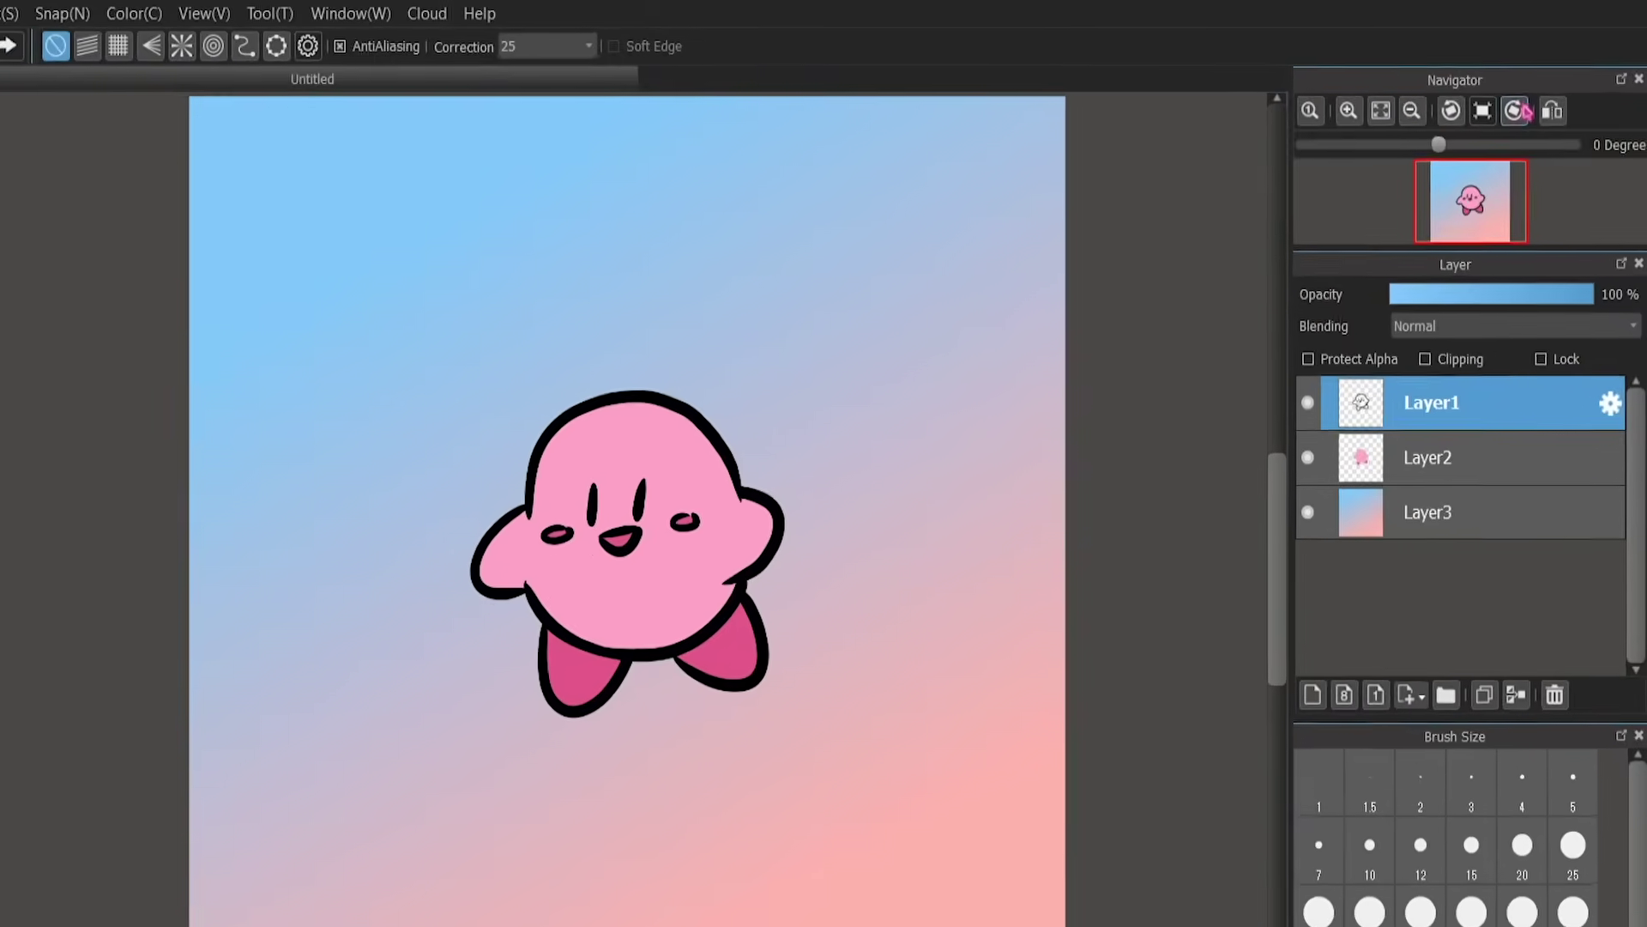
Step: Rotate the canvas view clockwise through several increments with the Navigator, and return it to 0 degrees
{"action": "left_click", "coordinate": [1535, 95]}
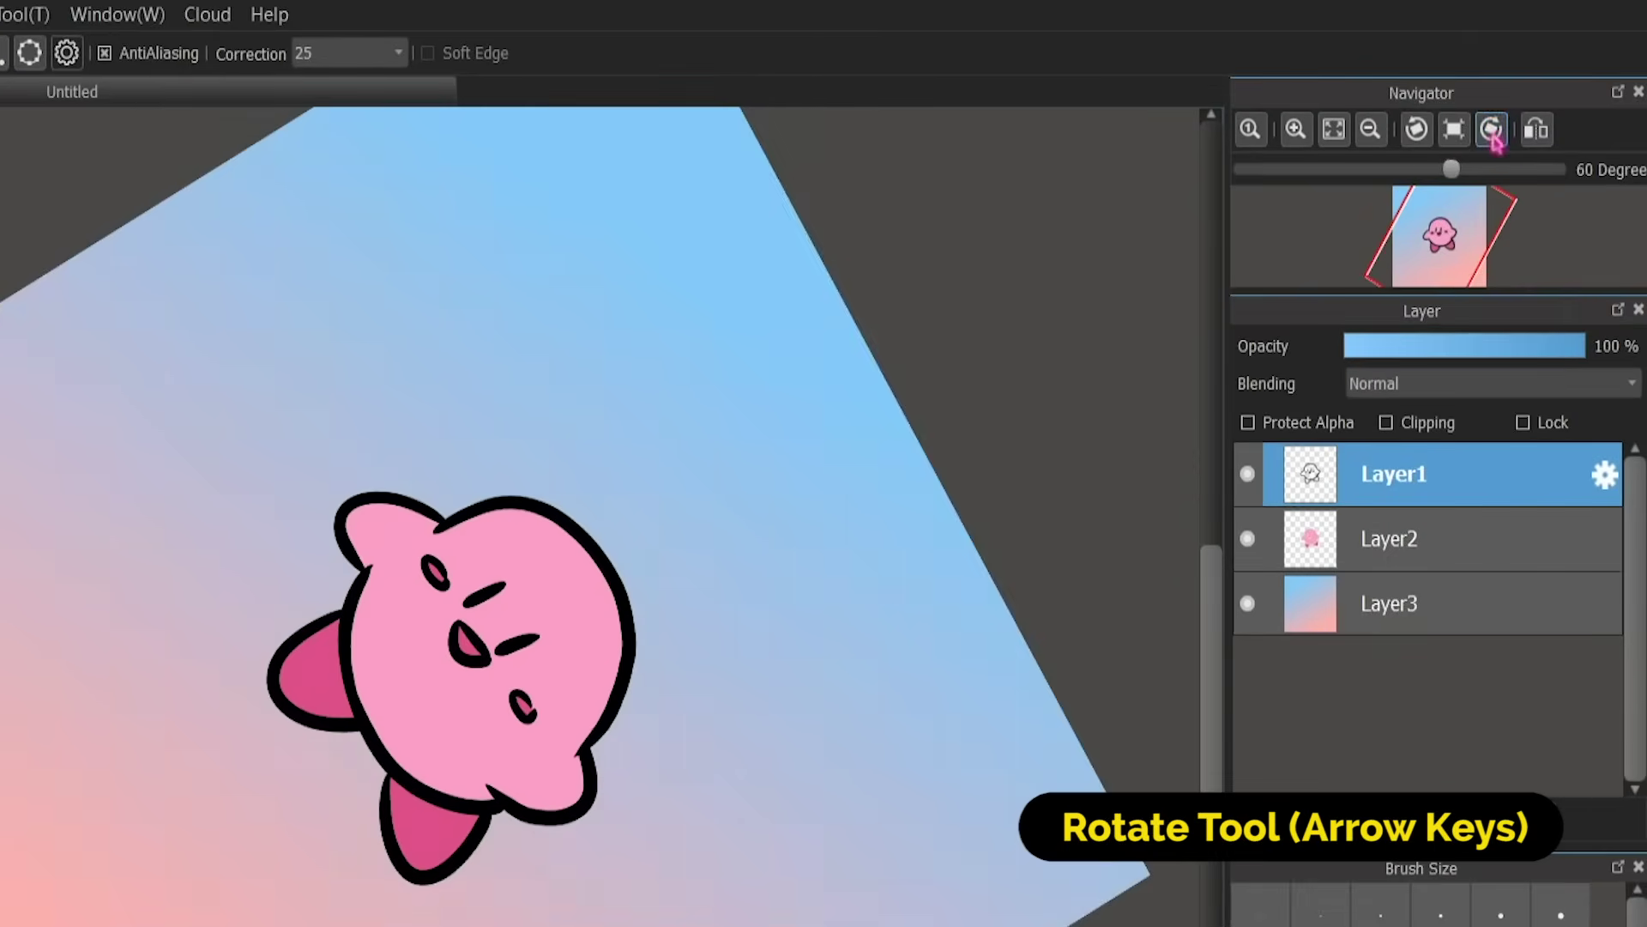
{"action": "left_click", "coordinate": [1493, 130]}
{"action": "left_click", "coordinate": [1493, 131]}
{"action": "left_click", "coordinate": [1493, 130]}
{"action": "left_click", "coordinate": [1493, 130]}
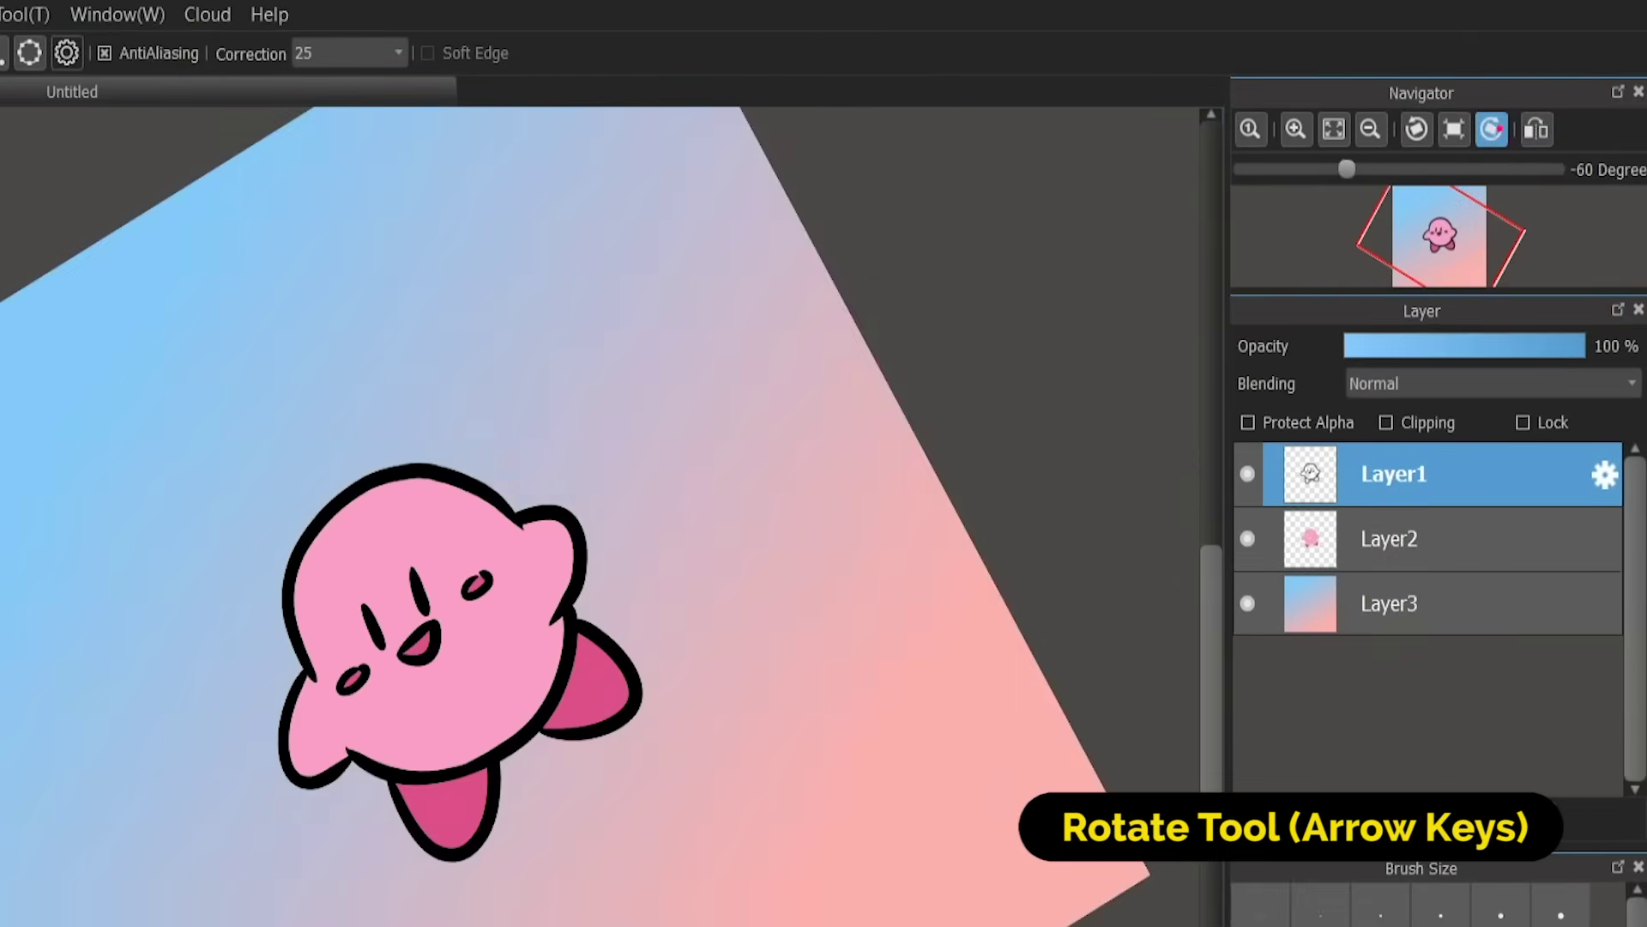
{"action": "left_click", "coordinate": [1493, 130]}
{"action": "left_click", "coordinate": [1416, 129]}
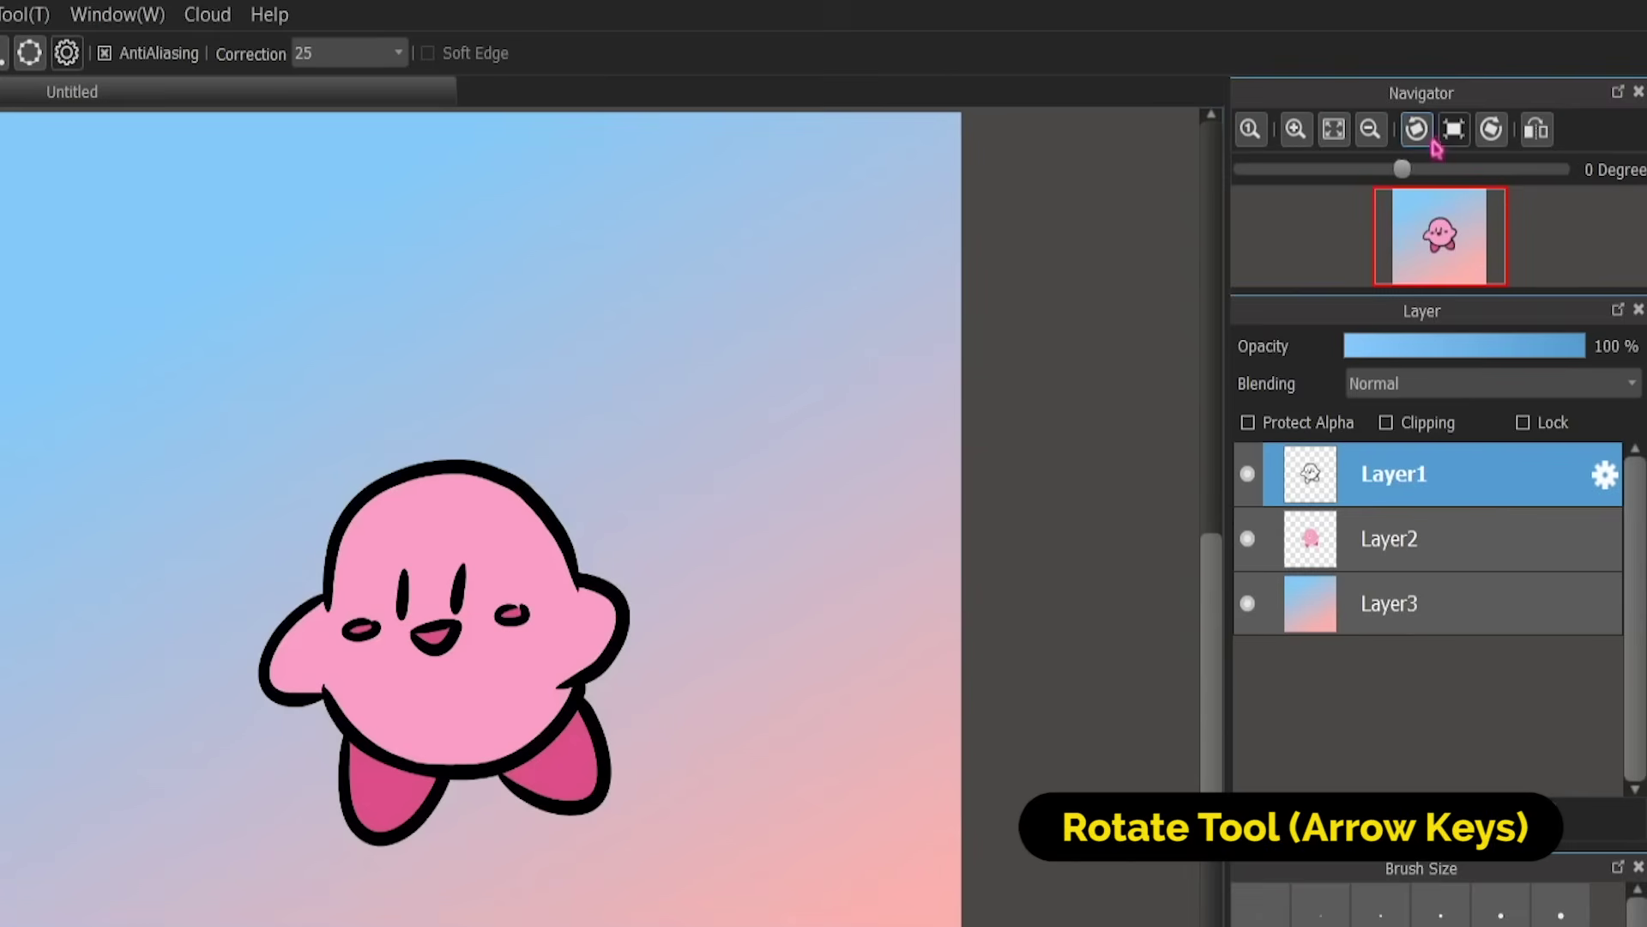
Step: Rename Layer1 as t, Layer2 as c and Layer3 as bkg
{"action": "left_click", "coordinate": [1445, 613]}
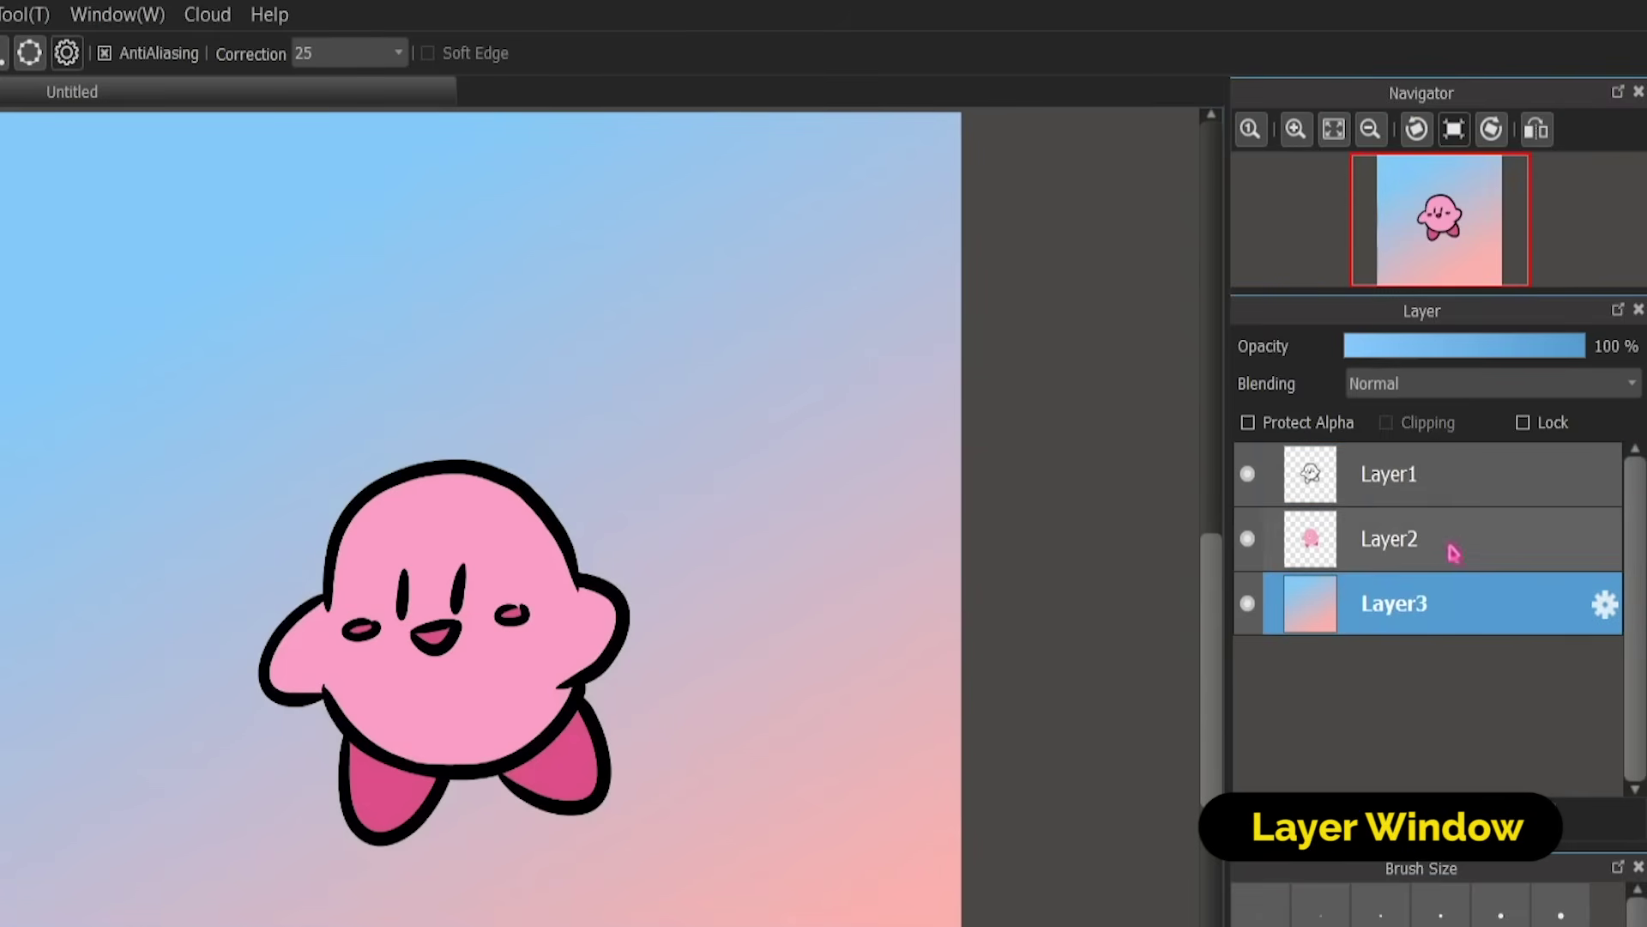
{"action": "left_click", "coordinate": [1451, 552]}
{"action": "left_click", "coordinate": [1478, 498]}
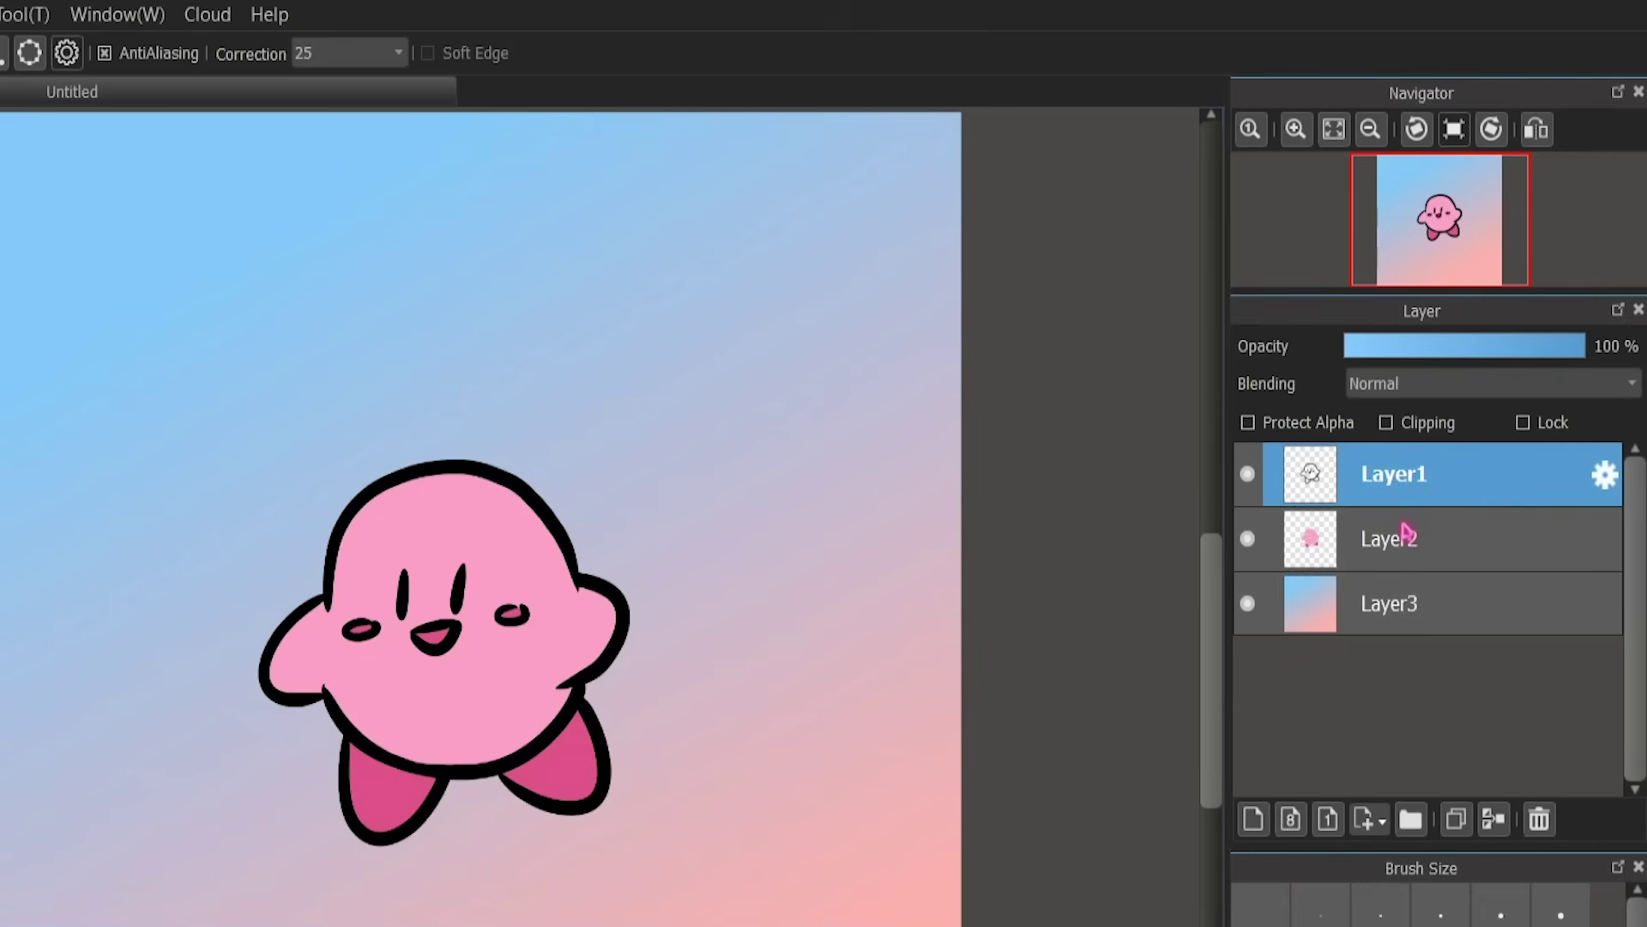
{"action": "type", "text": "t"}
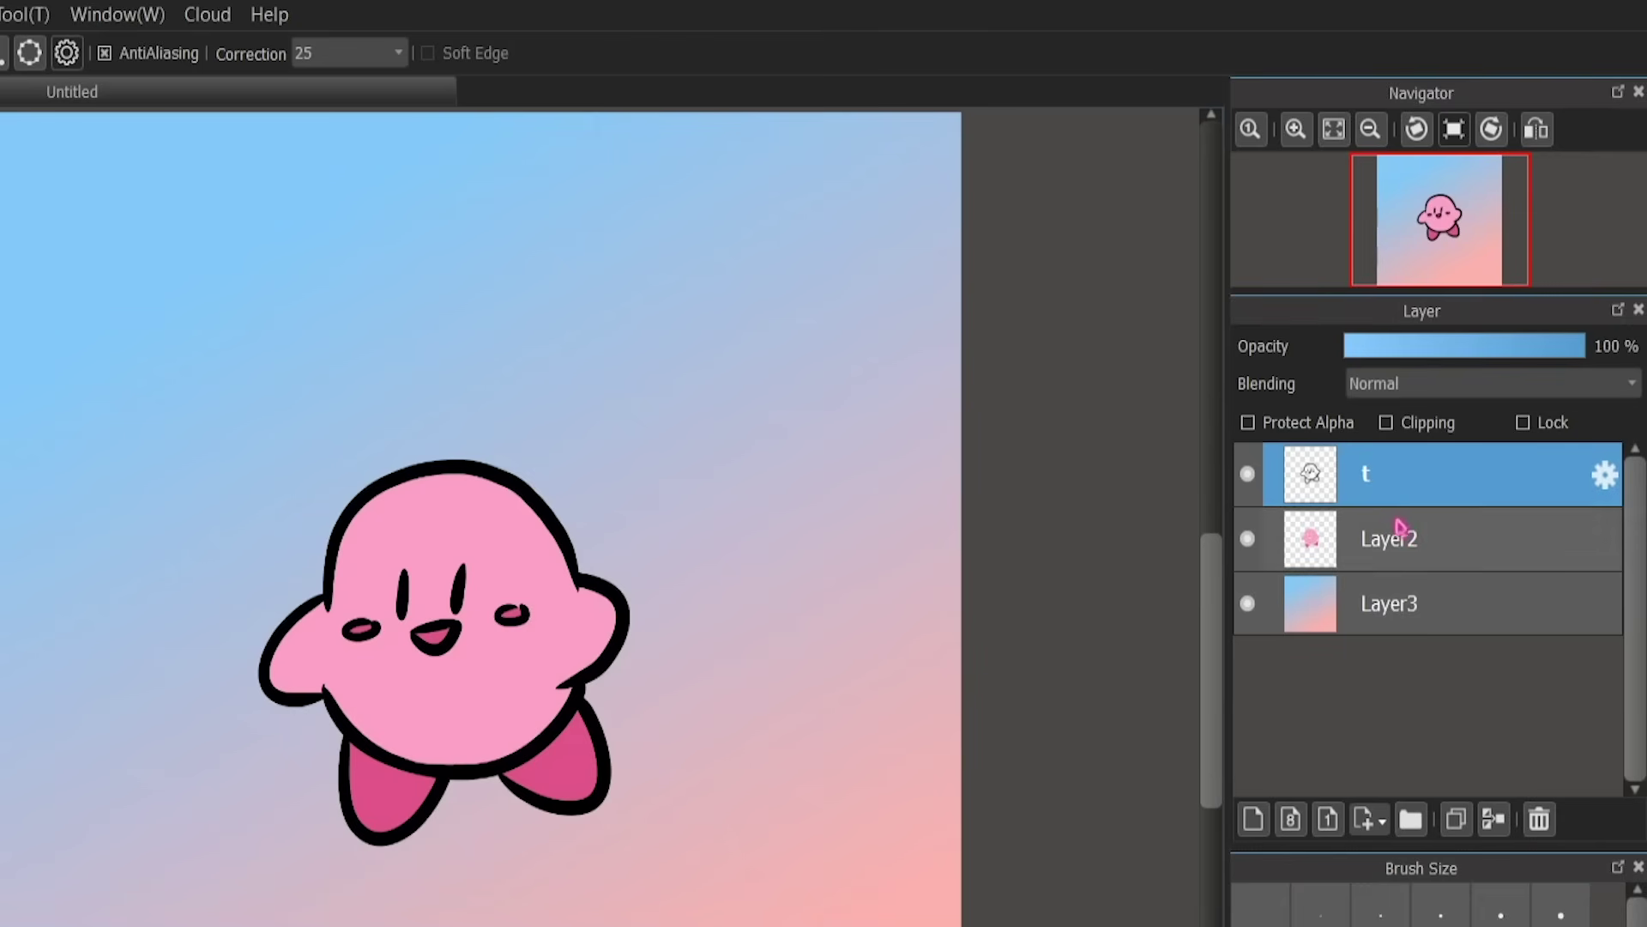
{"action": "left_click", "coordinate": [1404, 554]}
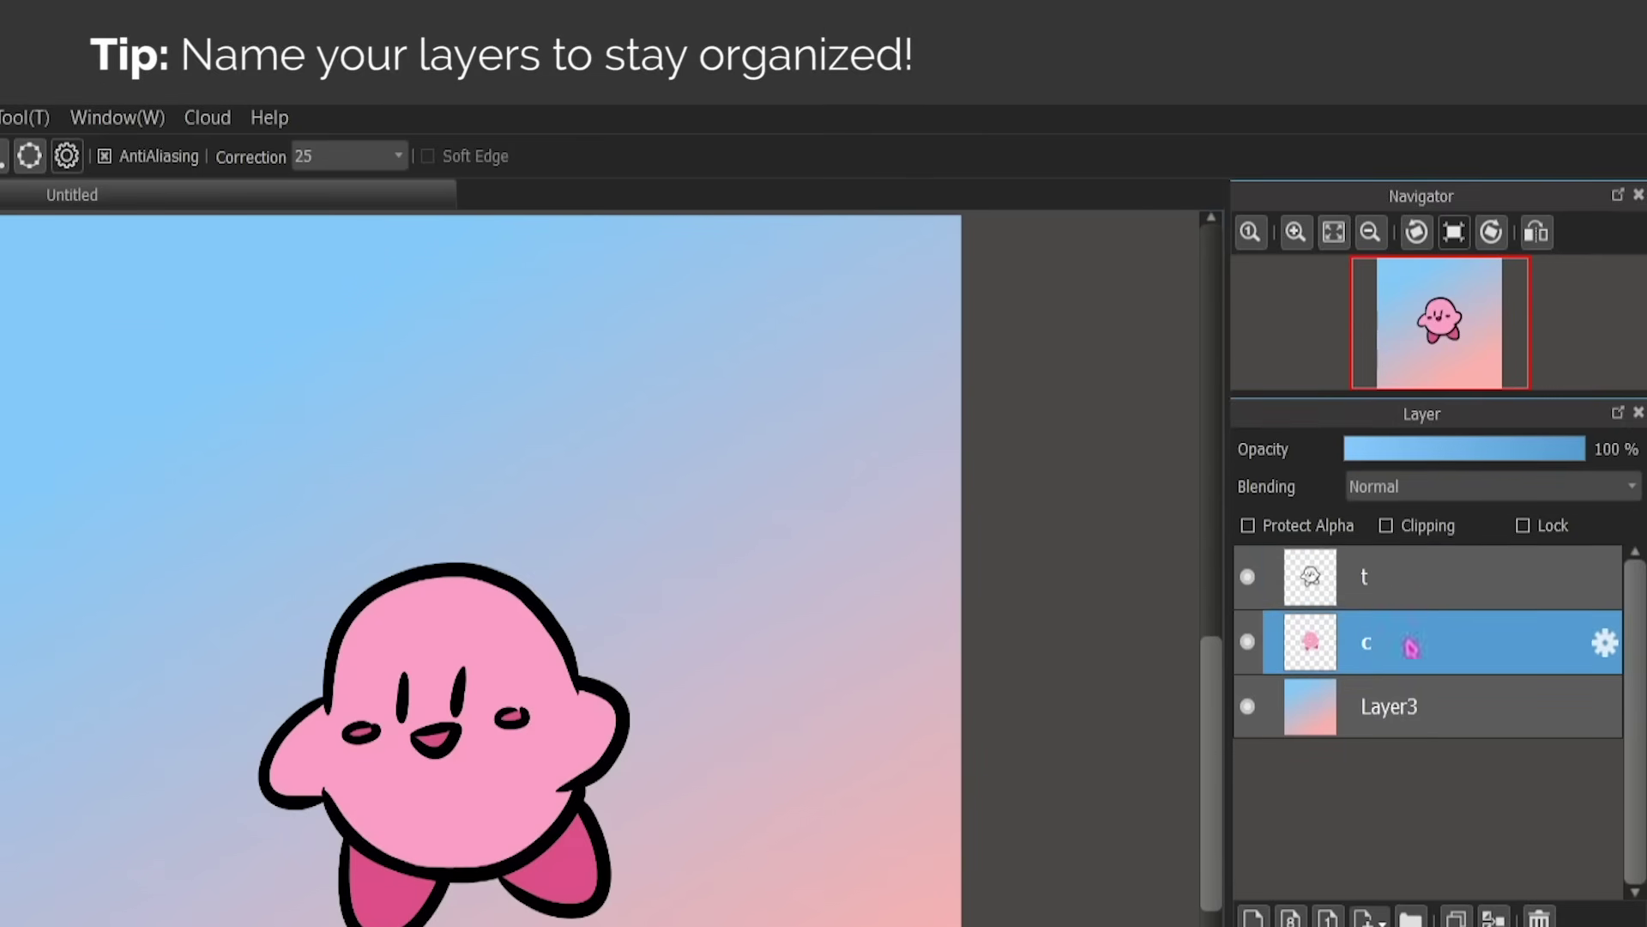
{"action": "left_click", "coordinate": [1389, 719]}
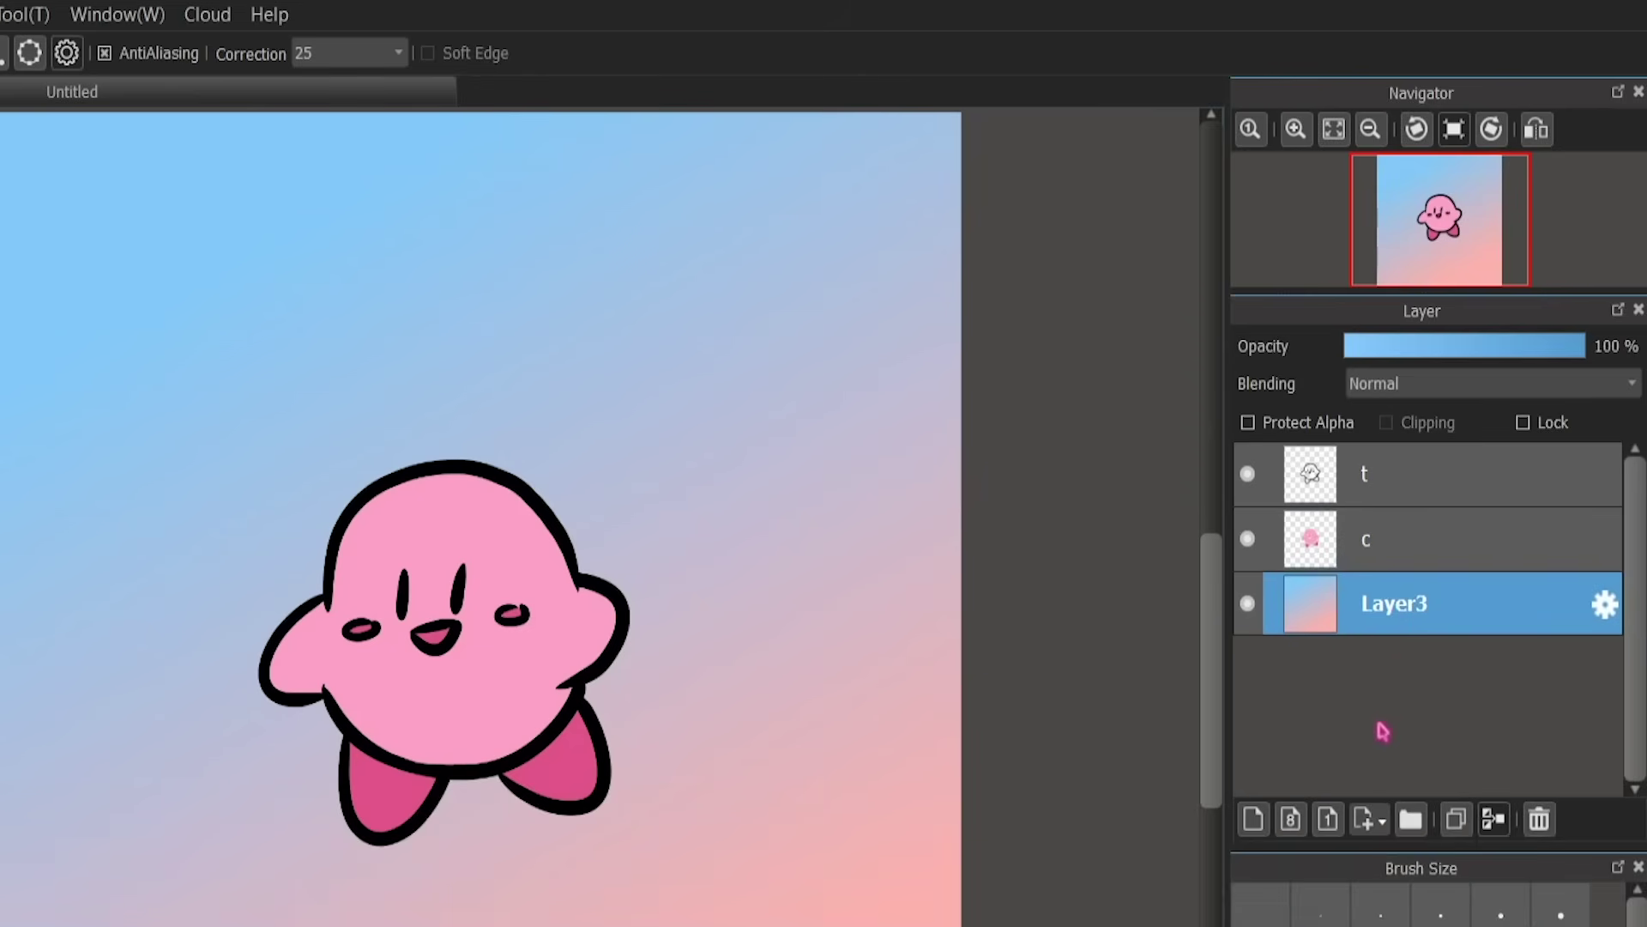
{"action": "type", "text": "bkg"}
{"action": "key", "text": "Return"}
Step: Add a new layer named sh directly above layer c and turn on Clipping for it
{"action": "left_click", "coordinate": [1419, 544]}
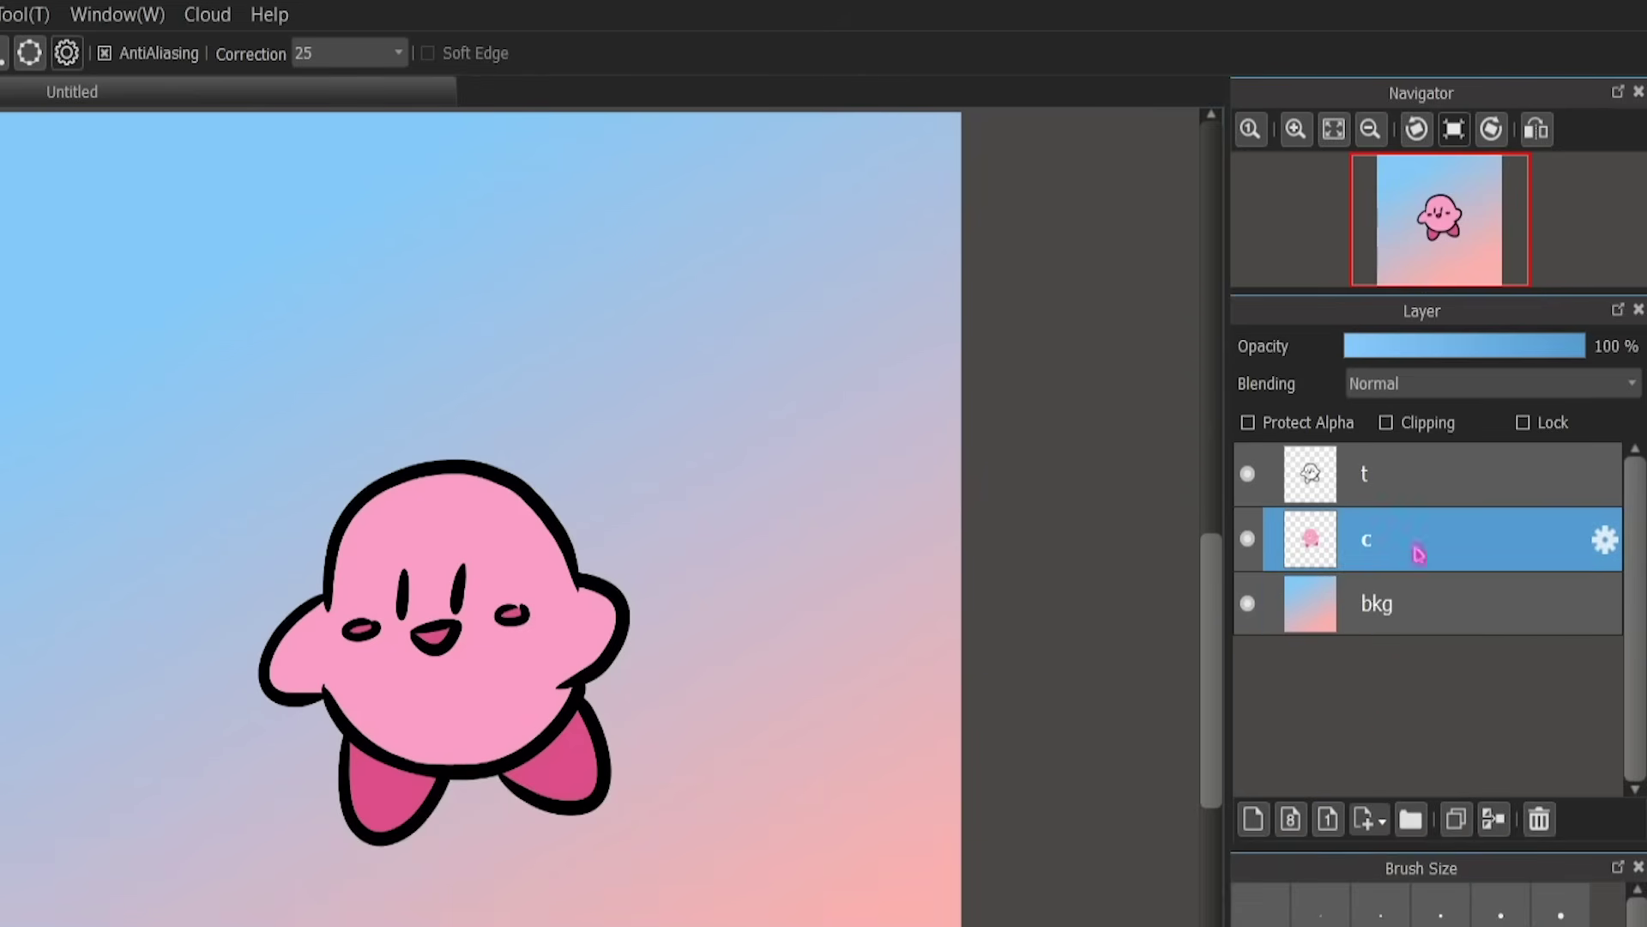
{"action": "left_click", "coordinate": [1253, 820]}
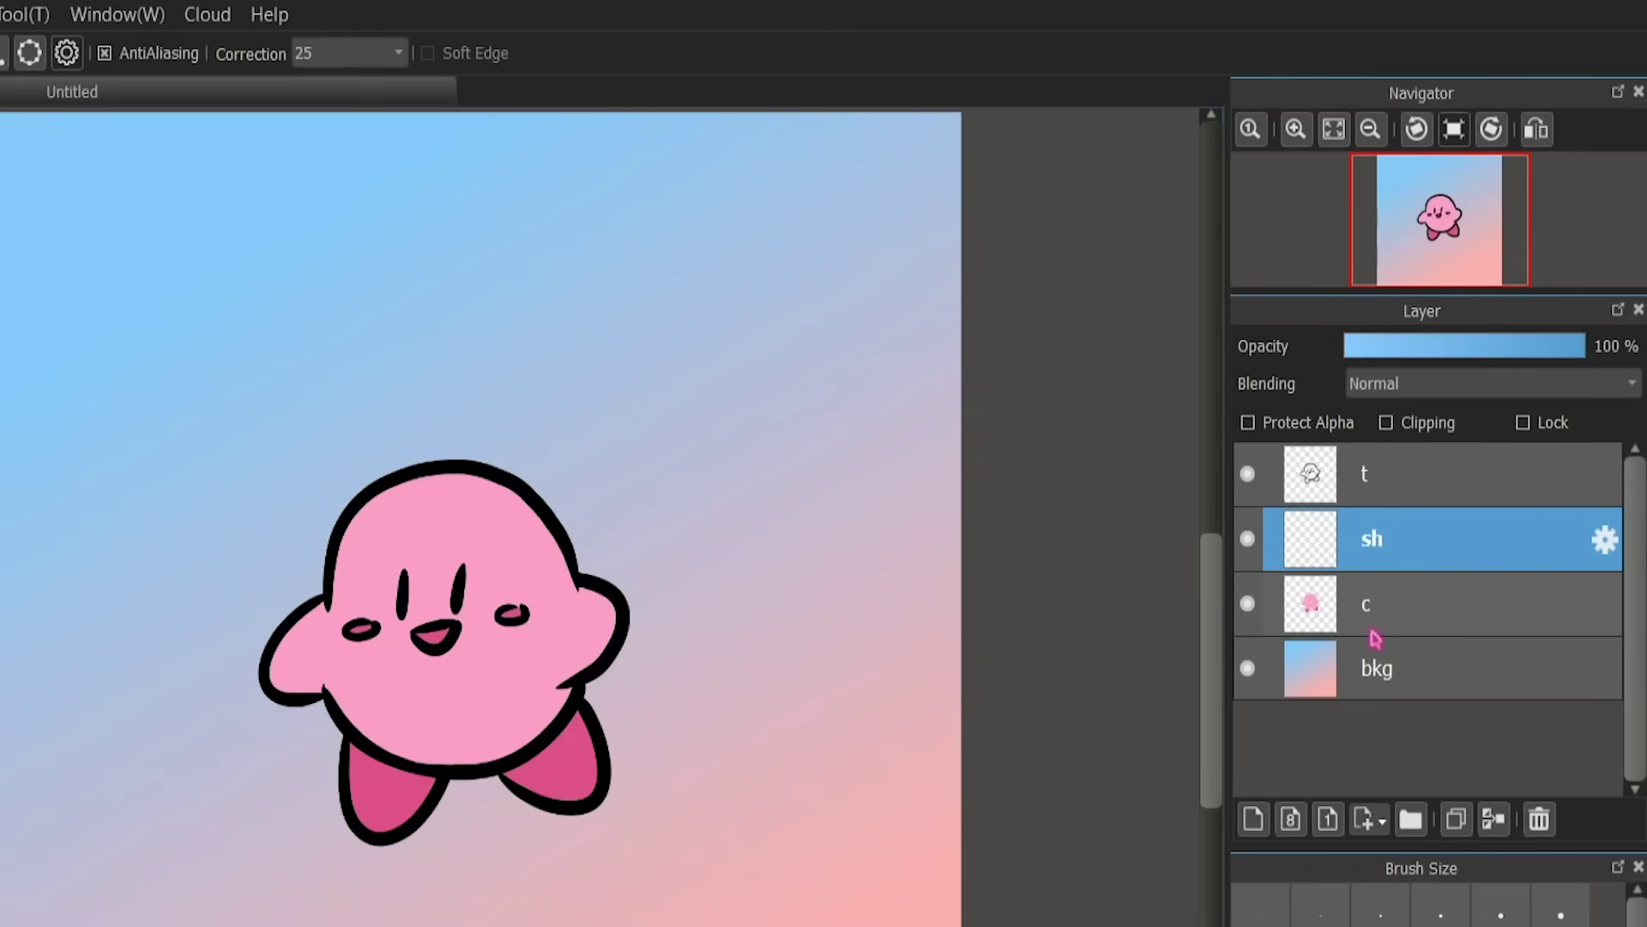
{"action": "left_click", "coordinate": [1412, 428]}
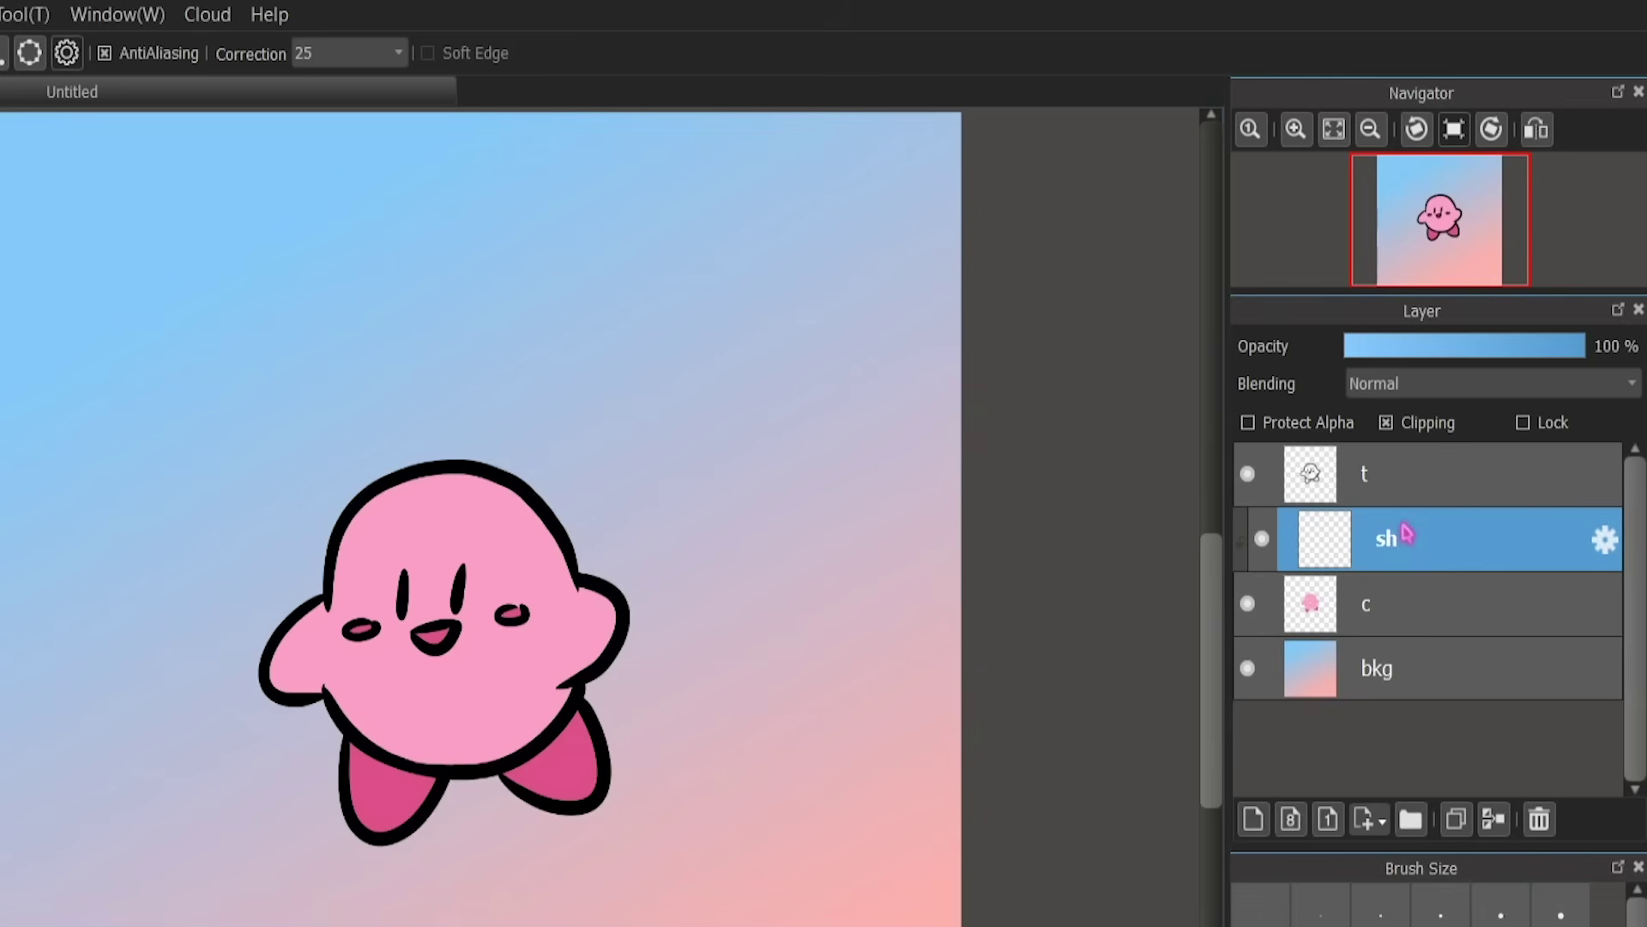
Step: Select layer c and toggle its visibility to identify the character's base colours
{"action": "left_click", "coordinate": [1427, 616]}
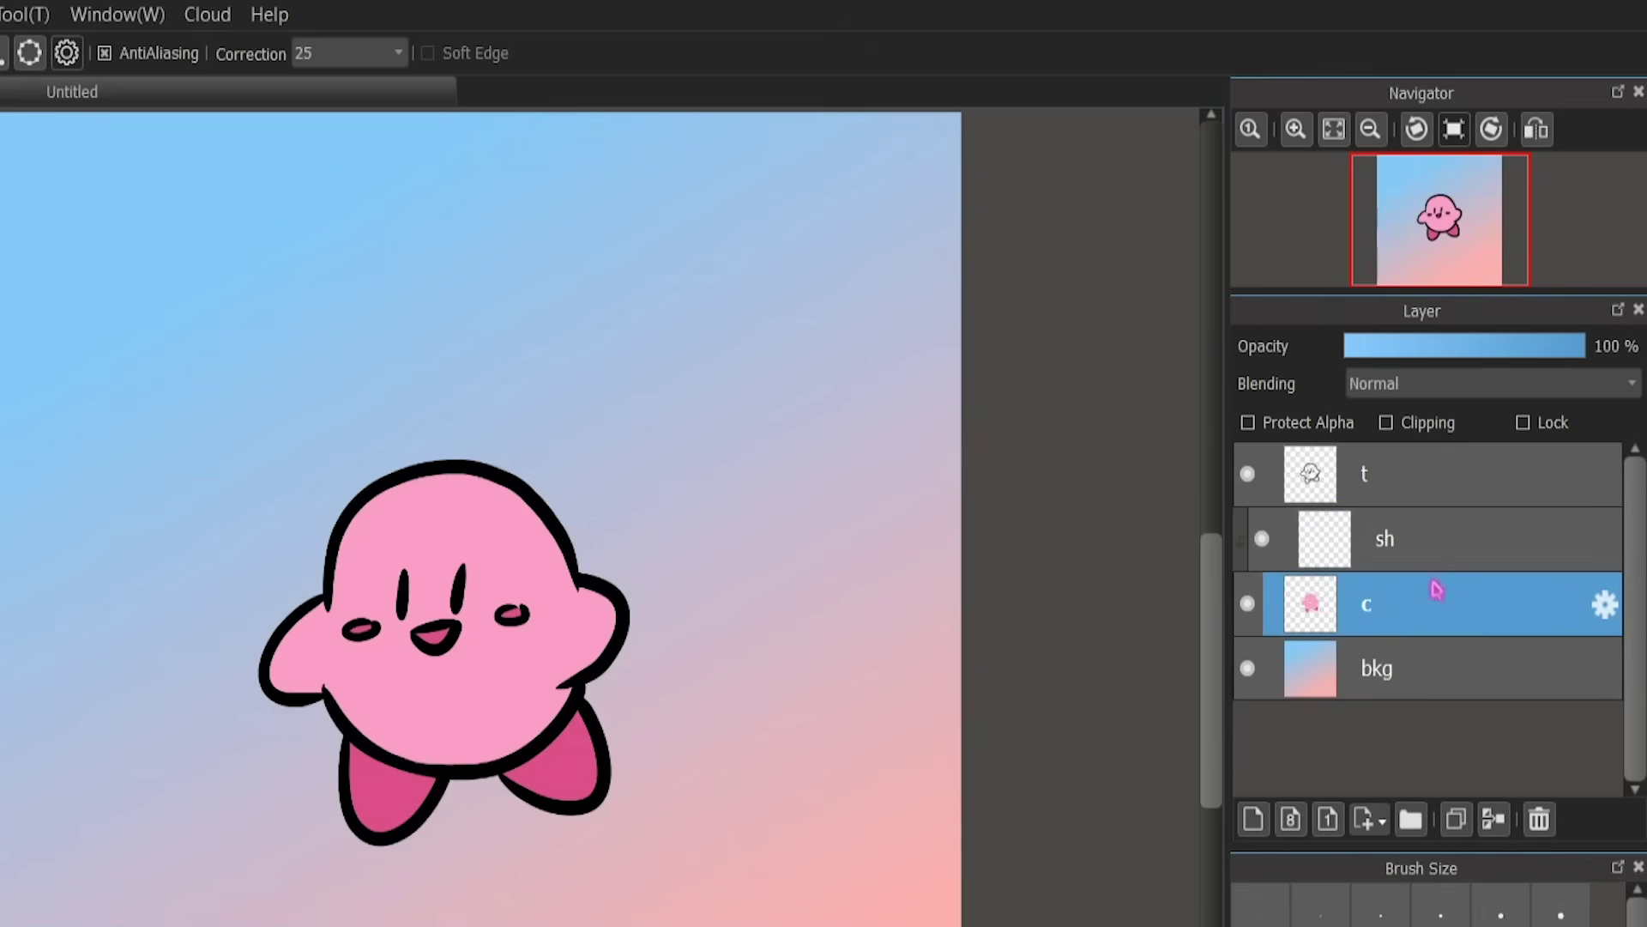
{"action": "left_click", "coordinate": [1251, 603]}
{"action": "left_click", "coordinate": [1251, 603]}
Step: Try diagonal purple strokes across the character on the clipped layer sh, toggle the layer's visibility, and undo the strokes
{"action": "left_click", "coordinate": [1437, 543]}
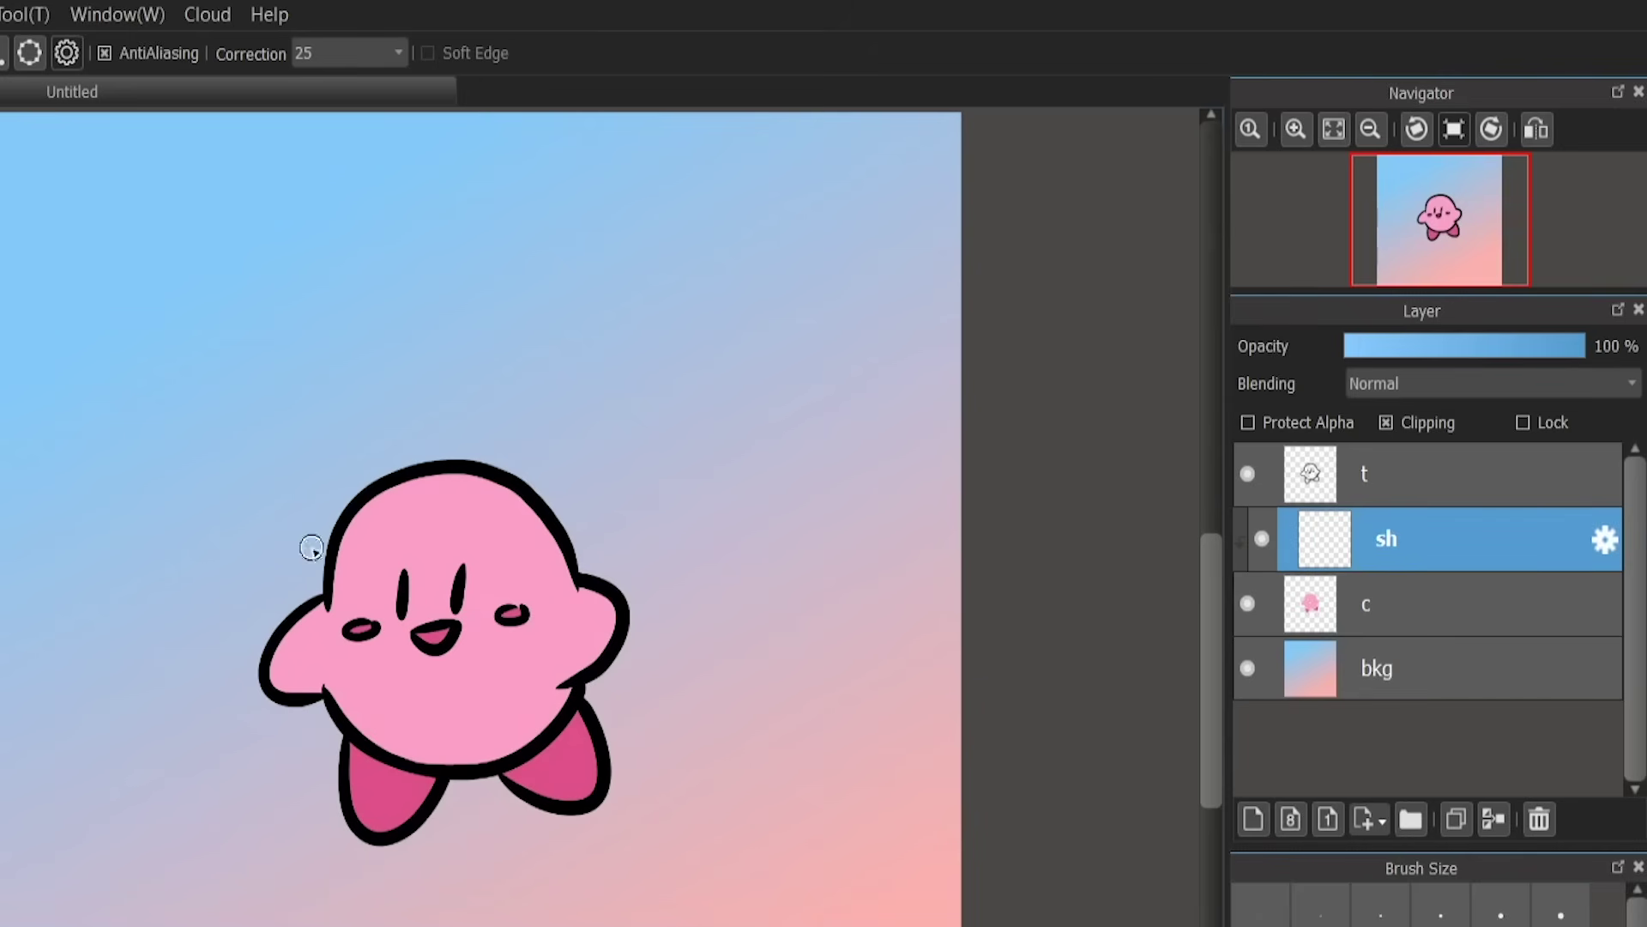
{"action": "left_click_drag", "start_coordinate": [268, 671], "coordinate": [318, 683]}
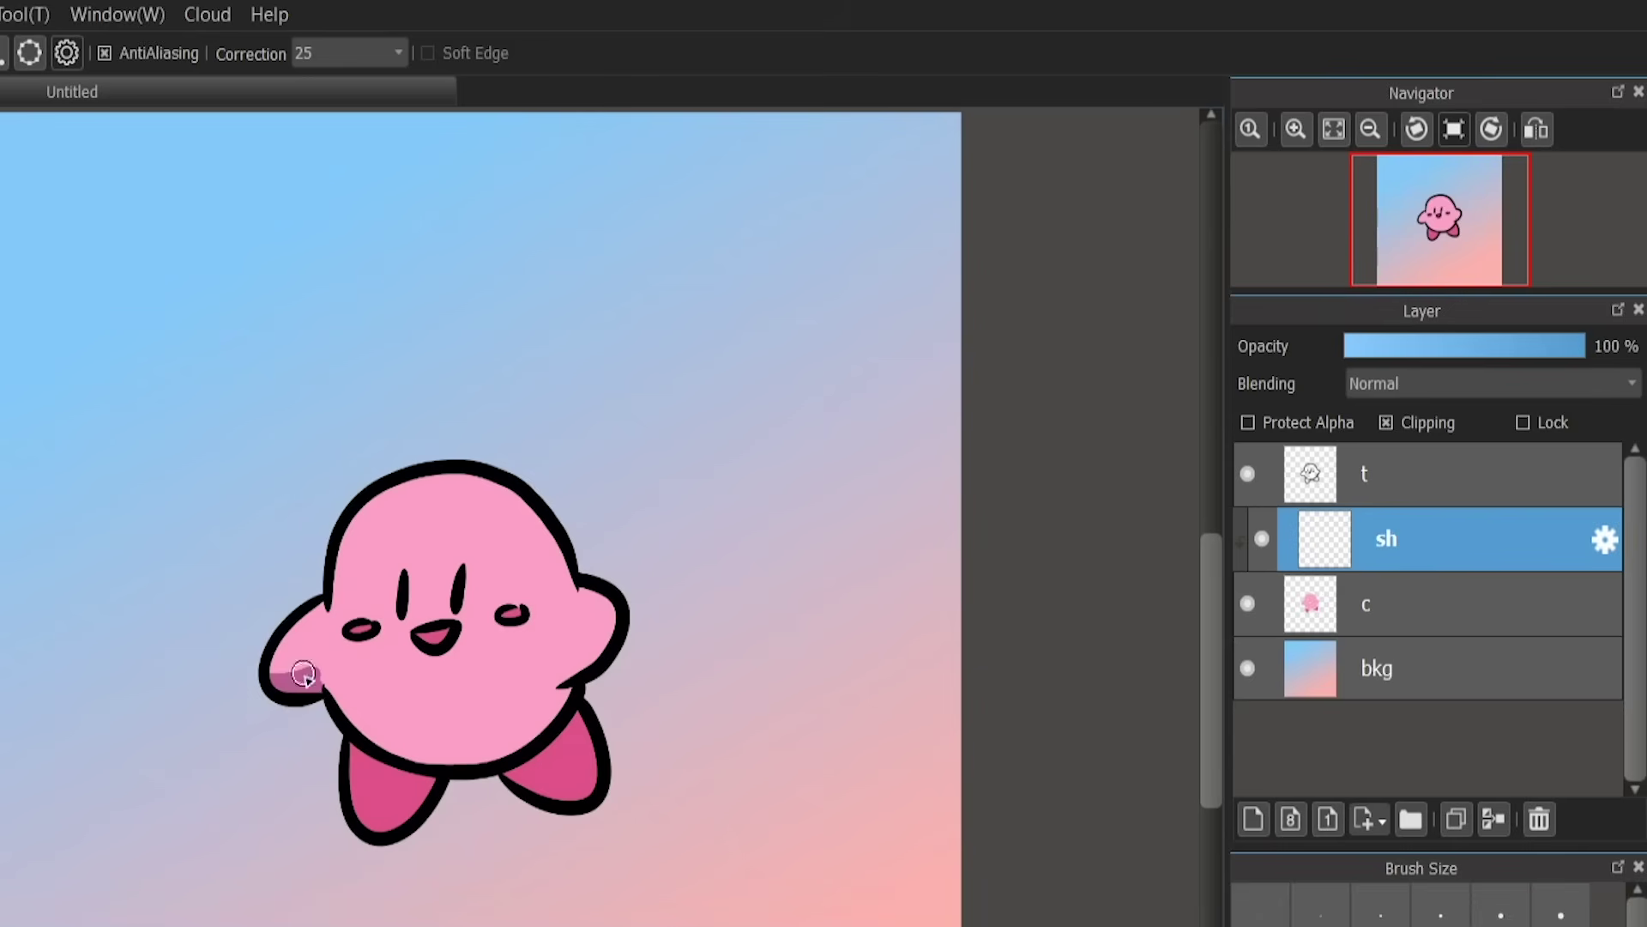
{"action": "mouse_move", "coordinate": [482, 460]}
{"action": "left_mouse_down"}
{"action": "mouse_move", "coordinate": [665, 508]}
{"action": "mouse_move", "coordinate": [326, 881]}
{"action": "left_mouse_up"}
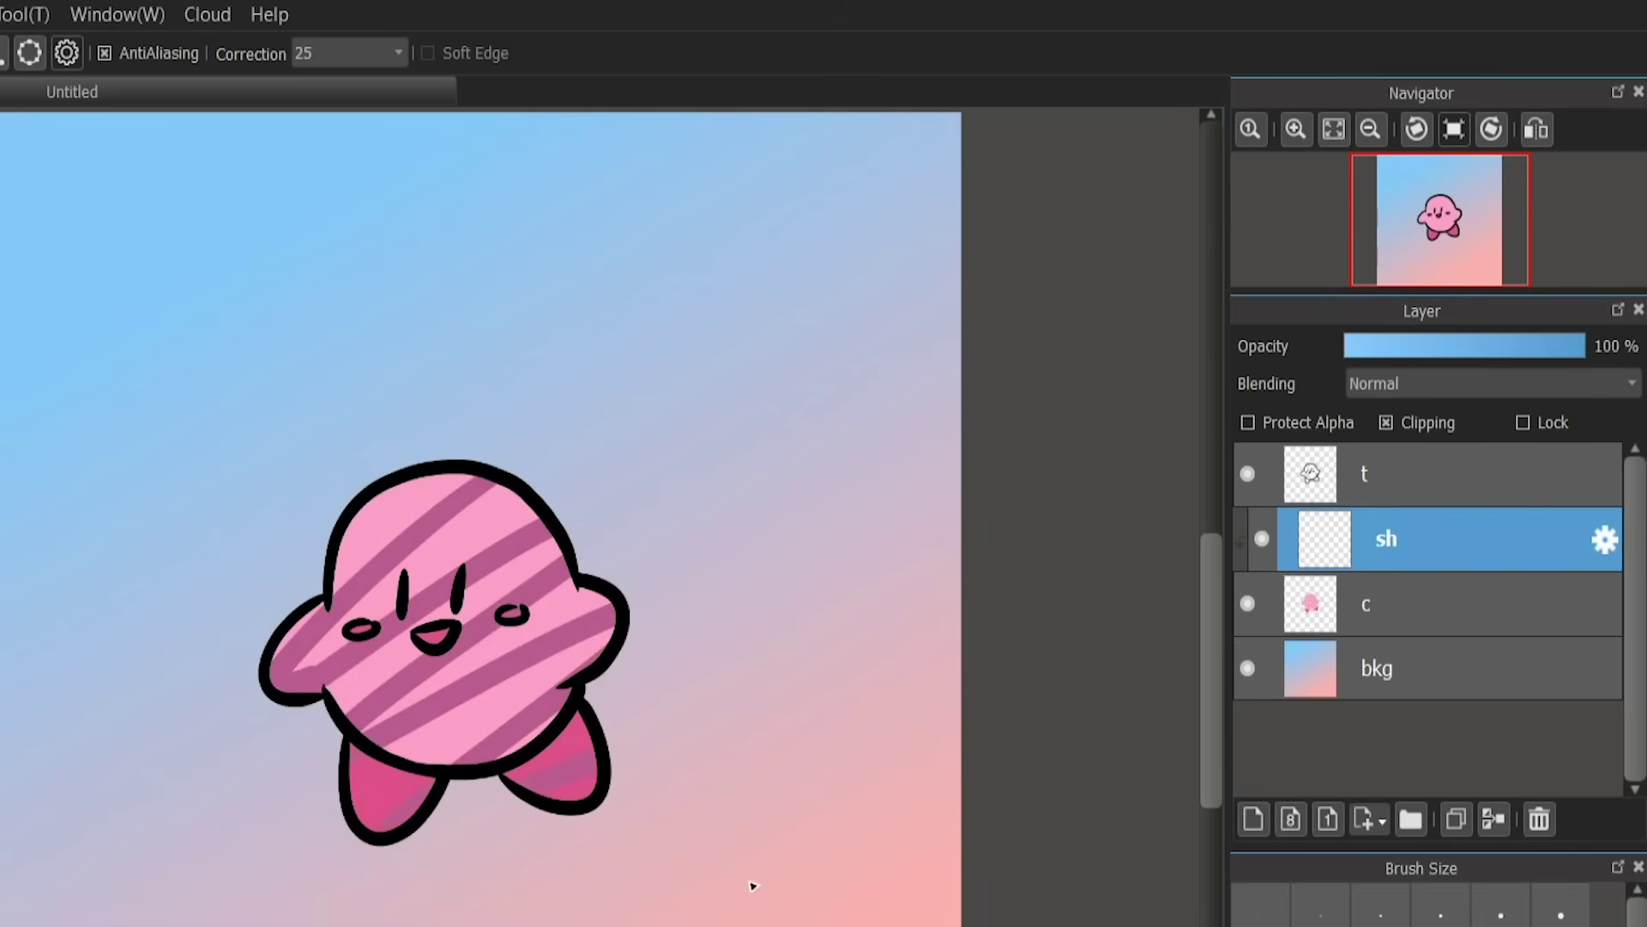
{"action": "left_click", "coordinate": [1271, 558]}
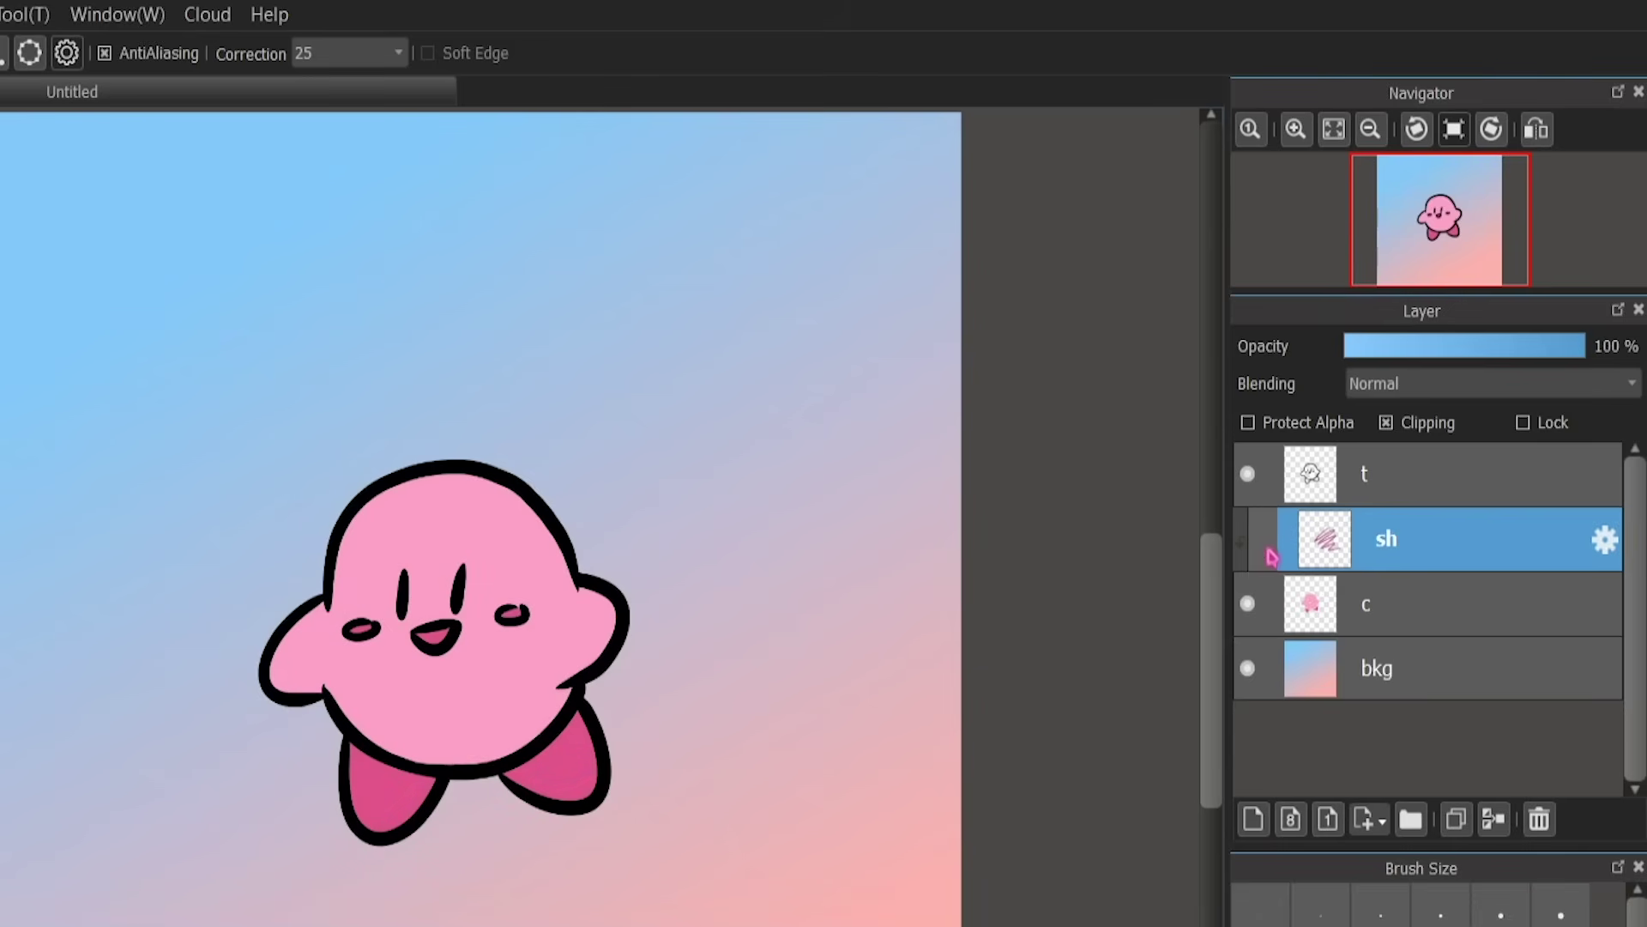
{"action": "left_click", "coordinate": [1269, 553]}
{"action": "key", "text": "ctrl+z"}
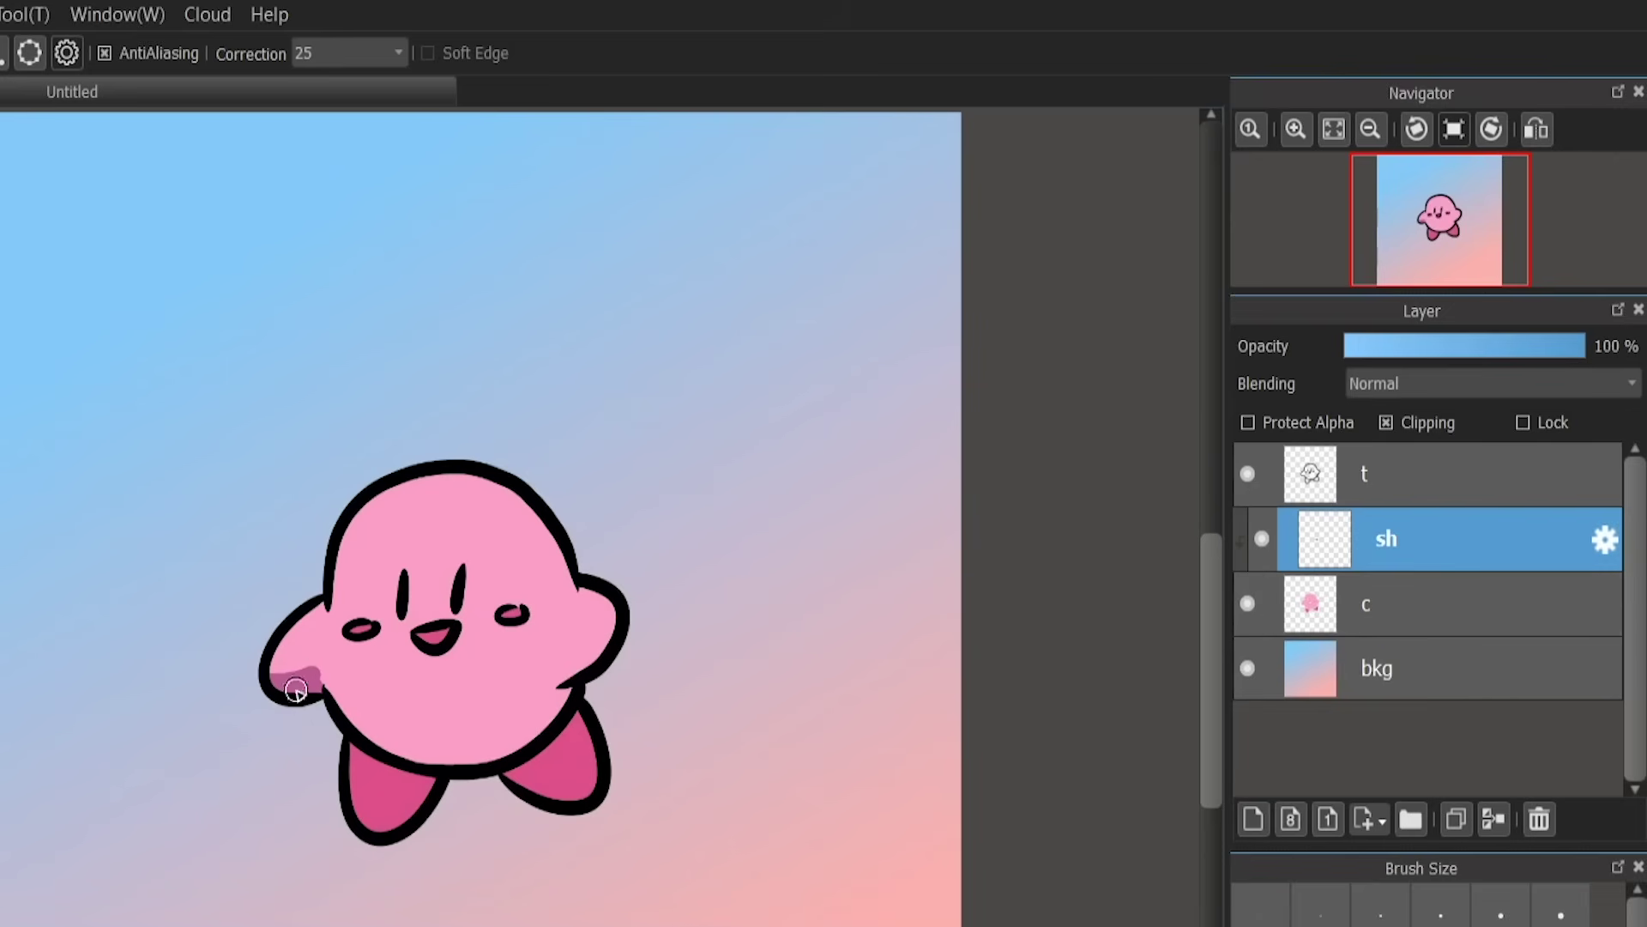
Step: Paint purple shading under the character's arms and lower body on layer sh, trim it with the Eraser, and shade the feet with the Brush
{"action": "left_click_drag", "start_coordinate": [325, 676], "coordinate": [393, 743]}
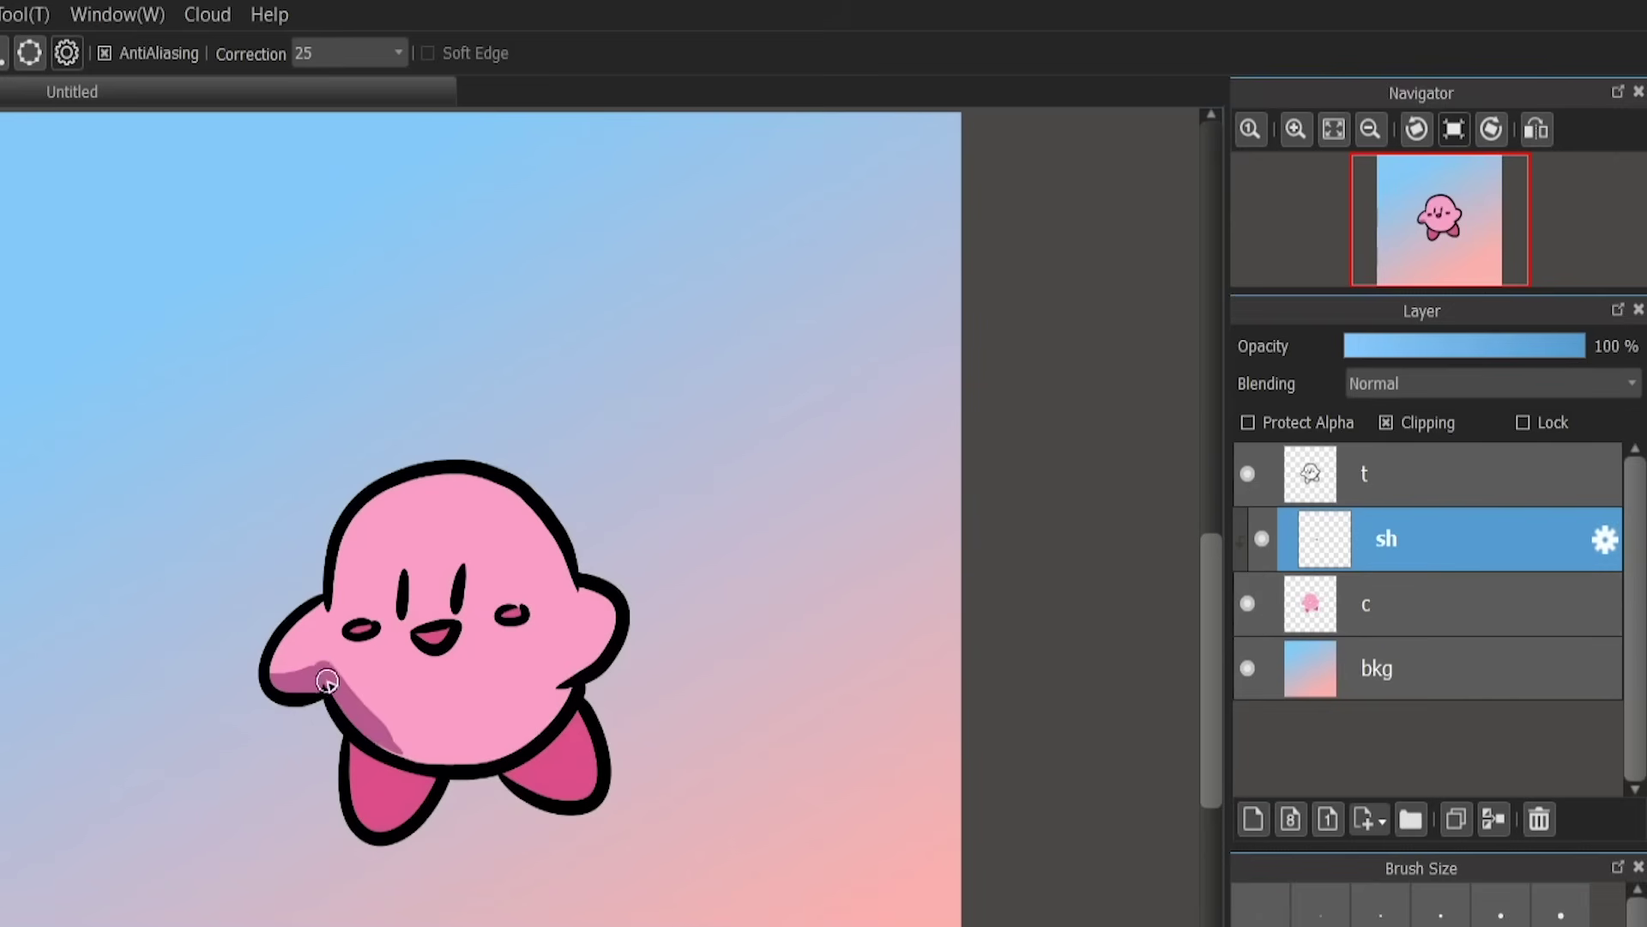
{"action": "mouse_move", "coordinate": [324, 680]}
{"action": "left_mouse_down"}
{"action": "mouse_move", "coordinate": [396, 713]}
{"action": "mouse_move", "coordinate": [487, 711]}
{"action": "mouse_move", "coordinate": [592, 591]}
{"action": "mouse_move", "coordinate": [564, 676]}
{"action": "mouse_move", "coordinate": [577, 647]}
{"action": "mouse_move", "coordinate": [636, 617]}
{"action": "mouse_move", "coordinate": [543, 691]}
{"action": "mouse_move", "coordinate": [610, 642]}
{"action": "left_mouse_up"}
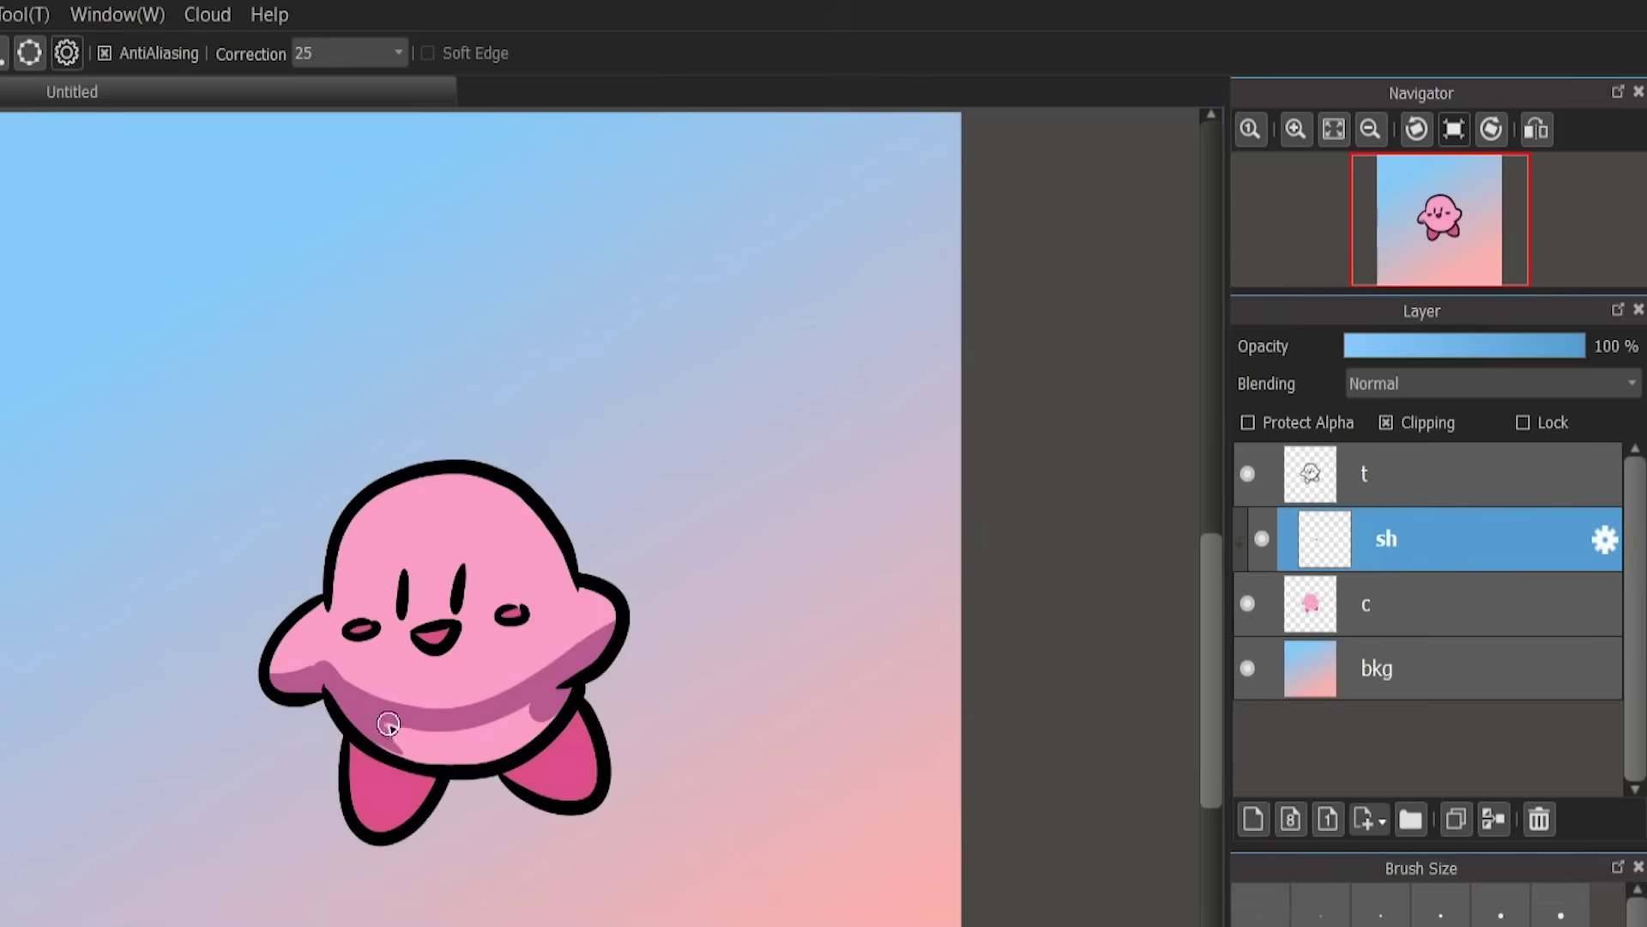
{"action": "mouse_move", "coordinate": [386, 724]}
{"action": "left_mouse_down"}
{"action": "mouse_move", "coordinate": [443, 754]}
{"action": "mouse_move", "coordinate": [427, 759]}
{"action": "mouse_move", "coordinate": [484, 719]}
{"action": "mouse_move", "coordinate": [553, 716]}
{"action": "mouse_move", "coordinate": [441, 760]}
{"action": "mouse_move", "coordinate": [522, 725]}
{"action": "left_mouse_up"}
{"action": "key", "text": "e"}
{"action": "mouse_move", "coordinate": [253, 682]}
{"action": "left_mouse_down"}
{"action": "mouse_move", "coordinate": [294, 670]}
{"action": "mouse_move", "coordinate": [347, 630]}
{"action": "mouse_move", "coordinate": [340, 668]}
{"action": "mouse_move", "coordinate": [336, 653]}
{"action": "mouse_move", "coordinate": [354, 682]}
{"action": "mouse_move", "coordinate": [477, 703]}
{"action": "mouse_move", "coordinate": [546, 601]}
{"action": "mouse_move", "coordinate": [550, 646]}
{"action": "mouse_move", "coordinate": [405, 689]}
{"action": "mouse_move", "coordinate": [351, 670]}
{"action": "mouse_move", "coordinate": [371, 696]}
{"action": "mouse_move", "coordinate": [455, 713]}
{"action": "mouse_move", "coordinate": [533, 670]}
{"action": "mouse_move", "coordinate": [586, 561]}
{"action": "mouse_move", "coordinate": [557, 653]}
{"action": "mouse_move", "coordinate": [606, 622]}
{"action": "mouse_move", "coordinate": [654, 552]}
{"action": "left_mouse_up"}
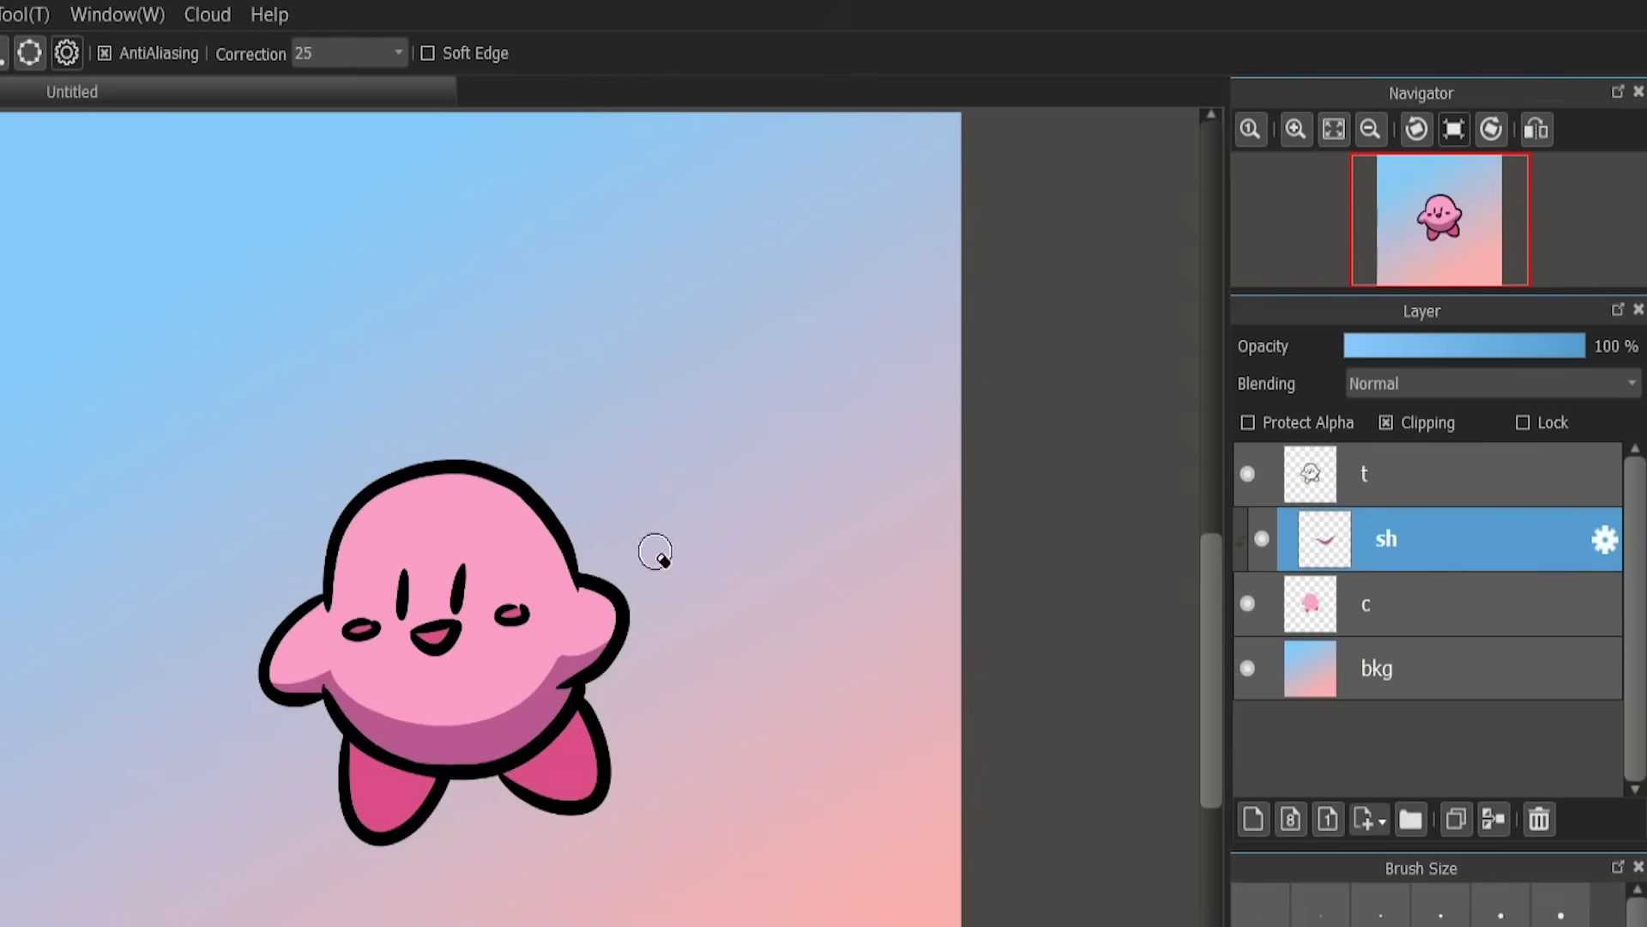
{"action": "key", "text": "b"}
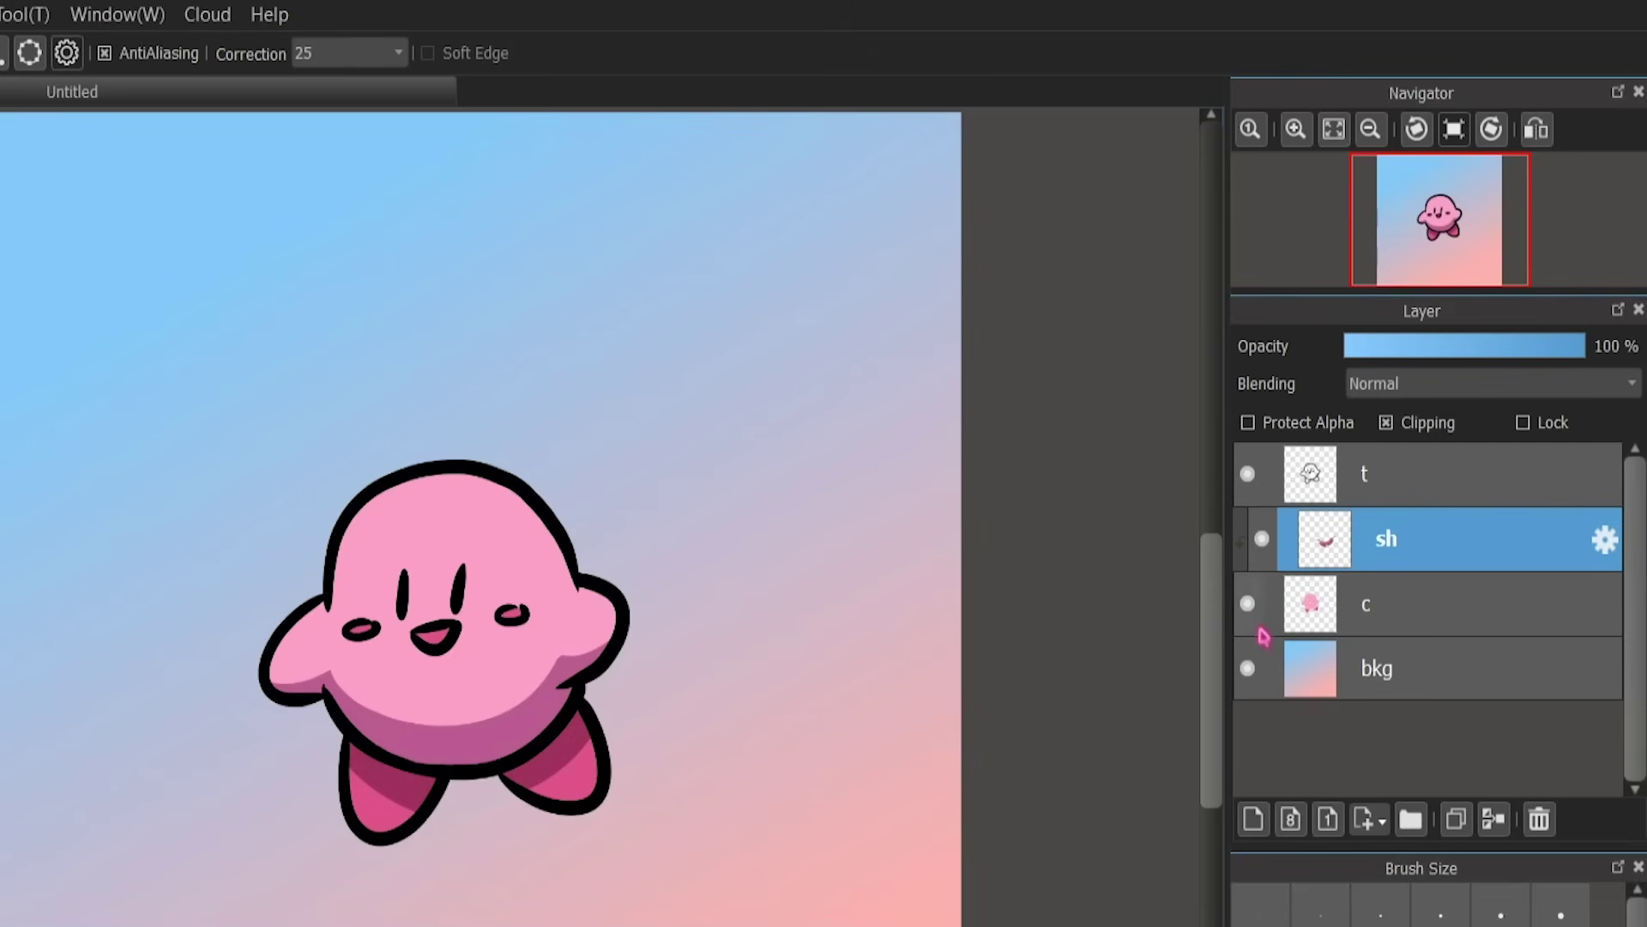
Step: Compare the character with the shading layer sh hidden and shown, and with the base layer c hidden and shown
{"action": "left_click", "coordinate": [1262, 542]}
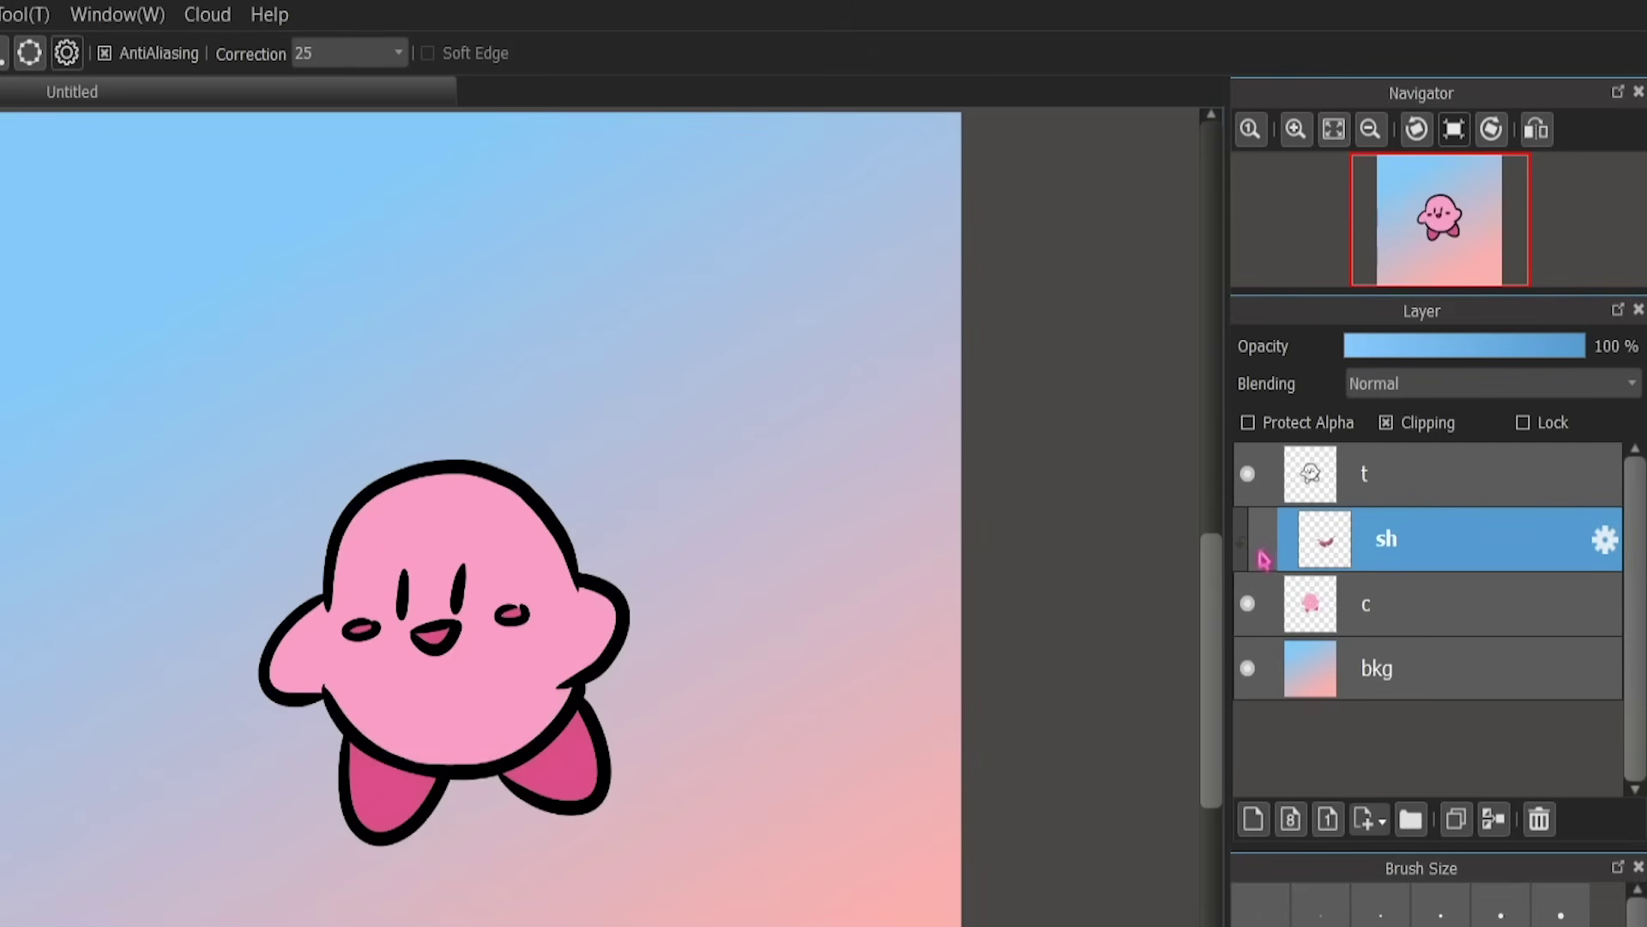
{"action": "left_click", "coordinate": [1263, 543]}
{"action": "left_click", "coordinate": [1262, 542]}
{"action": "left_click", "coordinate": [1262, 541]}
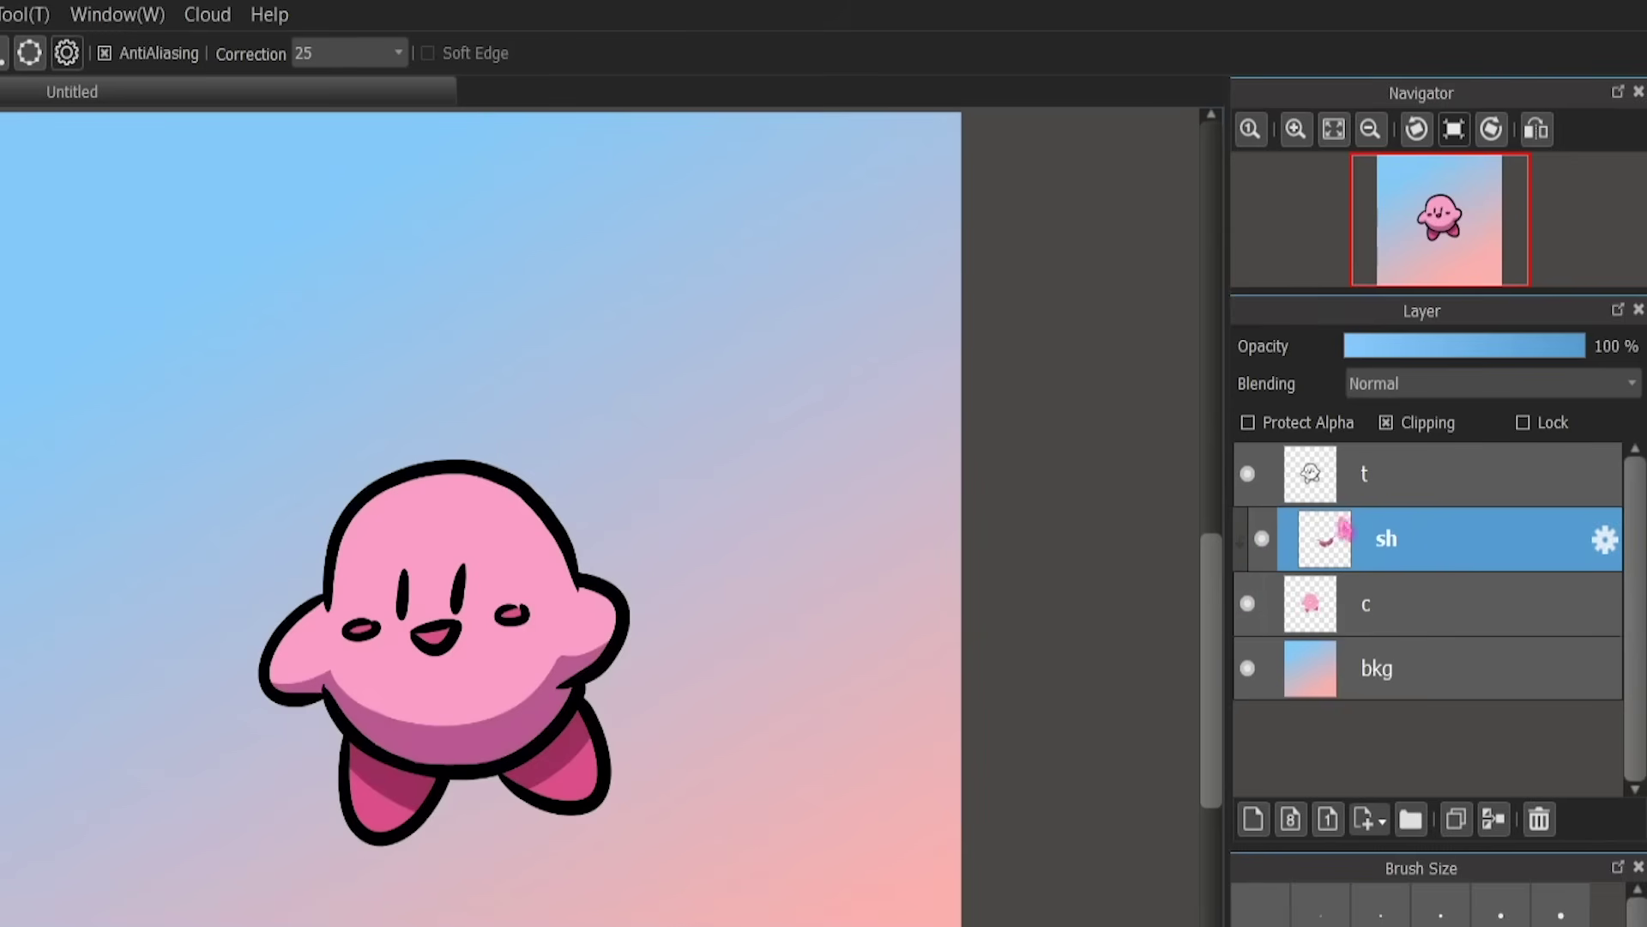
{"action": "left_click", "coordinate": [1249, 605]}
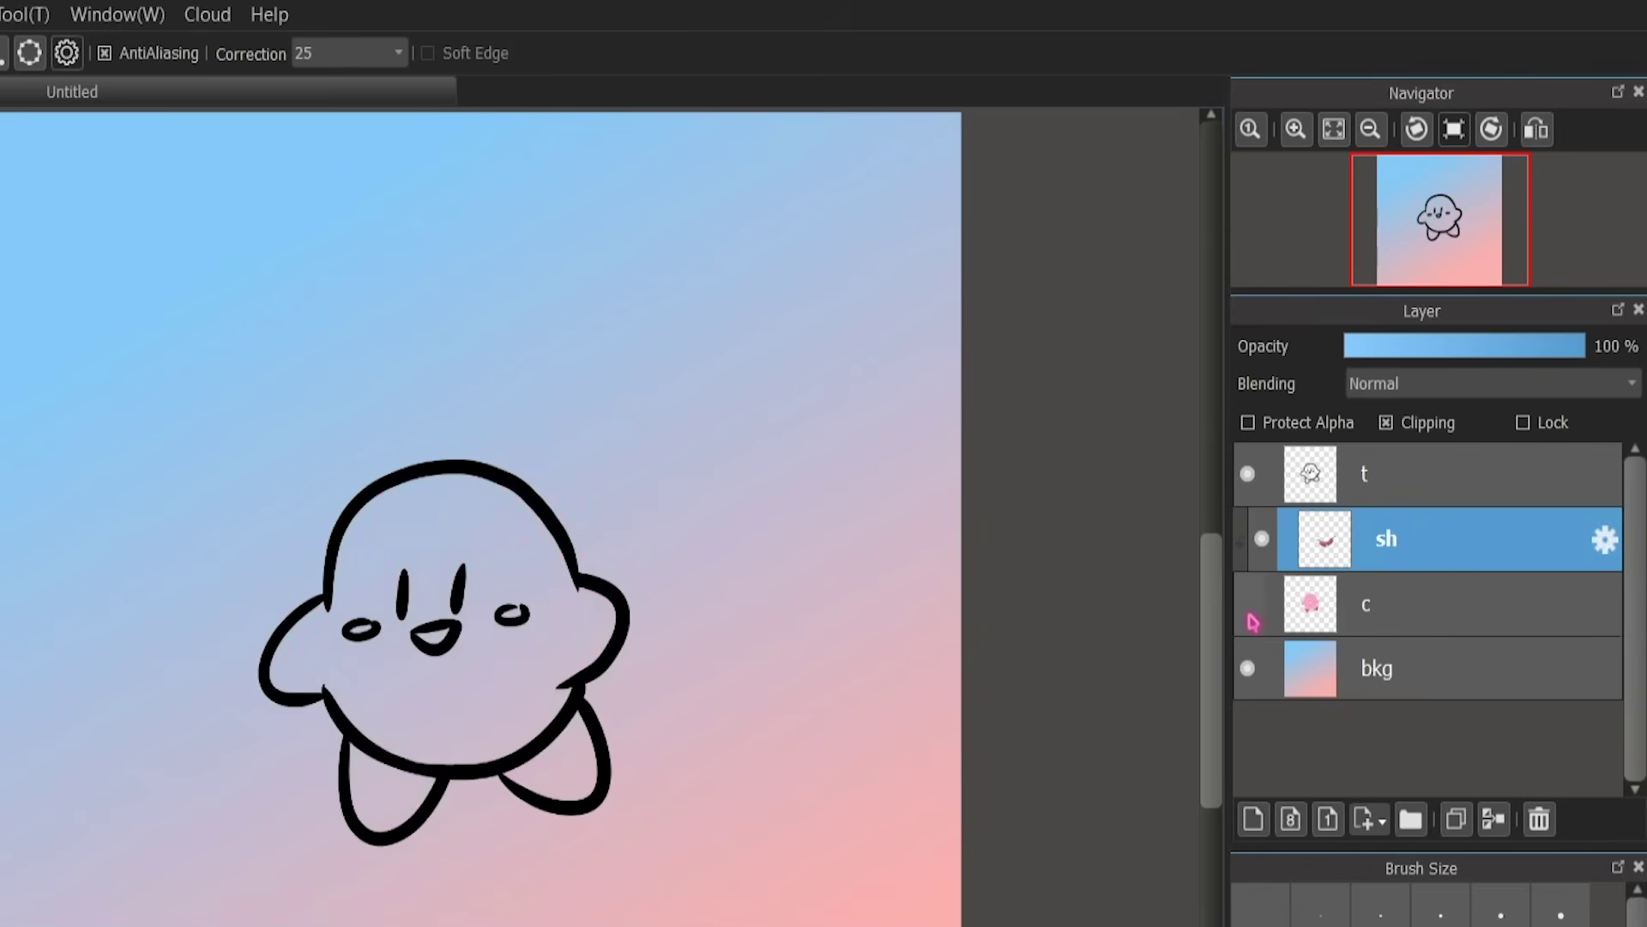
{"action": "left_click", "coordinate": [1250, 609]}
{"action": "left_click", "coordinate": [1249, 609]}
{"action": "left_click", "coordinate": [1249, 609]}
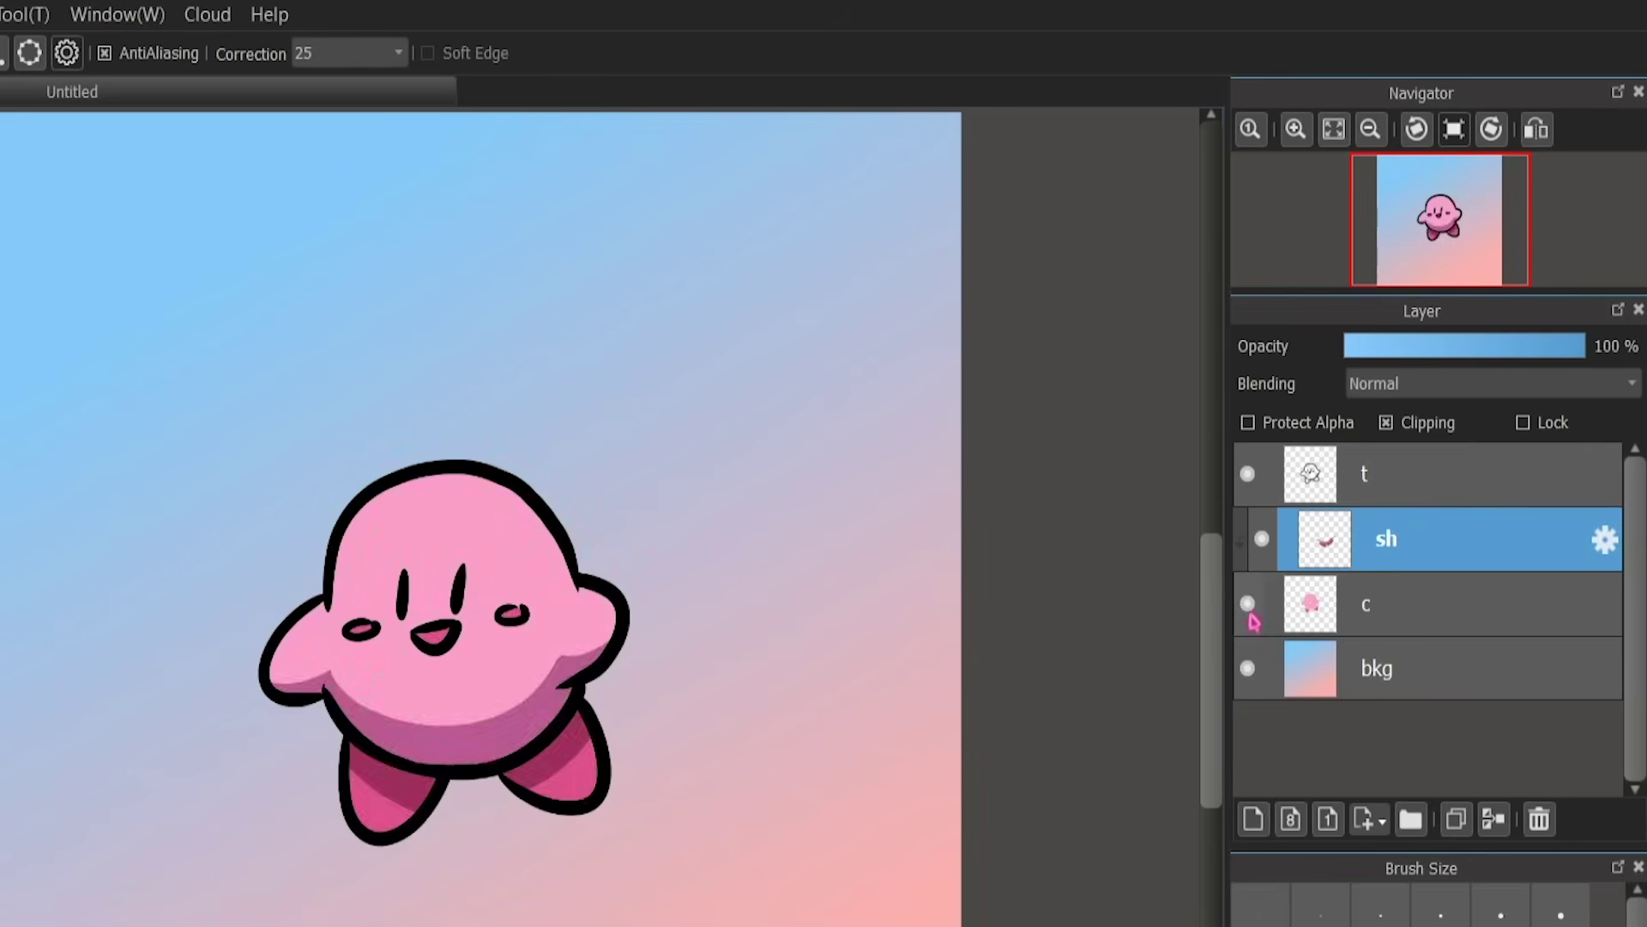
{"action": "left_click", "coordinate": [1249, 611]}
{"action": "left_click", "coordinate": [1249, 611]}
{"action": "left_click", "coordinate": [1249, 611]}
{"action": "left_click", "coordinate": [1249, 611]}
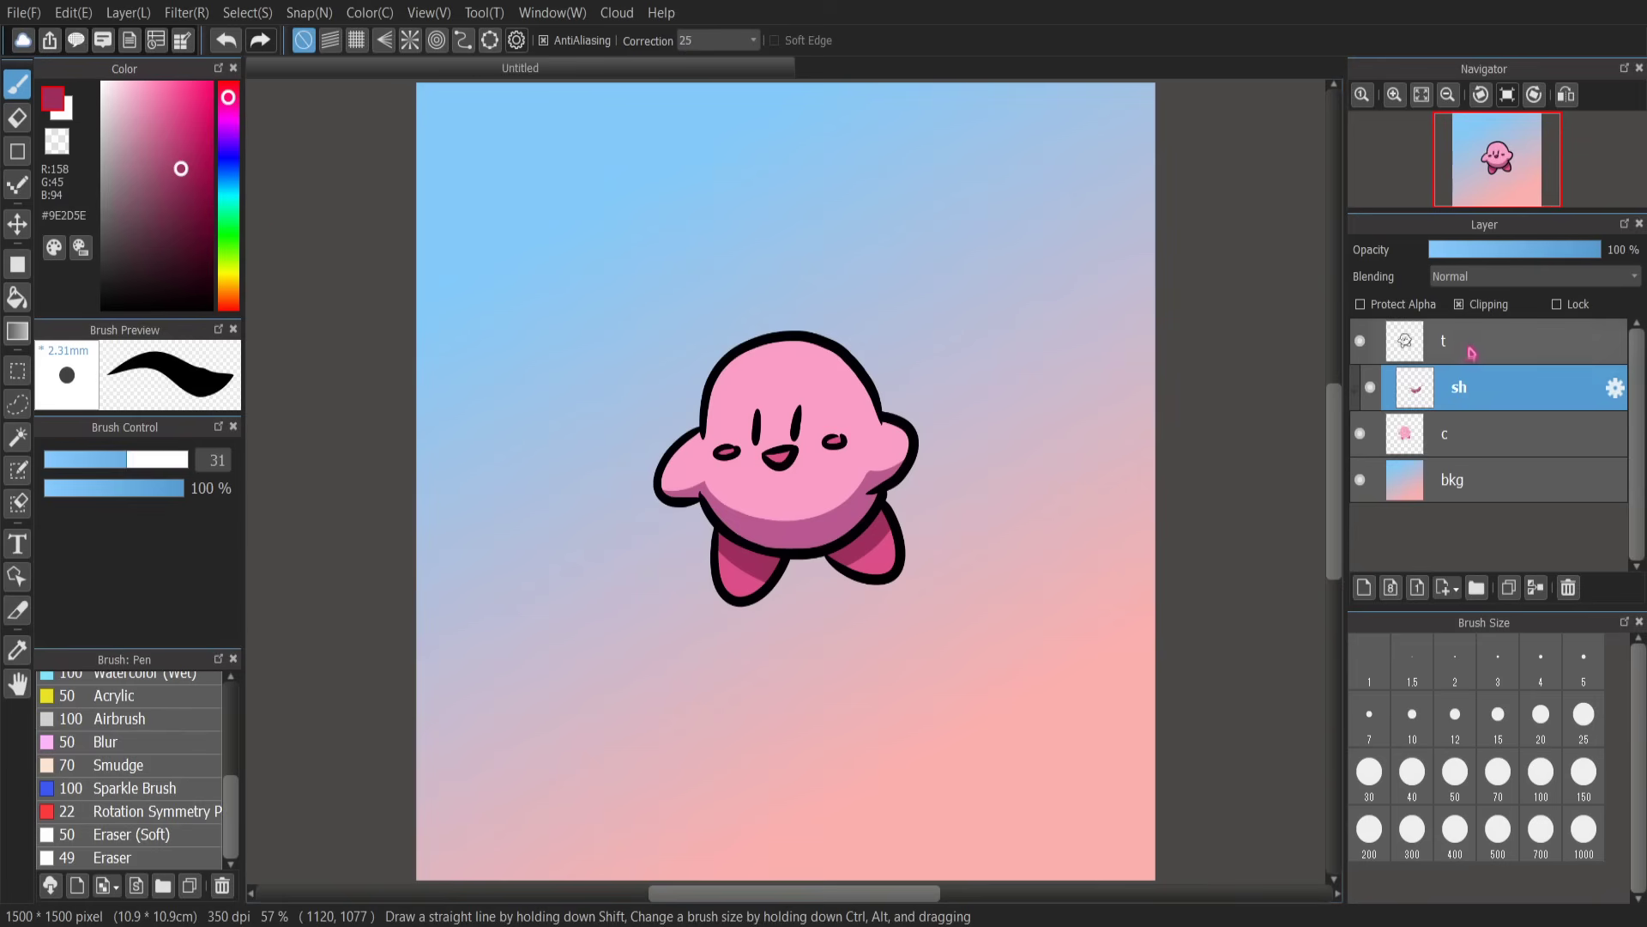
Step: Enable Protect Alpha on layer t, sample the body's shading colour, and darken it to purple #962F71
{"action": "left_click", "coordinate": [1471, 352]}
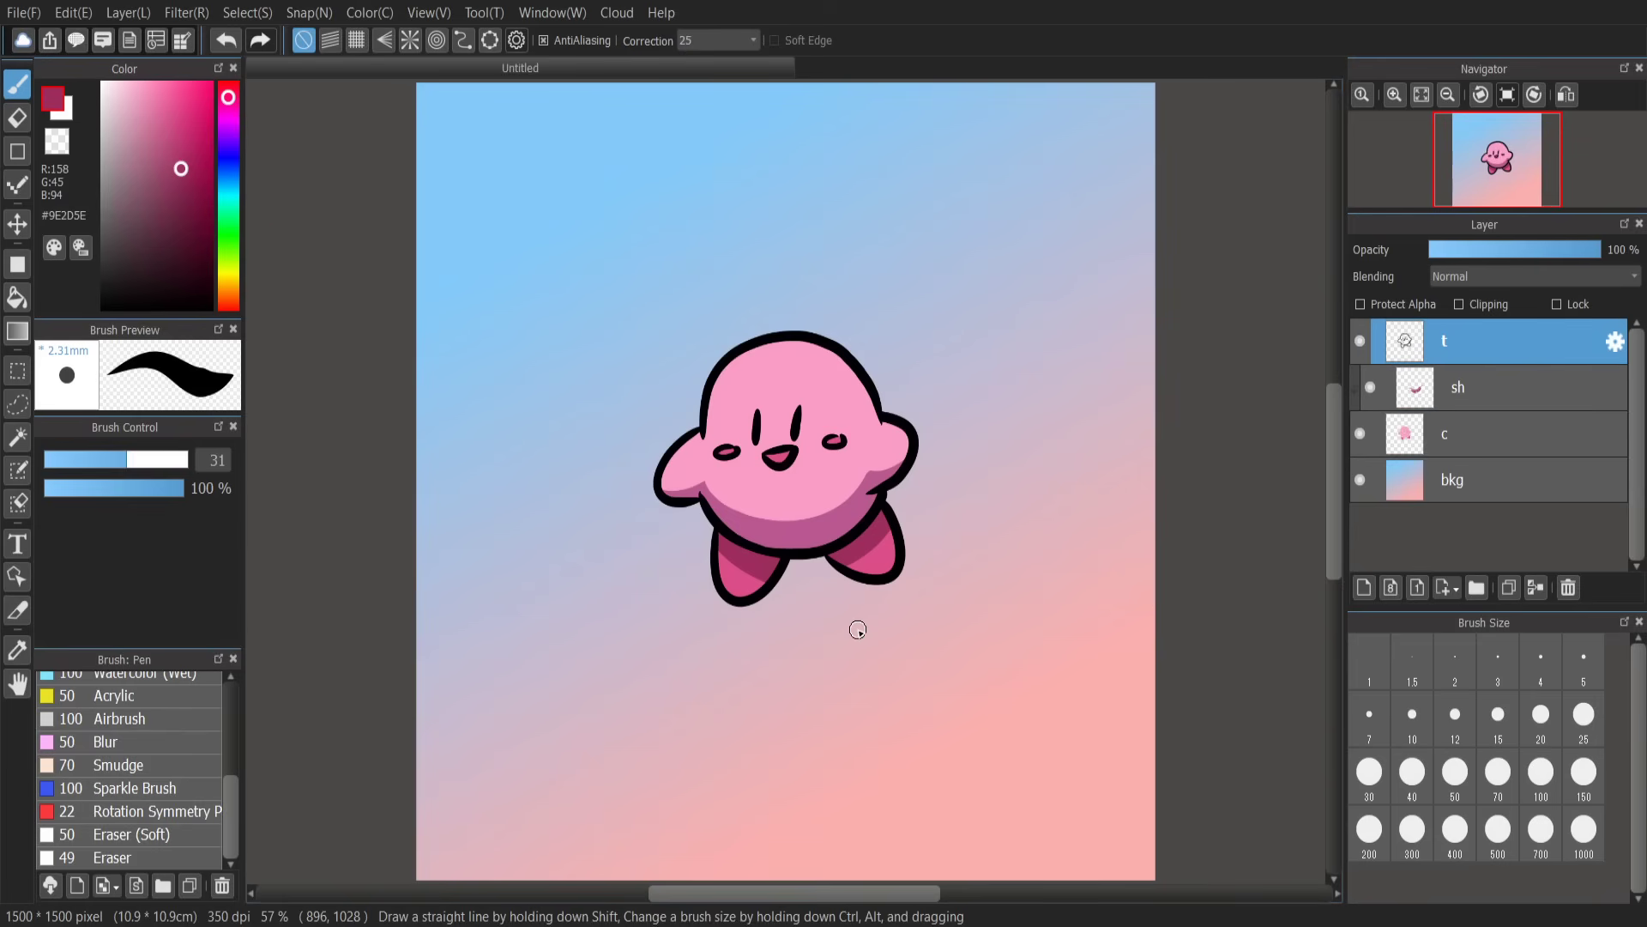
{"action": "left_click", "coordinate": [1362, 306]}
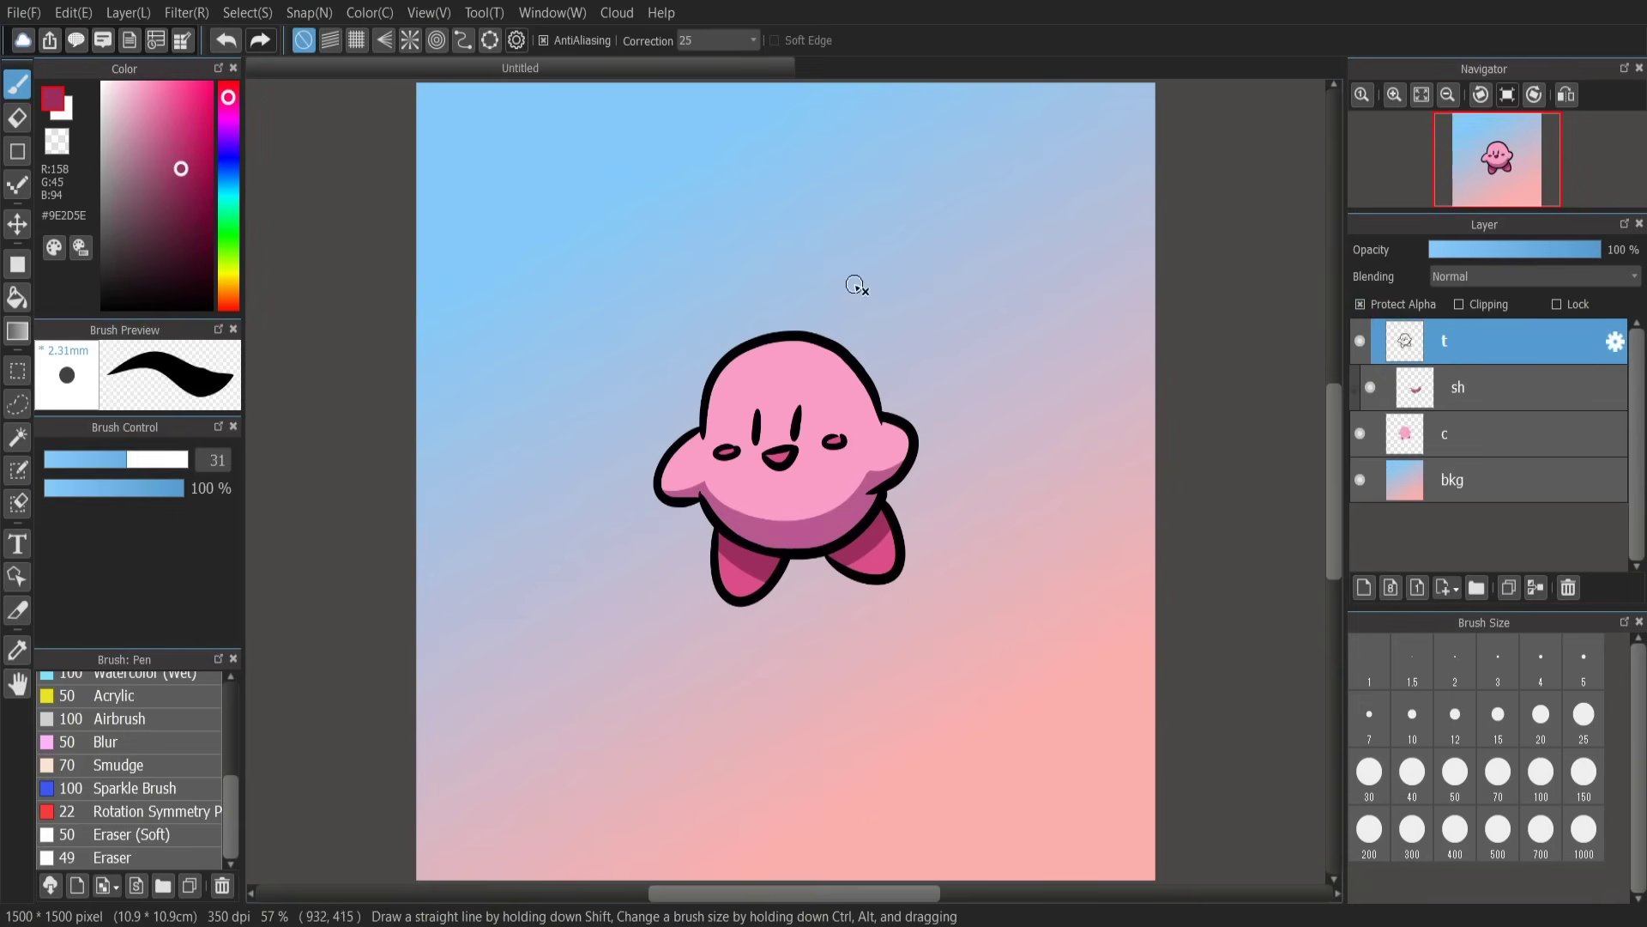
{"action": "left_click", "coordinate": [815, 532], "text": "alt"}
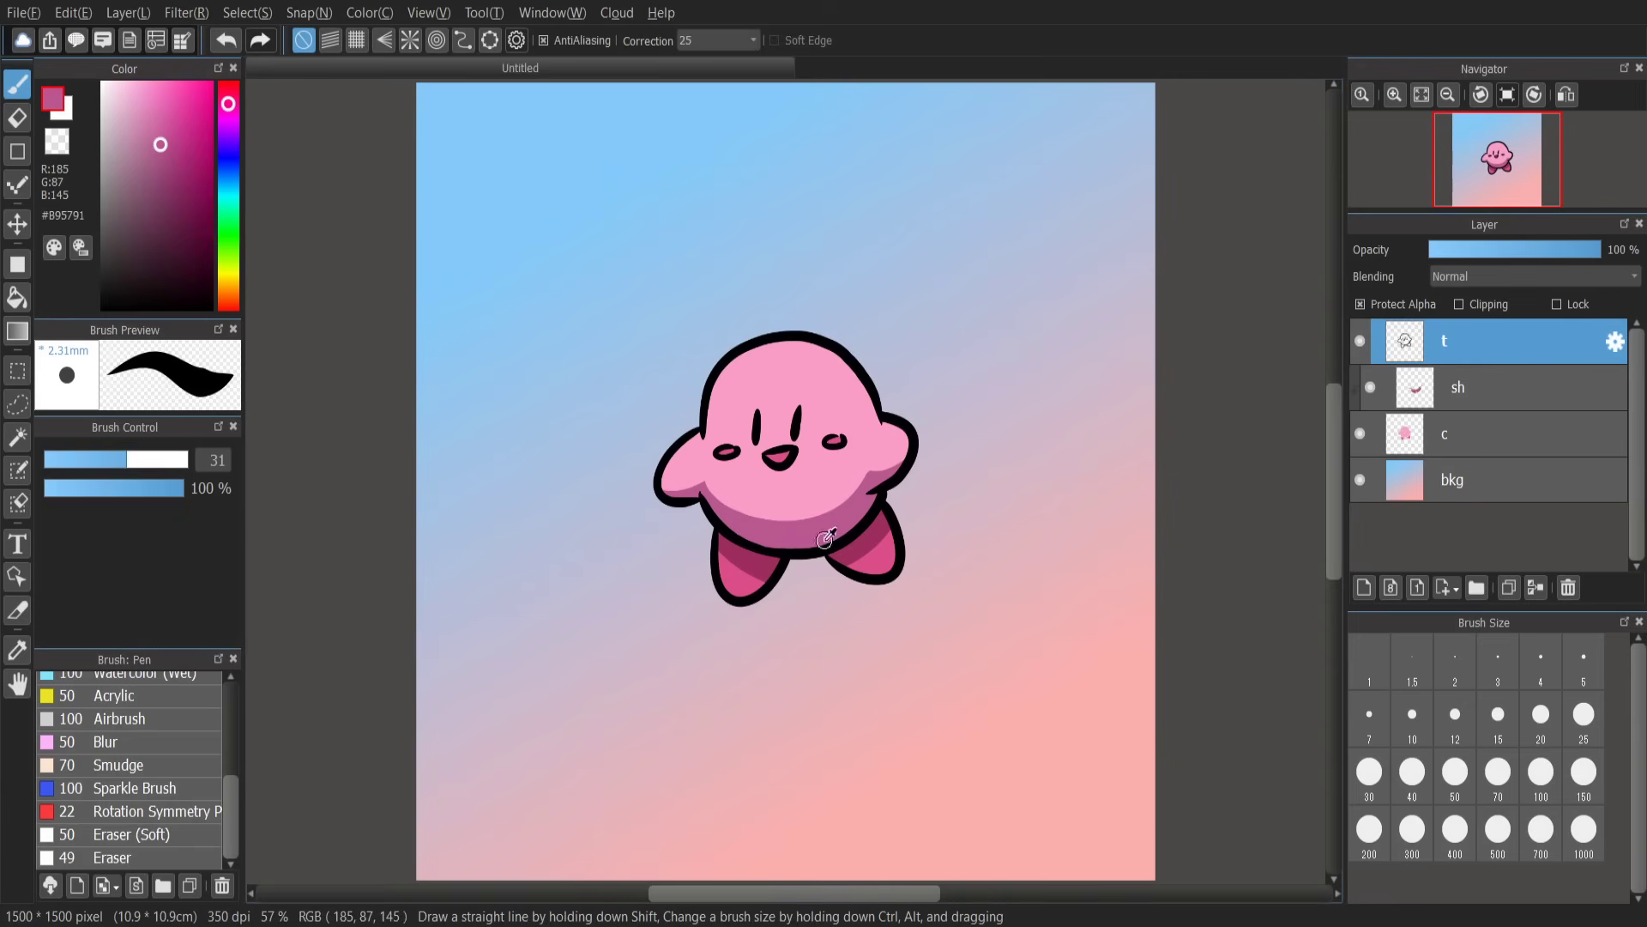
{"action": "left_click", "coordinate": [178, 163]}
{"action": "left_click_drag", "start_coordinate": [178, 163], "coordinate": [179, 176]}
Step: Recolour the black outlines of the head, arms, cheek and mouth purple on layer t, with brush Correction at 0
{"action": "left_click_drag", "start_coordinate": [760, 338], "coordinate": [697, 433]}
{"action": "left_click_drag", "start_coordinate": [721, 40], "coordinate": [686, 54]}
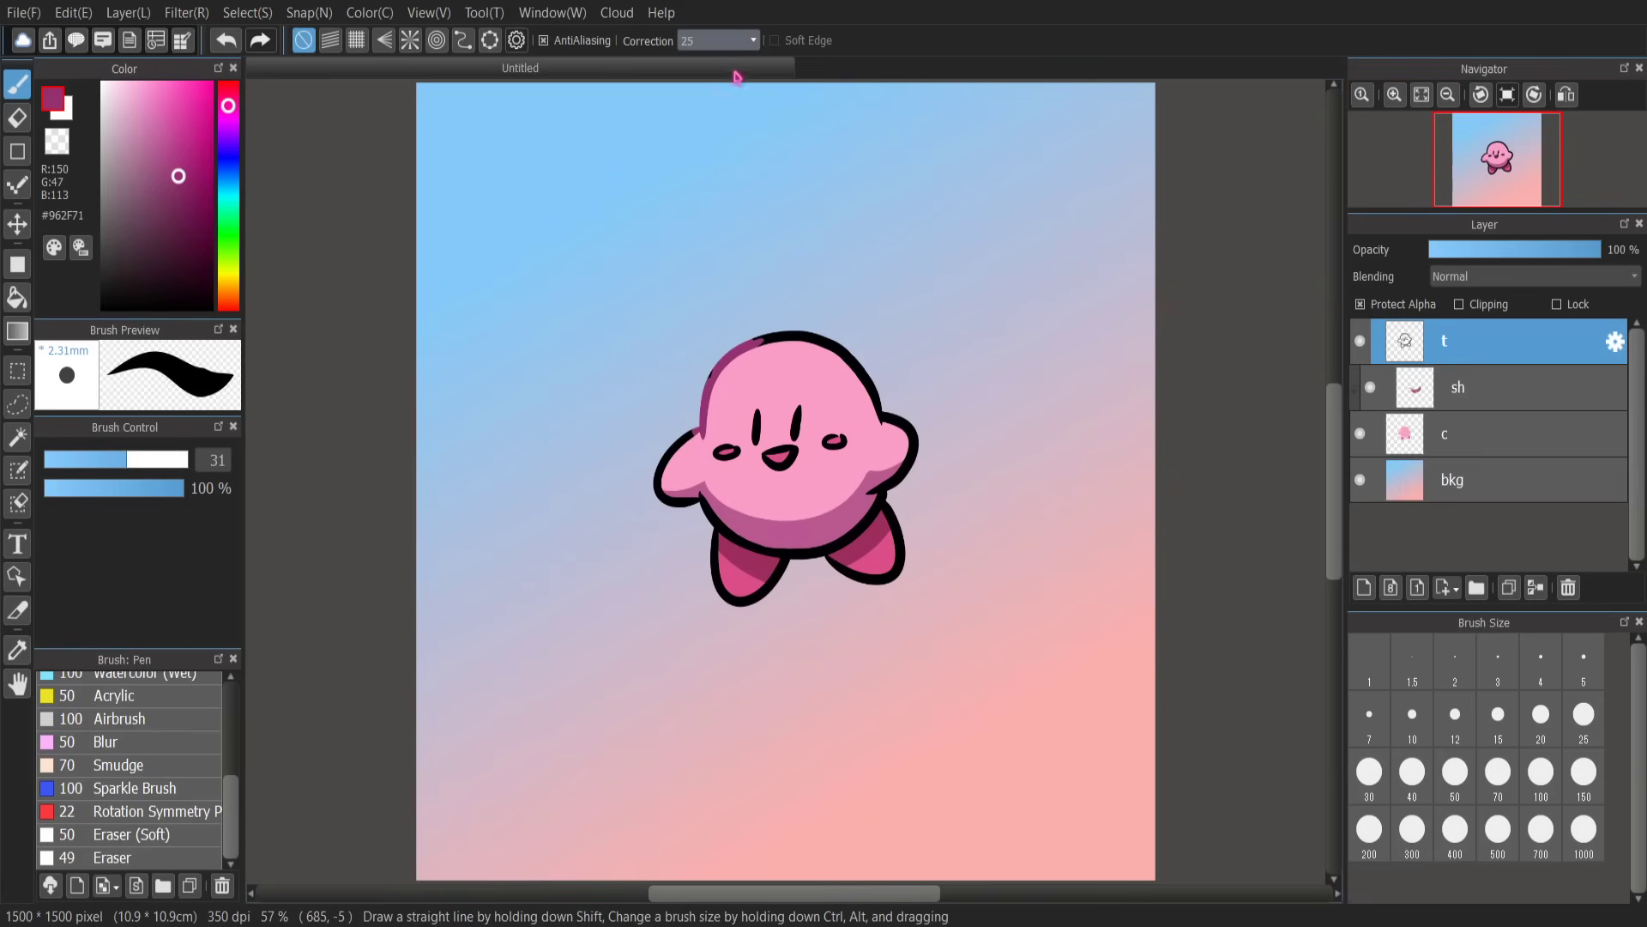
{"action": "mouse_move", "coordinate": [719, 358]}
{"action": "left_mouse_down"}
{"action": "mouse_move", "coordinate": [767, 337]}
{"action": "mouse_move", "coordinate": [849, 352]}
{"action": "mouse_move", "coordinate": [884, 416]}
{"action": "left_mouse_up"}
{"action": "left_click_drag", "start_coordinate": [713, 427], "coordinate": [662, 460]}
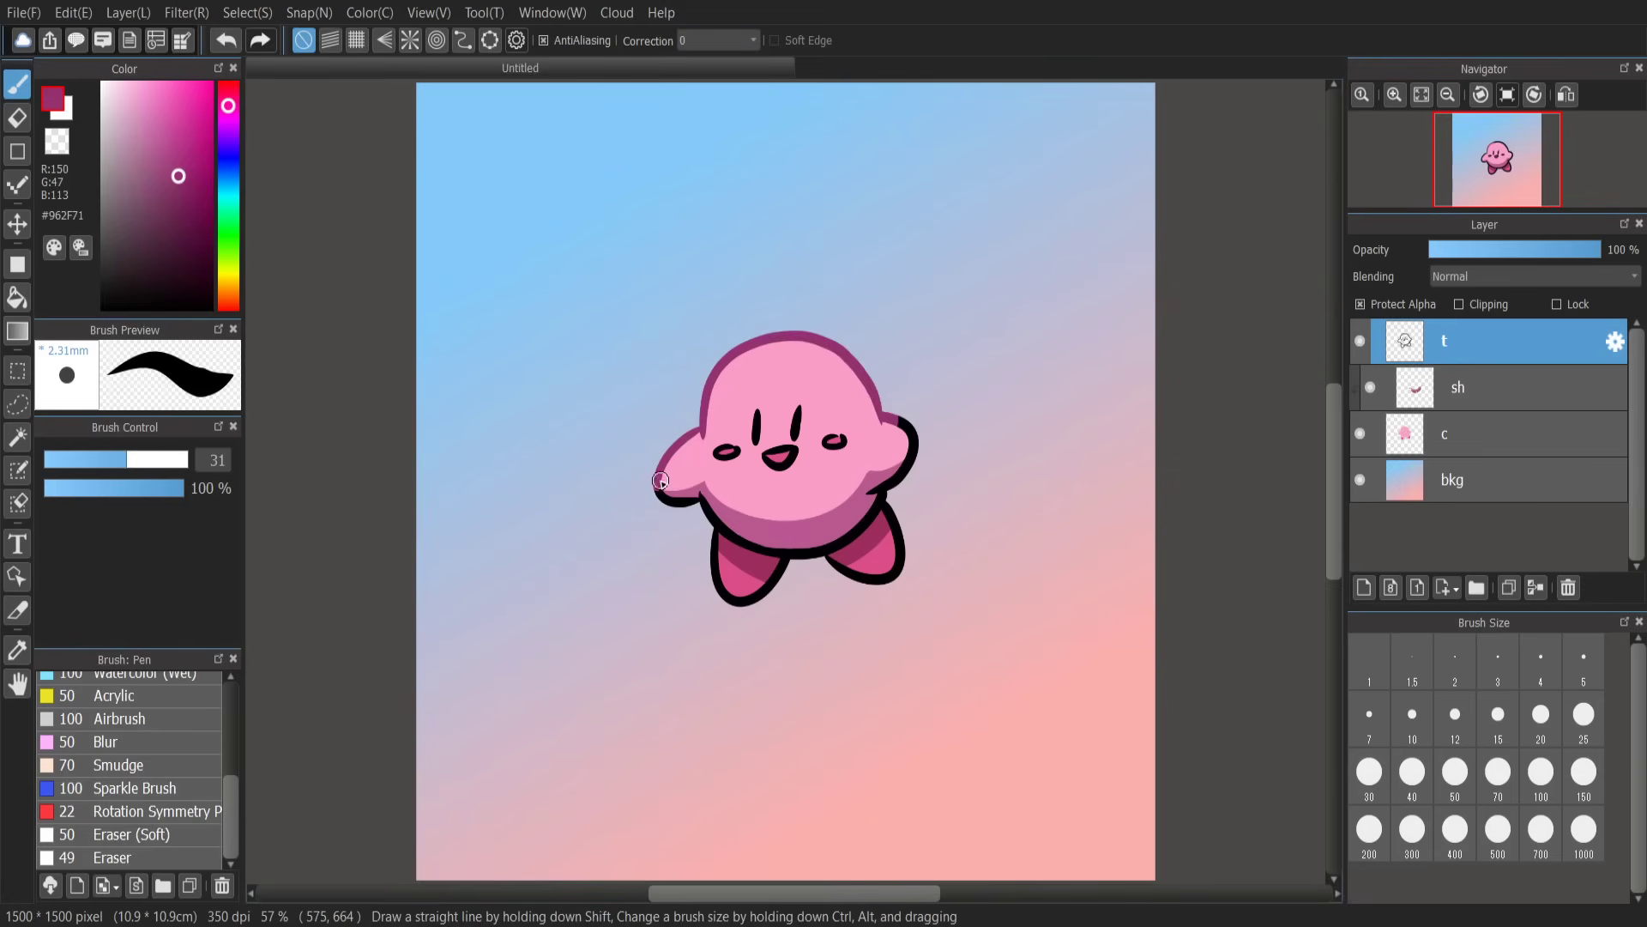
{"action": "mouse_move", "coordinate": [902, 416]}
{"action": "left_mouse_down"}
{"action": "mouse_move", "coordinate": [892, 436]}
{"action": "mouse_move", "coordinate": [845, 442]}
{"action": "left_mouse_up"}
{"action": "mouse_move", "coordinate": [768, 453]}
{"action": "left_mouse_down"}
{"action": "mouse_move", "coordinate": [794, 456]}
{"action": "mouse_move", "coordinate": [738, 452]}
{"action": "mouse_move", "coordinate": [793, 456]}
{"action": "left_mouse_up"}
Step: Recolour the cheek and feet outlines on layer t with dark red #6A1034
{"action": "left_click", "coordinate": [229, 96]}
{"action": "left_click", "coordinate": [196, 214]}
{"action": "left_click_drag", "start_coordinate": [824, 439], "coordinate": [845, 442]}
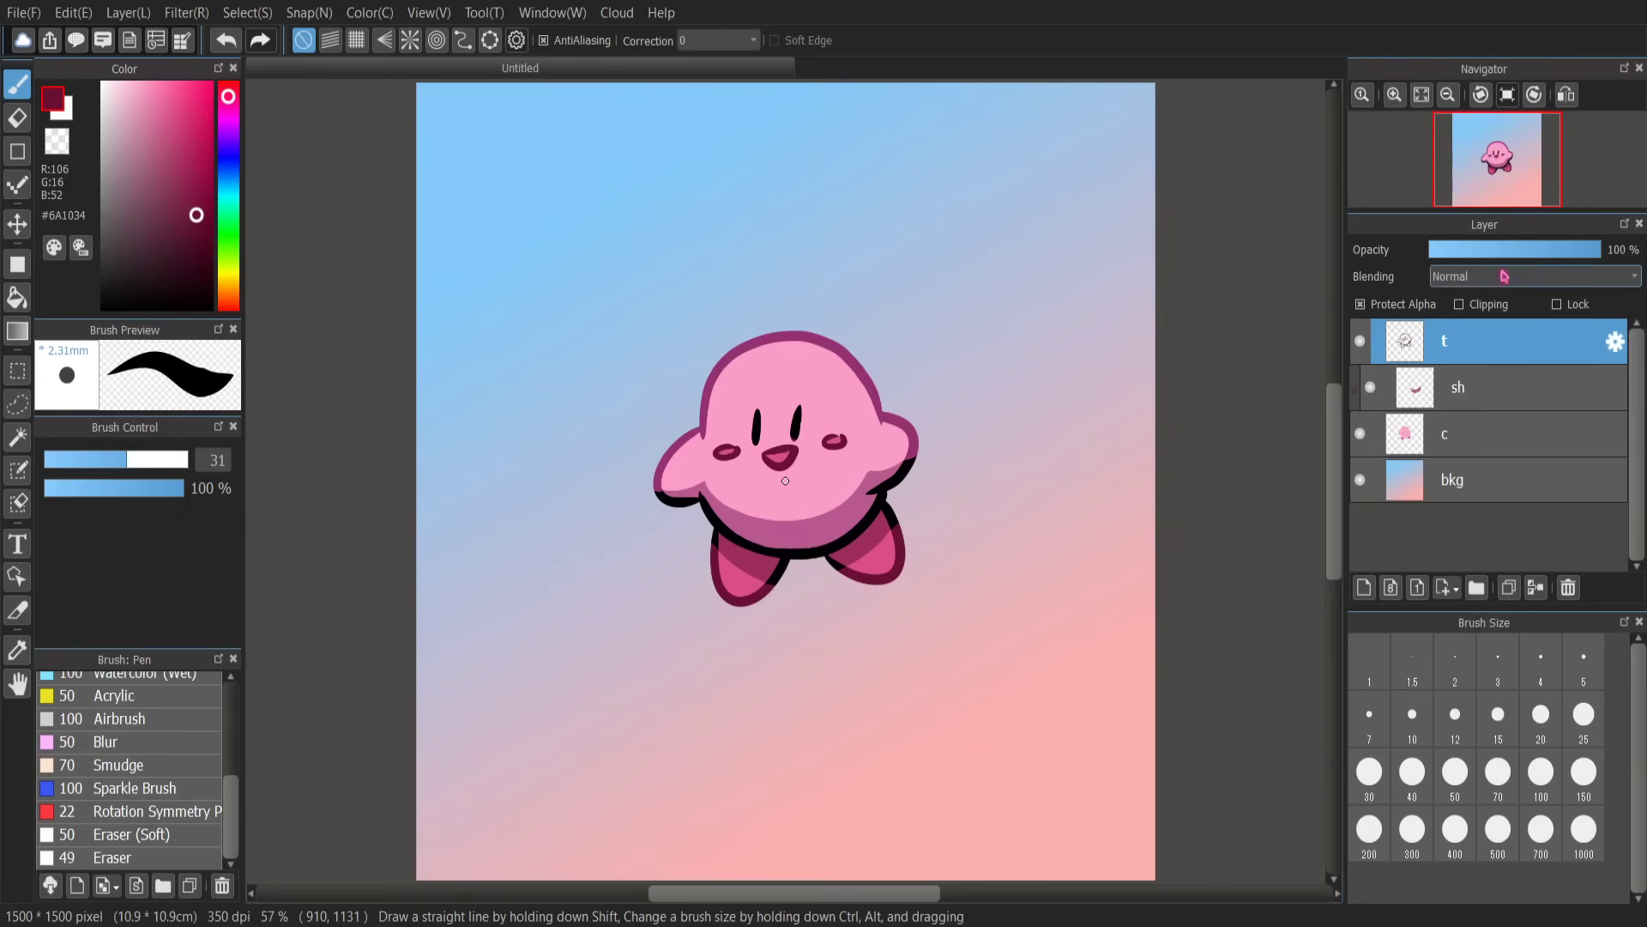
Step: Add a layer named over above t and bucket-fill it with orange #ED7E46, using Layer as the fill reference
{"action": "left_click", "coordinate": [1364, 588]}
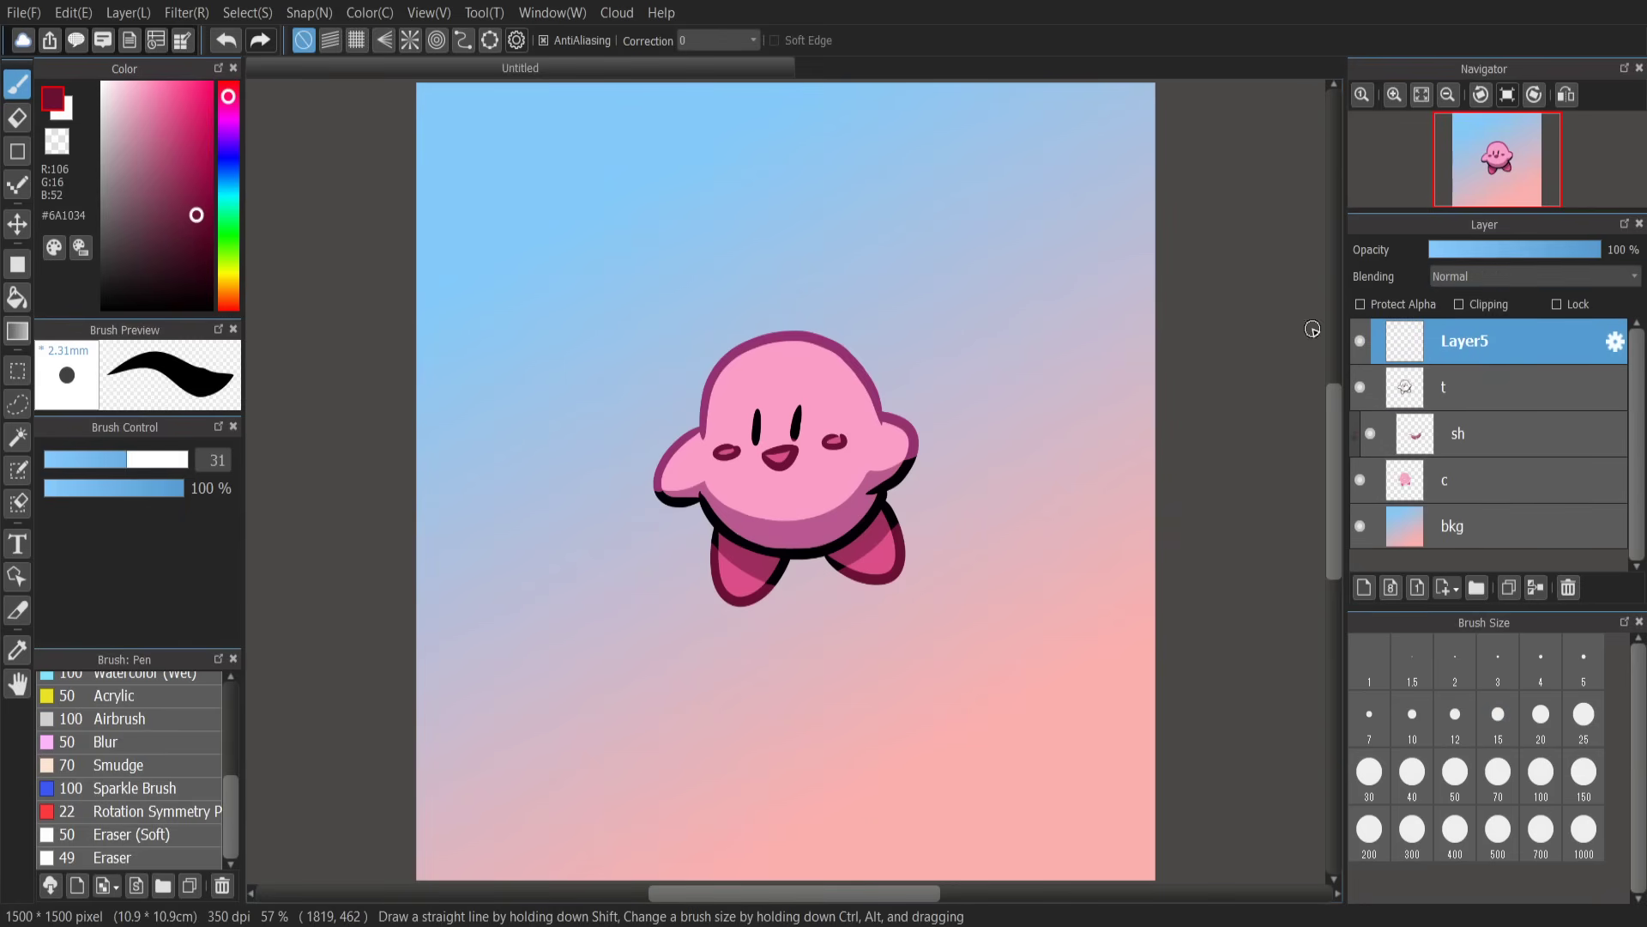
{"action": "left_click", "coordinate": [17, 297]}
{"action": "left_click_drag", "start_coordinate": [228, 276], "coordinate": [234, 301]}
{"action": "left_click_drag", "start_coordinate": [161, 164], "coordinate": [180, 97]}
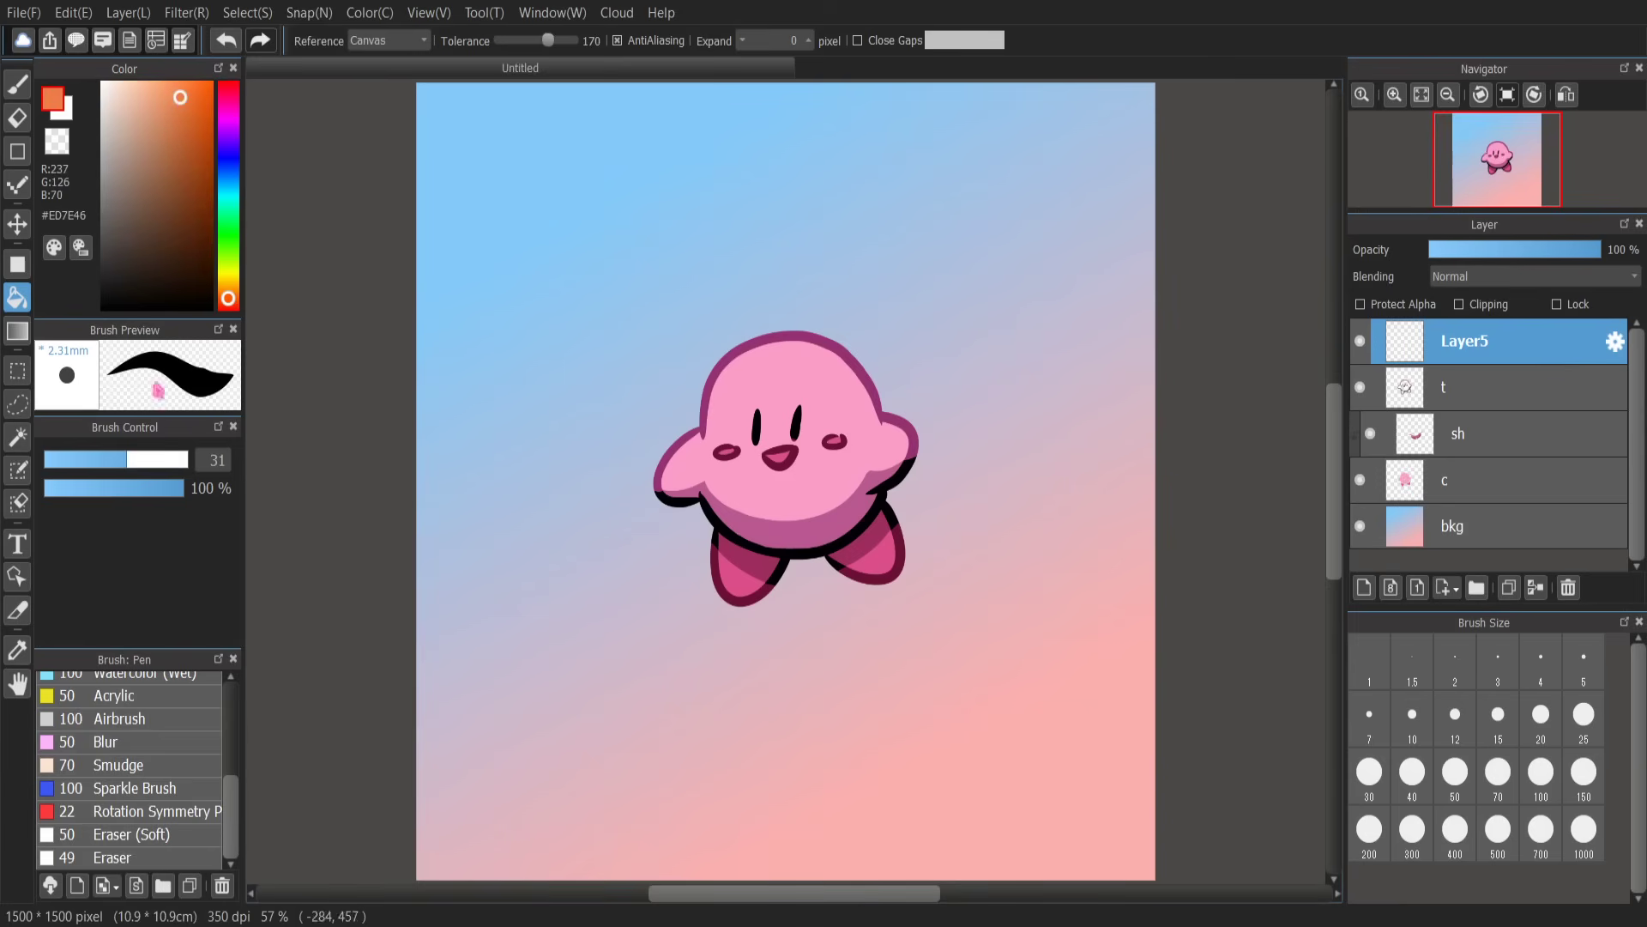
{"action": "left_click", "coordinate": [613, 278]}
{"action": "key", "text": "ctrl+z"}
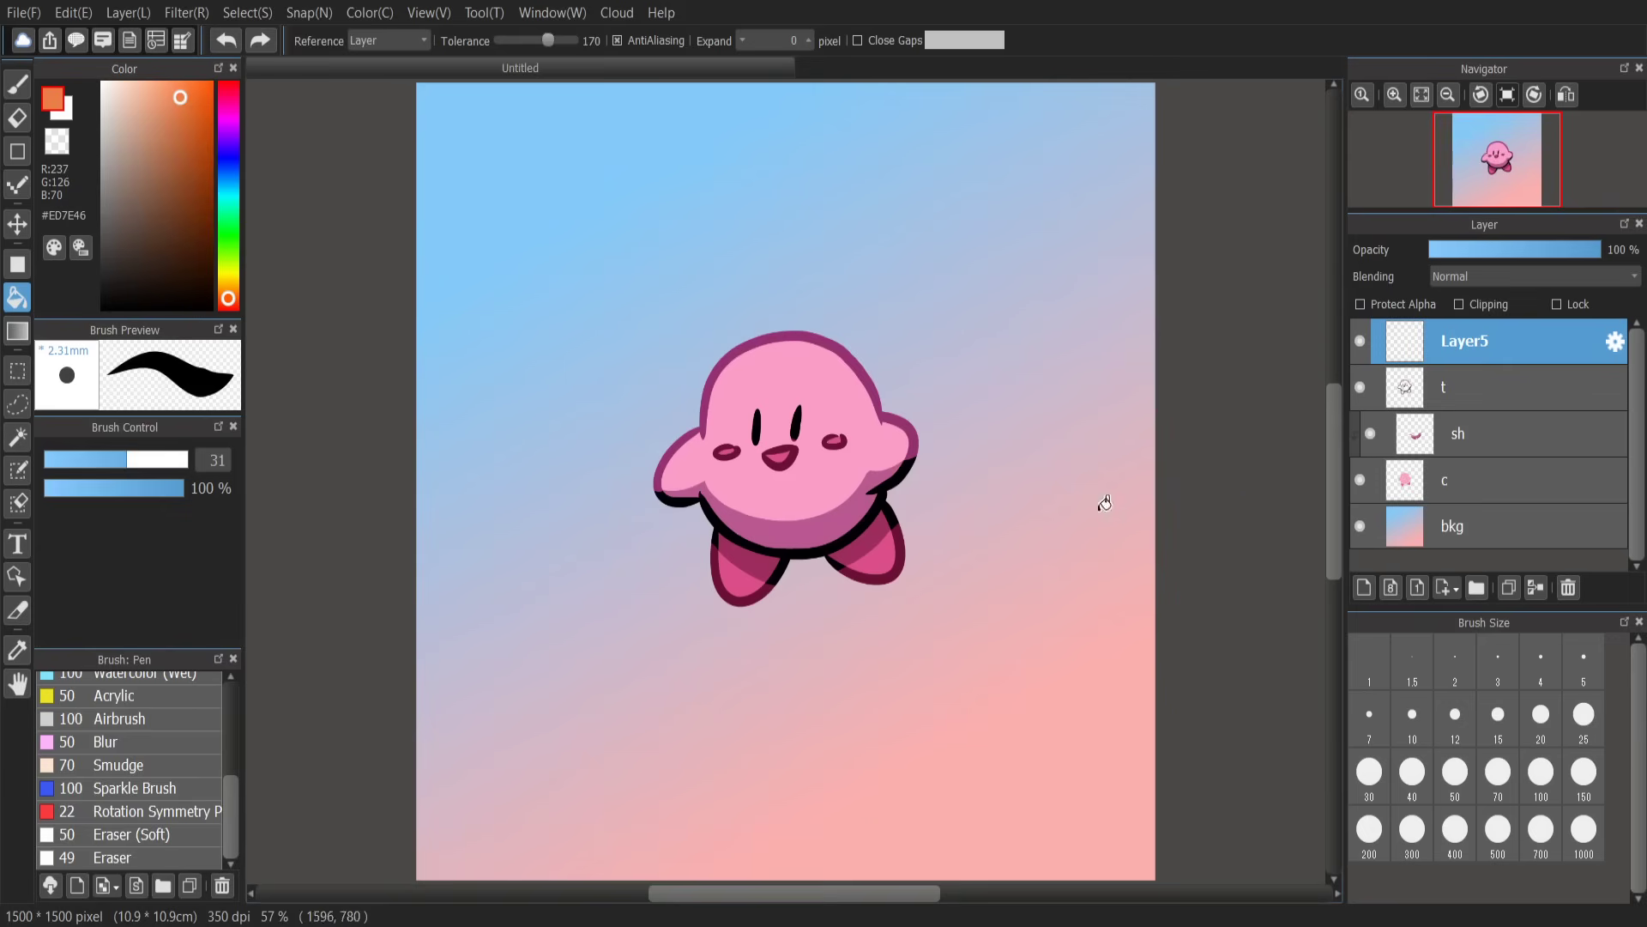
{"action": "left_click", "coordinate": [991, 348]}
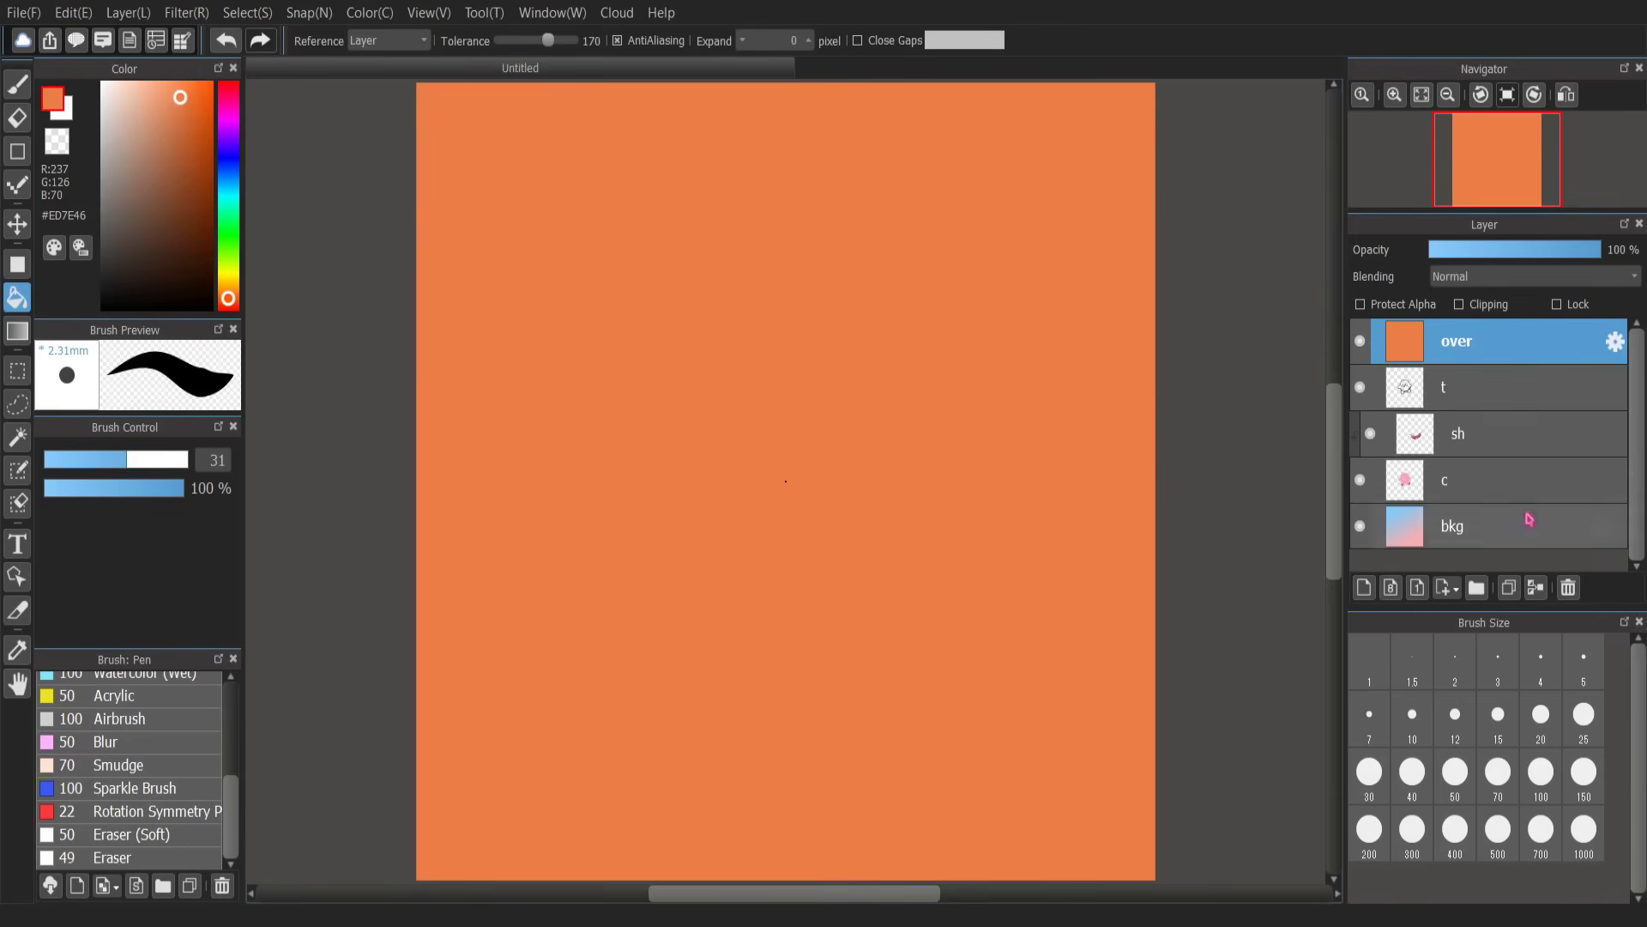
Step: Try Overlay blending at 22% opacity on layer over, and set the layer to Multiply at 27% opacity
{"action": "left_click", "coordinate": [1517, 282]}
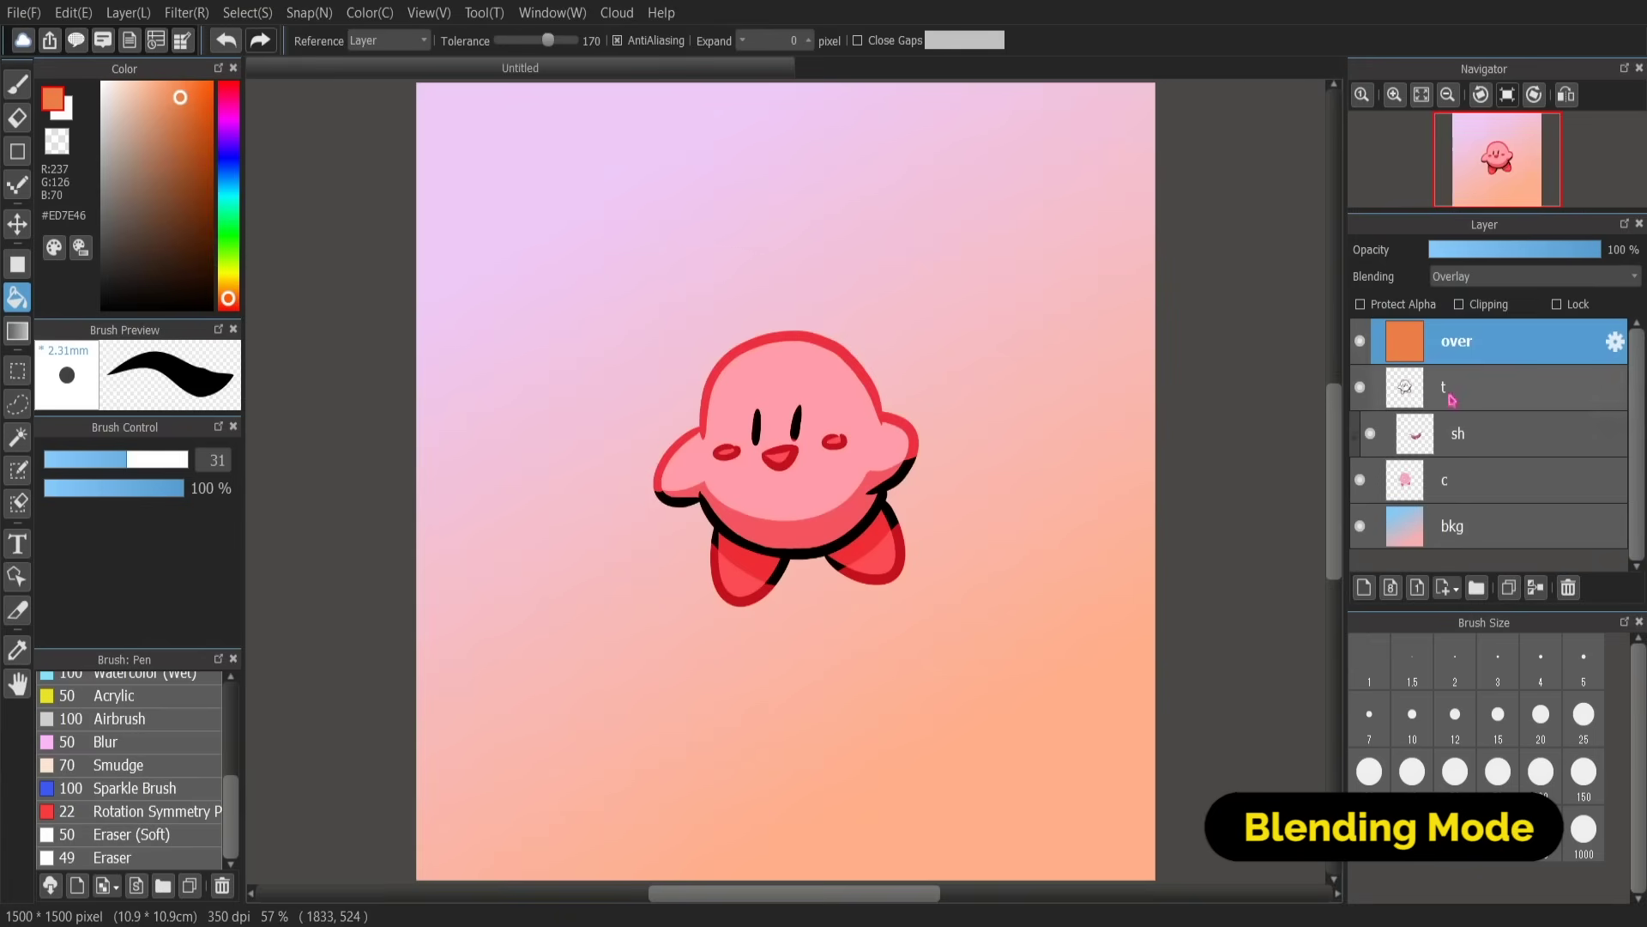
{"action": "left_click", "coordinate": [1494, 361]}
{"action": "left_click_drag", "start_coordinate": [1544, 256], "coordinate": [1463, 272]}
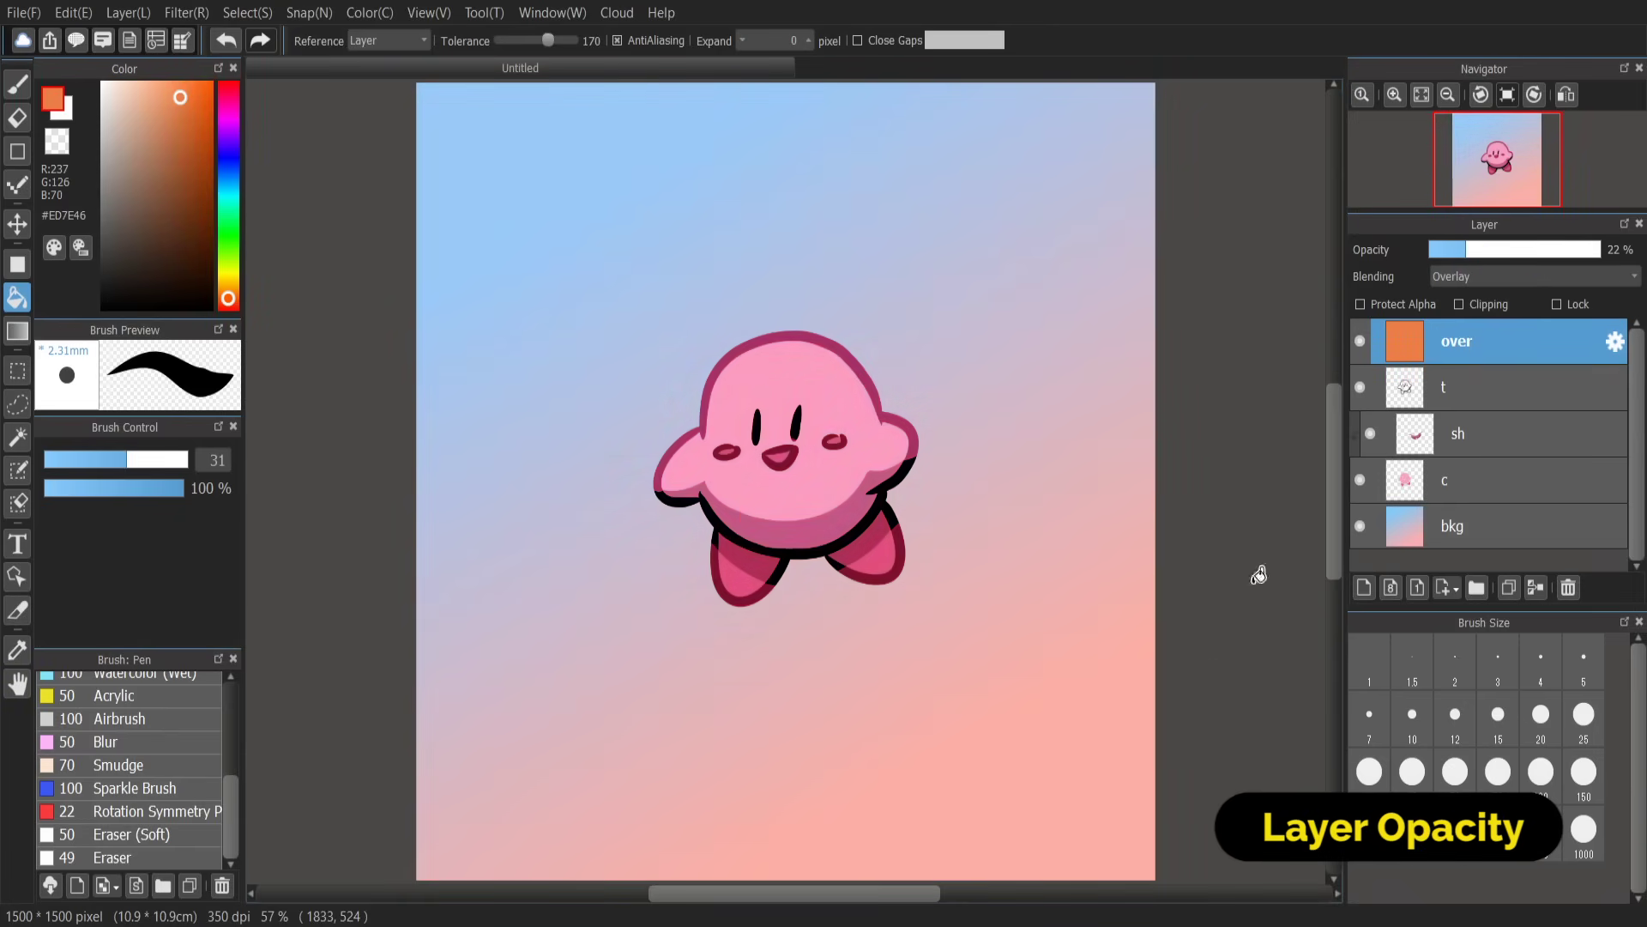
{"action": "left_click", "coordinate": [1362, 347]}
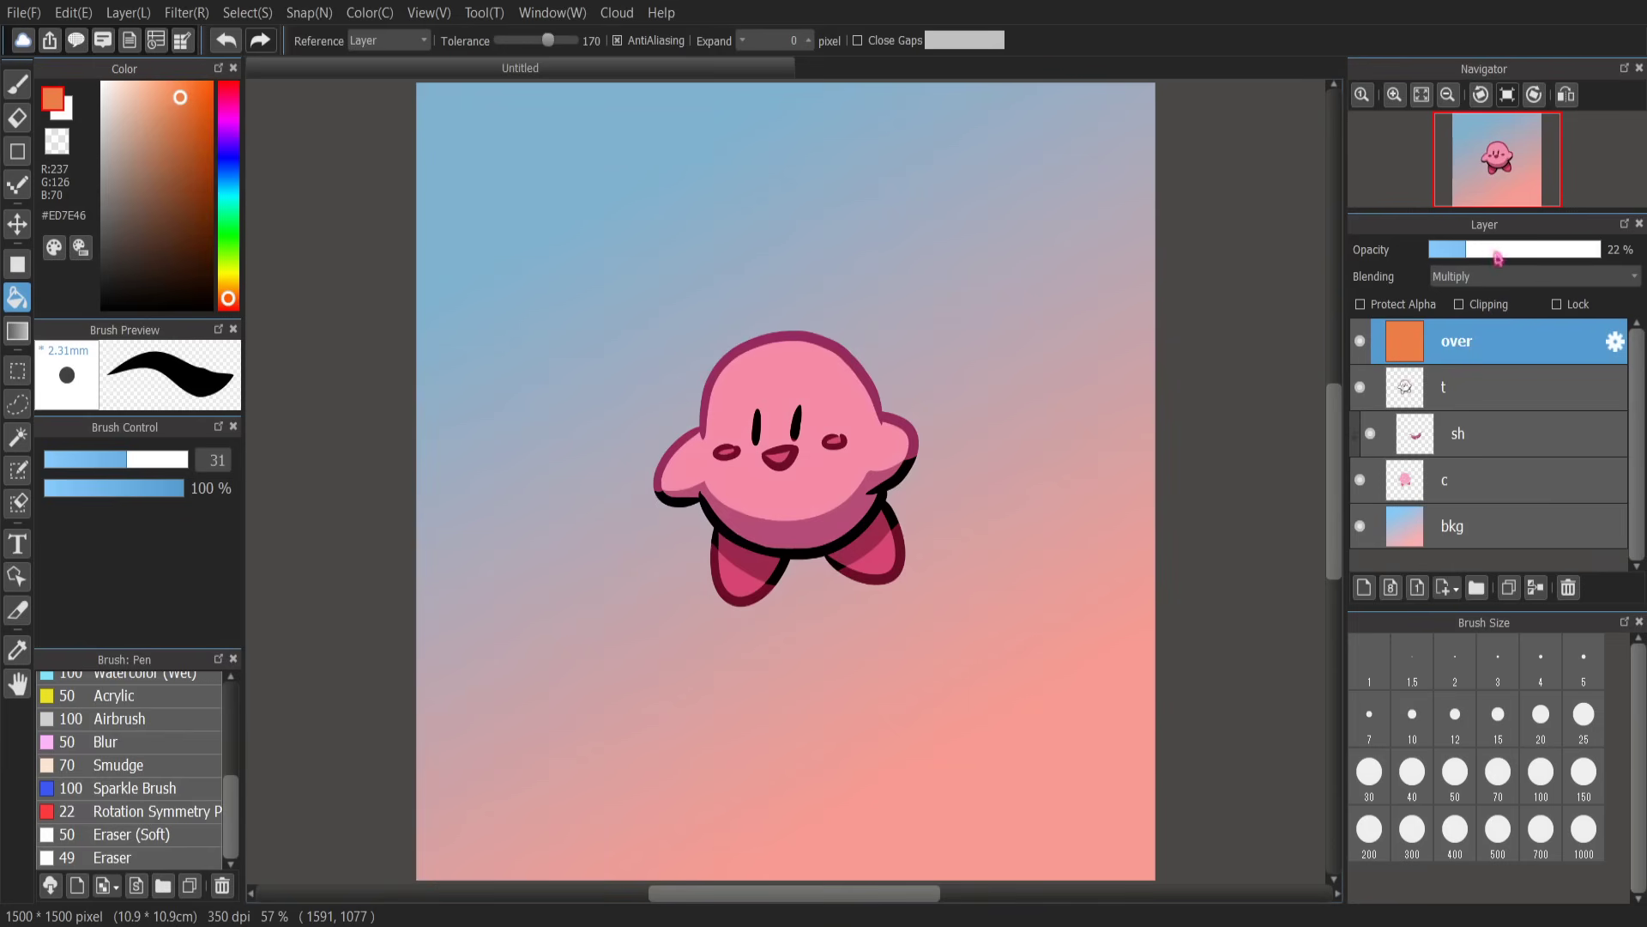
{"action": "left_click", "coordinate": [1487, 250]}
{"action": "scroll", "coordinate": [1275, 417], "scroll_direction": "down", "scroll_amount": 1}
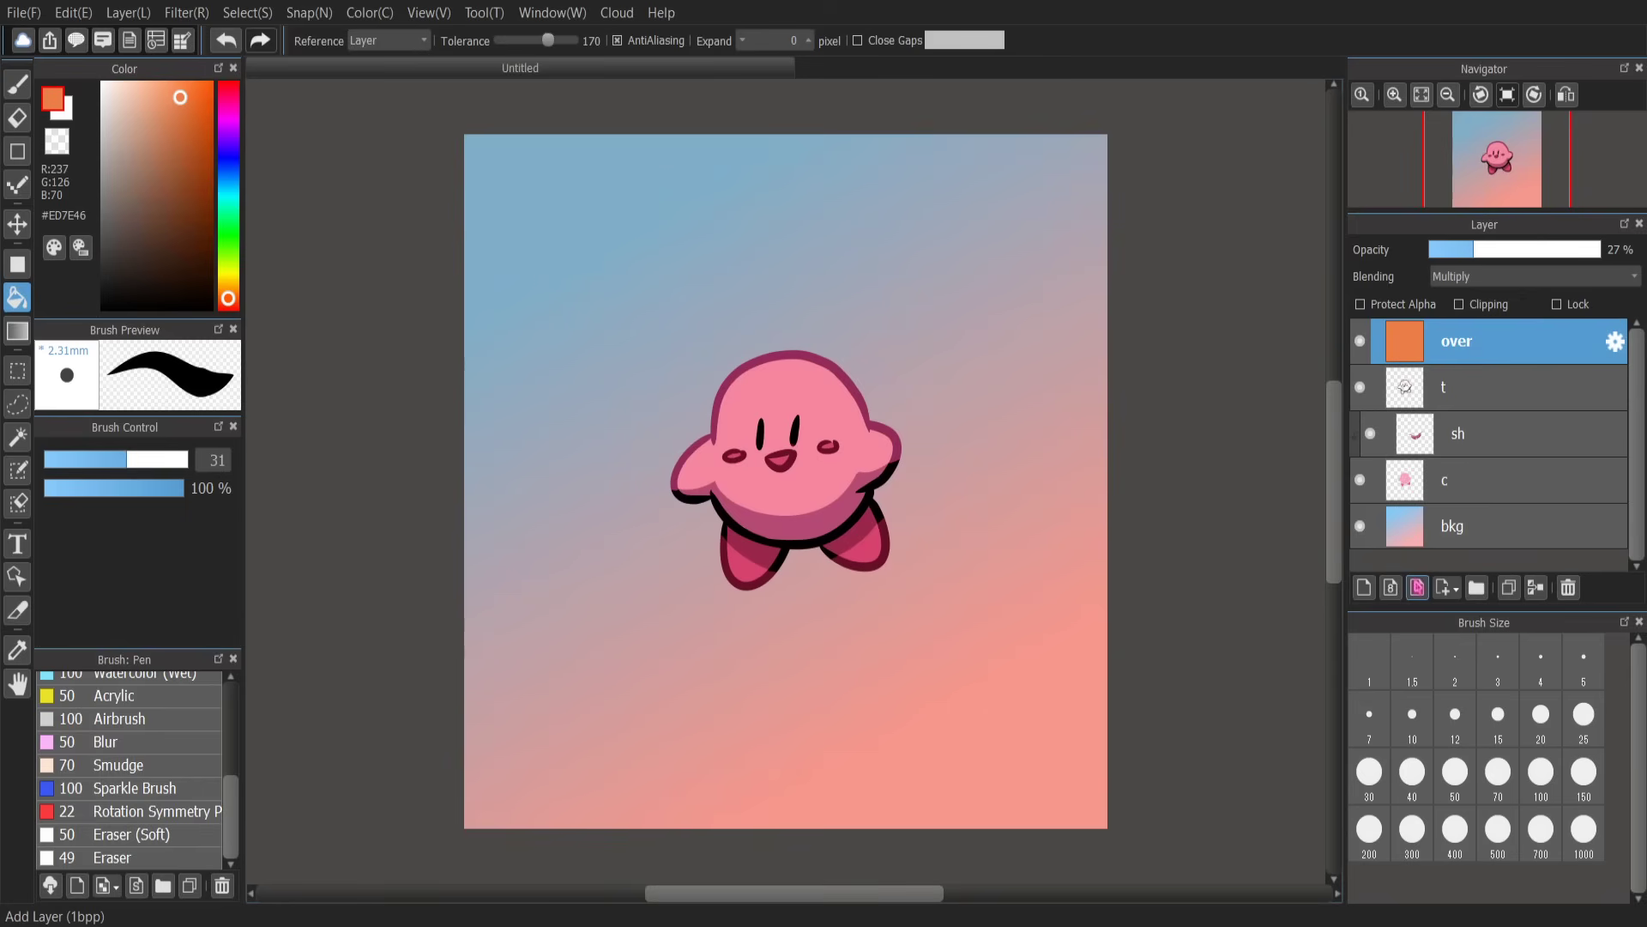
Step: Add a layer named mm above layer over and bucket-fill it with dark pink #C13C72
{"action": "left_click", "coordinate": [1363, 588]}
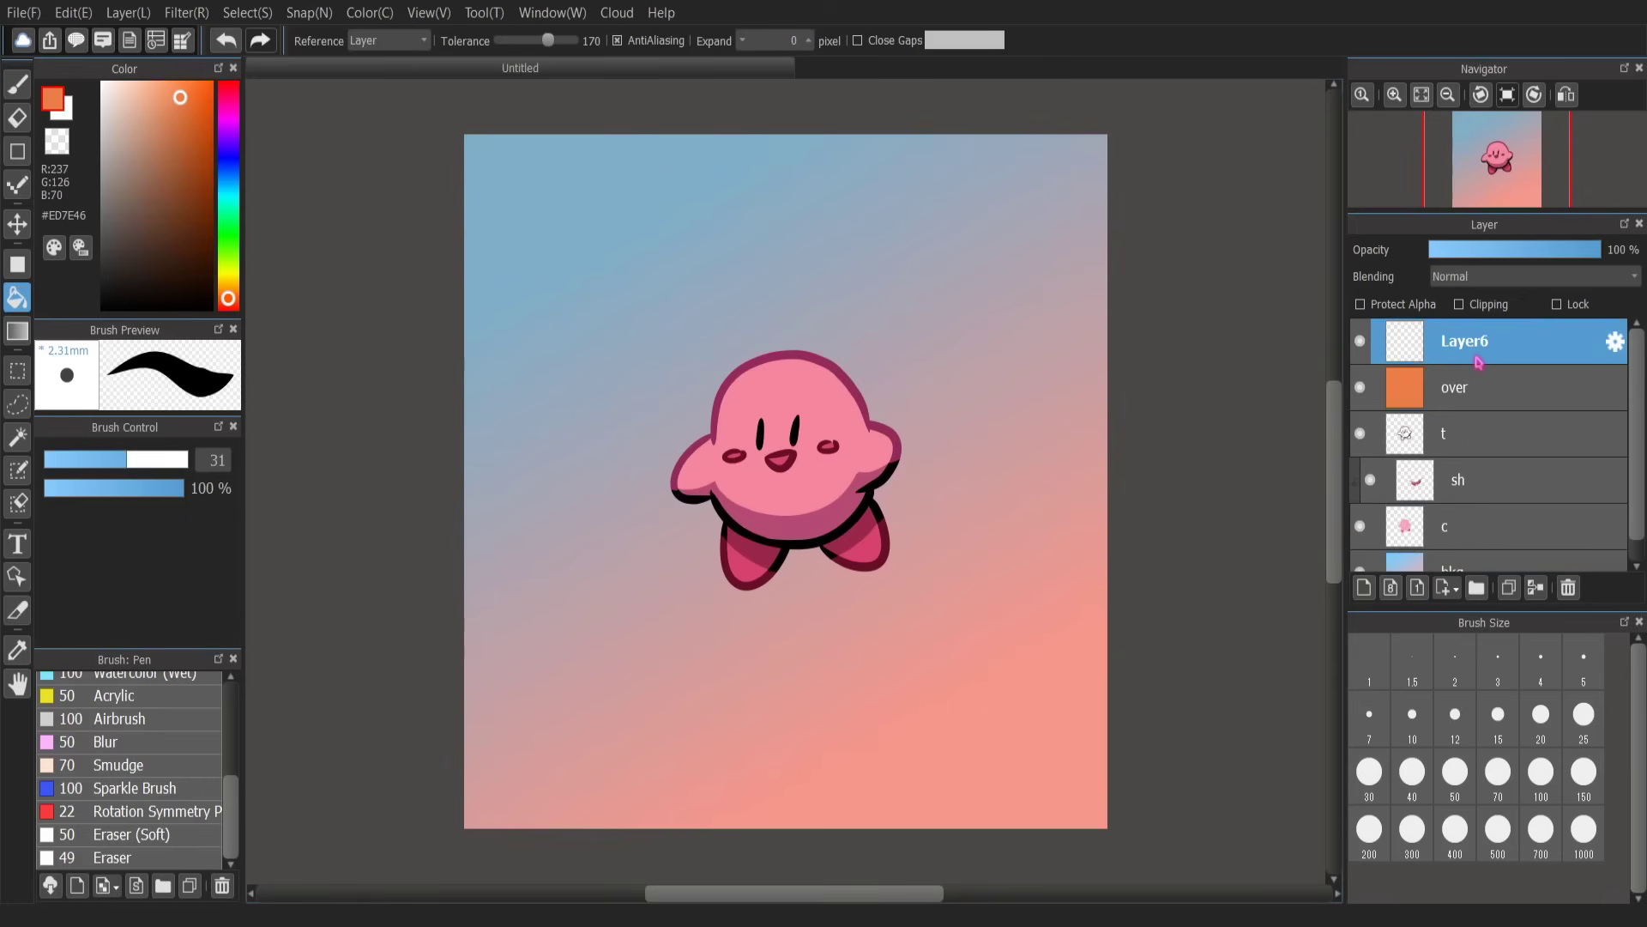
{"action": "type", "text": "mm"}
{"action": "left_click", "coordinate": [229, 98]}
{"action": "left_click_drag", "start_coordinate": [179, 111], "coordinate": [178, 137]}
{"action": "left_click", "coordinate": [828, 261]}
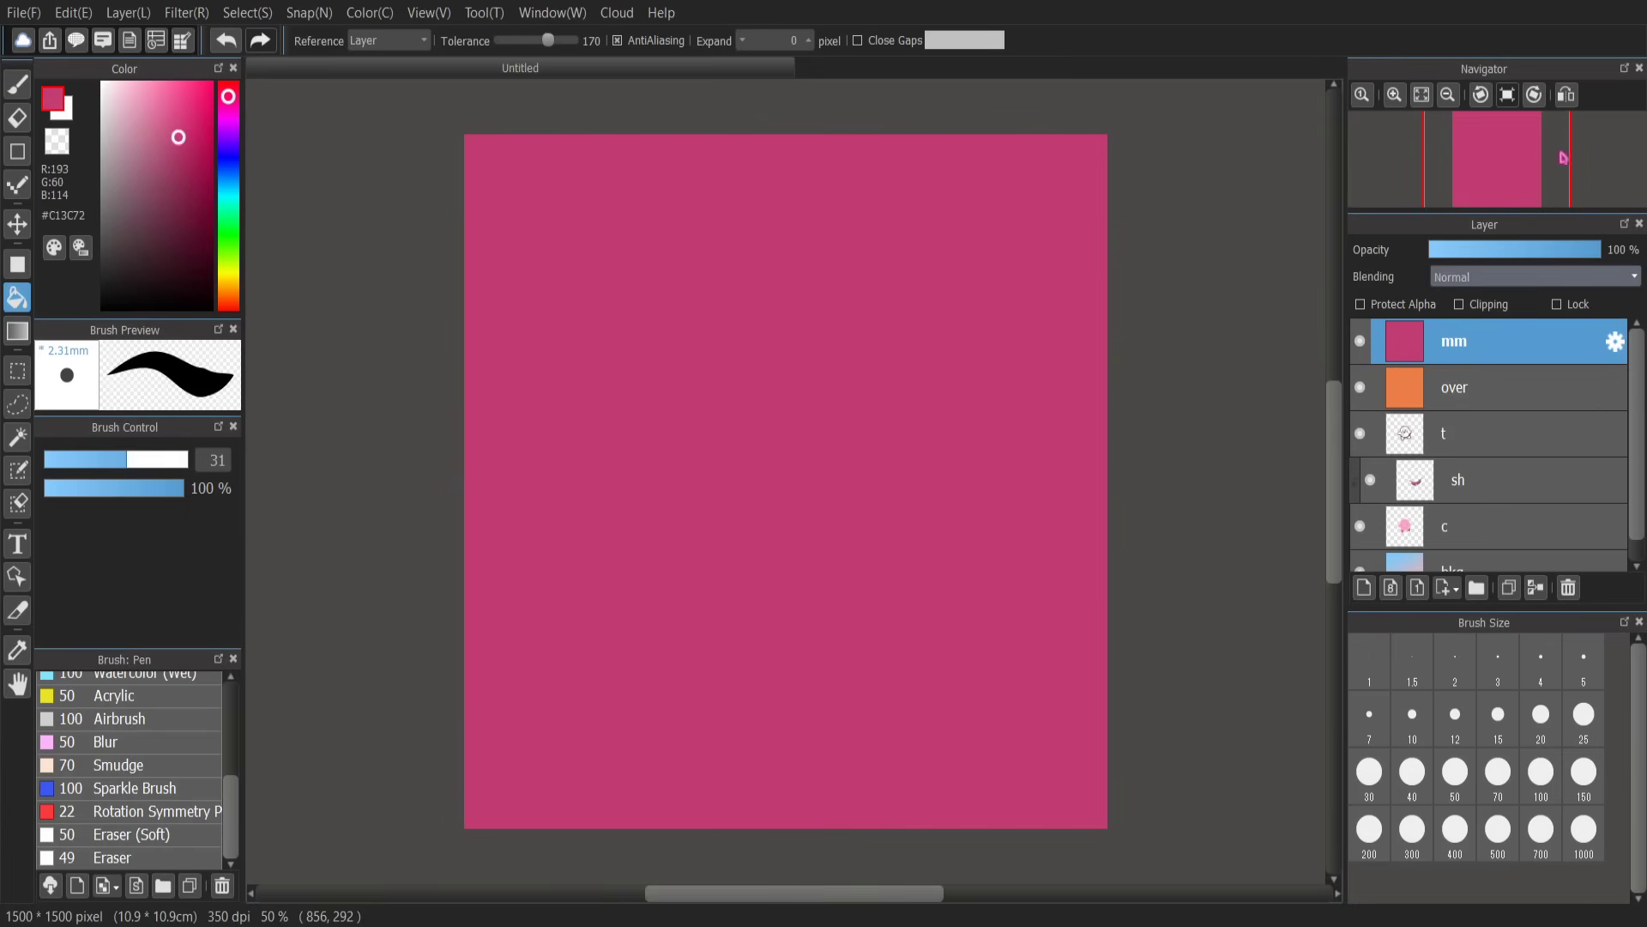
Step: Set layer mm to Multiply blending at 12% opacity
{"action": "left_click", "coordinate": [1536, 277]}
{"action": "left_click", "coordinate": [1501, 396]}
{"action": "left_click_drag", "start_coordinate": [1584, 249], "coordinate": [1449, 251]}
{"action": "mouse_move", "coordinate": [1478, 343]}
{"action": "left_mouse_down"}
{"action": "mouse_move", "coordinate": [1489, 409]}
{"action": "mouse_move", "coordinate": [1490, 331]}
{"action": "left_mouse_up"}
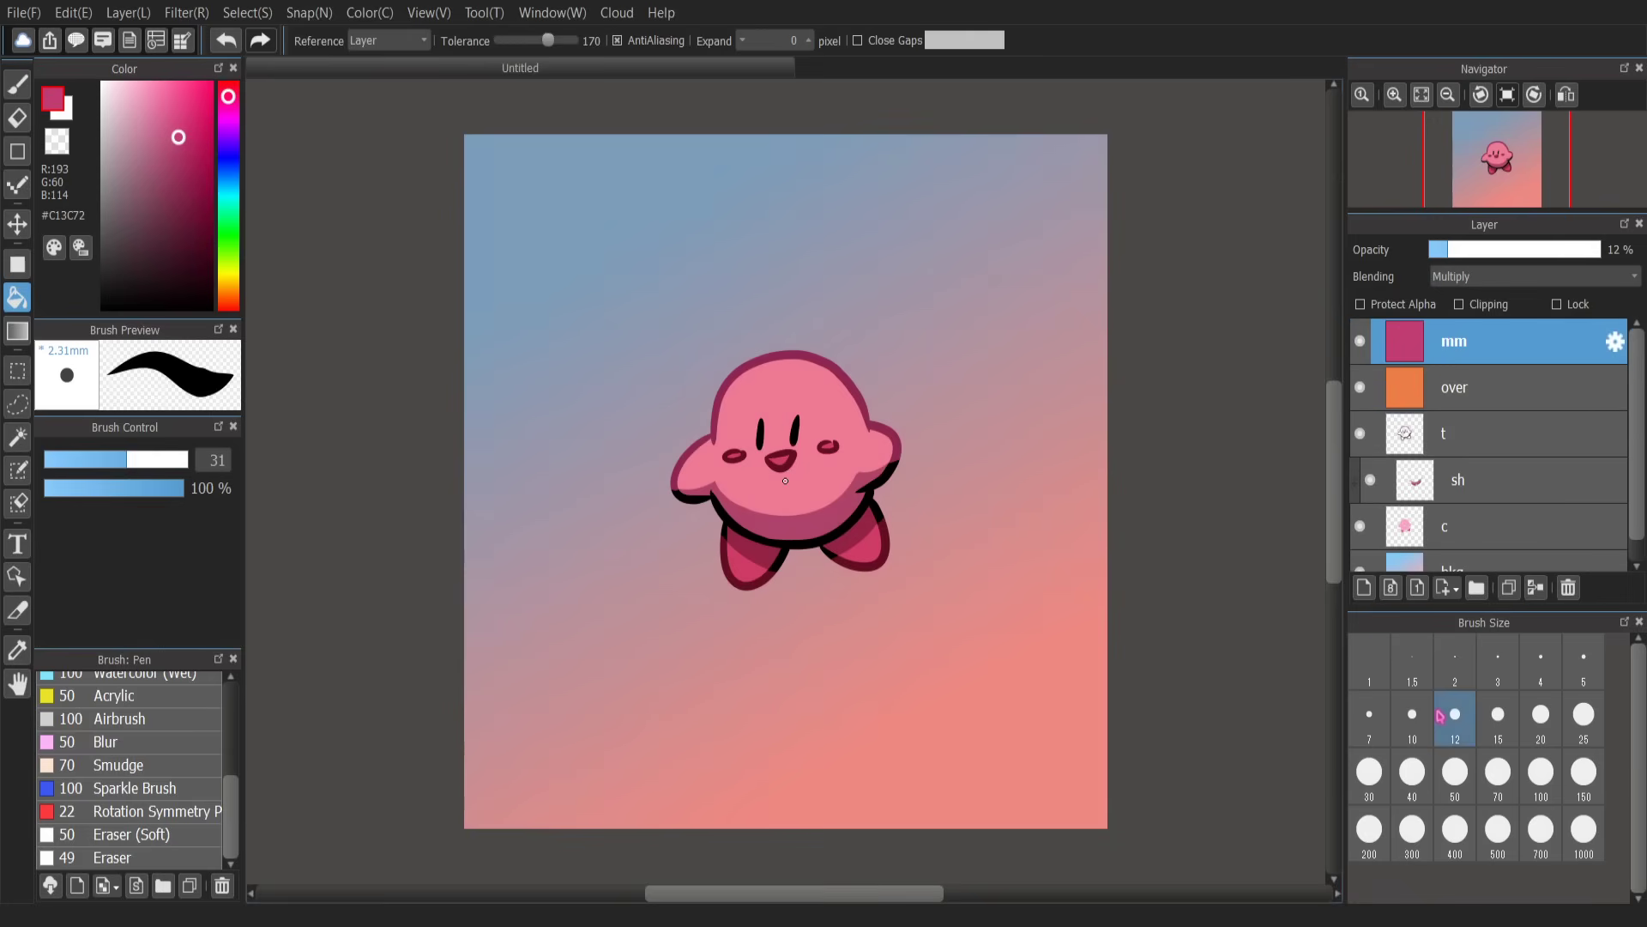
Step: Compare the artwork with the colour layers mm and over hidden and shown
{"action": "left_click", "coordinate": [1360, 341]}
{"action": "left_click", "coordinate": [1360, 387]}
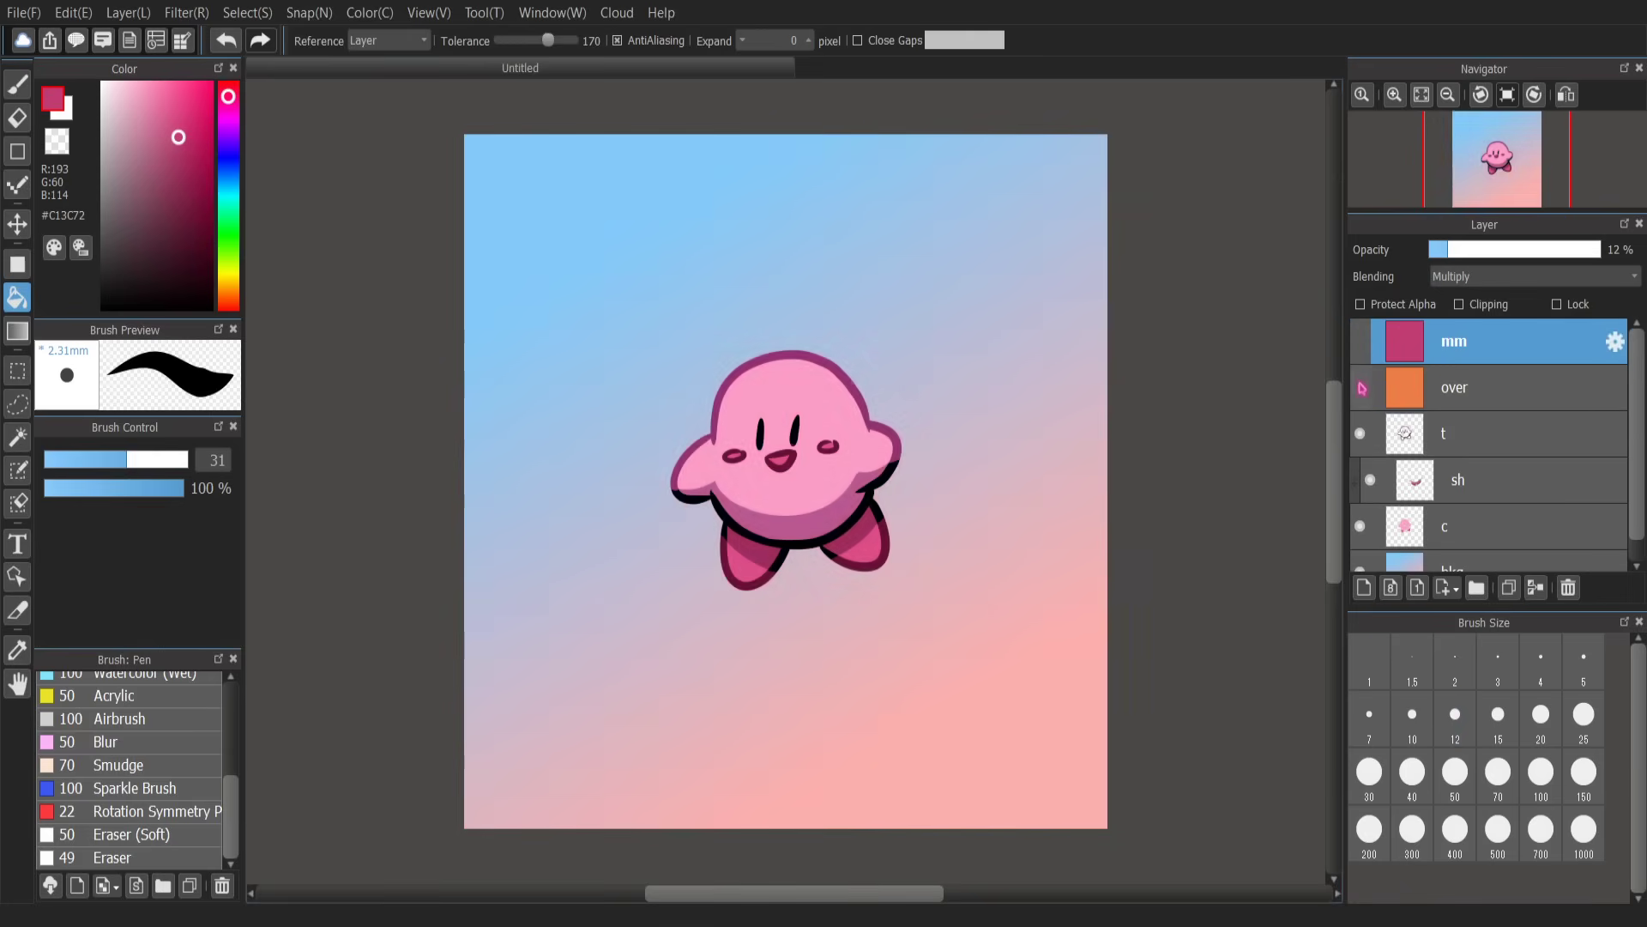
{"action": "left_click", "coordinate": [1360, 387]}
{"action": "left_click", "coordinate": [1364, 343]}
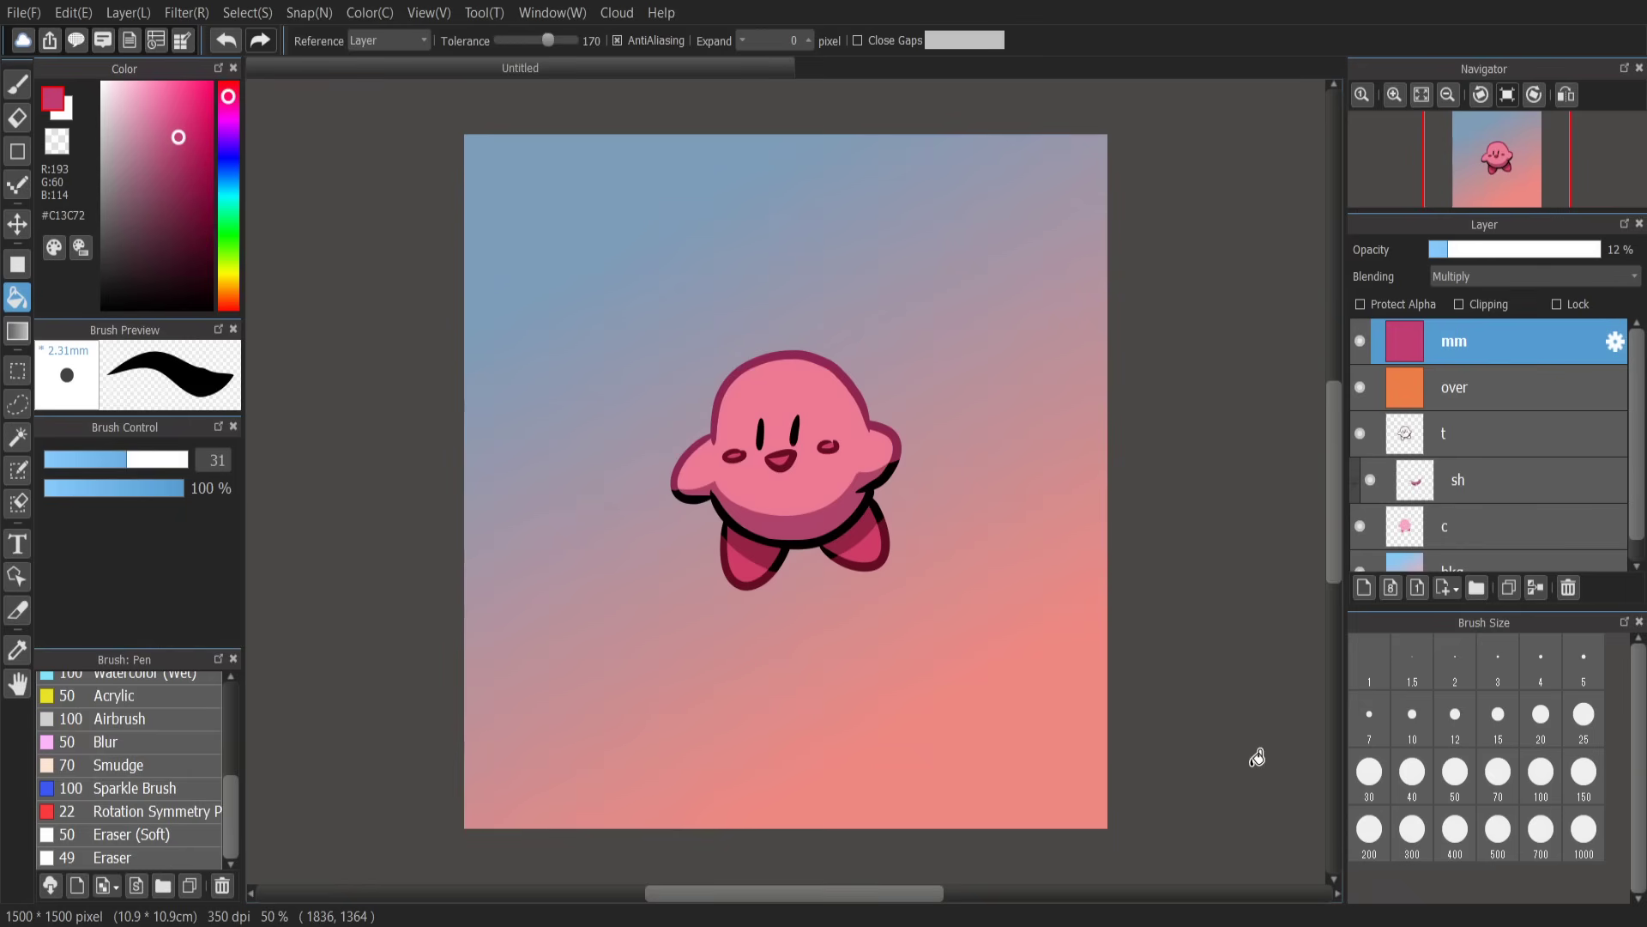
{"action": "scroll", "coordinate": [1492, 514], "scroll_direction": "down", "scroll_amount": 1}
{"action": "scroll", "coordinate": [1493, 515], "scroll_direction": "up", "scroll_amount": 1}
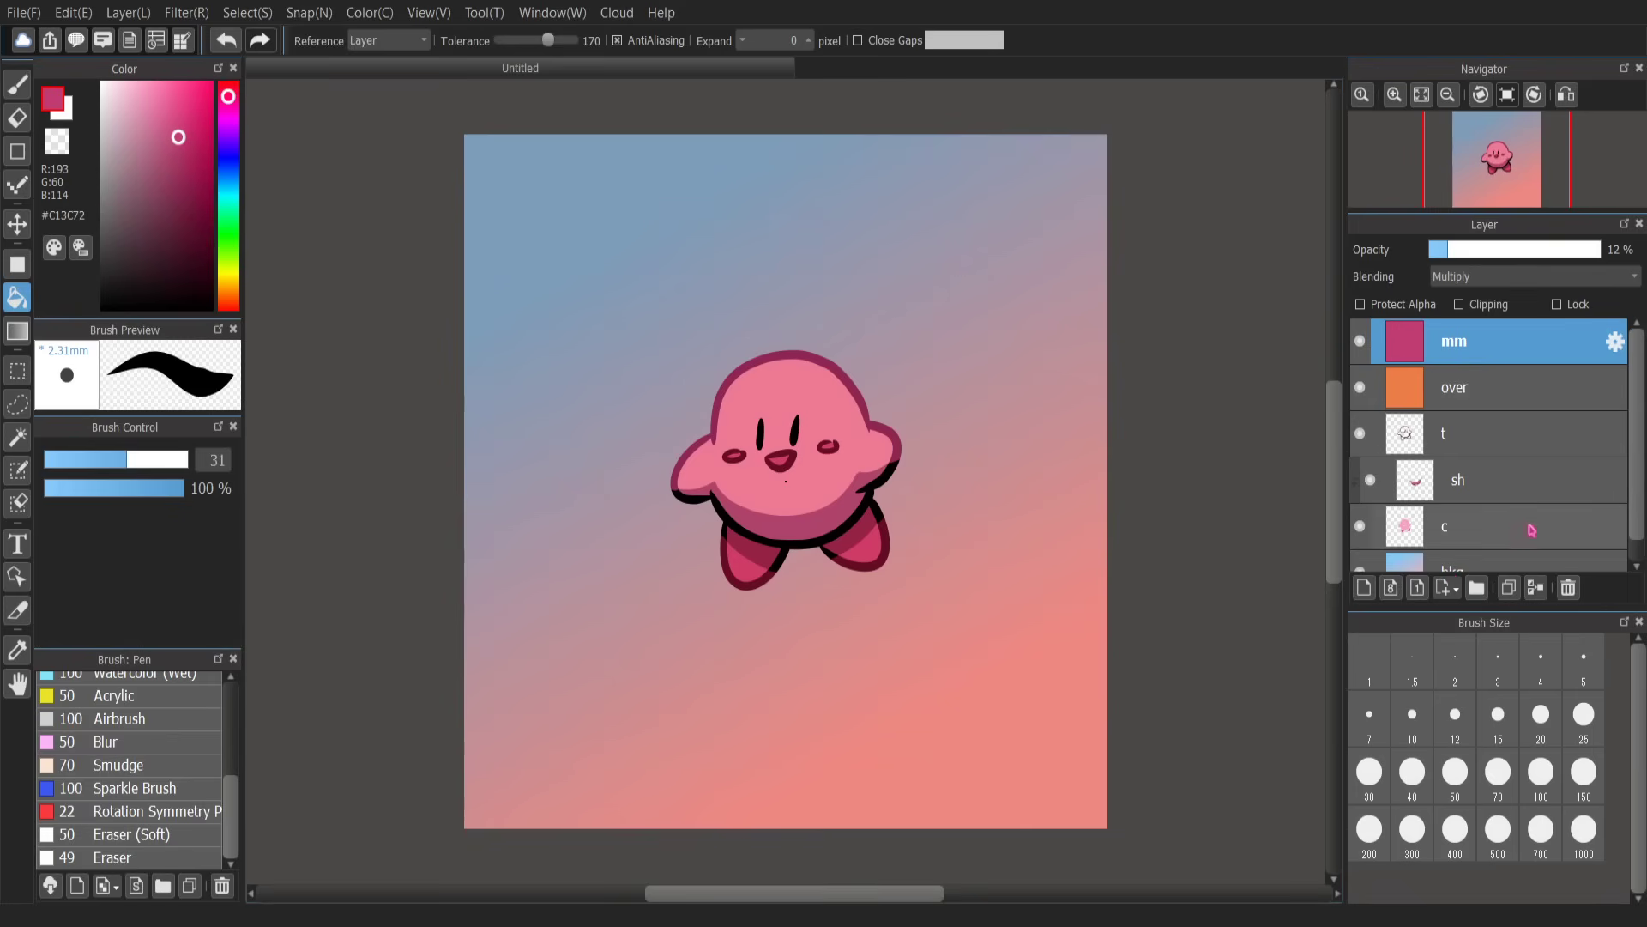
Step: Try moving layer t on its own with the Move tool, and undo the move
{"action": "left_click", "coordinate": [1491, 449]}
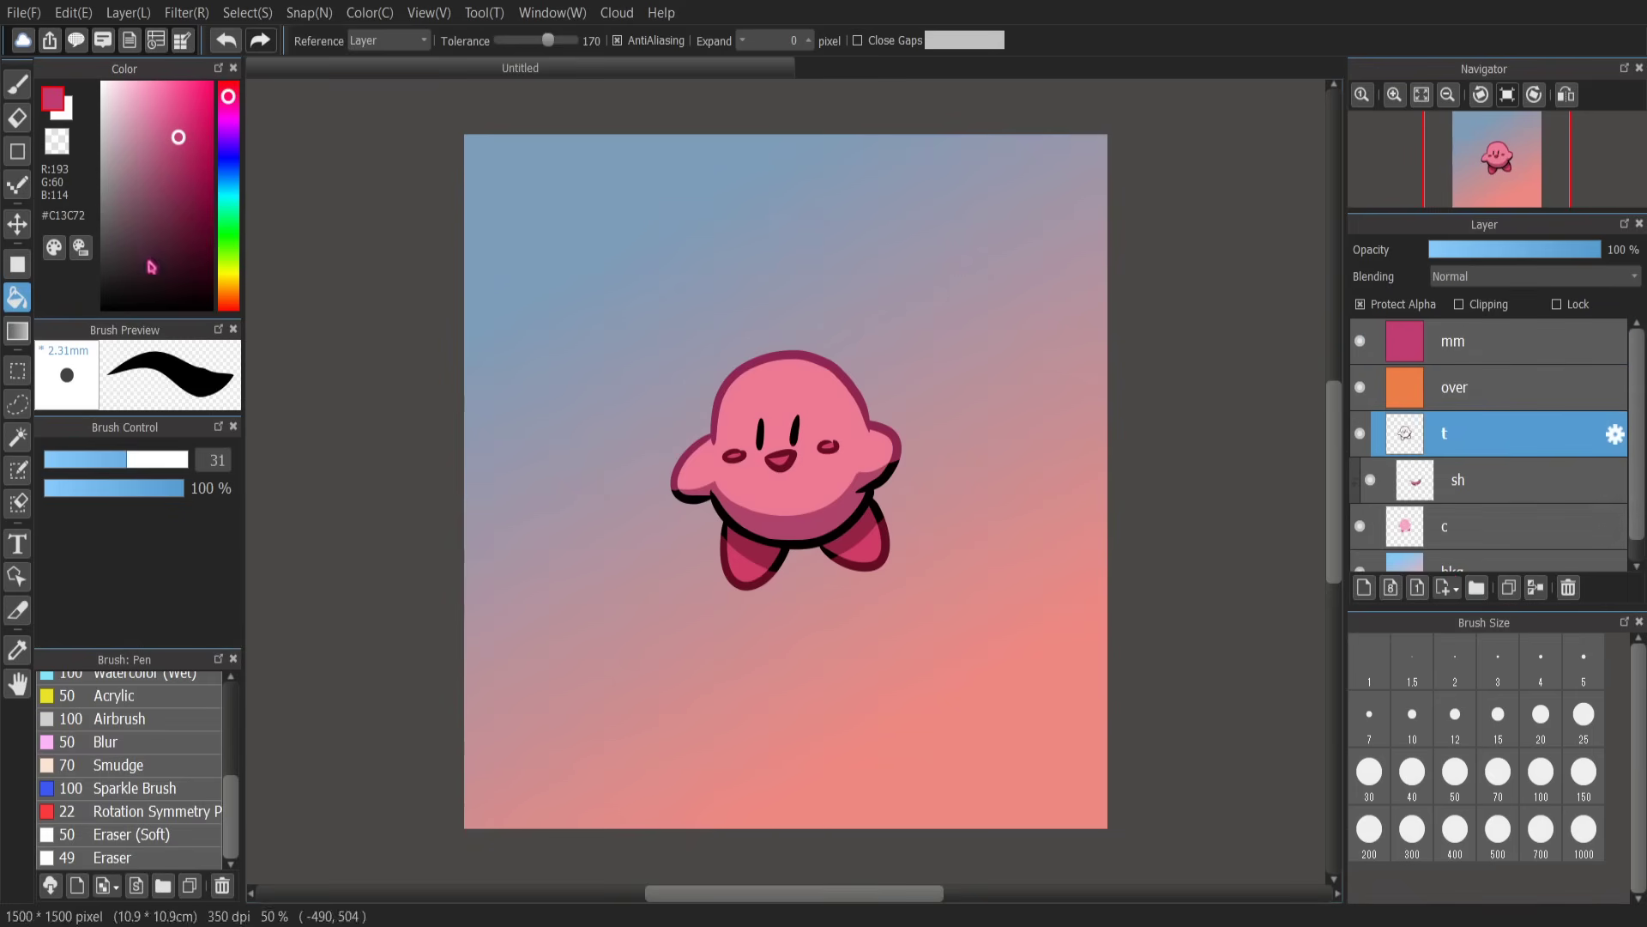
{"action": "left_click", "coordinate": [17, 224]}
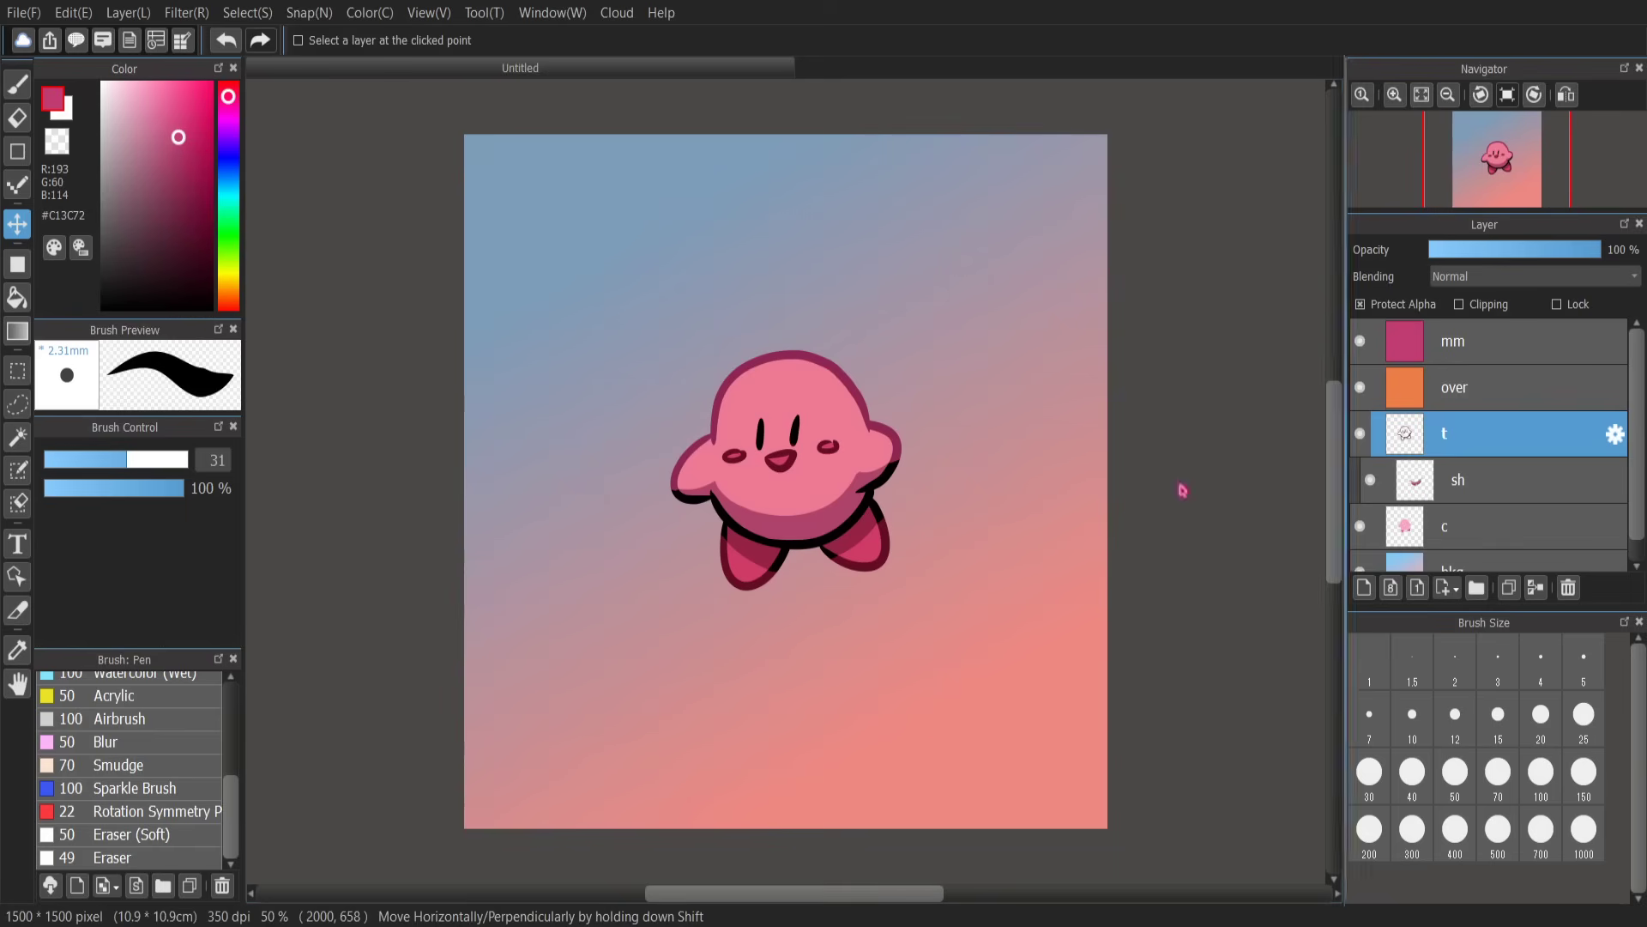
{"action": "left_click_drag", "start_coordinate": [1013, 520], "coordinate": [1043, 443]}
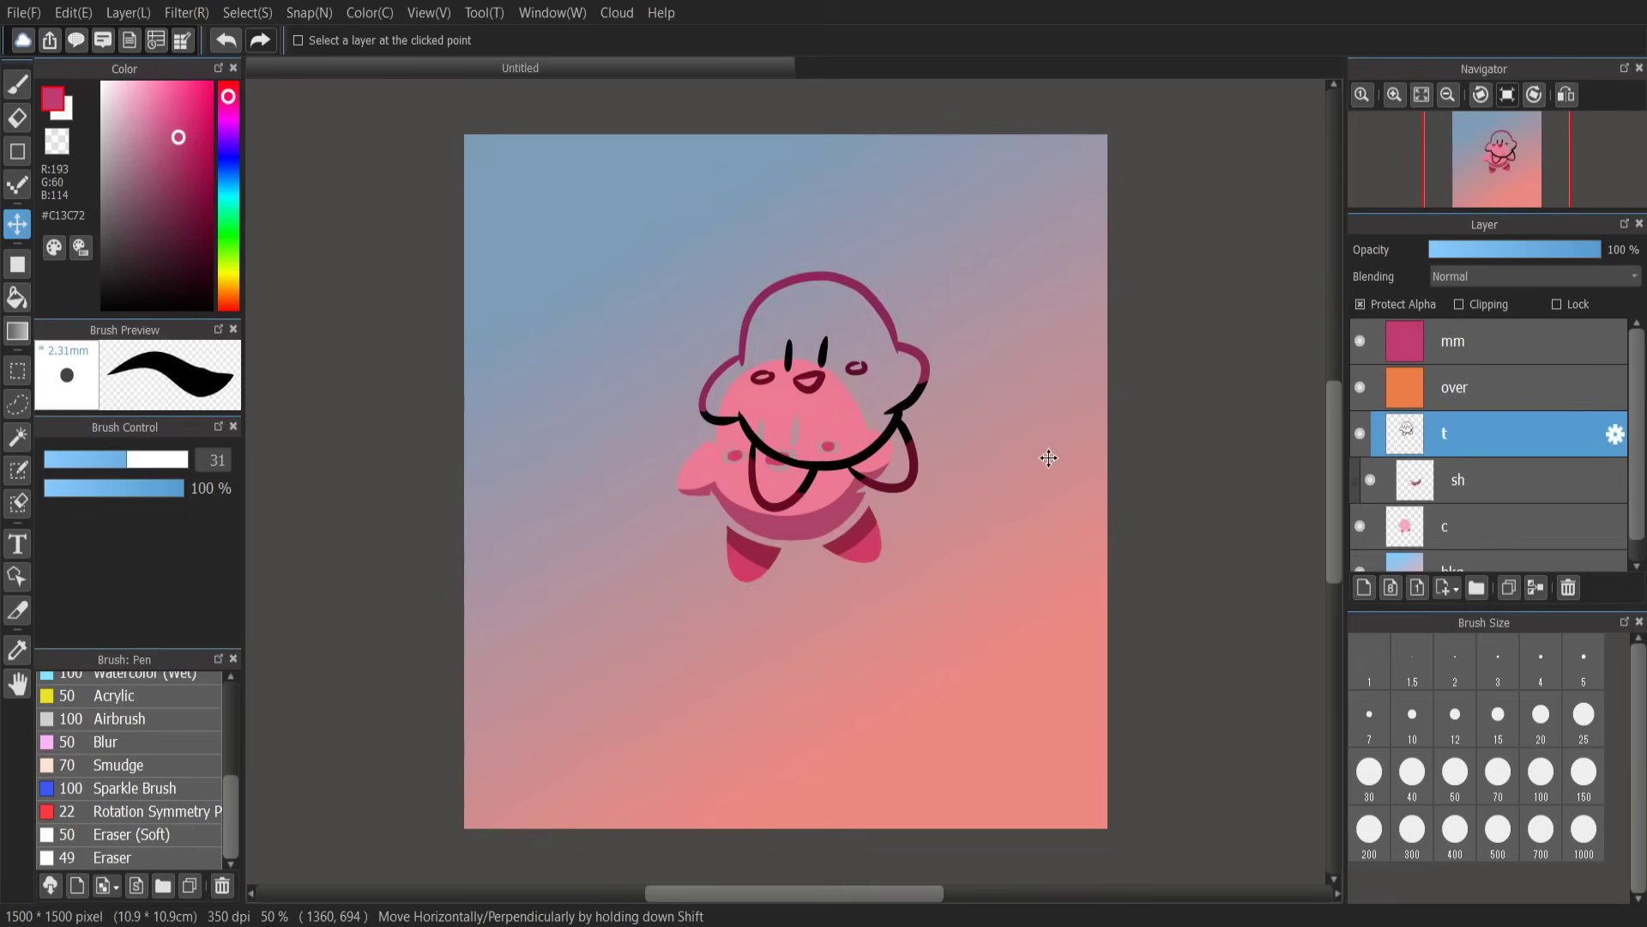
{"action": "key", "text": "ctrl+z"}
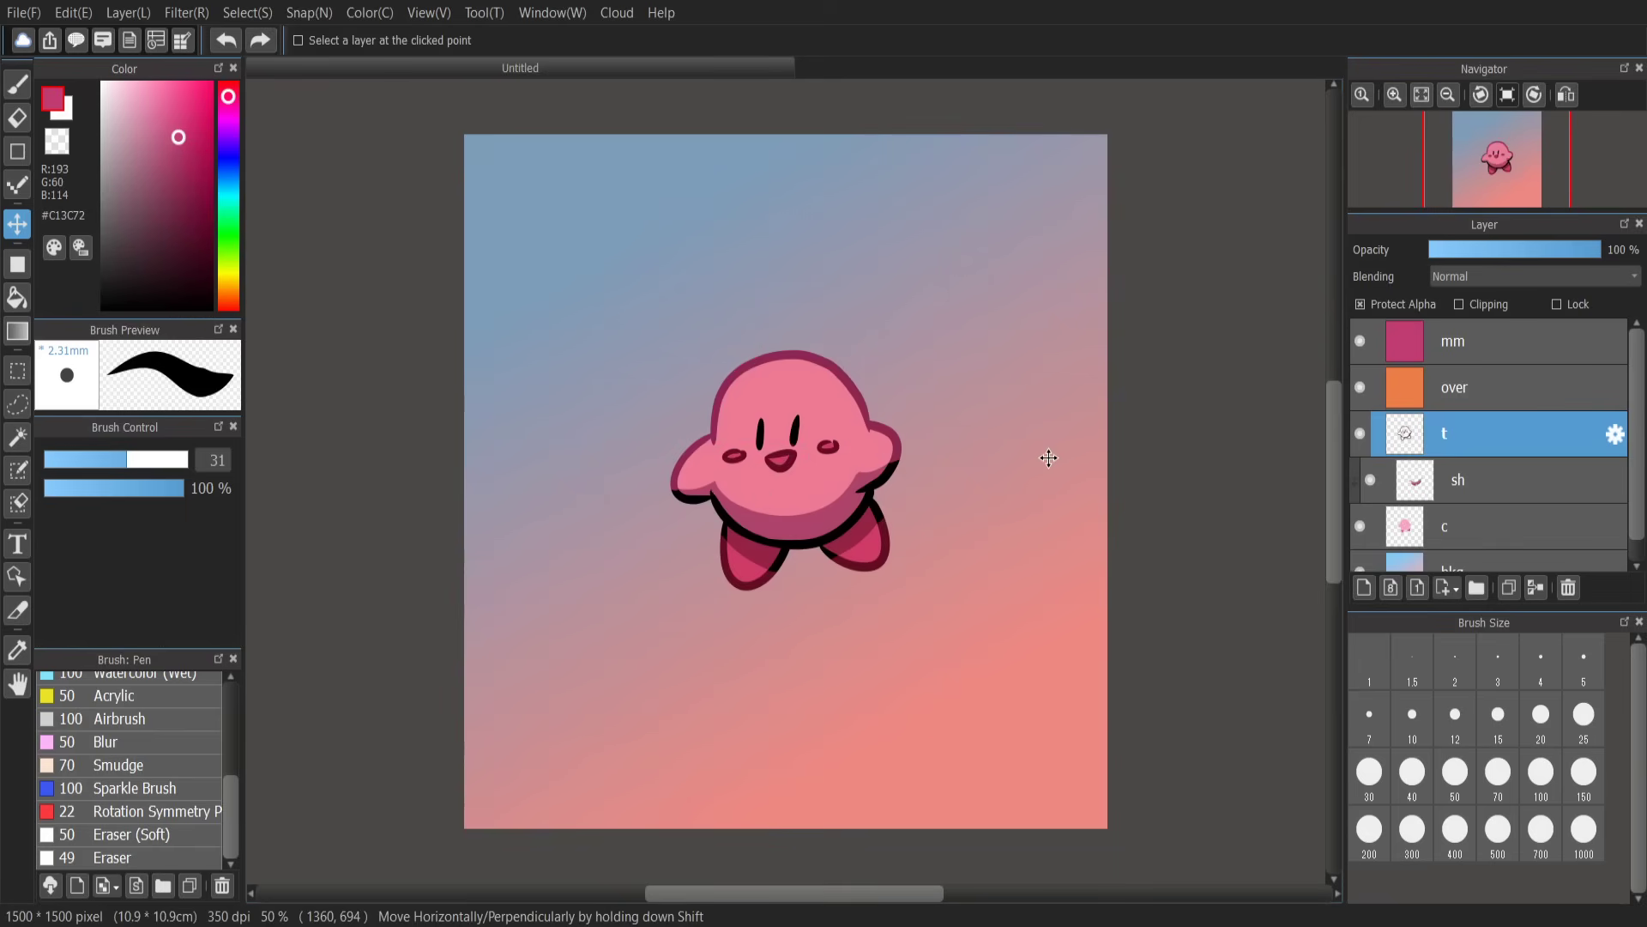
Step: Create a layer folder named kirb and put layers t, sh and c inside it
{"action": "left_click", "coordinate": [1459, 526], "text": "shift"}
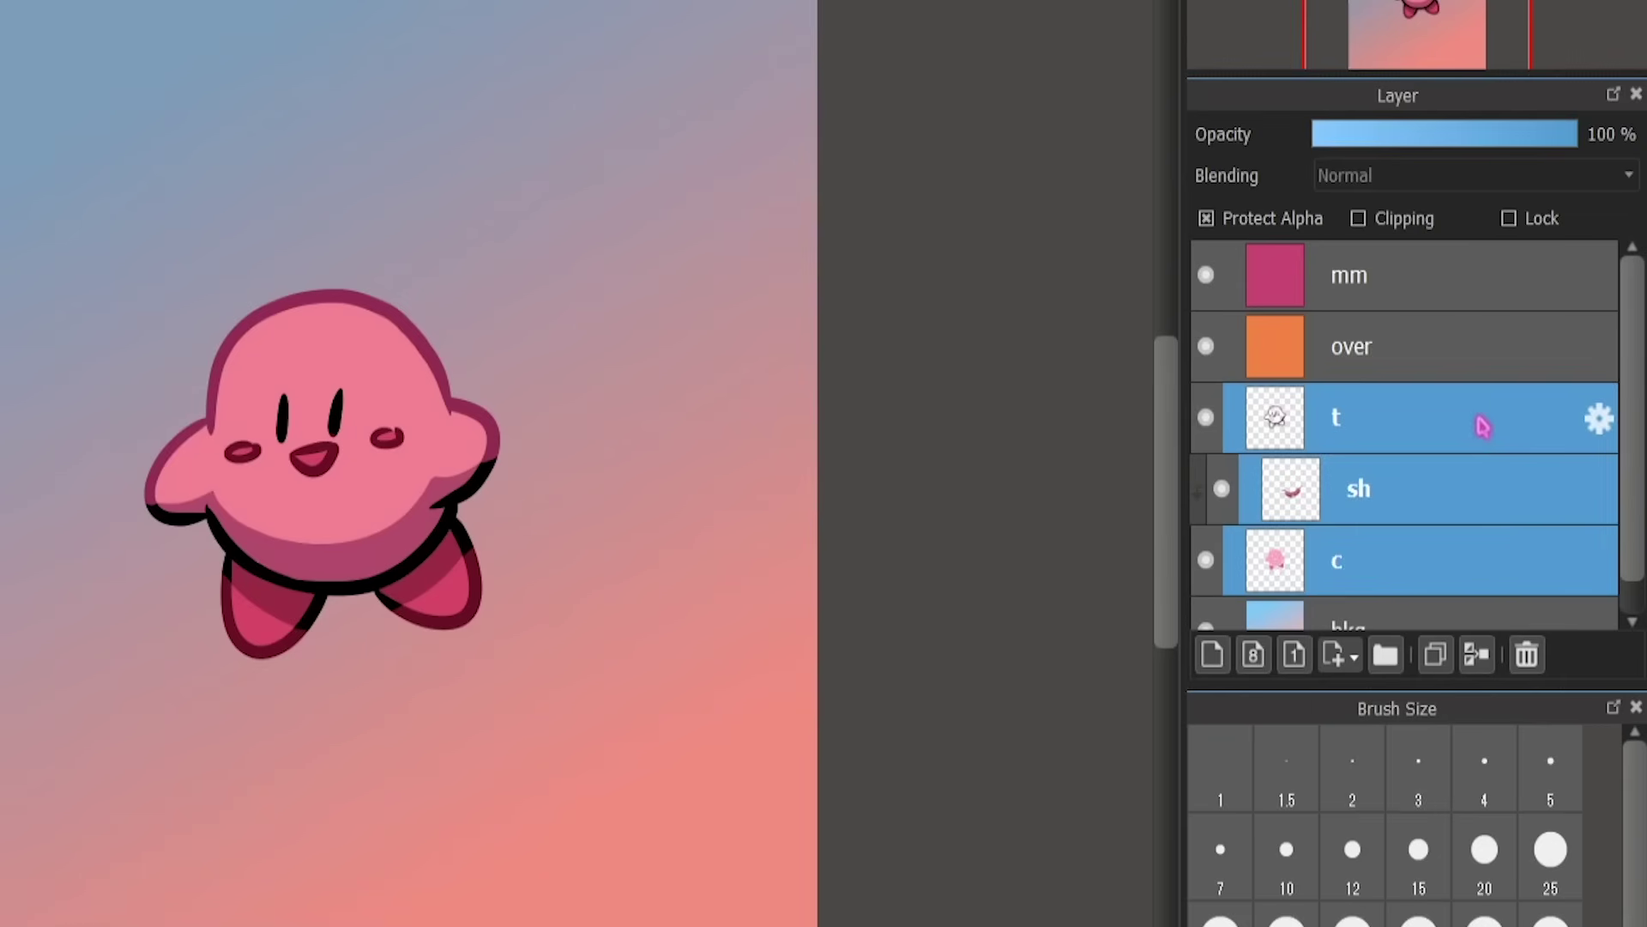
{"action": "left_click", "coordinate": [1386, 654]}
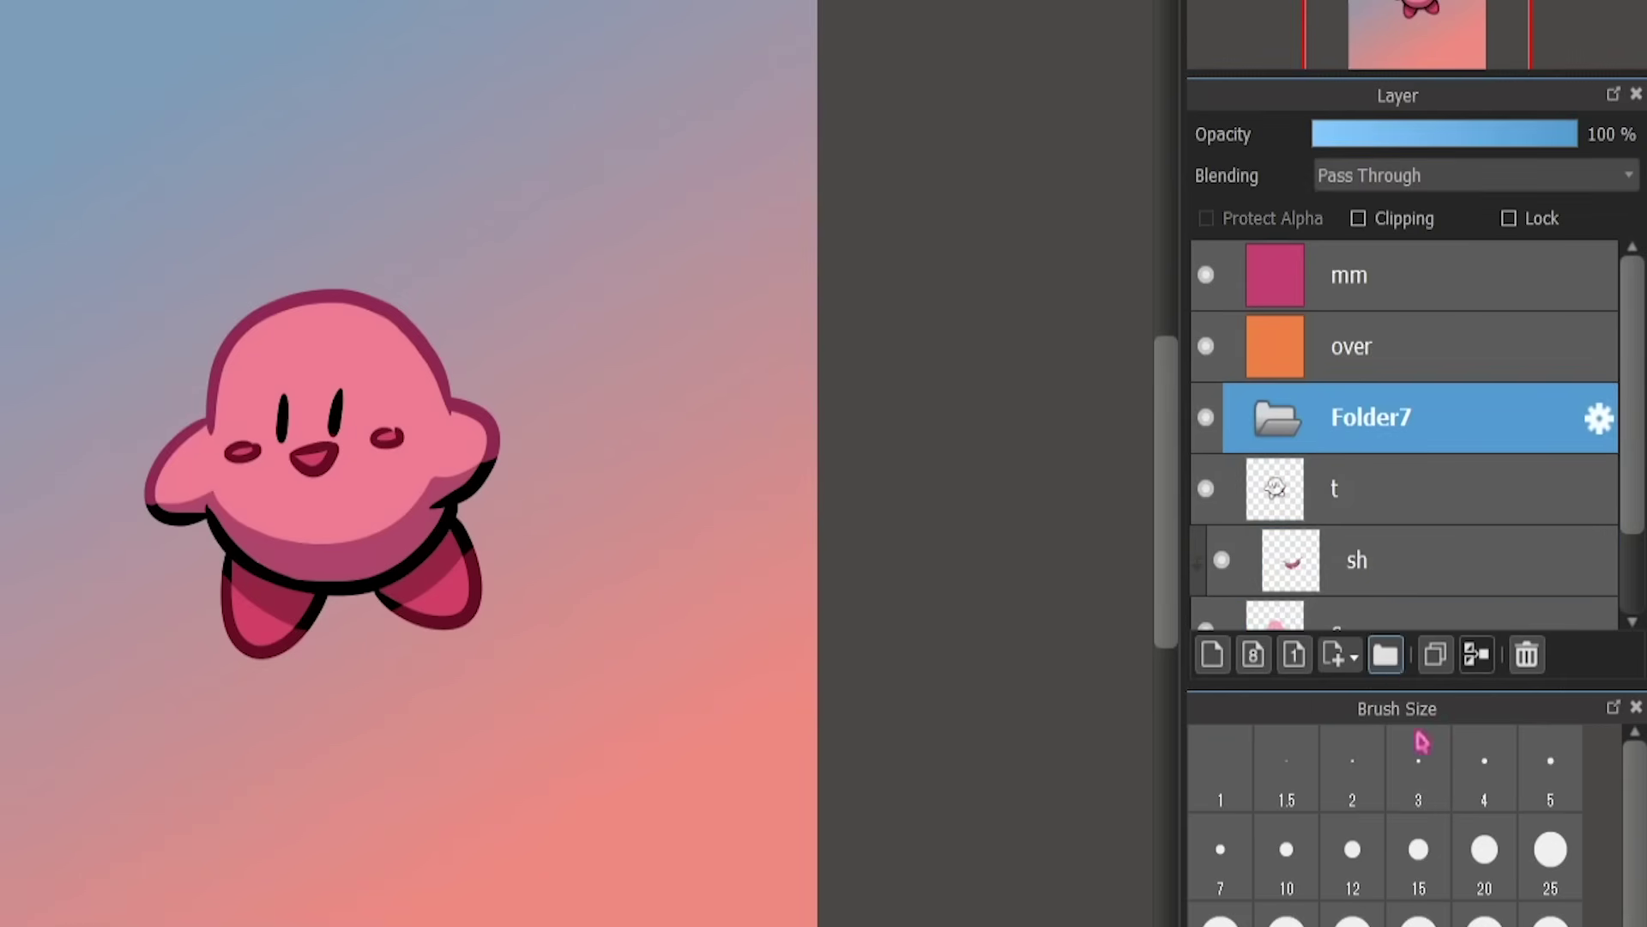
{"action": "scroll", "coordinate": [1622, 446], "scroll_direction": "down", "scroll_amount": 1}
{"action": "left_click", "coordinate": [1458, 398]}
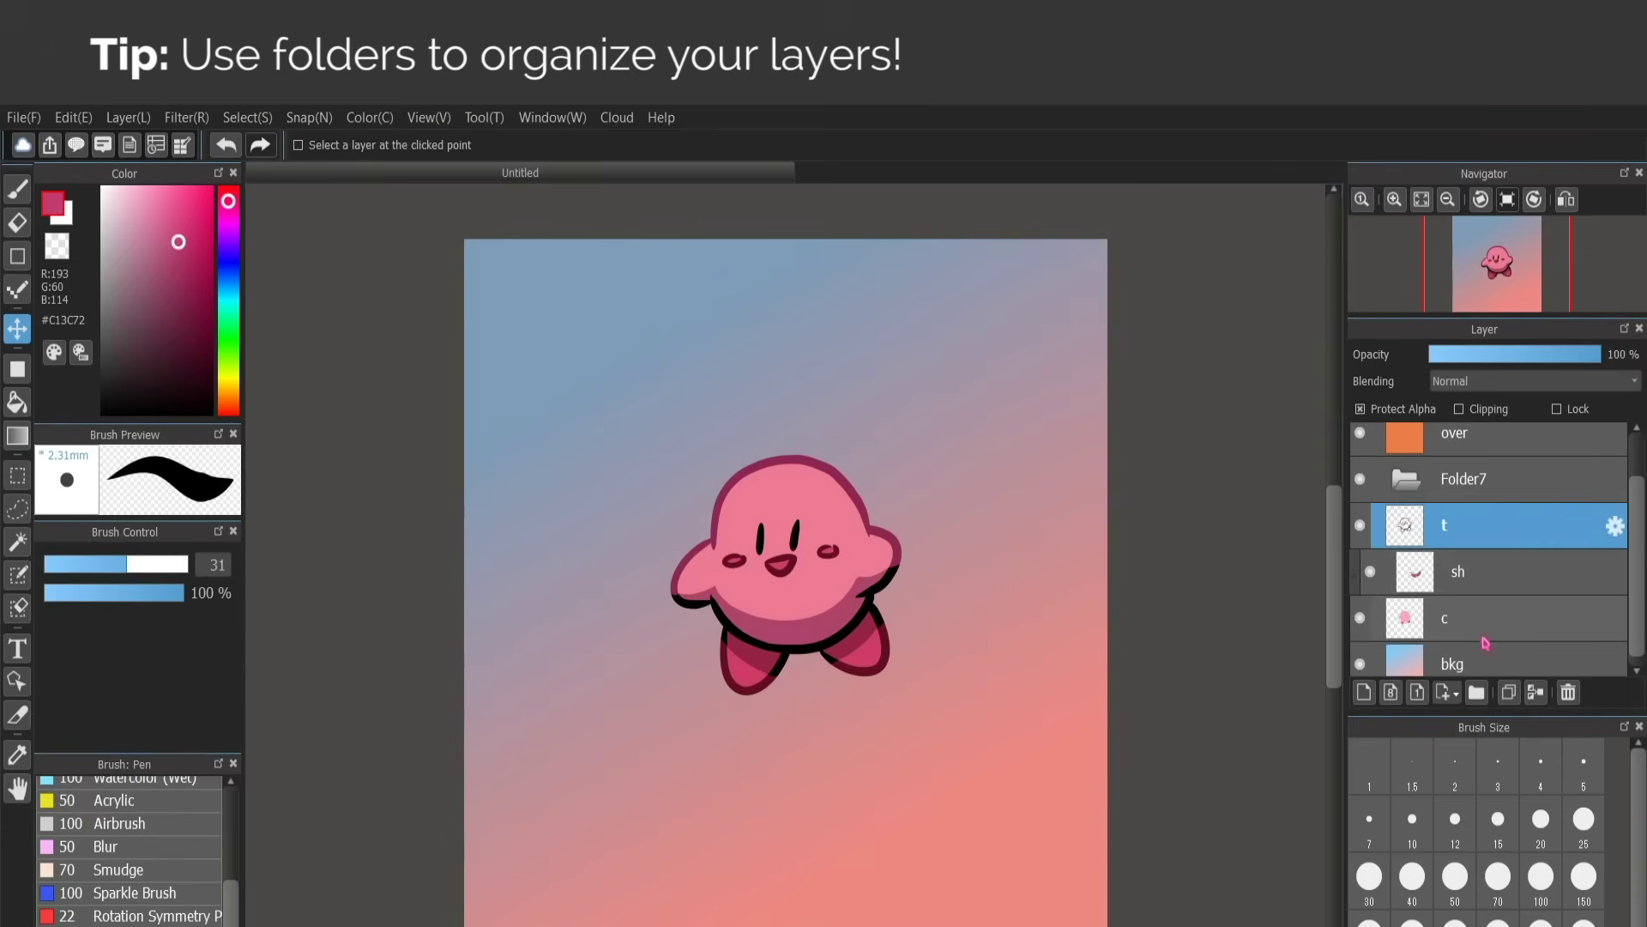
{"action": "left_click", "coordinate": [1492, 629], "text": "shift"}
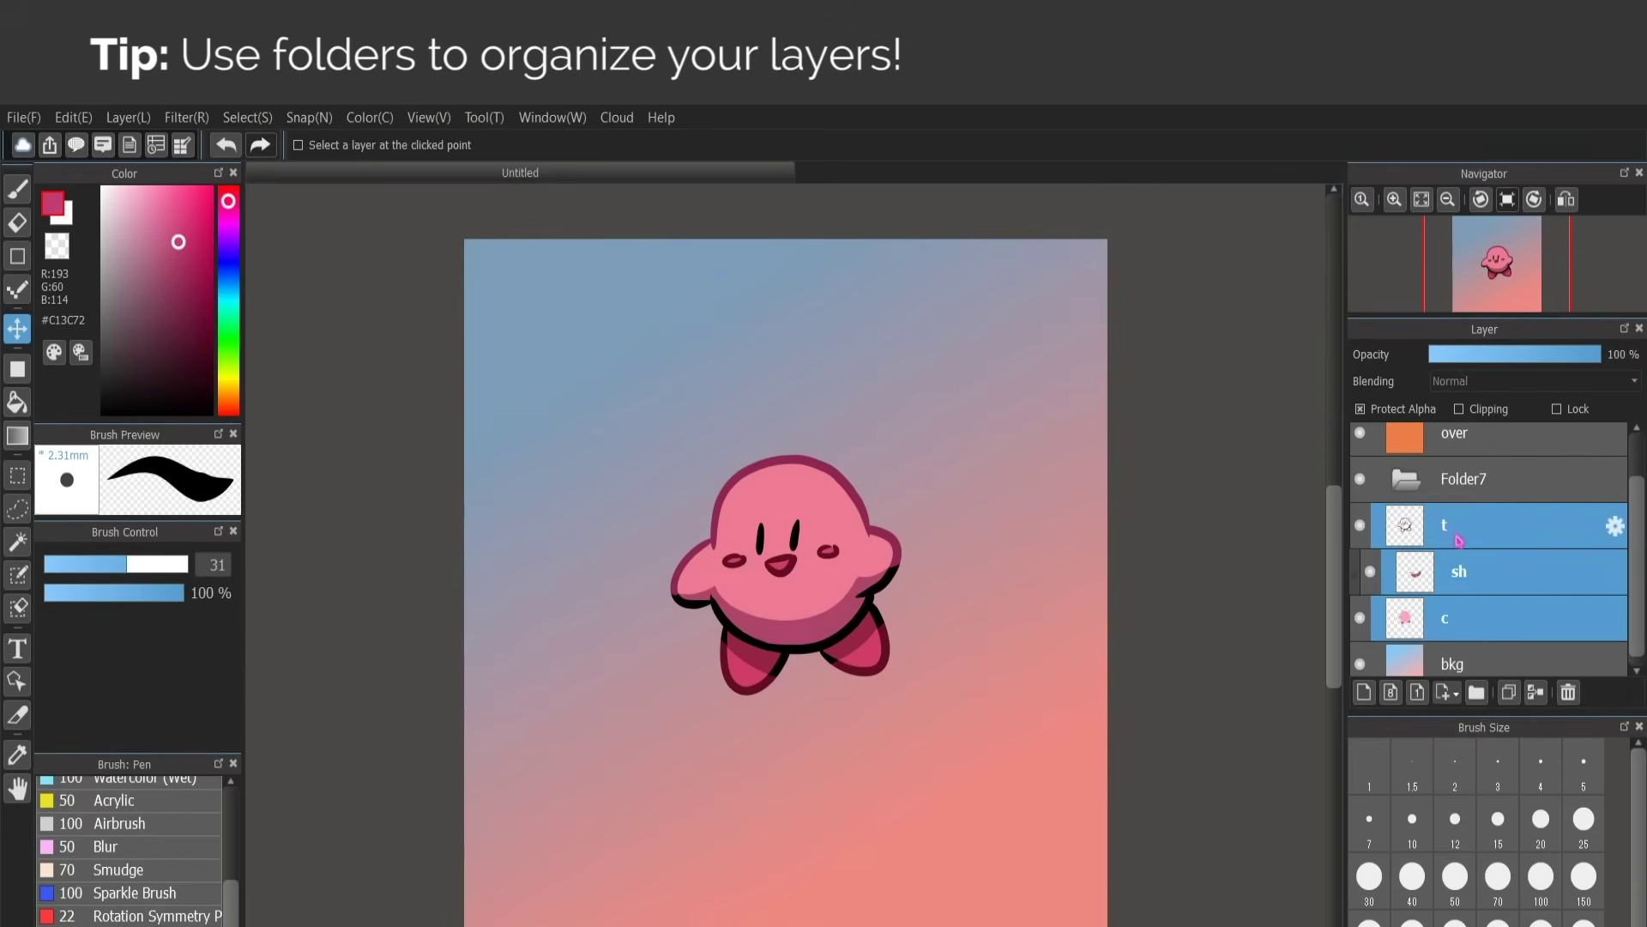
{"action": "left_click_drag", "start_coordinate": [1498, 535], "coordinate": [1508, 474]}
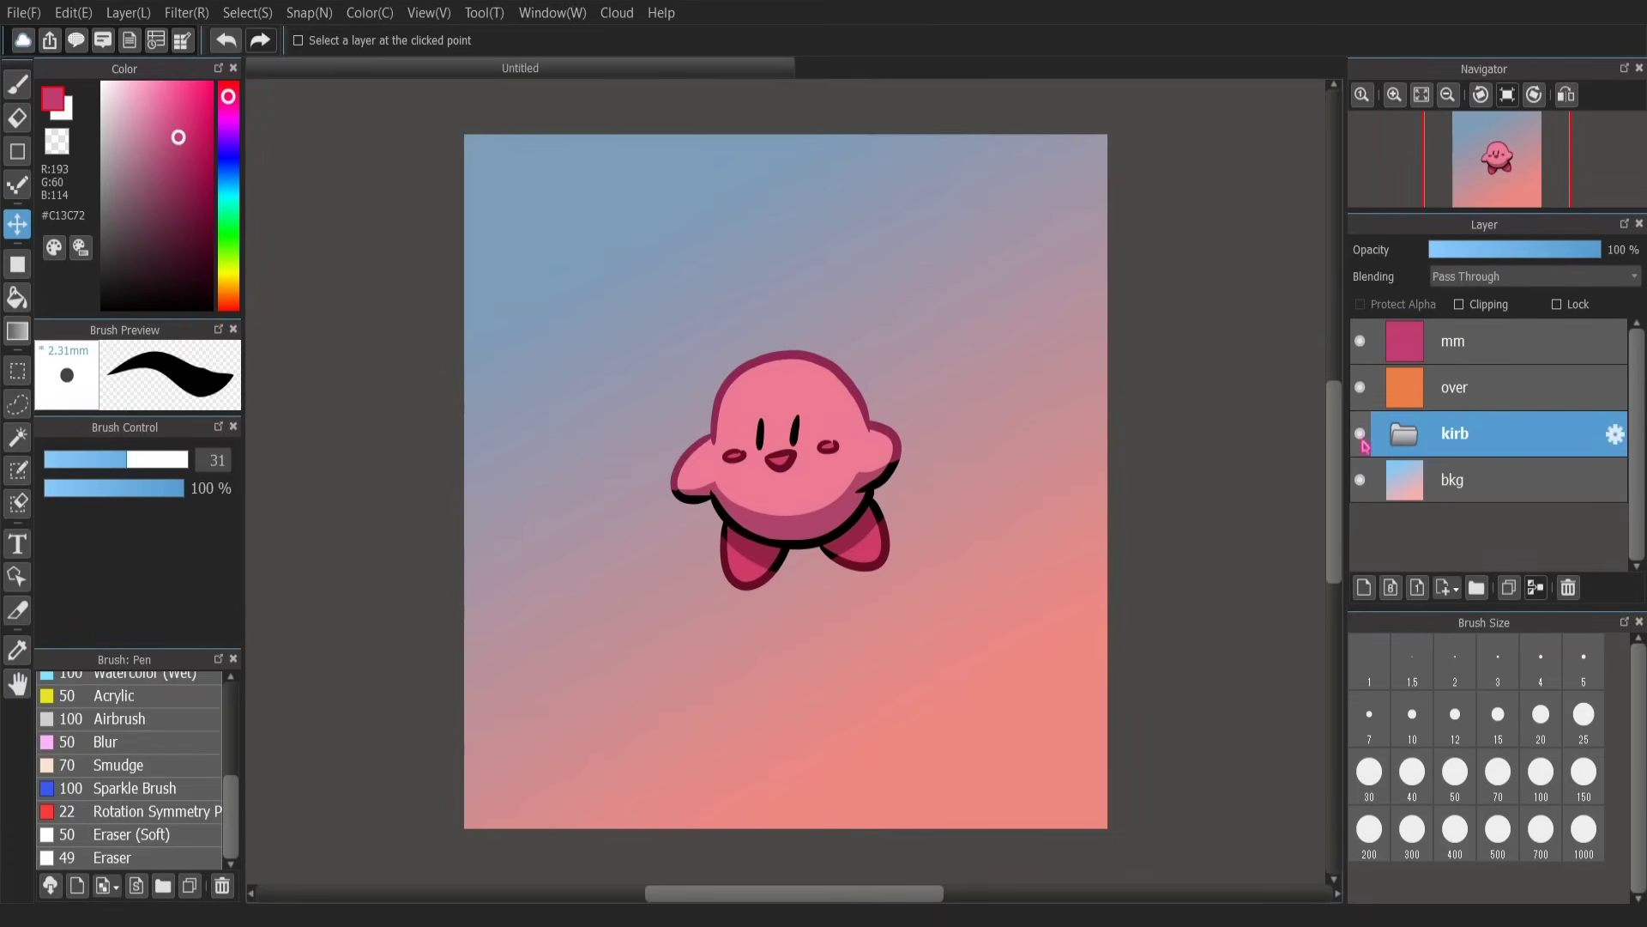
Step: Toggle the kirb folder's visibility, and move the whole character toward the canvas's lower-right corner
{"action": "left_click", "coordinate": [1362, 436]}
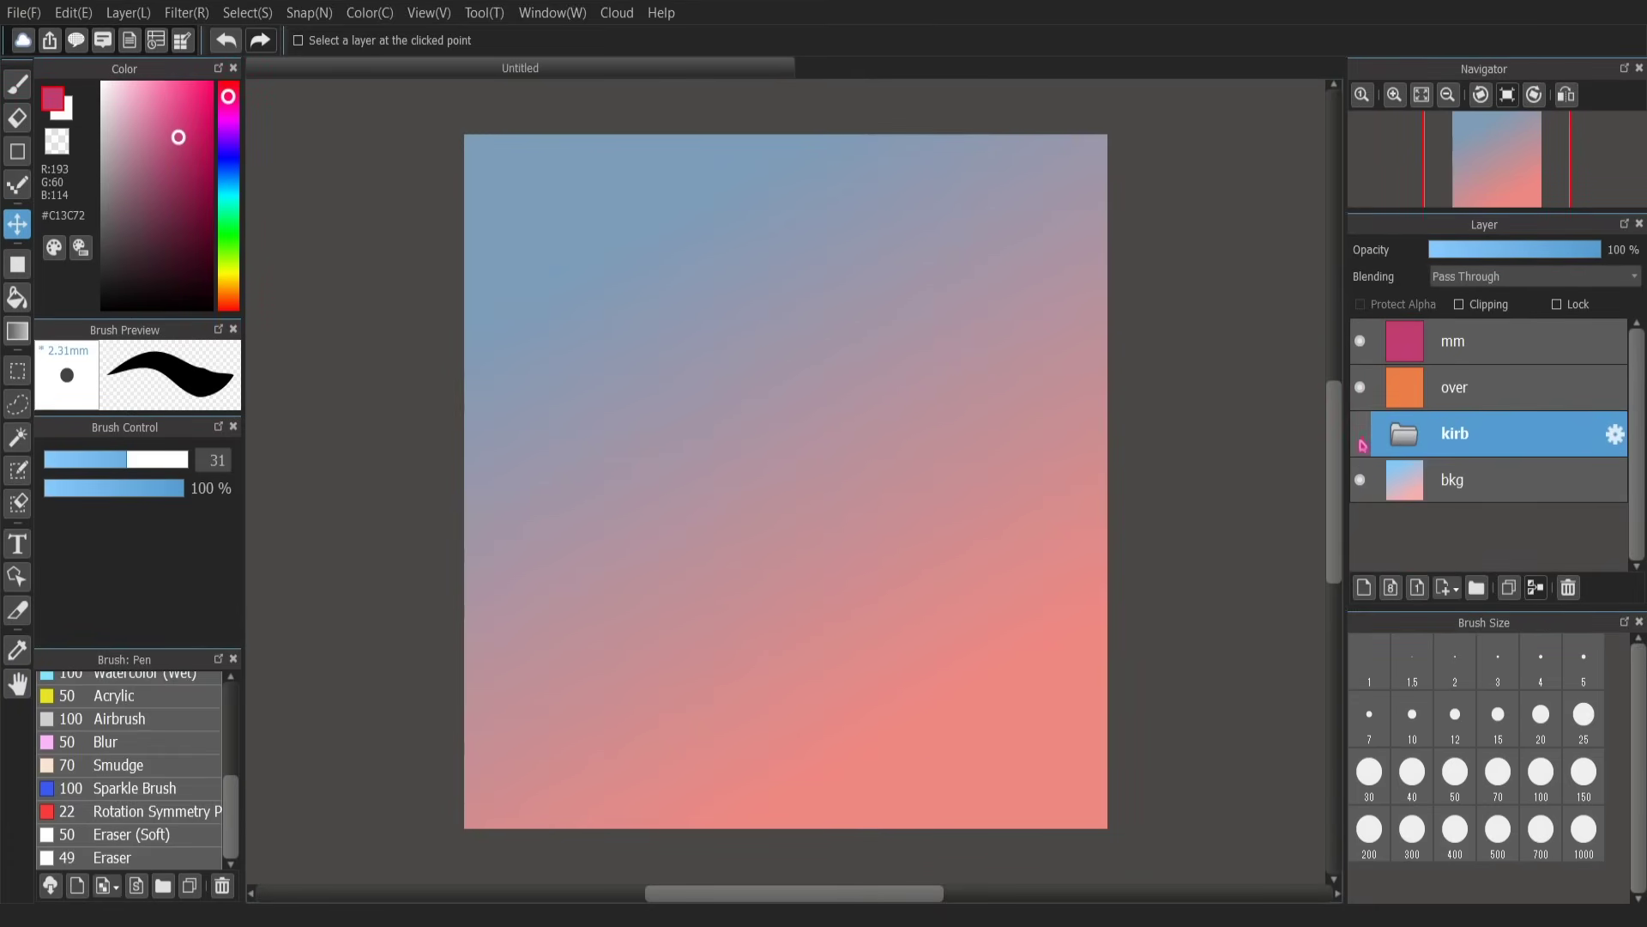
{"action": "left_click", "coordinate": [1361, 434]}
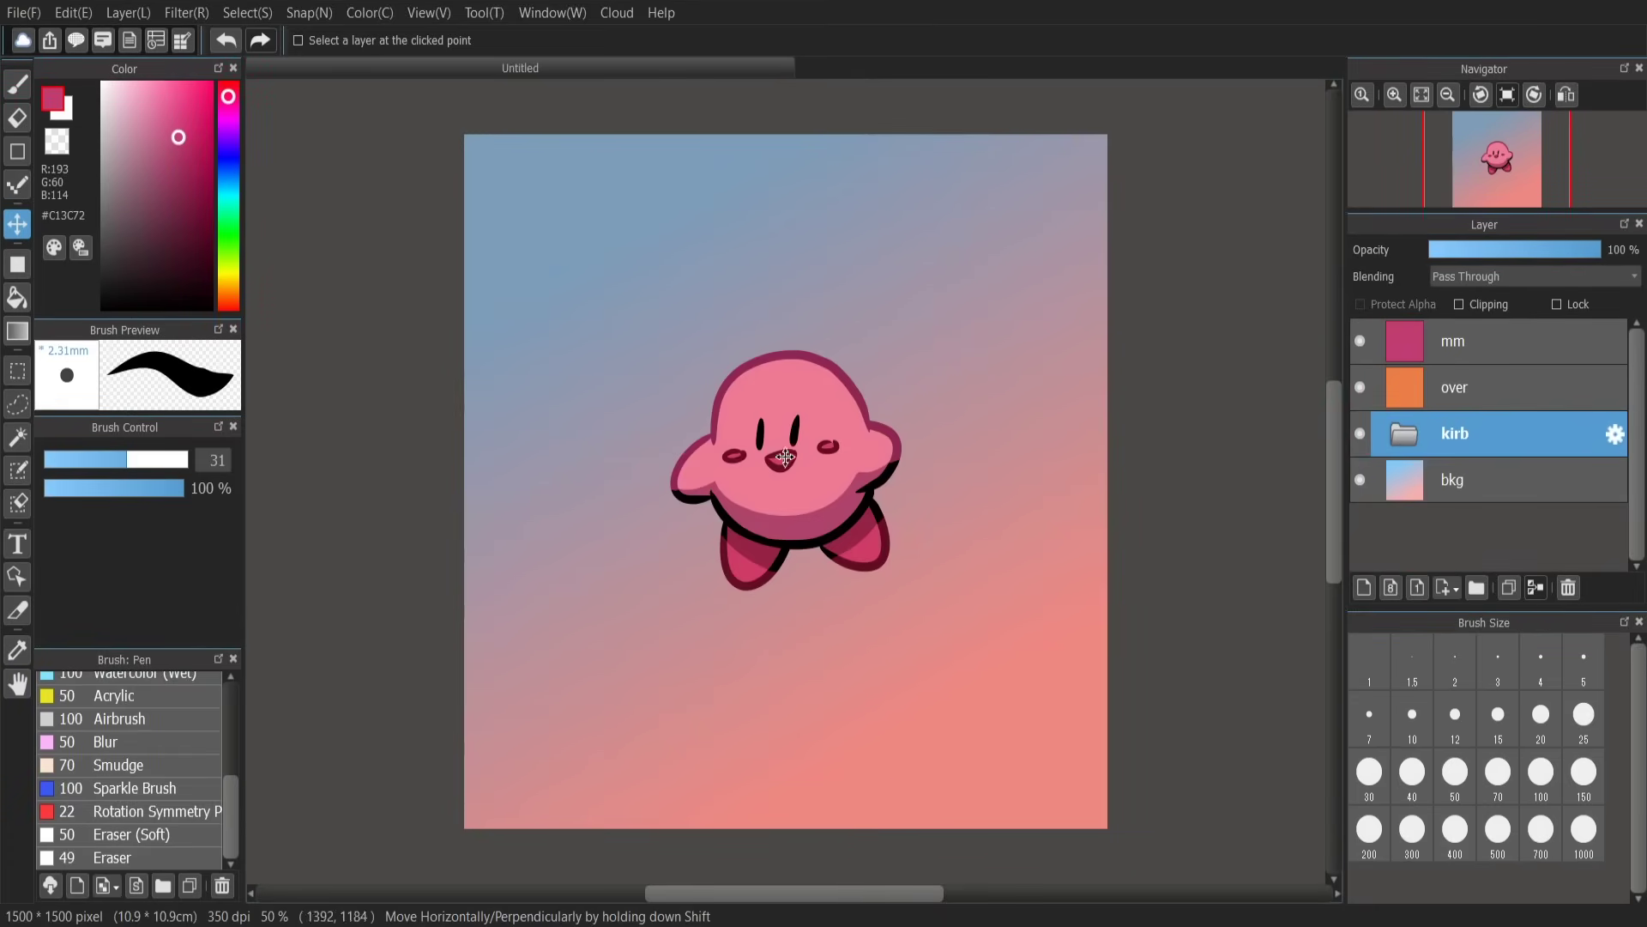
{"action": "left_click_drag", "start_coordinate": [932, 376], "coordinate": [1067, 550]}
Step: Add a new layer above mm and hand-letter "thank you!" on it with the Brush in white #FFFFFF
{"action": "key", "text": "ctrl+shift+n"}
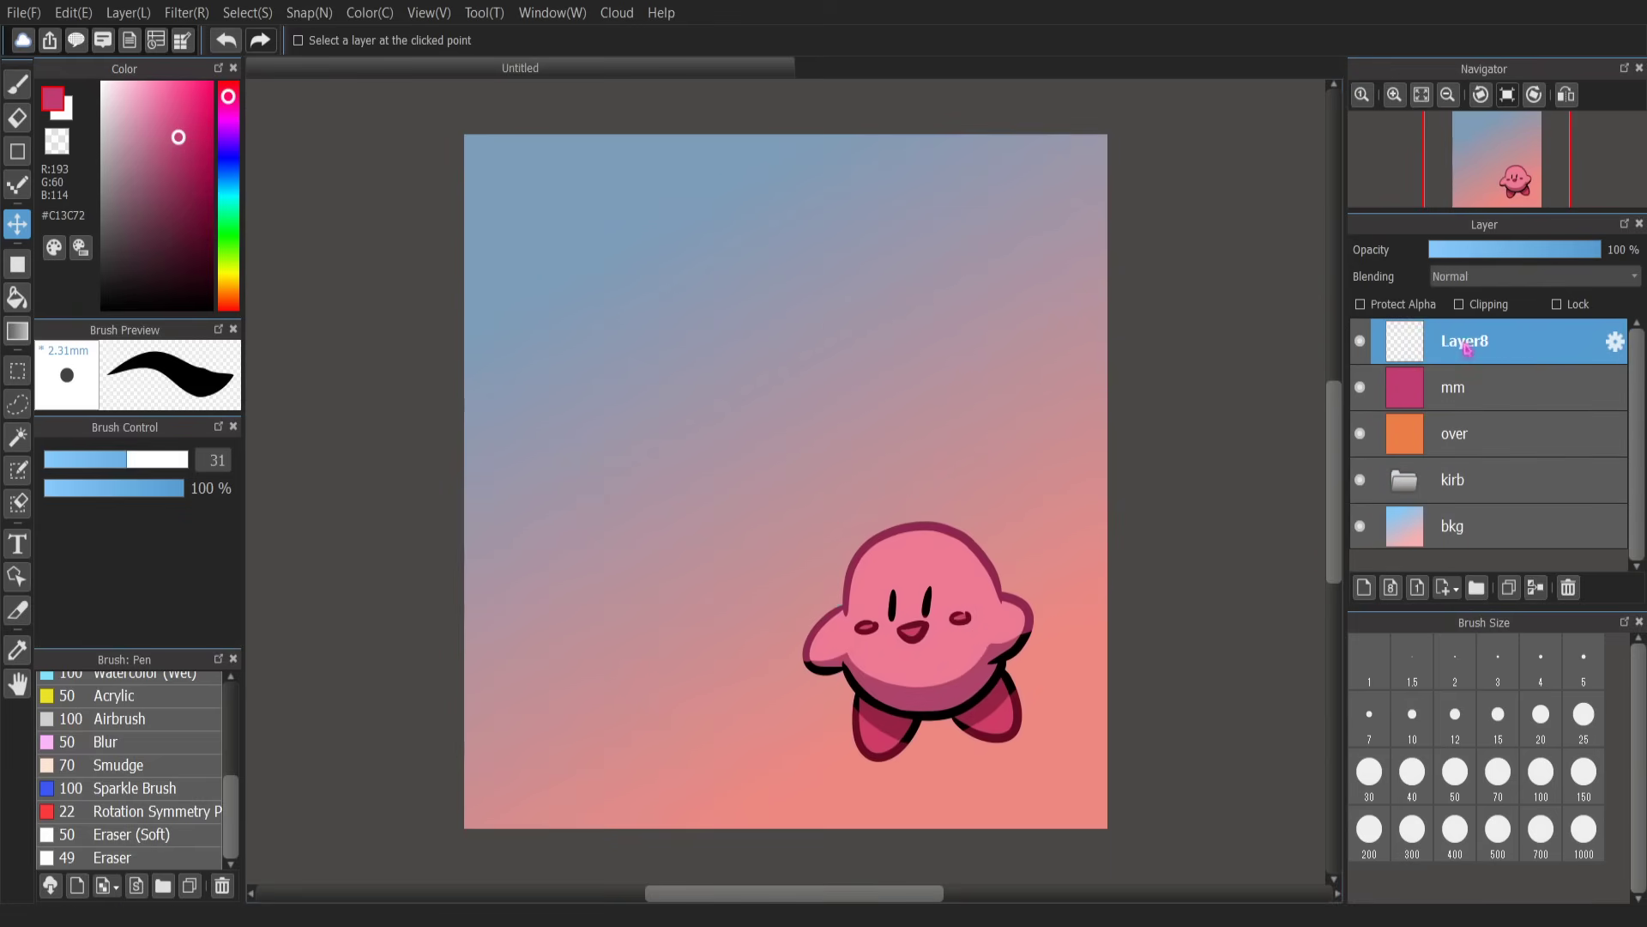
{"action": "key", "text": "b"}
{"action": "left_click", "coordinate": [102, 83]}
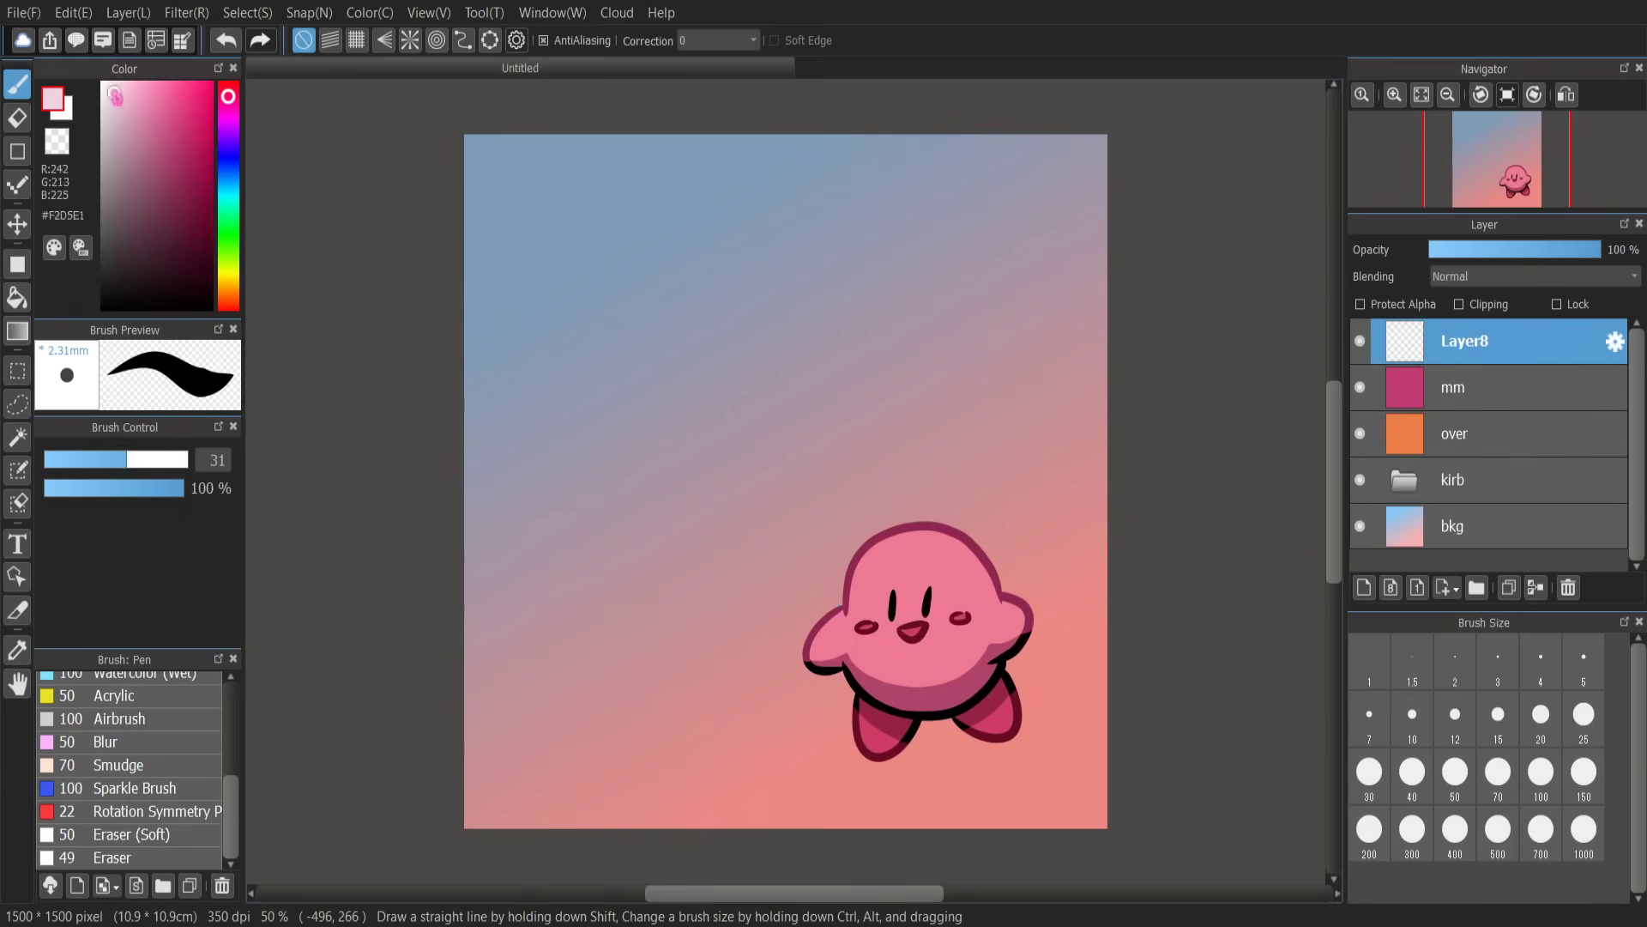
{"action": "mouse_move", "coordinate": [542, 365]}
{"action": "left_mouse_down"}
{"action": "mouse_move", "coordinate": [639, 407]}
{"action": "mouse_move", "coordinate": [726, 348]}
{"action": "mouse_move", "coordinate": [874, 302]}
{"action": "left_mouse_up"}
{"action": "left_click_drag", "start_coordinate": [682, 421], "coordinate": [847, 427]}
{"action": "left_click_drag", "start_coordinate": [521, 307], "coordinate": [750, 228]}
{"action": "left_click_drag", "start_coordinate": [930, 317], "coordinate": [893, 399]}
{"action": "left_click", "coordinate": [888, 432]}
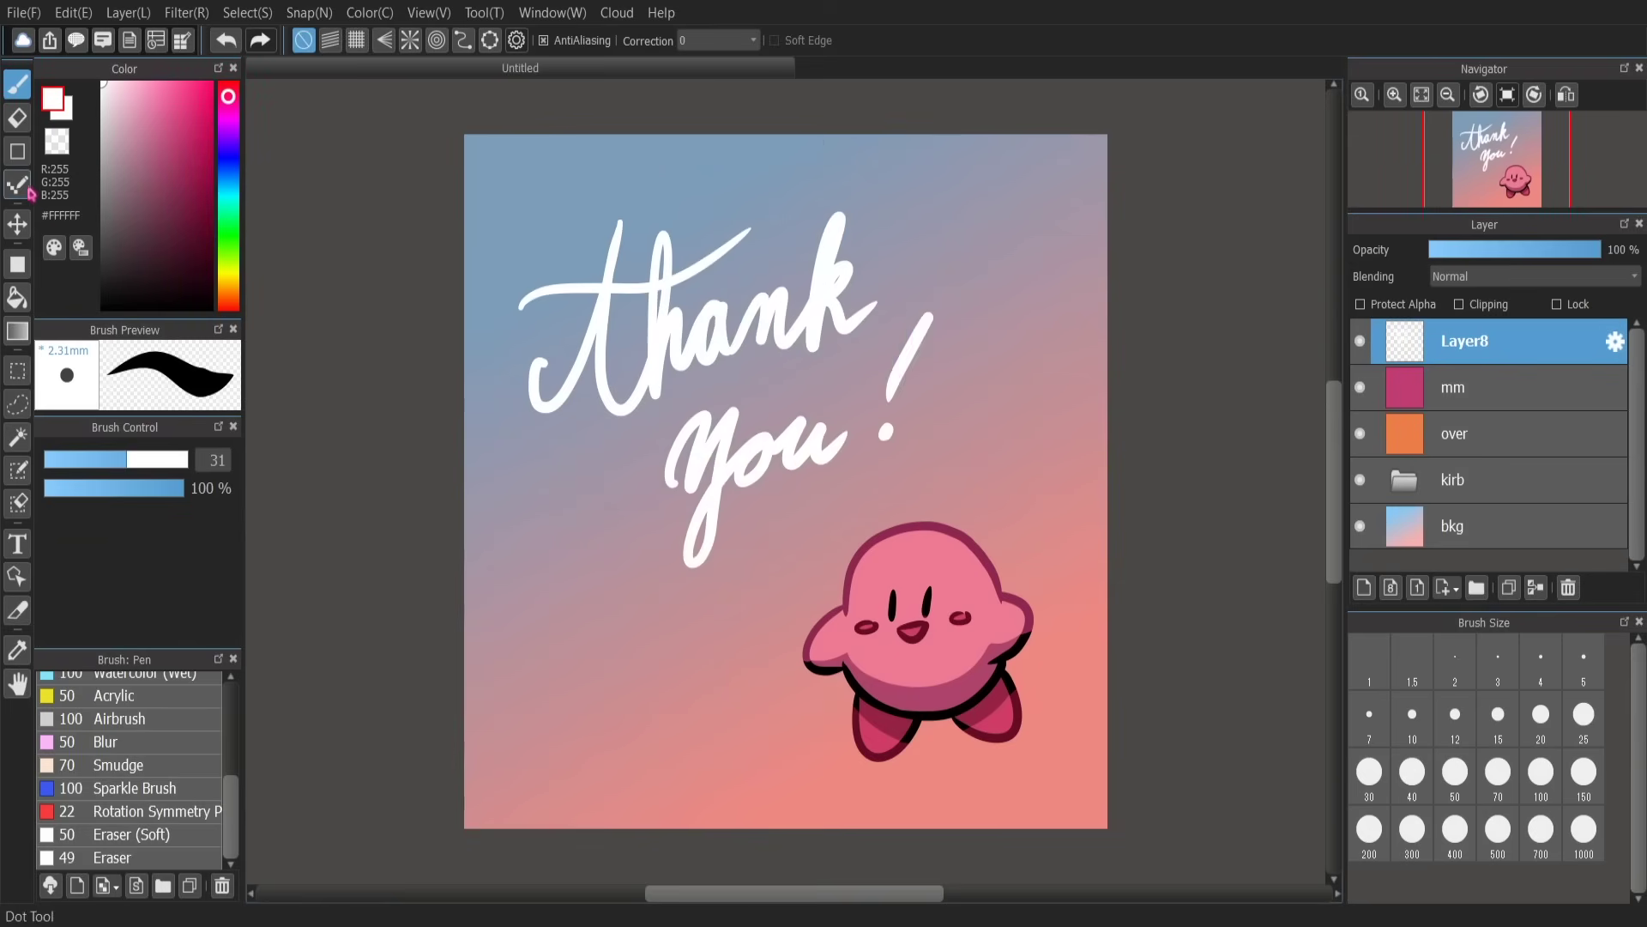
Step: Move the "thank you!" lettering slightly down and right on the canvas, and return to the Brush tool
{"action": "left_click", "coordinate": [17, 224]}
{"action": "left_click_drag", "start_coordinate": [878, 358], "coordinate": [911, 382]}
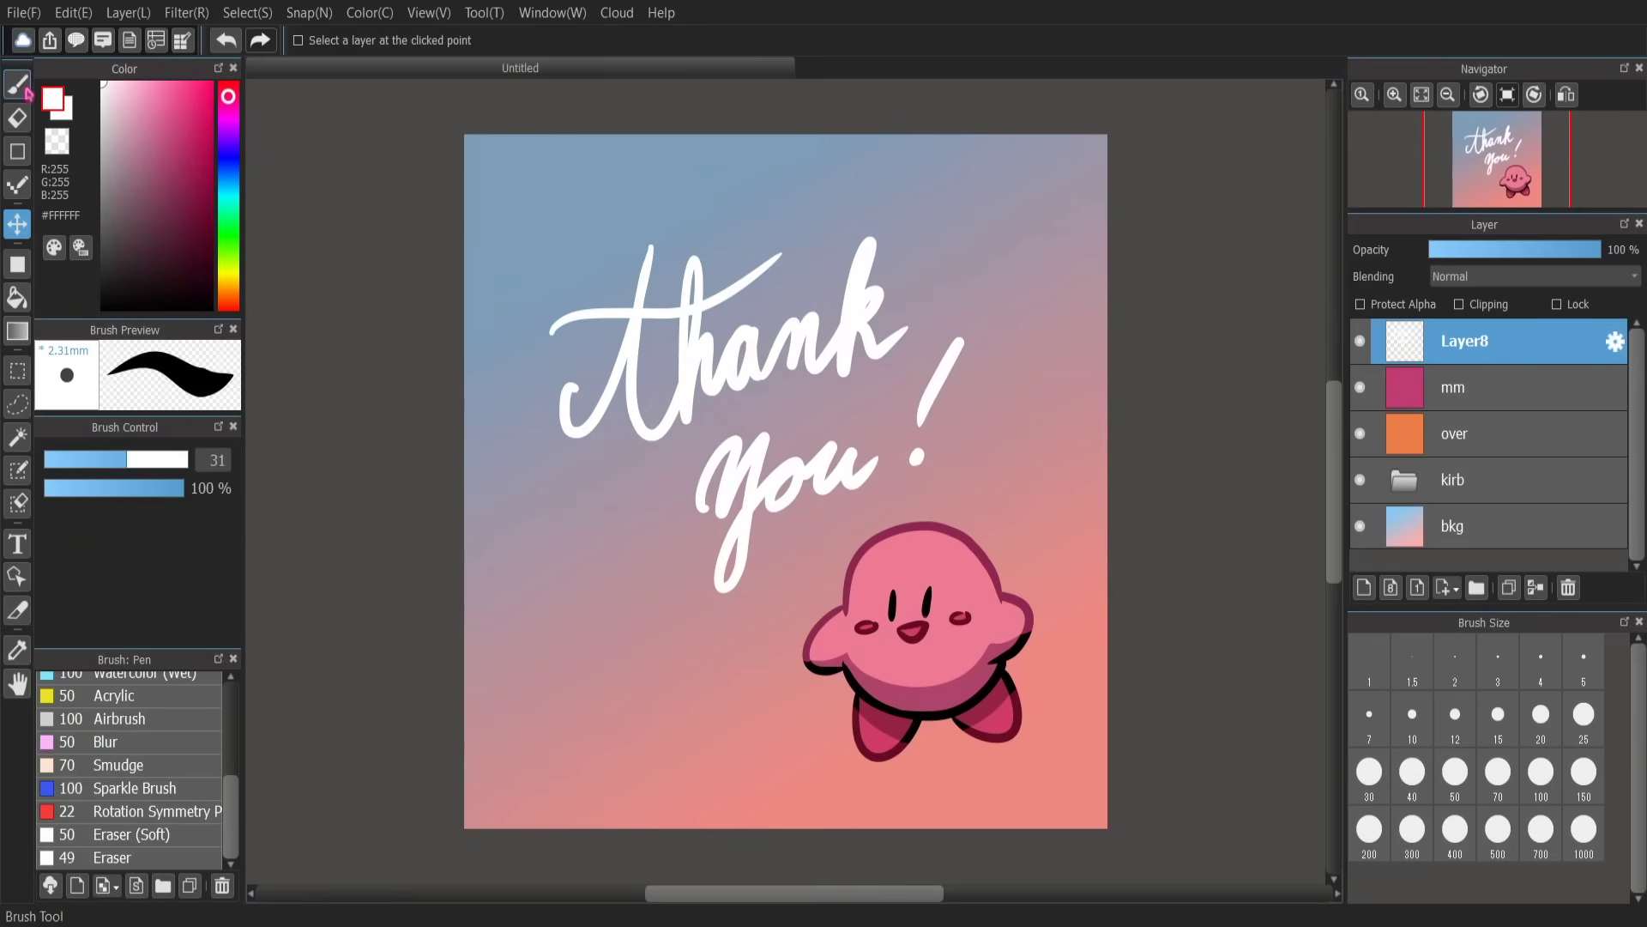
{"action": "key", "text": "b"}
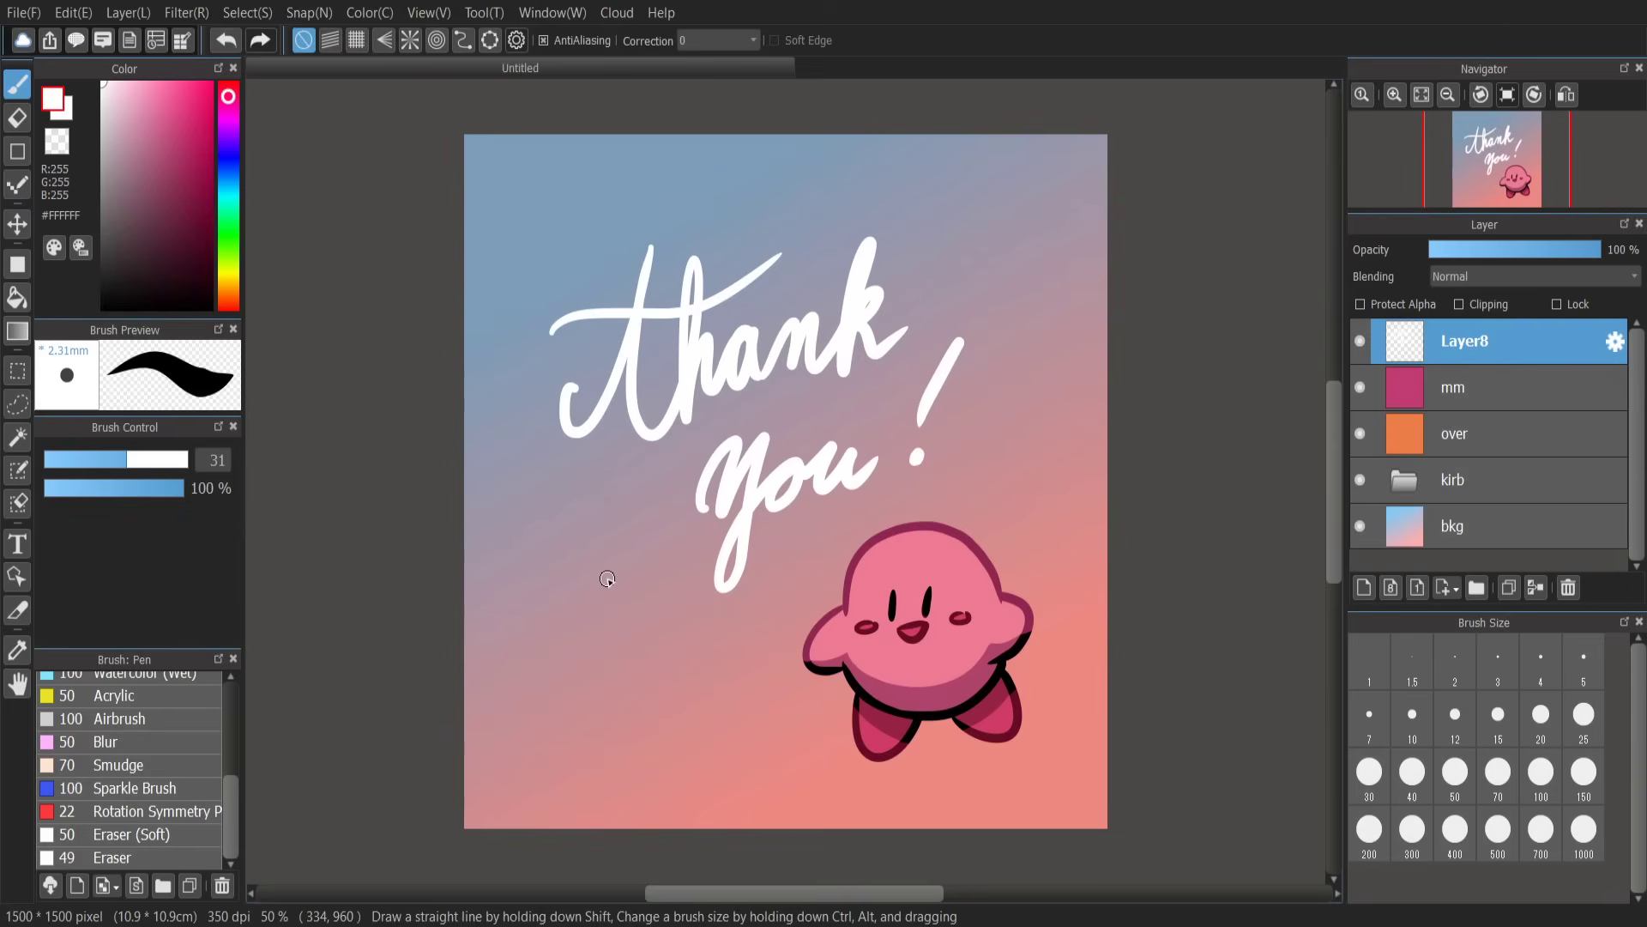